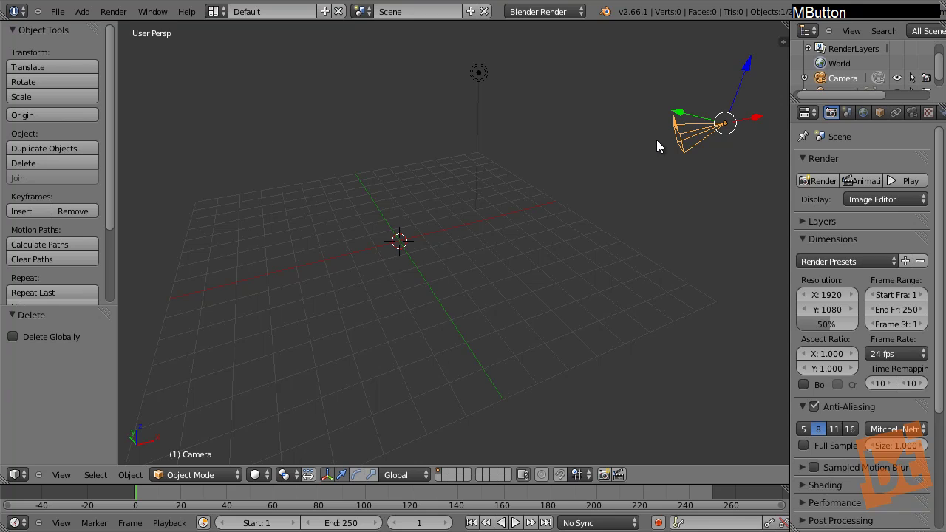
Step: Move the selected camera to the fifth layer in the lower row of the first layer block
key("m")
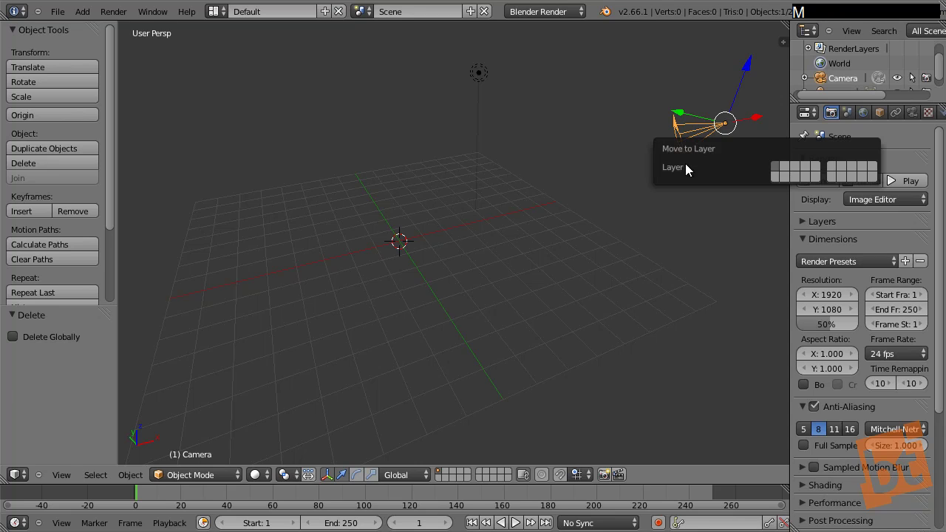
left_click(815, 176)
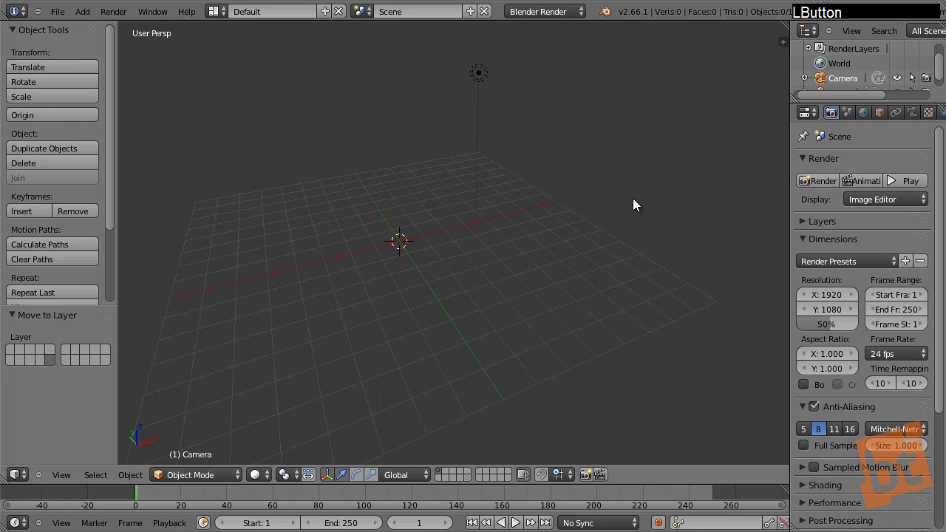
middle_click_drag(501, 209, 509, 213, "shift")
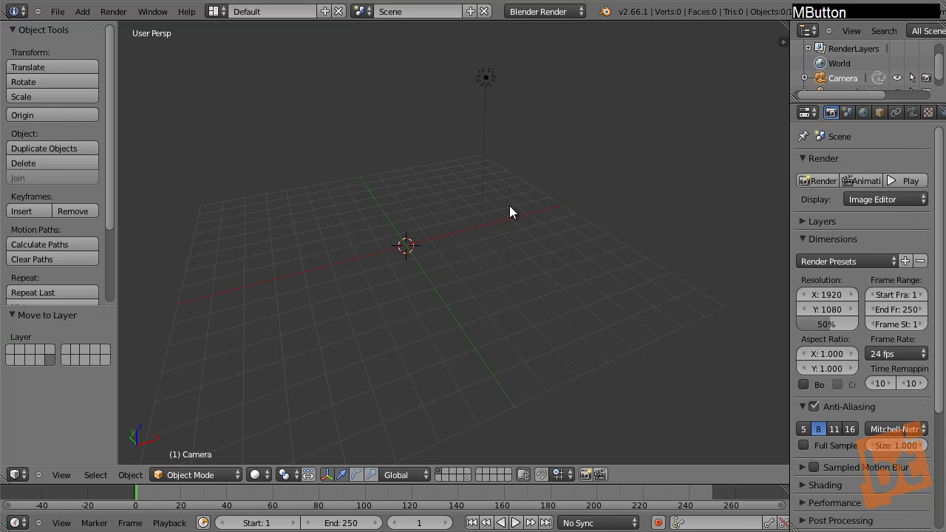
Step: Switch to the top orthographic view and add a mesh plane at the origin
key("KP_7")
key("shift+a")
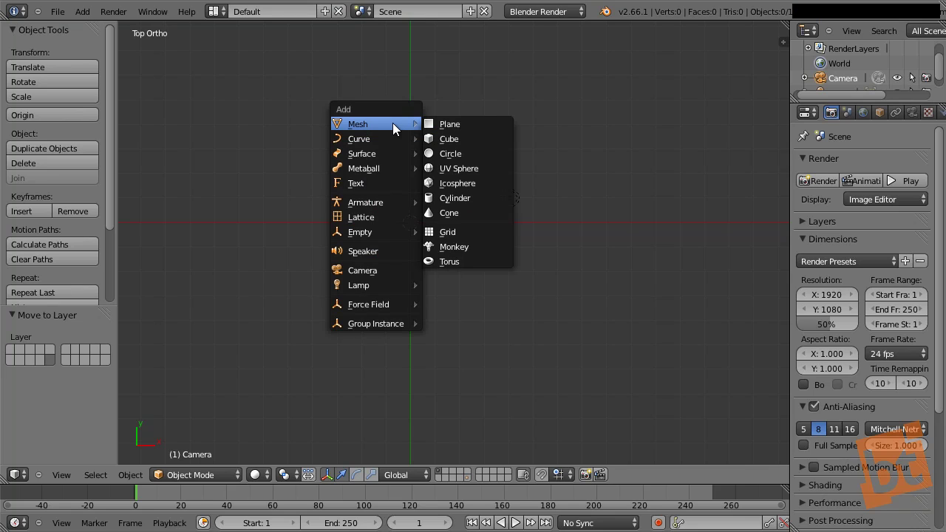
left_click(451, 123)
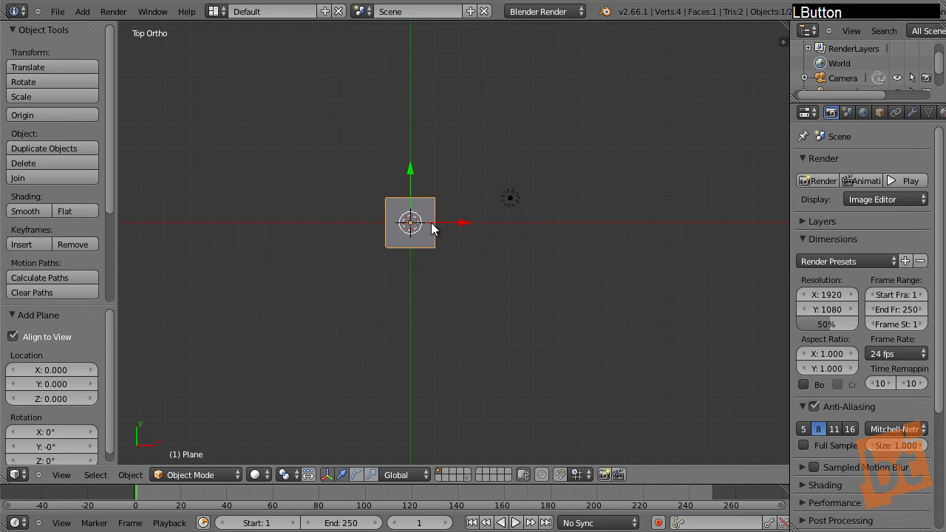
Step: Show the object's transform properties and set the plane's dimensions to X 5.5 and Y 8.5
key("n")
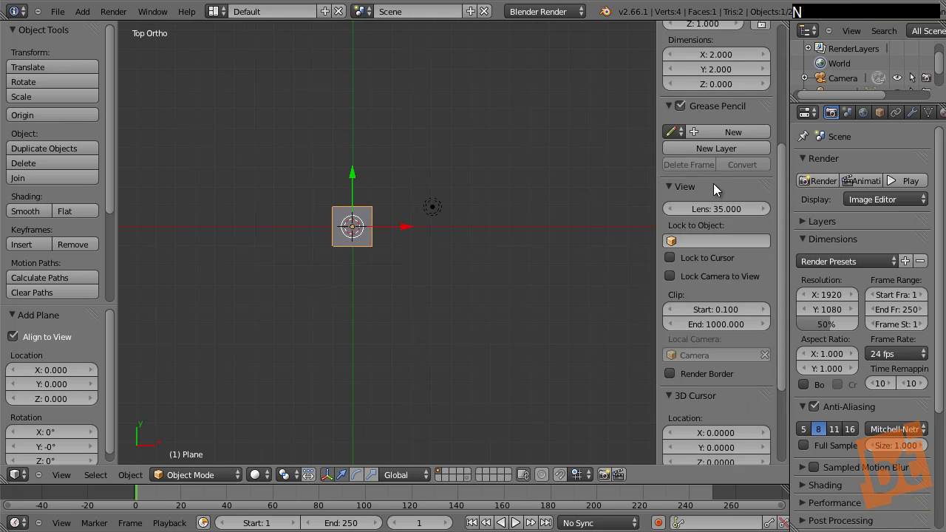
middle_click_drag(728, 114, 703, 292)
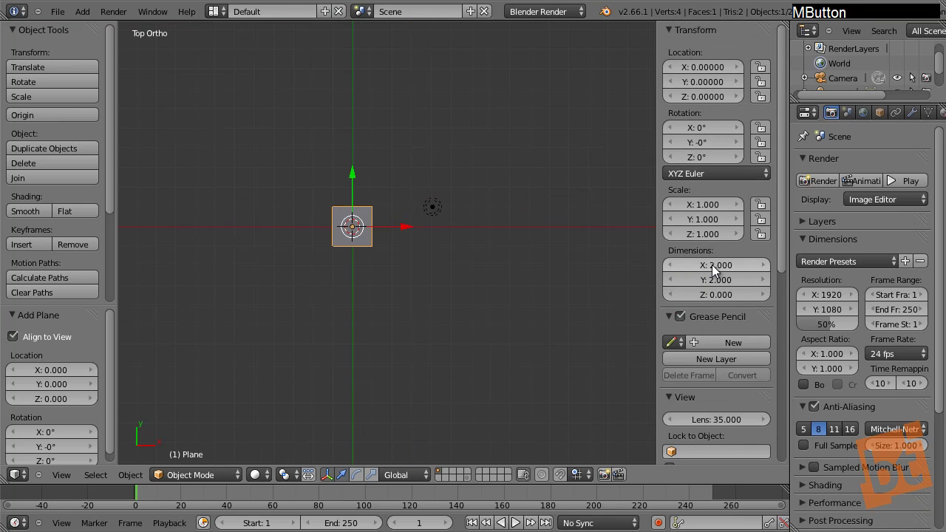
left_click(710, 265)
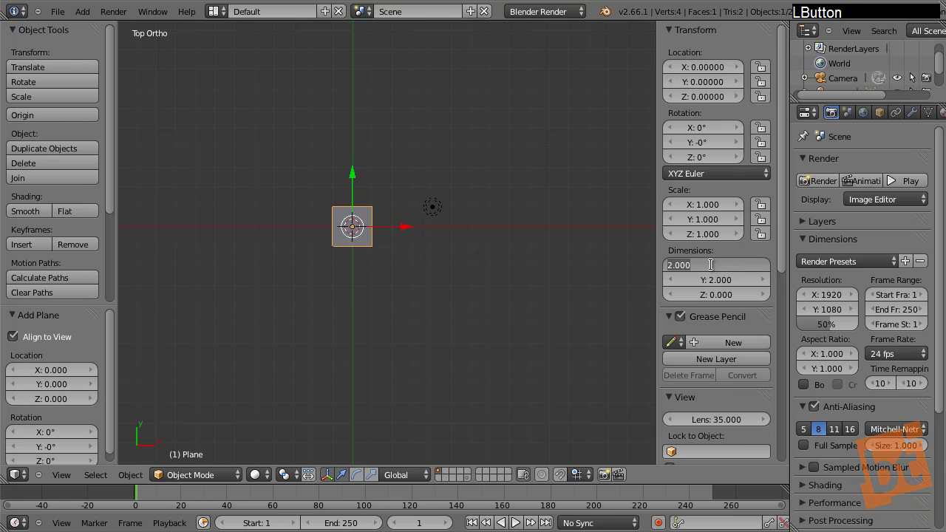
type("5.5")
key("Tab")
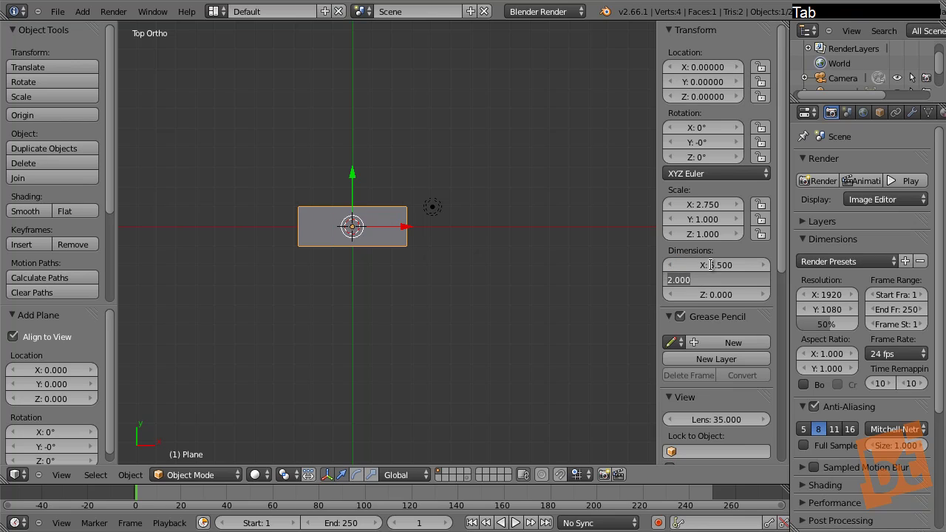
type("8")
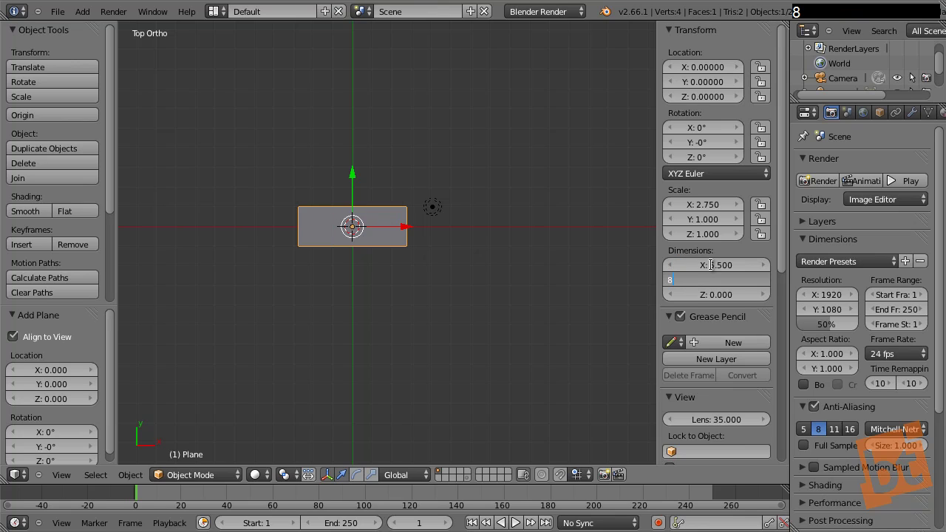
type(".5")
key("Return")
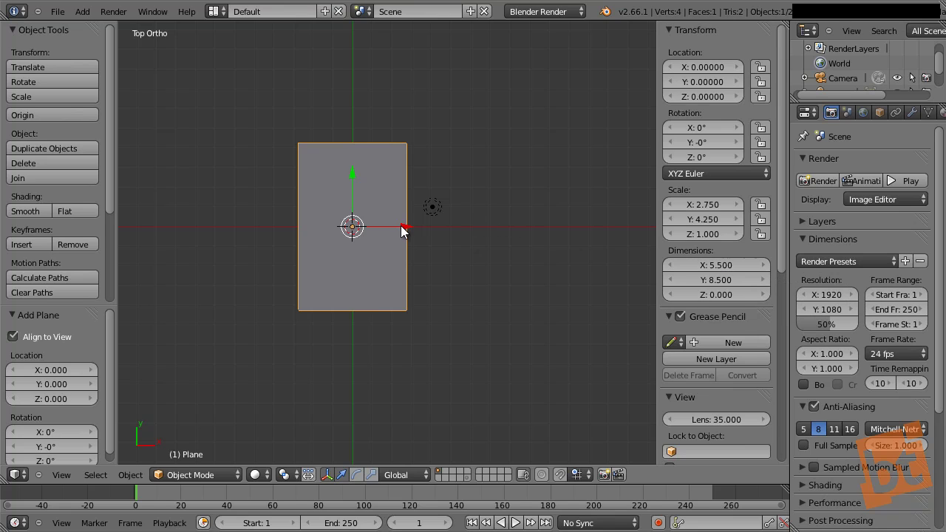
Step: Apply the scale of the resized plane
middle_click_drag(375, 225, 422, 239, "shift")
scroll(418, 240, "up", 2)
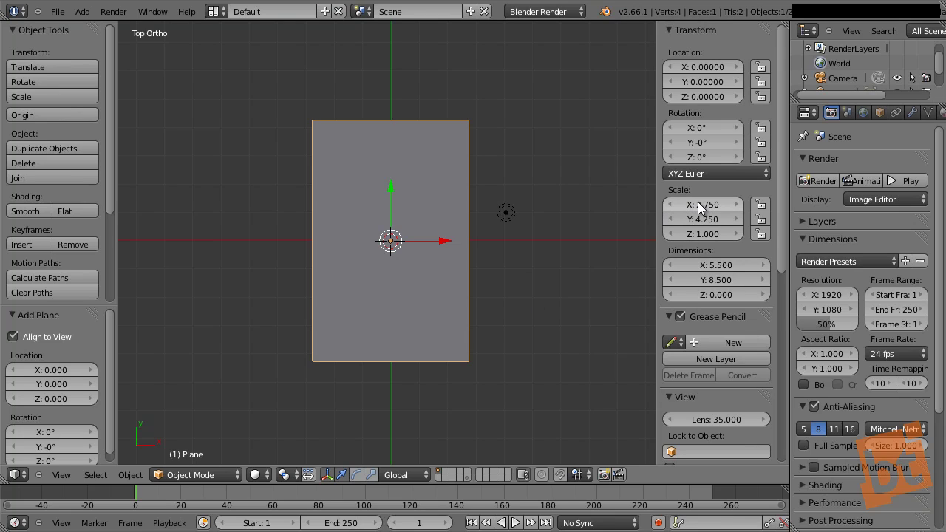
right_click(430, 184)
key("ctrl+a")
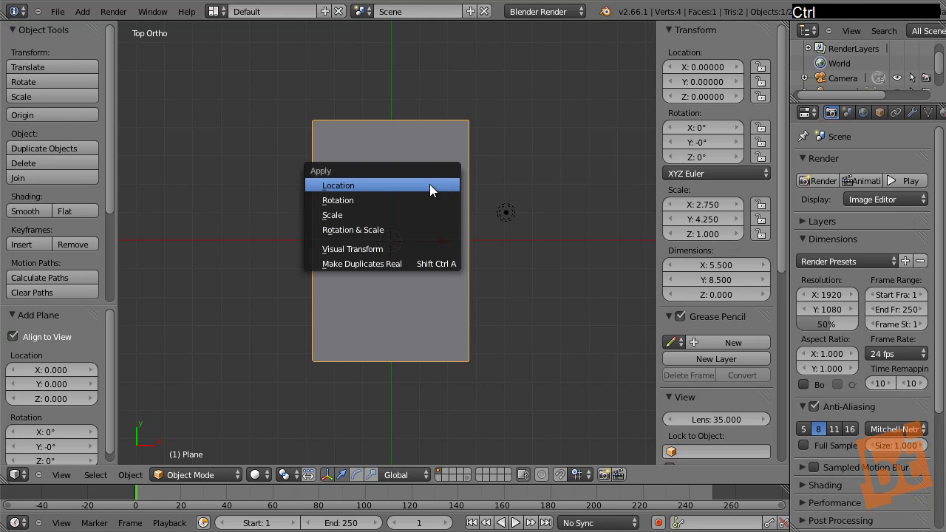
left_click(366, 215)
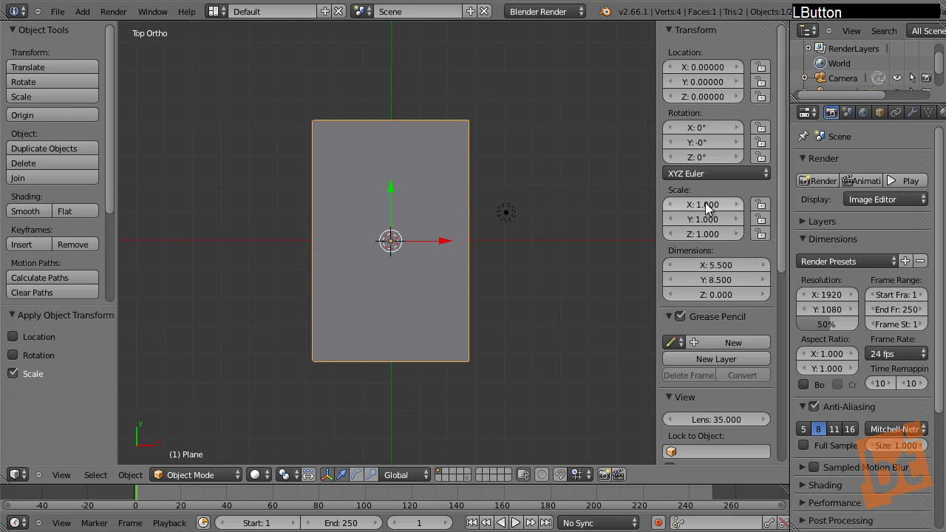
Step: Enter Edit Mode and extrude the plane's face upward by about 0.098 to form a thin slab
right_click(403, 156)
key("Tab")
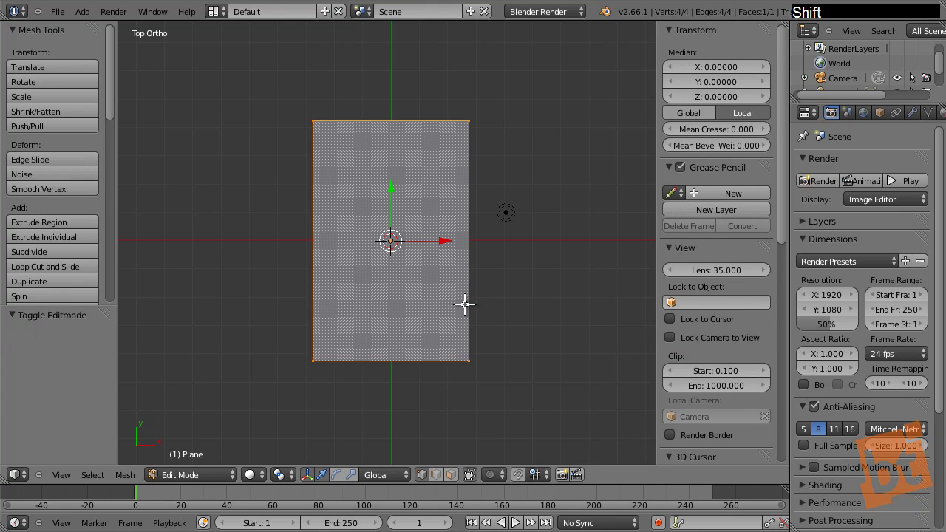
middle_click_drag(464, 304, 446, 297)
key("e")
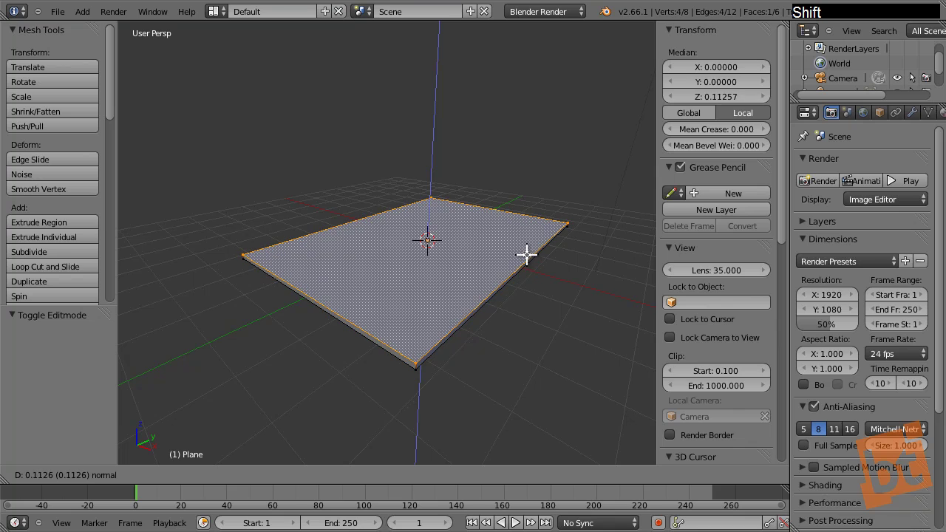
left_click(522, 258)
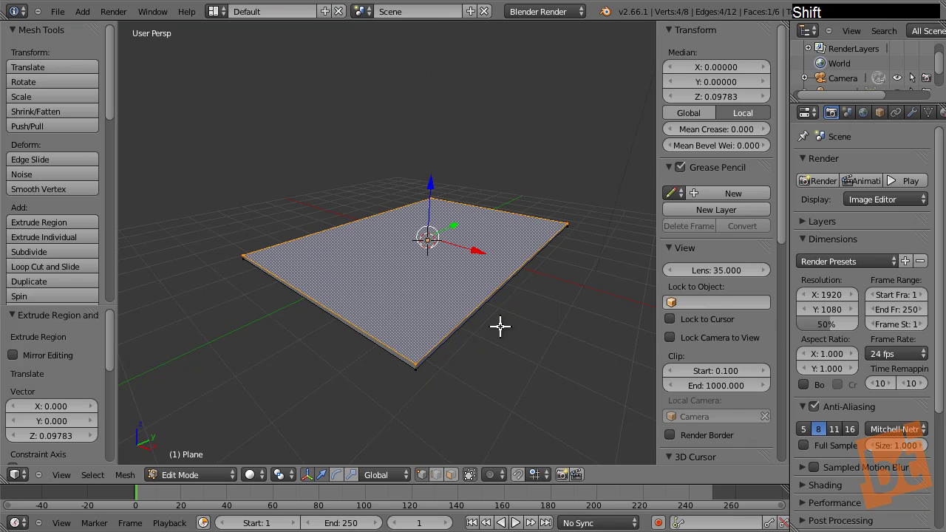
Step: Add a loop cut with two cuts running around the slab's thin side faces
middle_click_drag(500, 326, 421, 304)
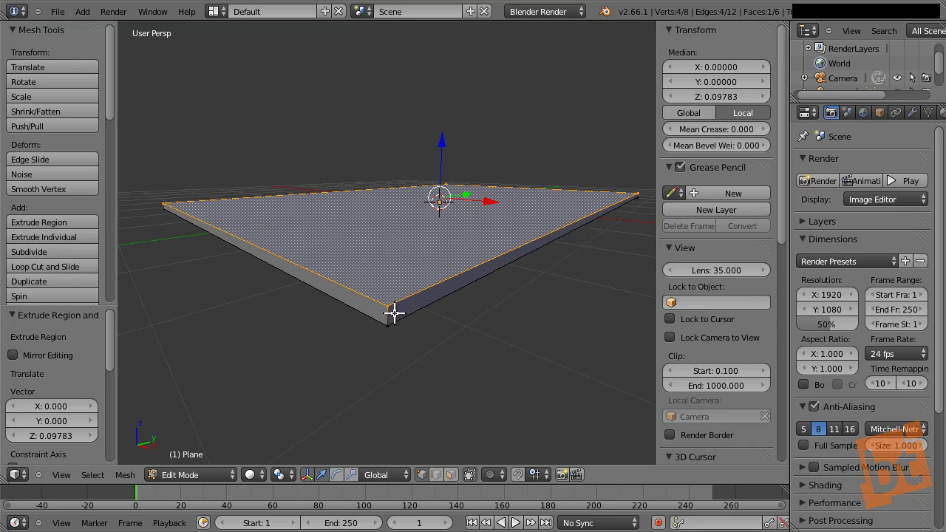
key("ctrl+r")
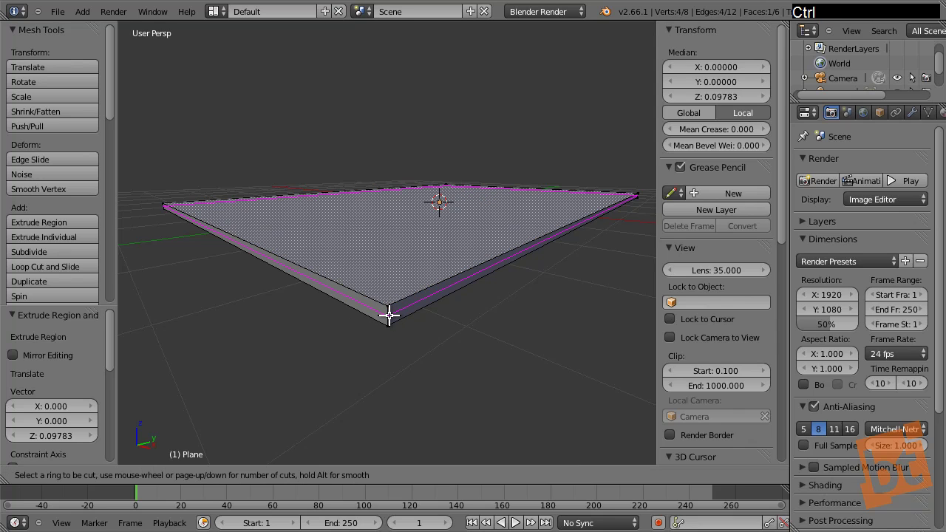
scroll(390, 315, "up", 1)
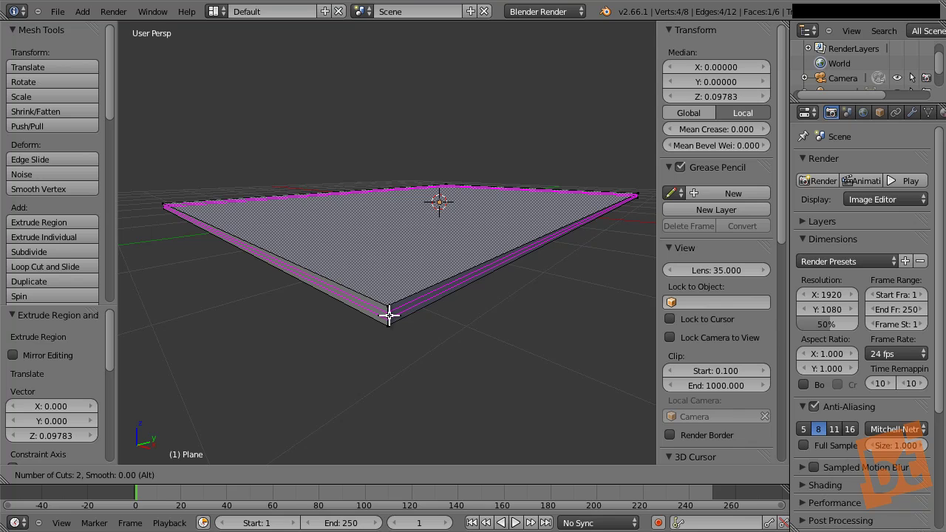
left_click(390, 315)
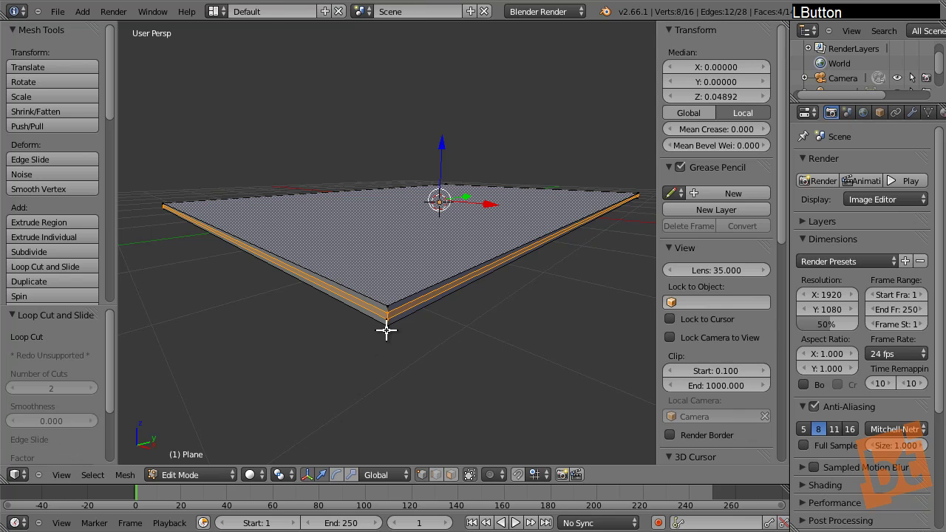
Step: Scale the two new edge loops apart along Z by about 1.955, toward the slab's upper and lower edges
middle_click_drag(385, 330, 397, 312)
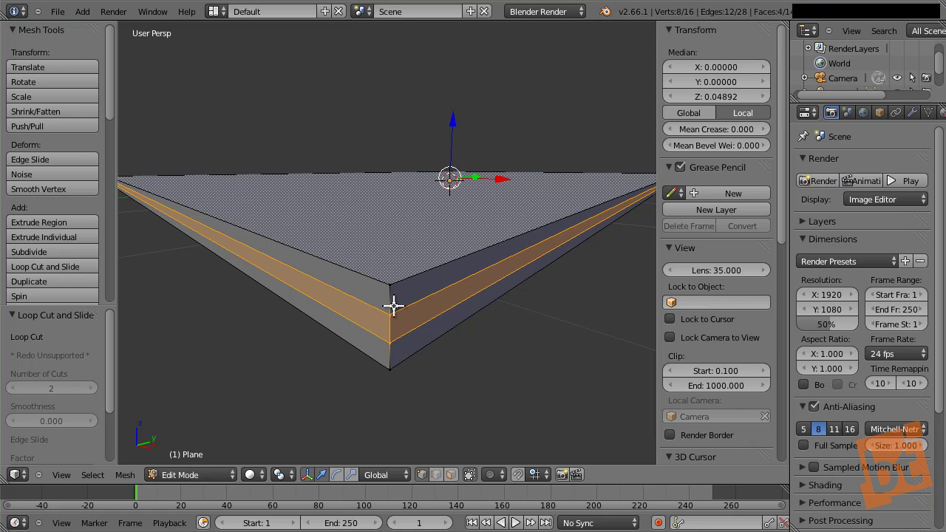
key("s")
key("z")
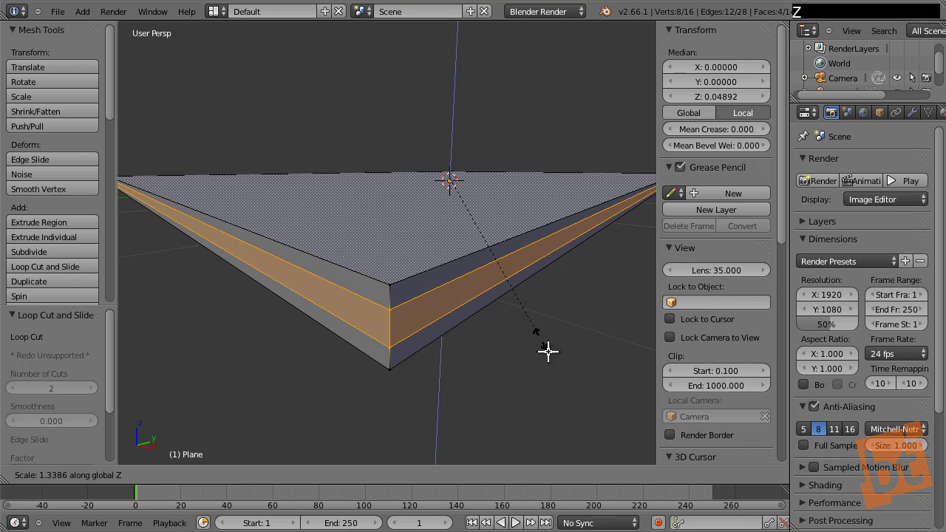
left_click(574, 414)
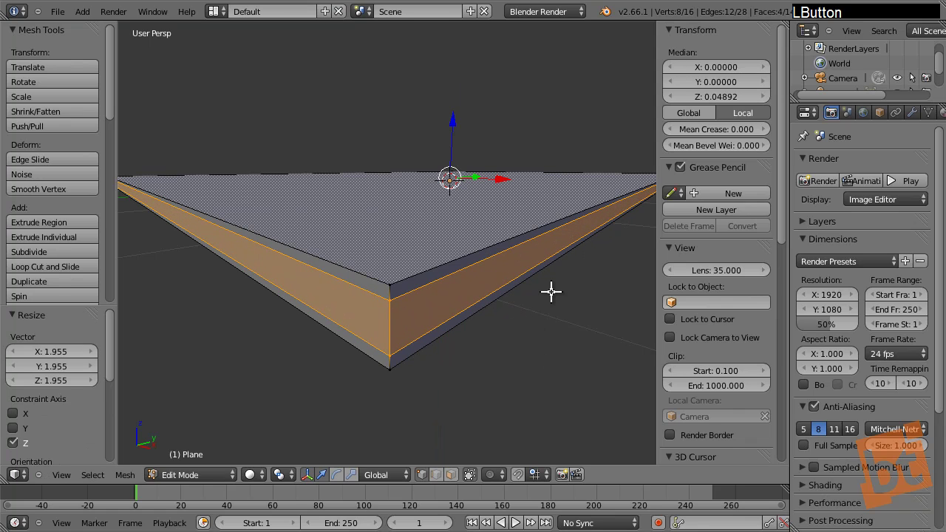
Step: Scale the two side edge loops outward in X and Y only, by about 1.003
key("s")
key("shift+z")
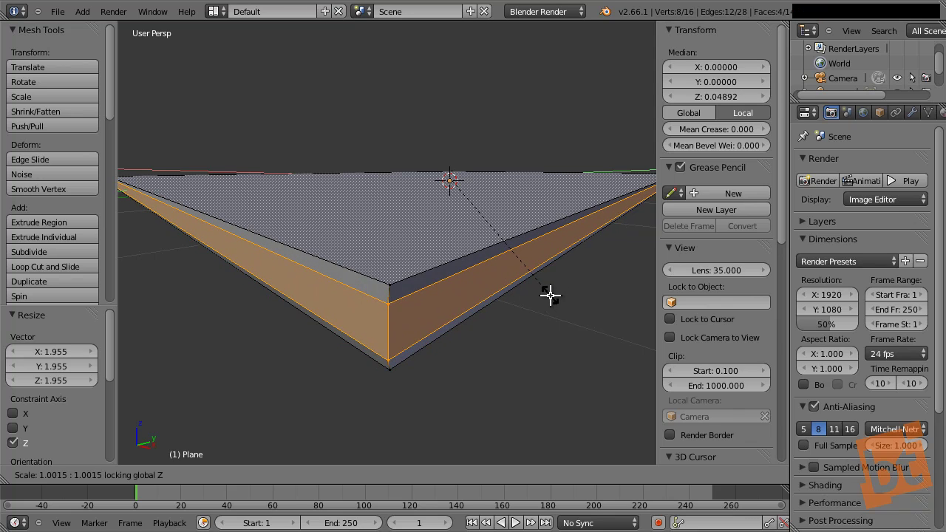
left_click(551, 296)
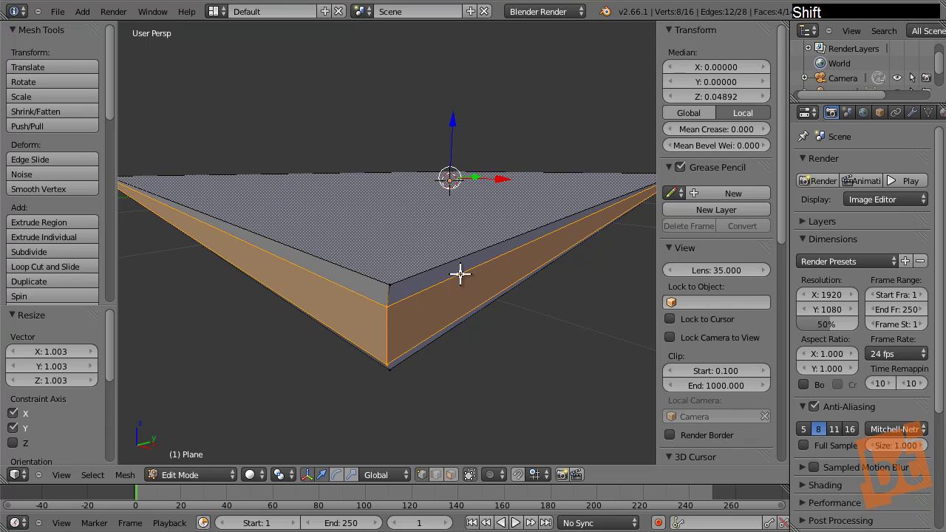
Step: Return to Object Mode and reselect the whole slab
middle_click_drag(462, 262, 465, 264)
scroll(466, 274, "down", 3)
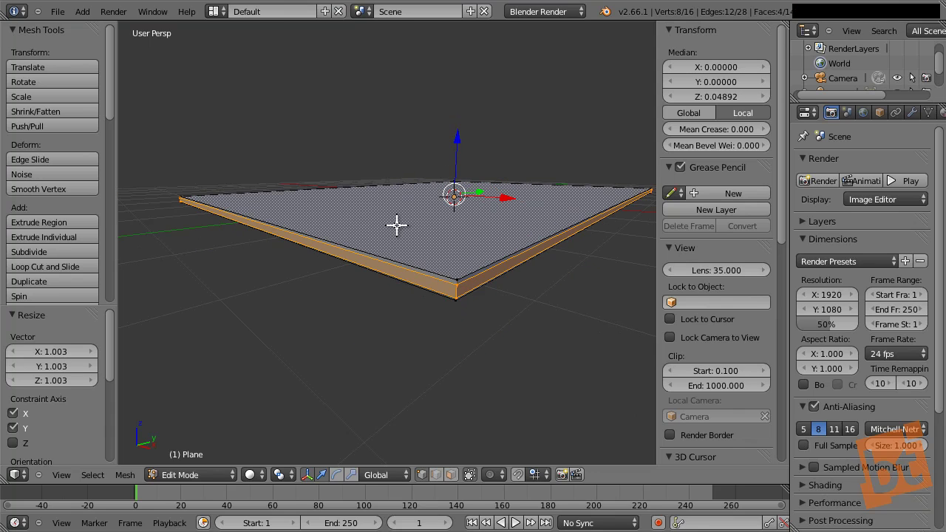
middle_click_drag(397, 224, 416, 211, "shift")
key("Tab")
key("a")
right_click(378, 157)
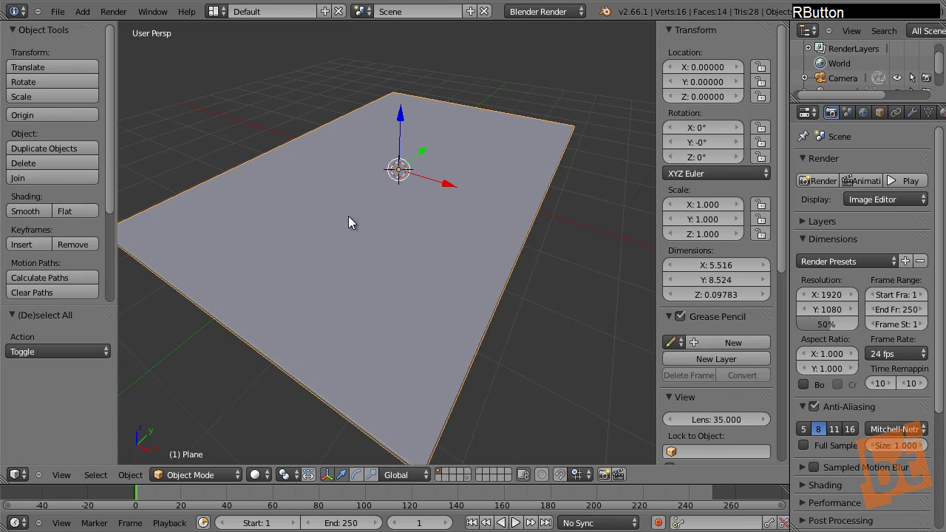
Step: Widen the properties editor and change the render engine to Cycles Render
middle_click_drag(348, 221, 400, 213)
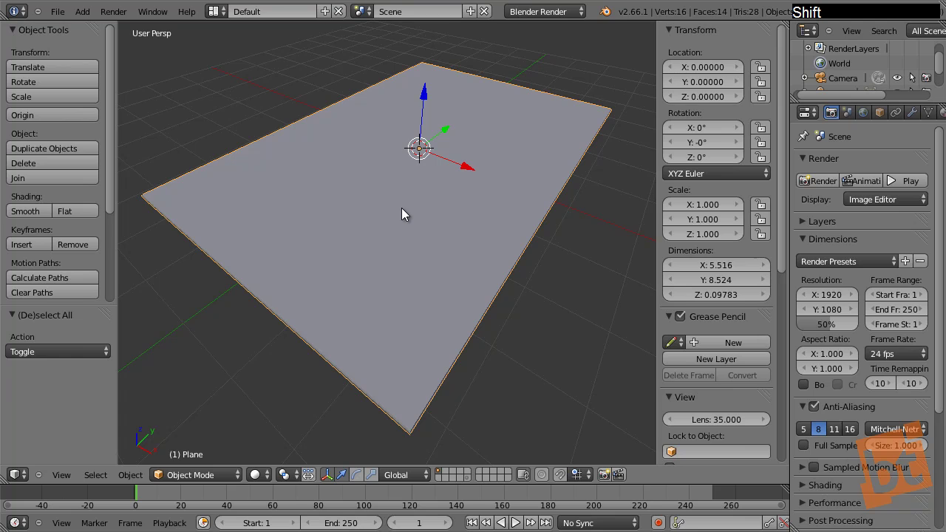
left_click_drag(789, 173, 730, 177)
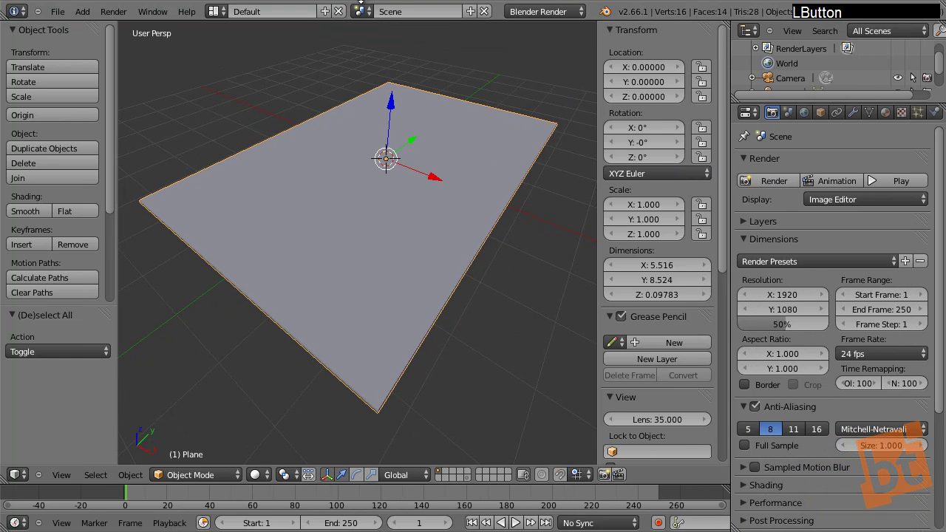
left_click(556, 12)
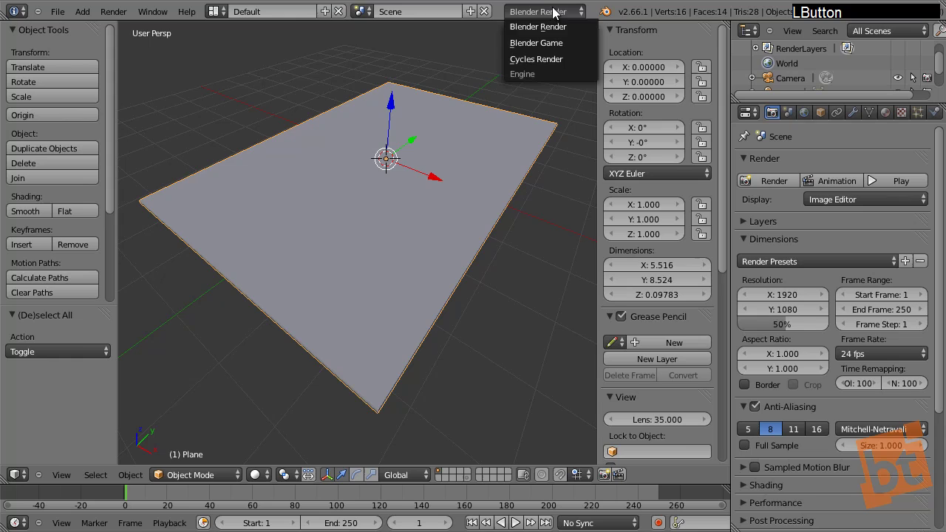
left_click(549, 59)
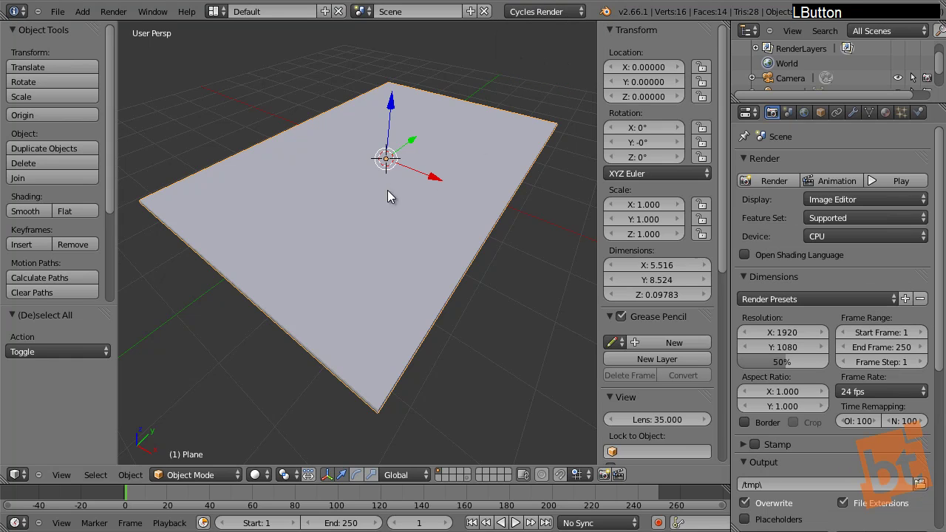
Step: Create a new material for the slab and name it Border_mat
left_click(885, 113)
left_click(800, 211)
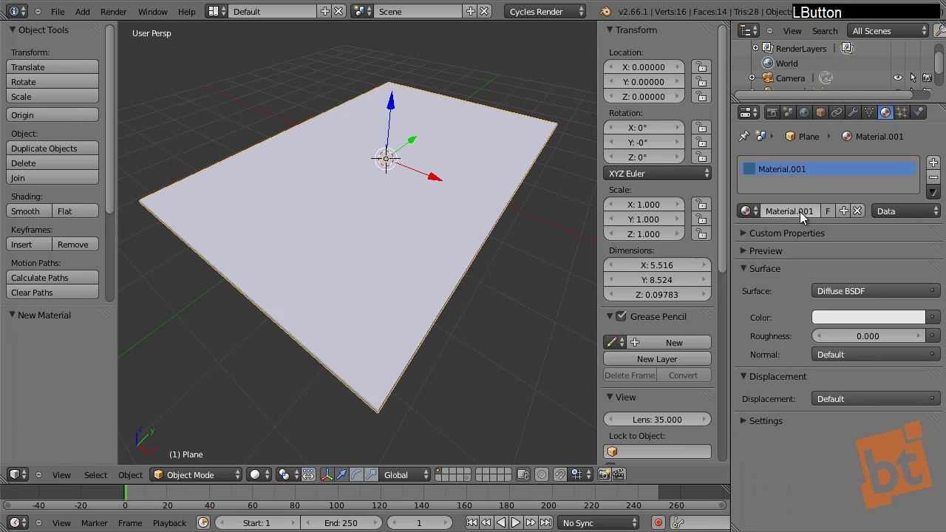
left_click(800, 212)
type("Borde")
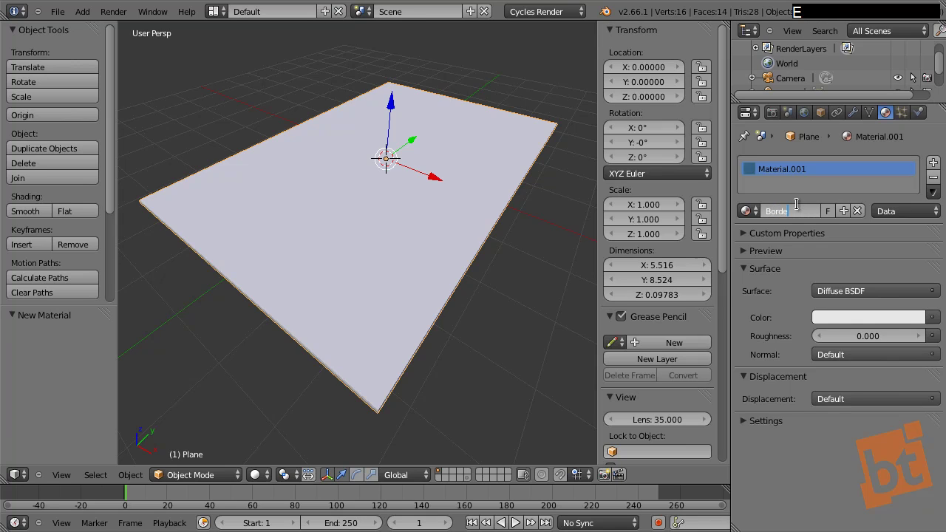
type("r_mat")
key("Return")
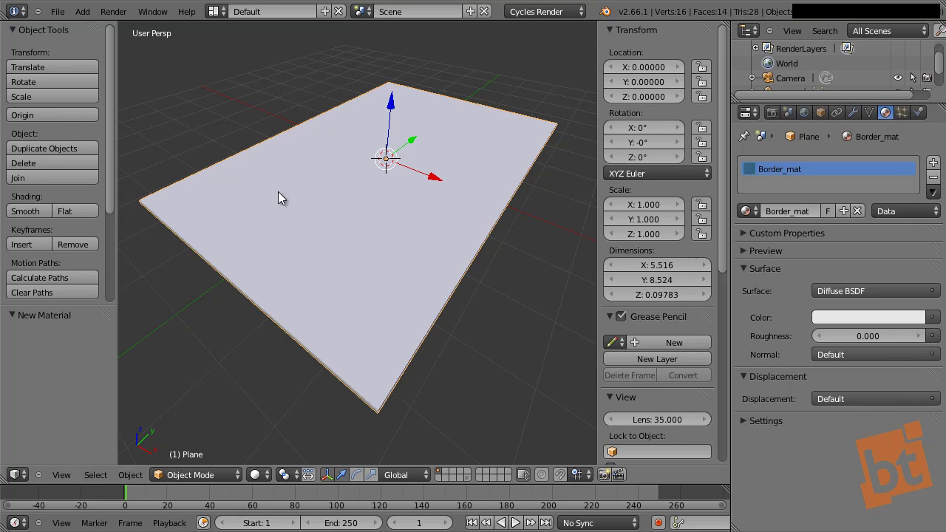
Step: Add a second material slot to the slab and create a new material in it named Front_mat
middle_click_drag(516, 142, 410, 309, "shift")
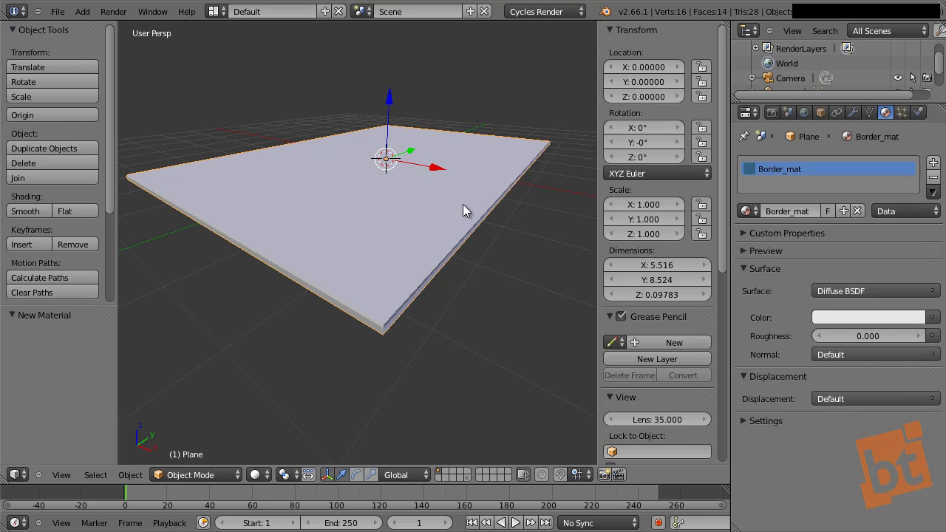
left_click(932, 162)
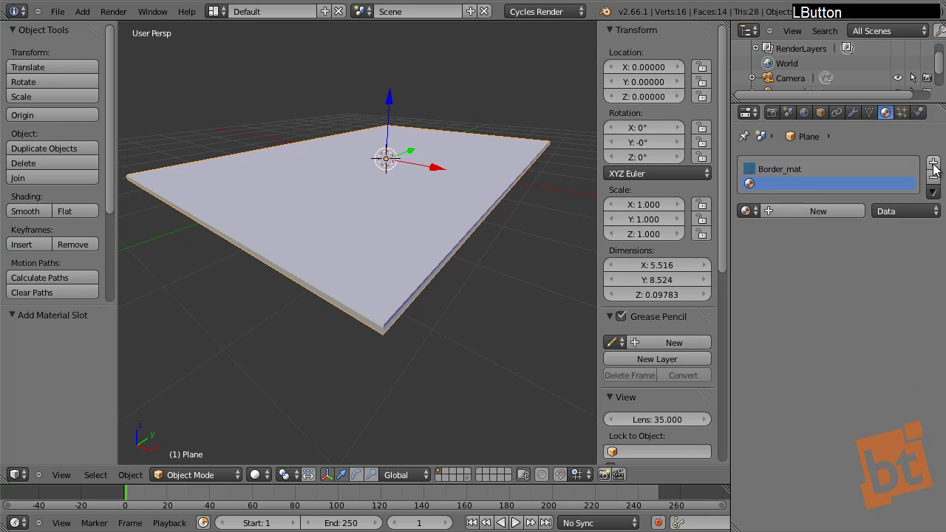
left_click(796, 208)
left_click(798, 211)
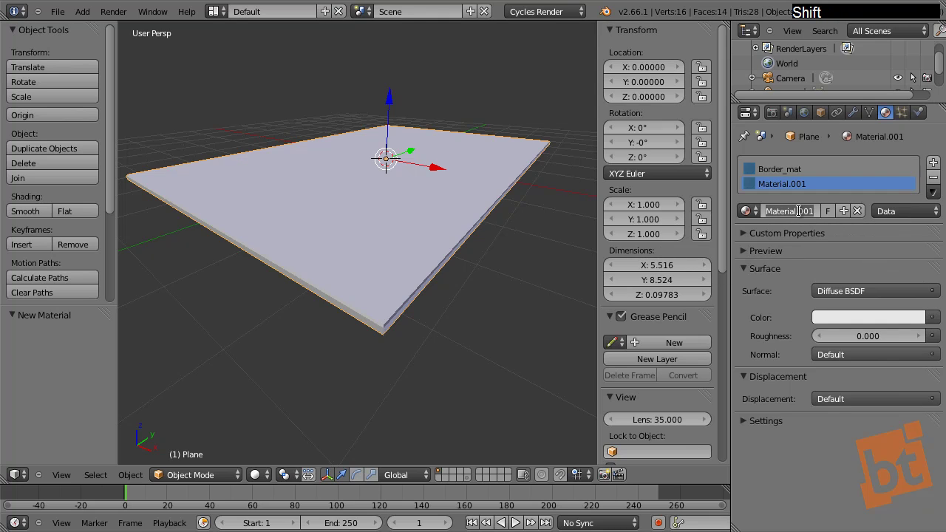
type("Front")
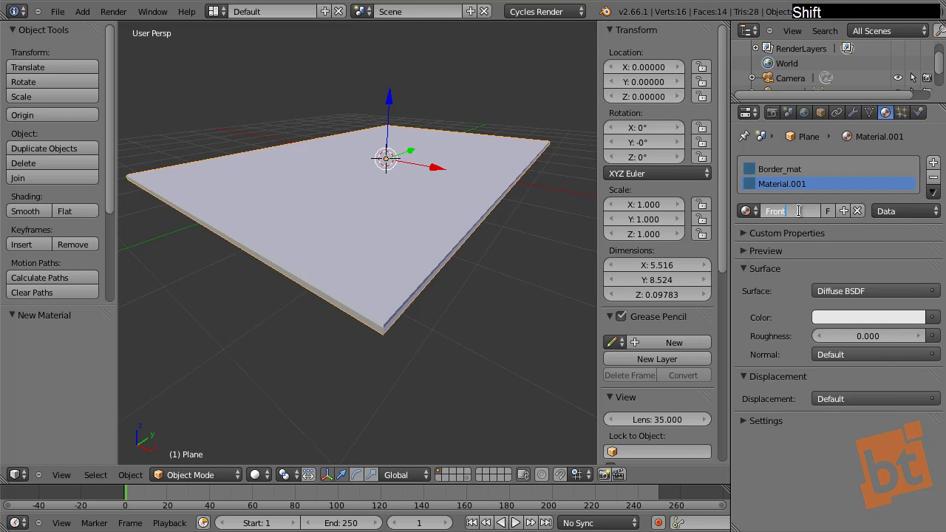
type("_mat")
key("Return")
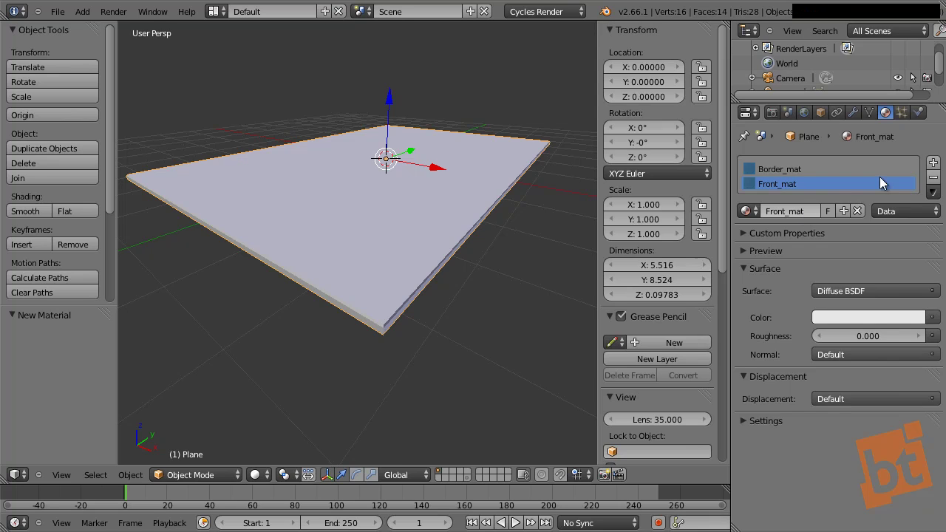
Step: Split the 3D view vertically, make the new area a UV/Image Editor, hide the tool shelf and widen the image area slightly
left_click(932, 161)
middle_click_drag(323, 246, 333, 255)
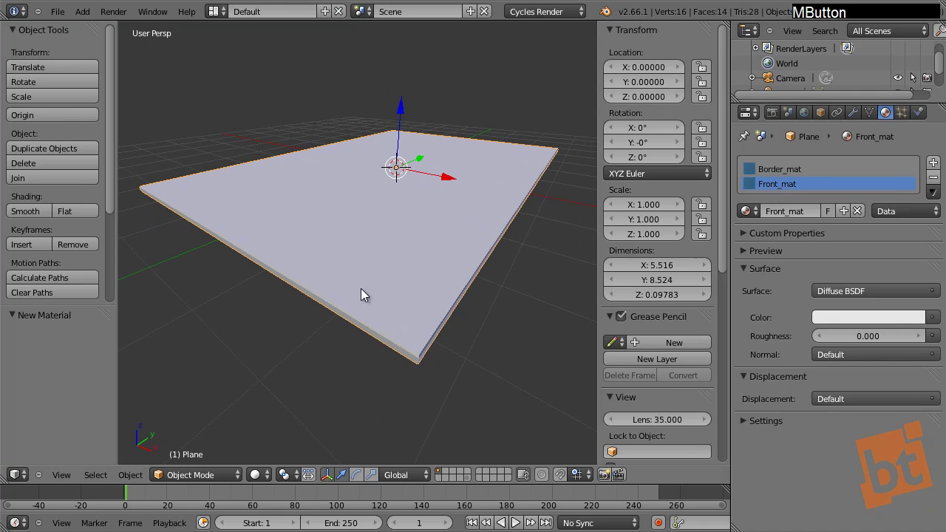
left_click_drag(6, 480, 304, 477)
left_click(19, 478)
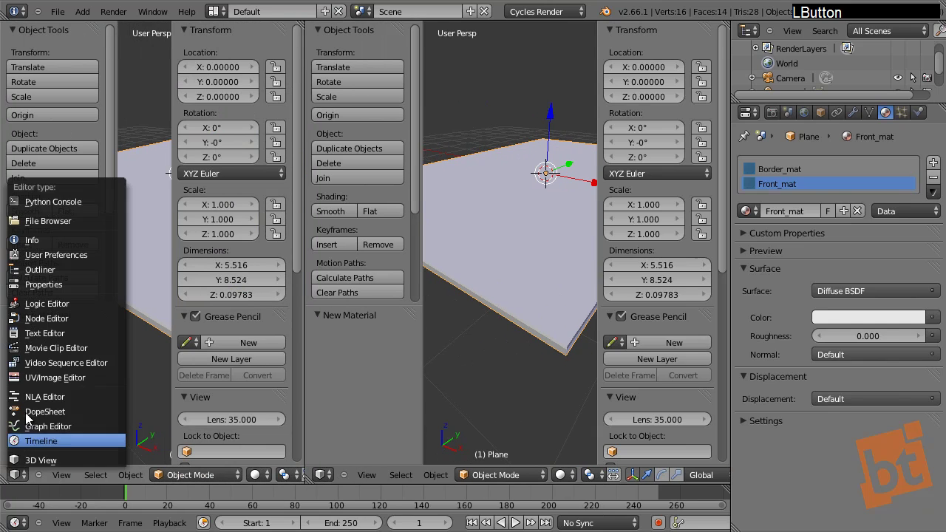
left_click(46, 377)
scroll(178, 242, "up", 1)
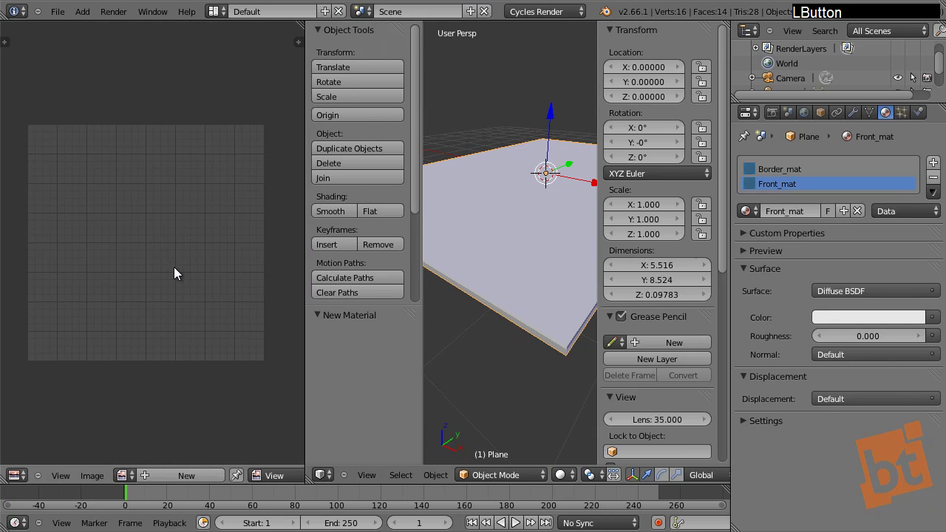
middle_click_drag(174, 267, 185, 269)
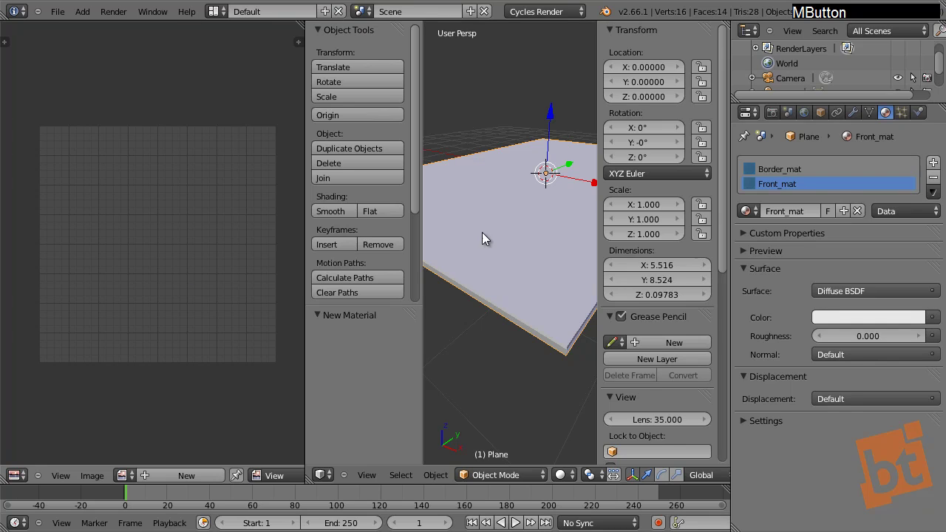
key("t")
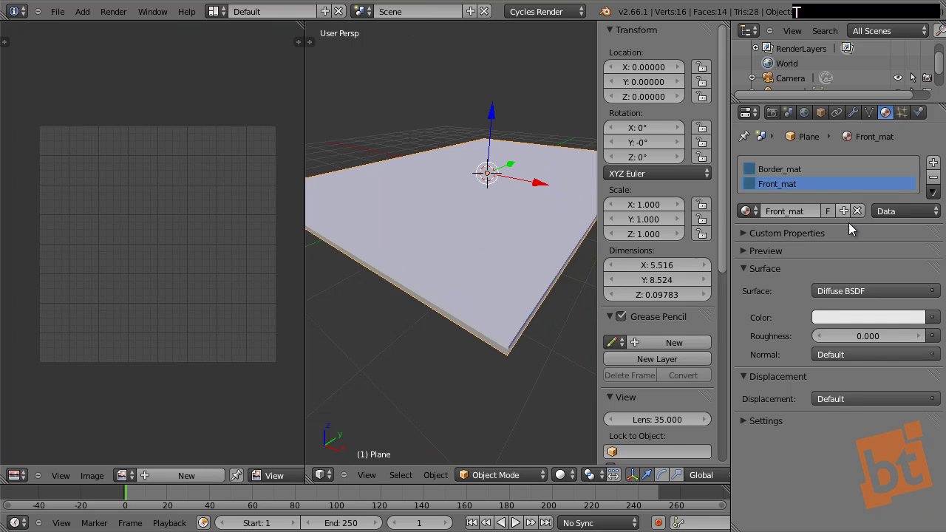
left_click_drag(304, 278, 322, 275)
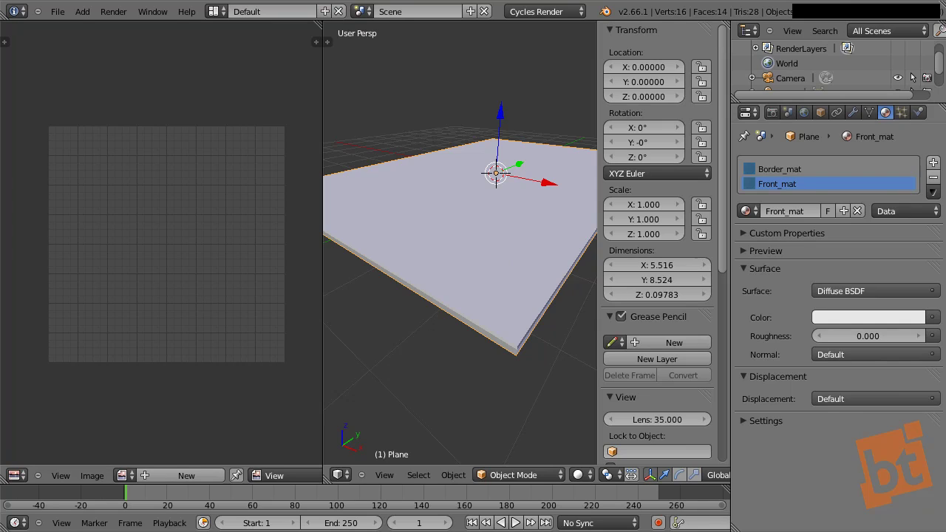
Step: Load the card's front diffuse PNG into the UV/Image Editor and rename the image front_diff
left_click_drag(945, 105, 297, 196)
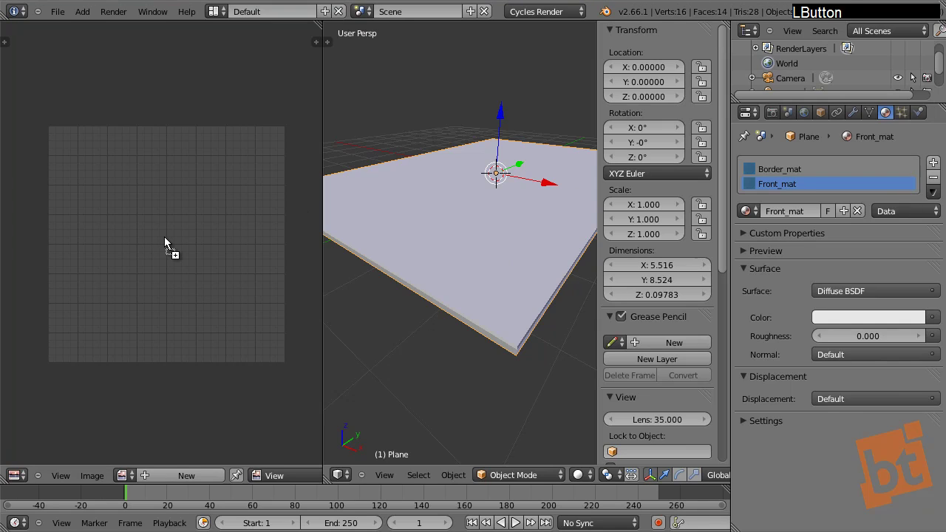
left_click_drag(164, 236, 164, 237)
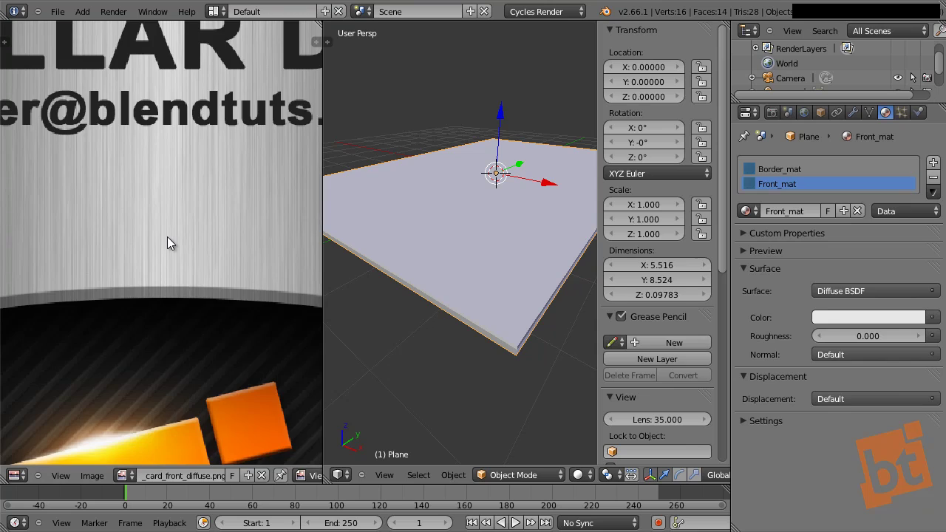
scroll(167, 236, "down", 5)
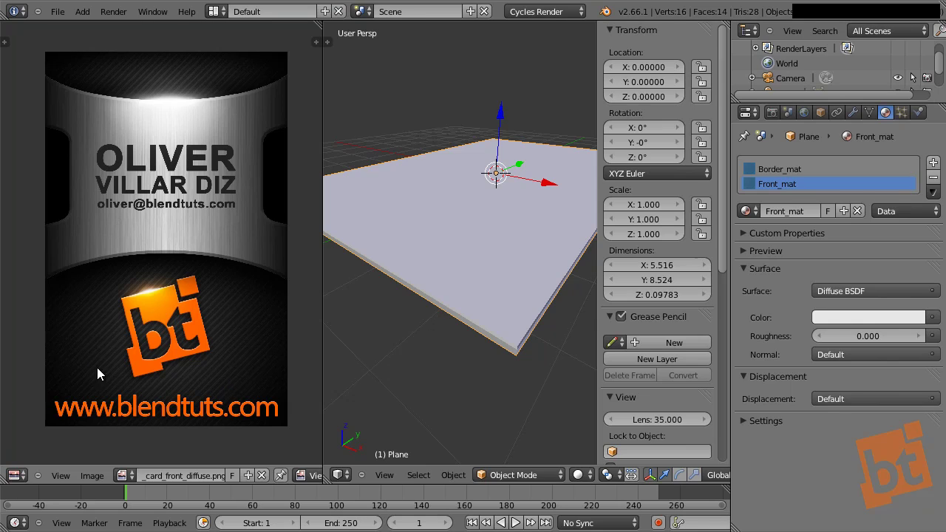
left_click(176, 475)
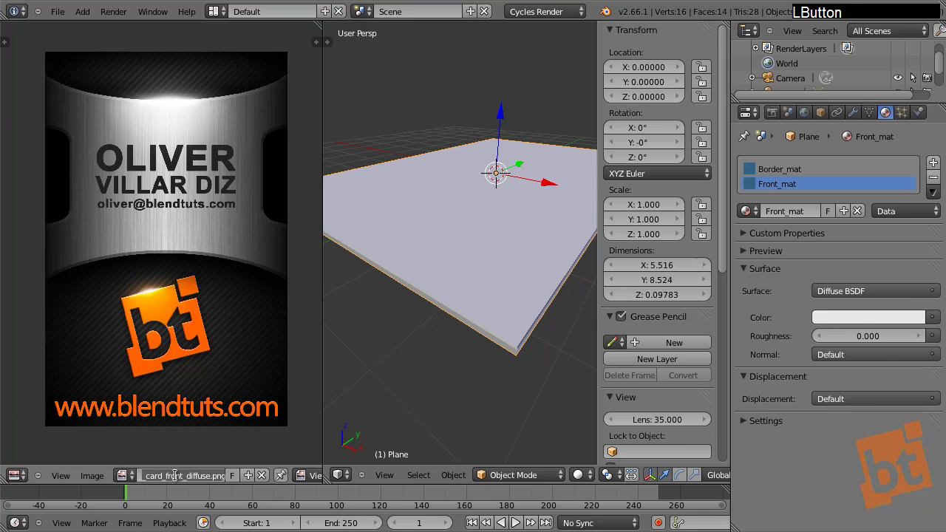
type("front")
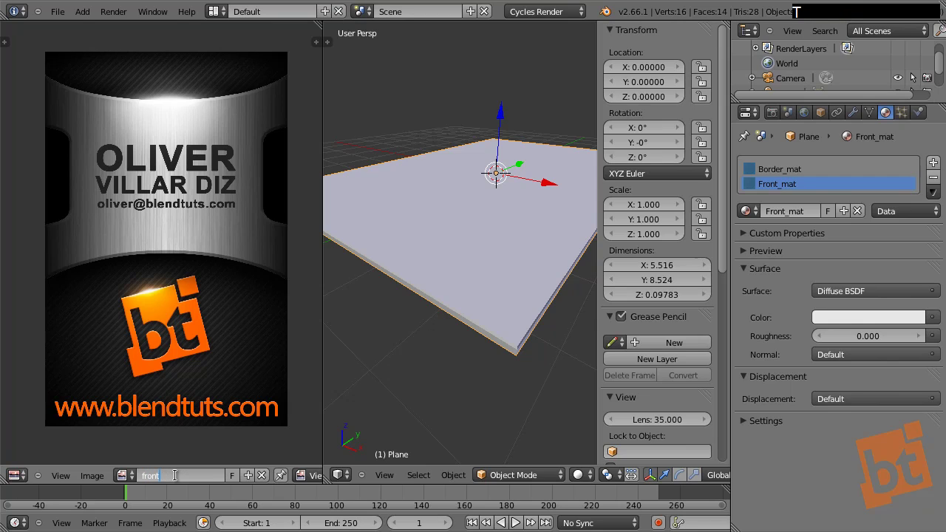
type("_diff")
key("Return")
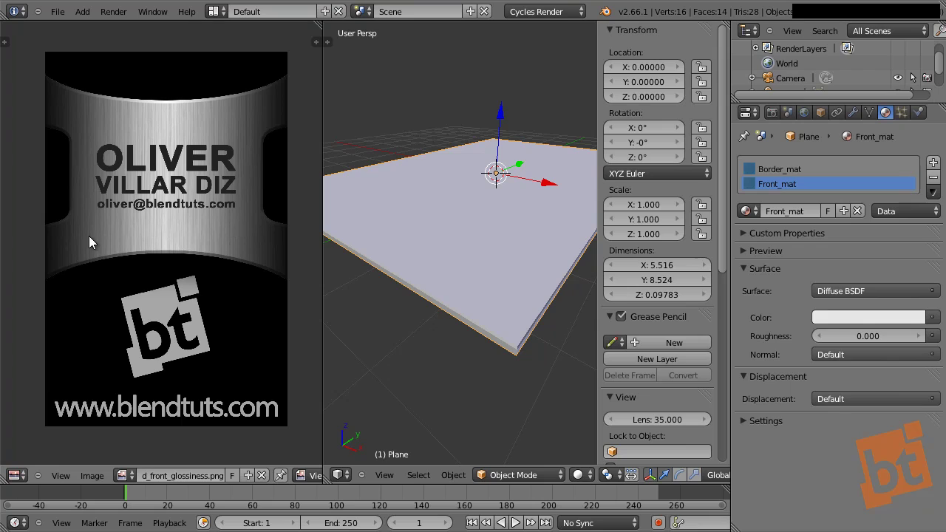
Step: Rename the card's front glossiness image front_gloss
left_click(179, 475)
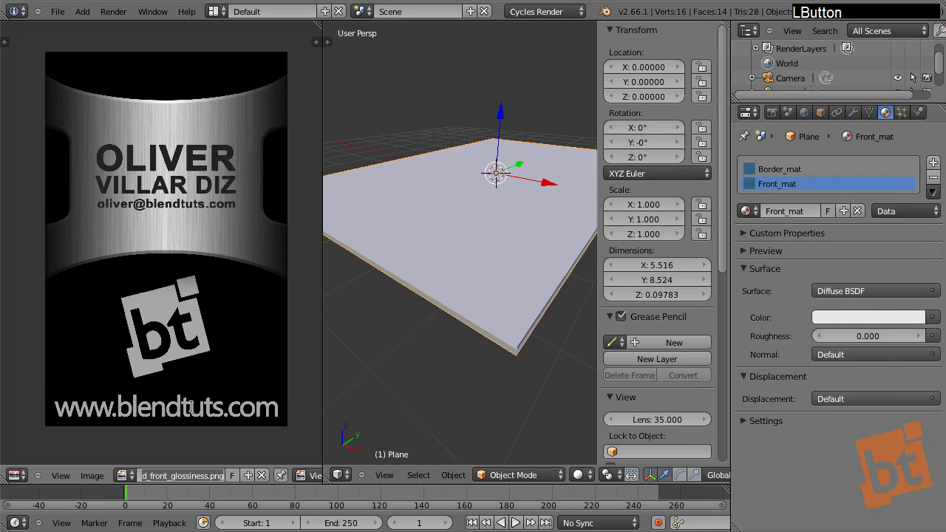
type("back")
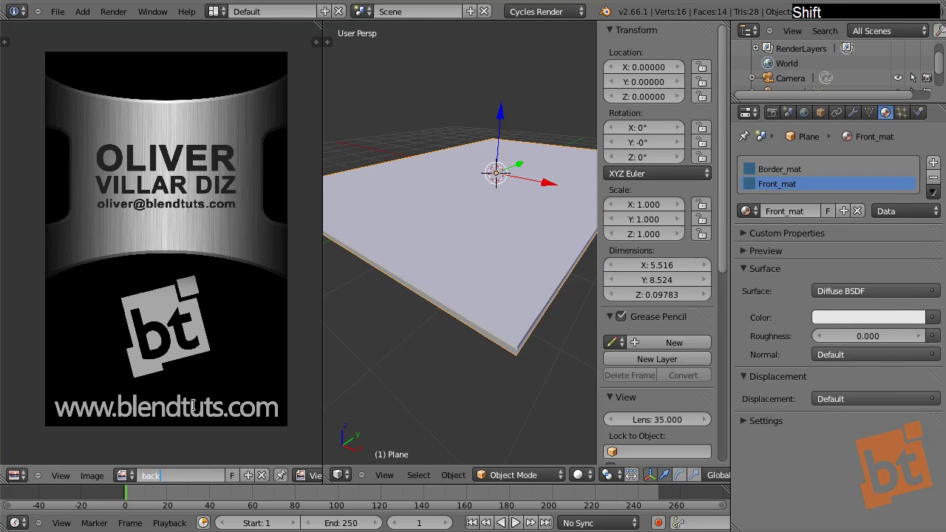
key("BackSpace")
key("BackSpace")
key("BackSpace")
key("BackSpace")
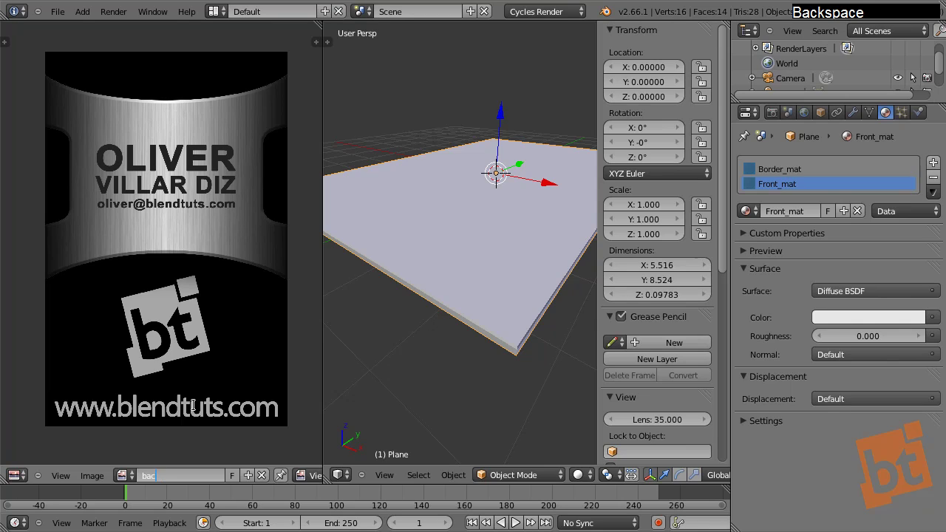
type("front")
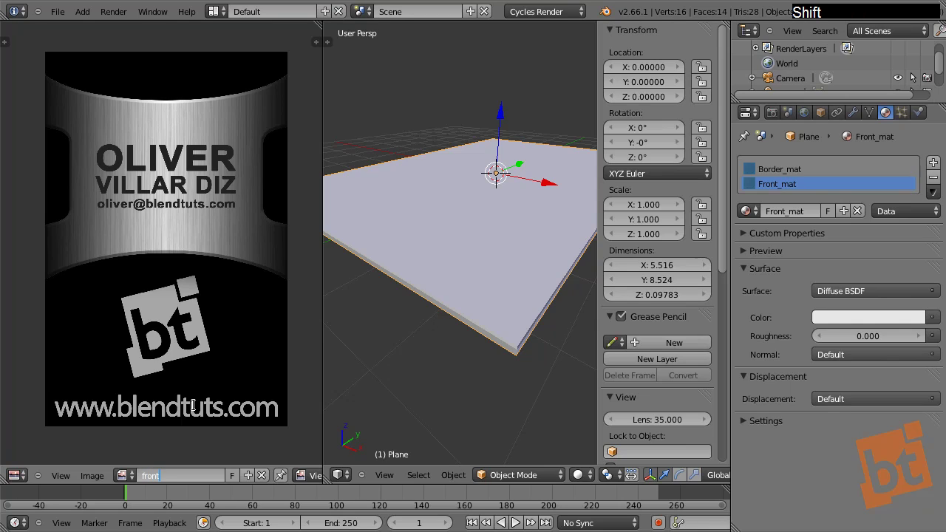
type("_gloss")
key("Return")
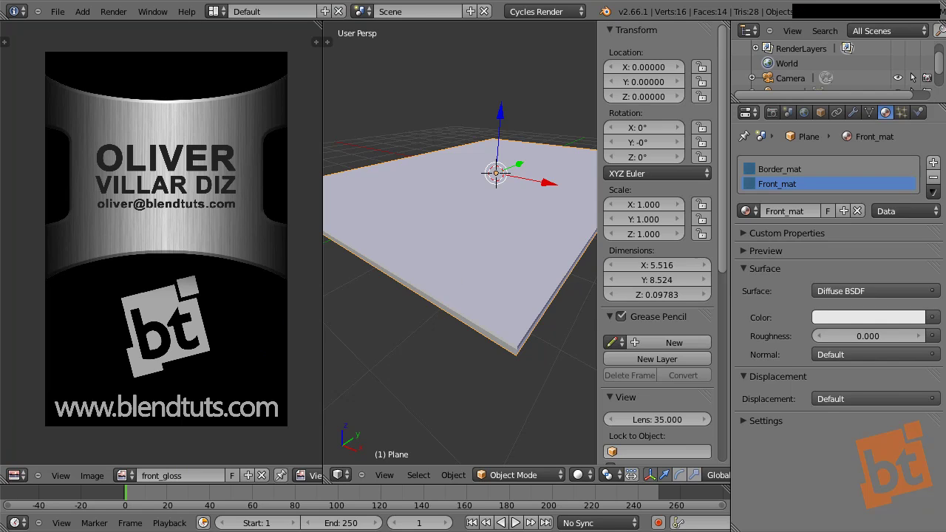
Step: Load the card's back diffuse image into the UV/Image Editor and rename it back_diff
left_click_drag(189, 270, 151, 262)
type("ba")
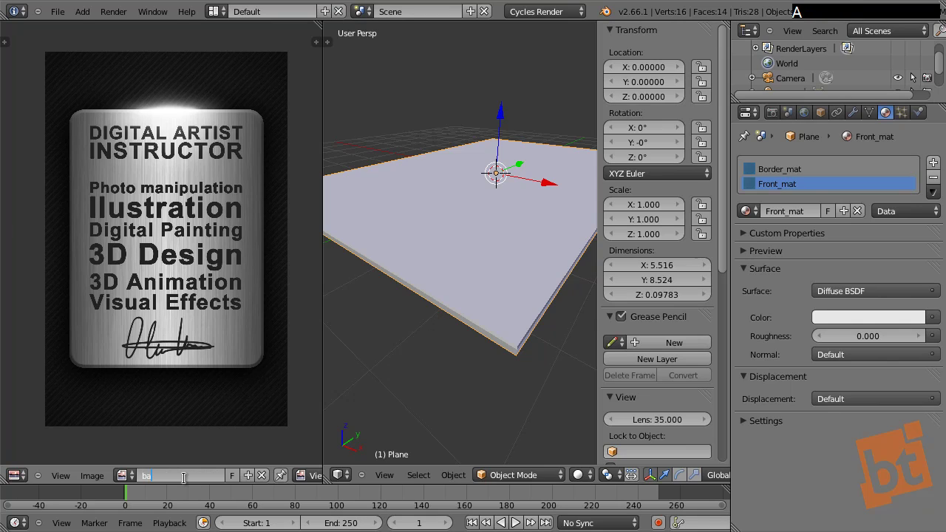
type("ck_diff")
key("Return")
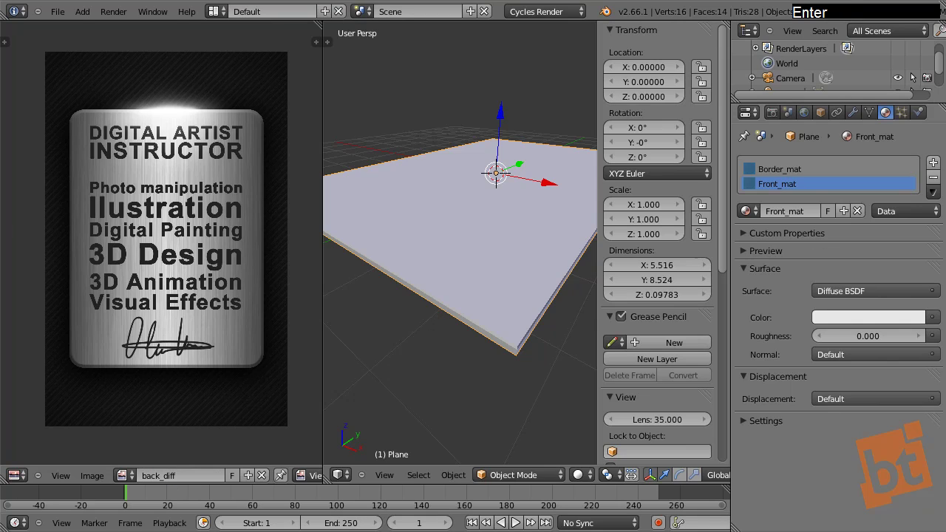
Step: Load the card's back glossiness image into the UV/Image Editor and rename it back_gloss
left_click(238, 313)
left_click(171, 476)
type("b")
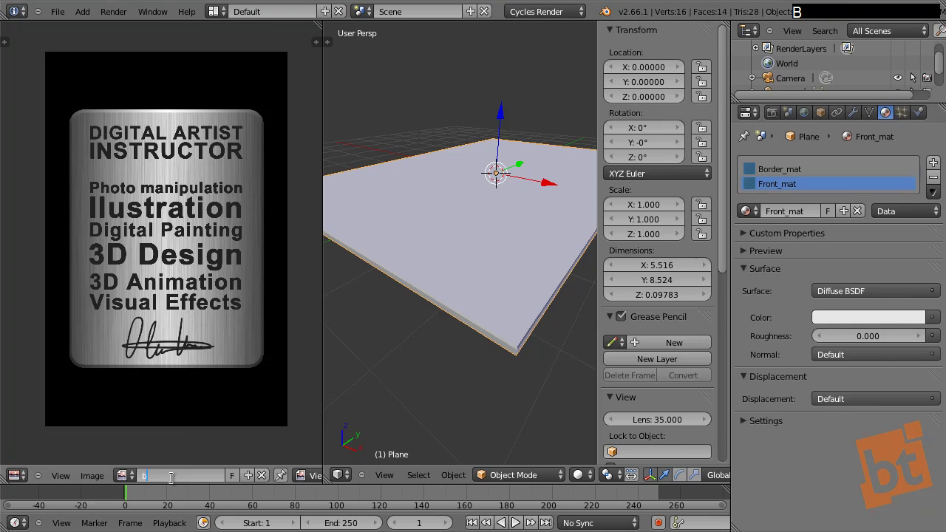
type("ack_gloss")
key("Return")
key("F9")
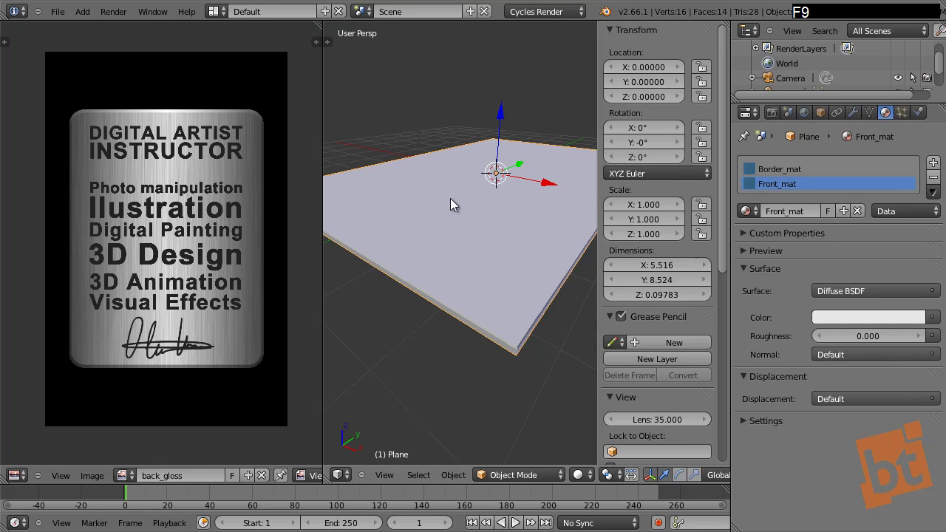
Step: Enter Edit Mode with face selection and select the slab's large top and bottom faces together
key("Tab")
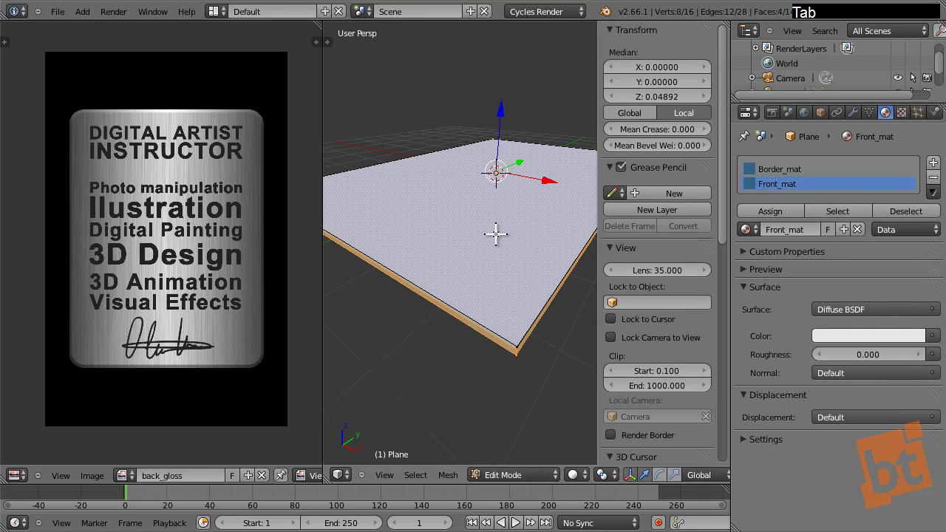
mouse_move(496, 228)
middle_mouse_down("shift")
mouse_move(502, 245)
mouse_move(483, 243)
middle_mouse_up("shift")
key("ctrl+Tab")
left_click(494, 271)
right_click(498, 224)
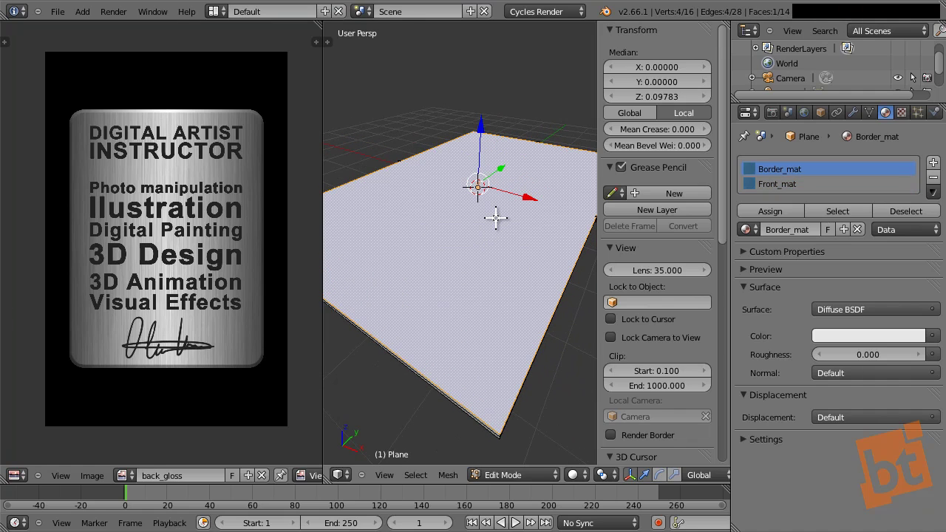
middle_click_drag(452, 268, 461, 219, "shift")
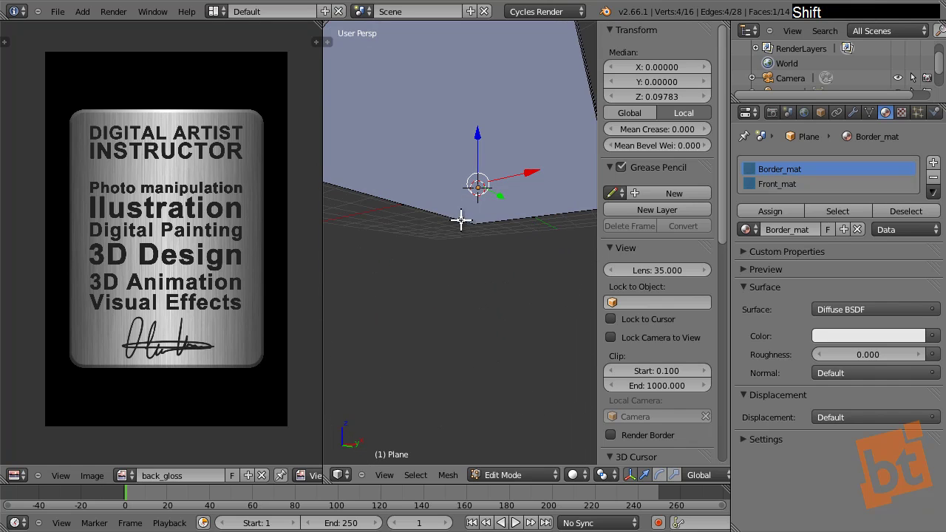
right_click(477, 157, "shift")
middle_click_drag(488, 141, 500, 205, "shift")
Step: Unwrap the two selected faces from the top view using Project from View (Bounds)
key("KP_7")
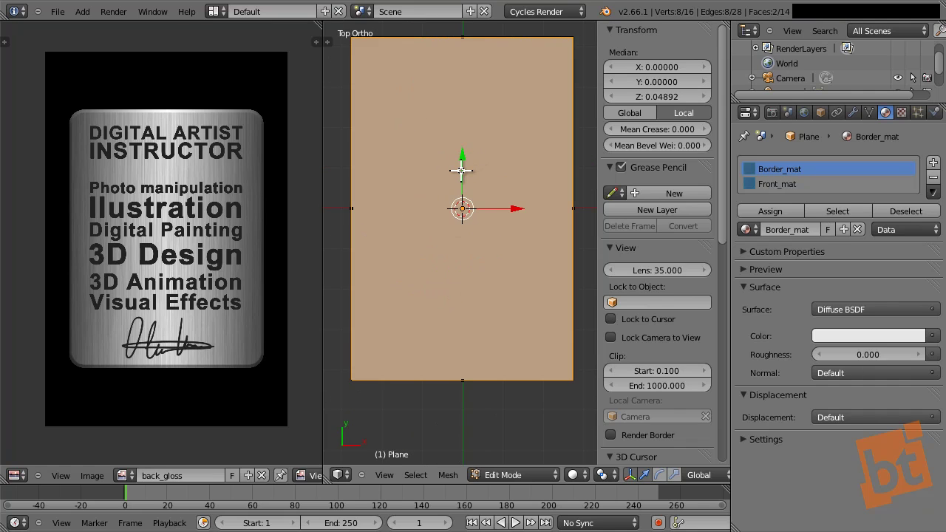
key("u")
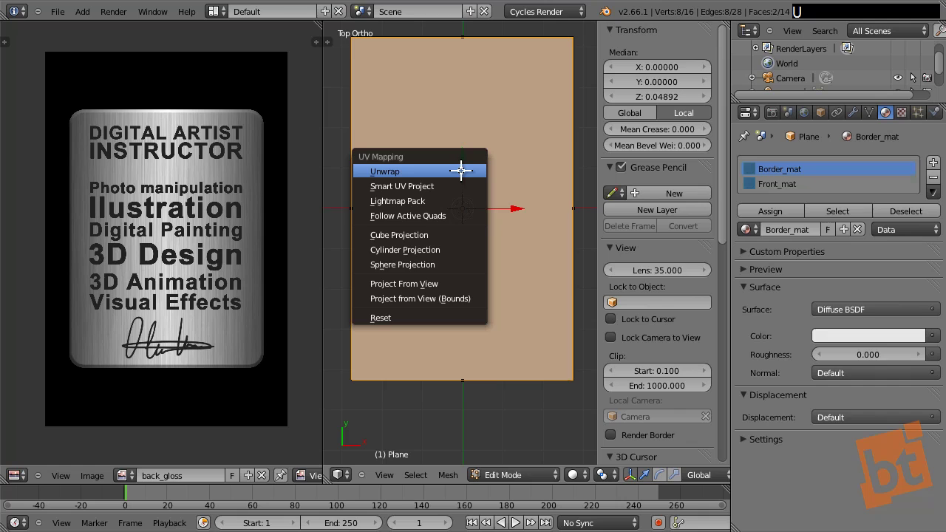
left_click(423, 299)
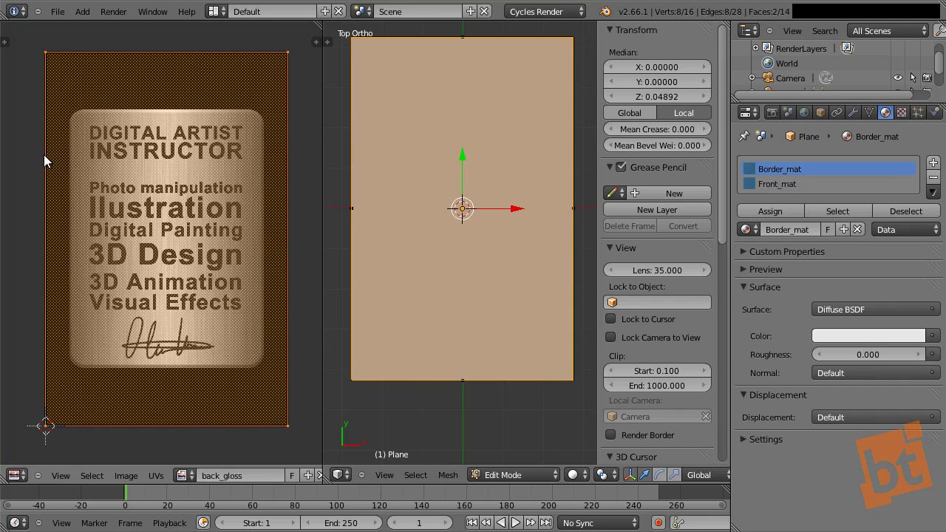
middle_click_drag(479, 146, 477, 153)
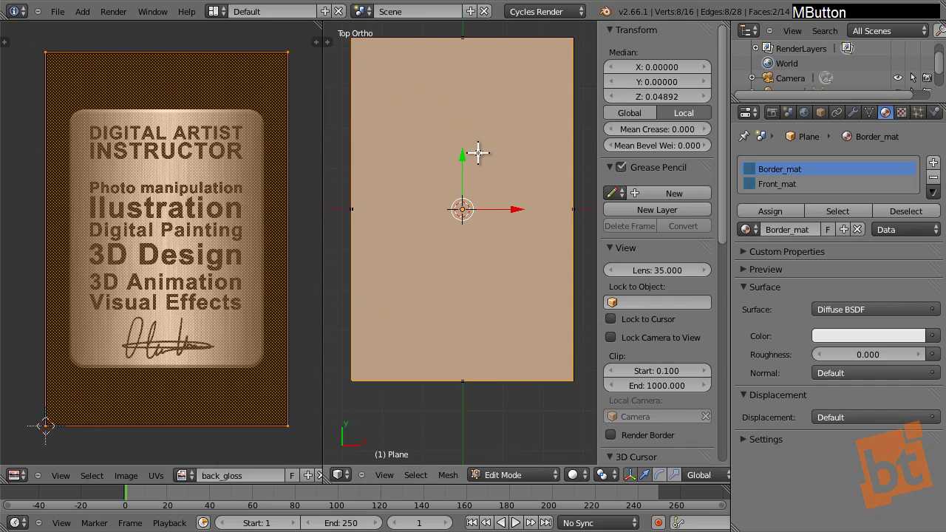
middle_click_drag(534, 289, 492, 228)
scroll(537, 290, "up", 2)
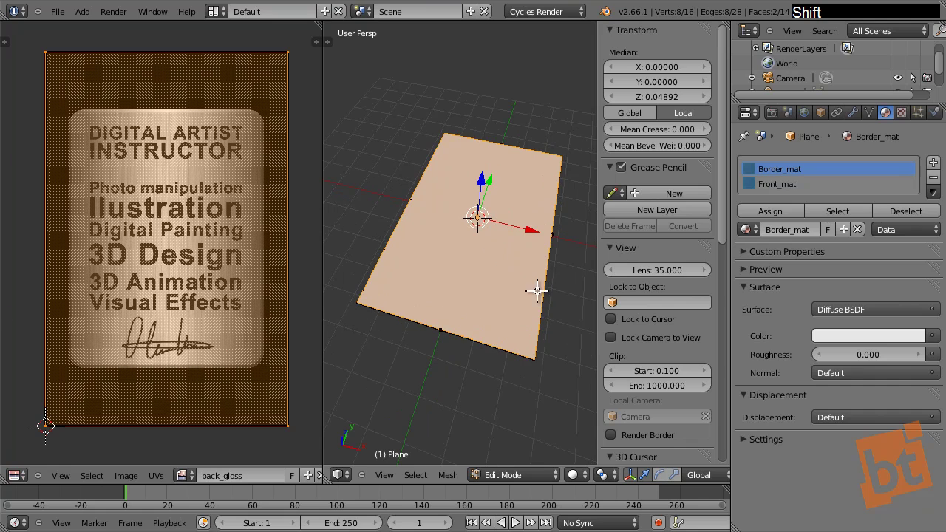
middle_click_drag(536, 291, 517, 259)
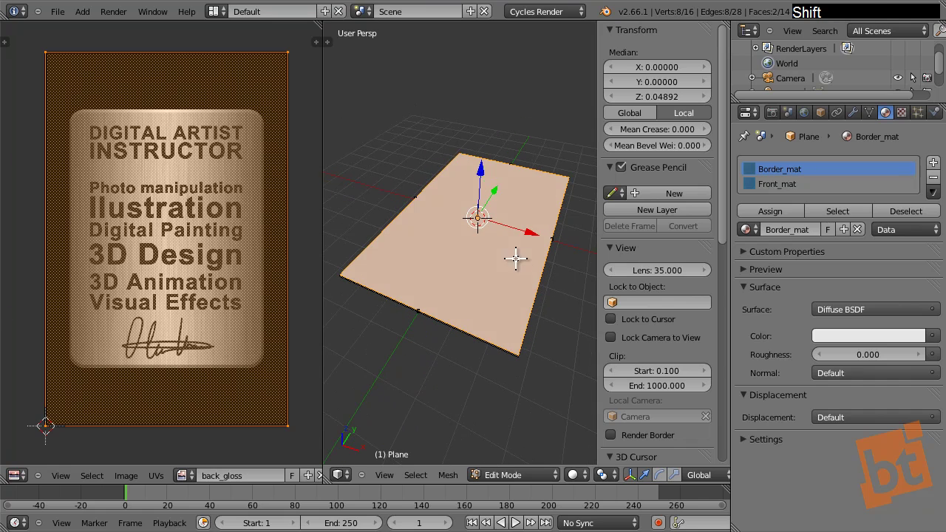
Step: Try Project from View (Bounds) on the two selected faces in the perspective view, and redo the projection from the top view
key("u")
left_click(529, 212)
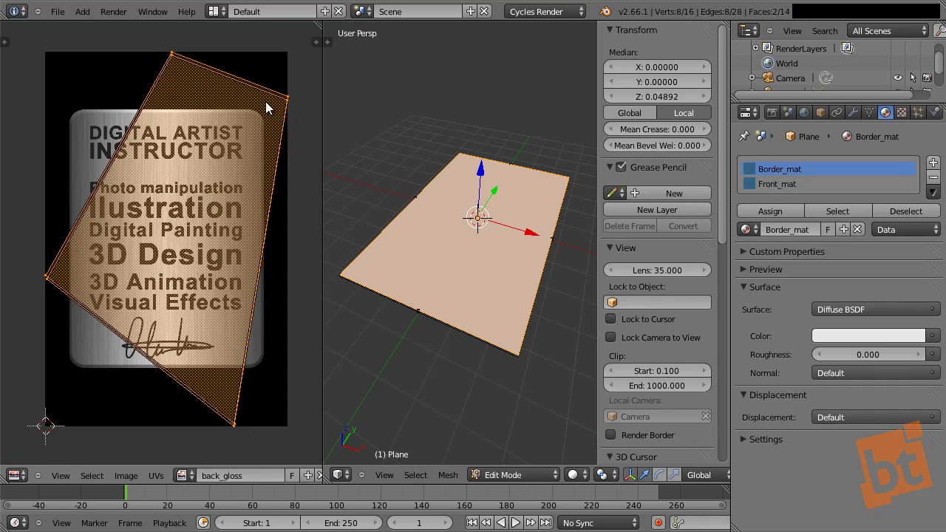
key("KP_7")
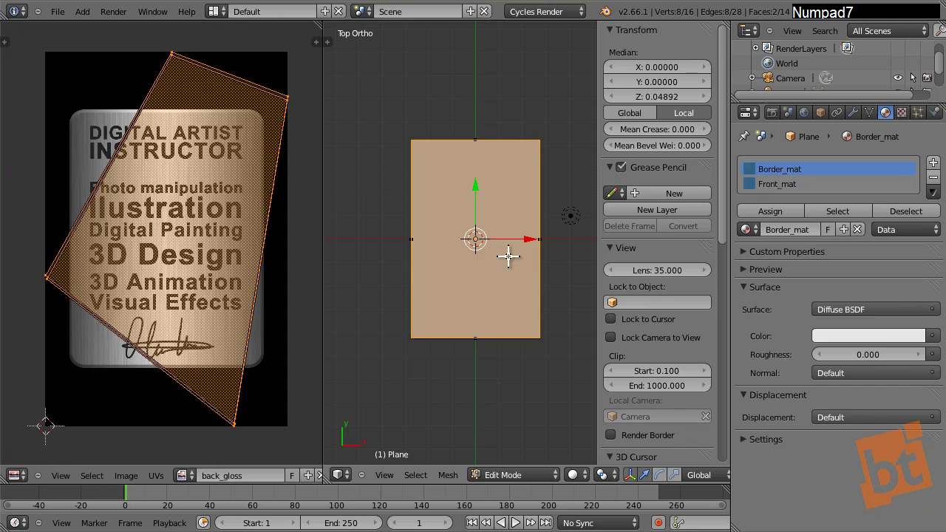
key("u")
left_click(509, 255)
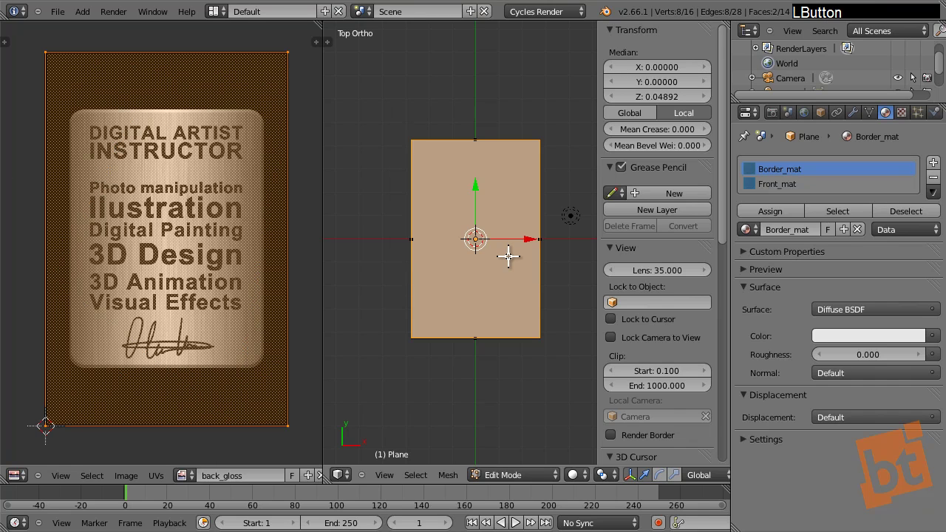
Step: Select only the slab's top face and assign Front_mat to it
middle_click_drag(515, 273, 481, 238)
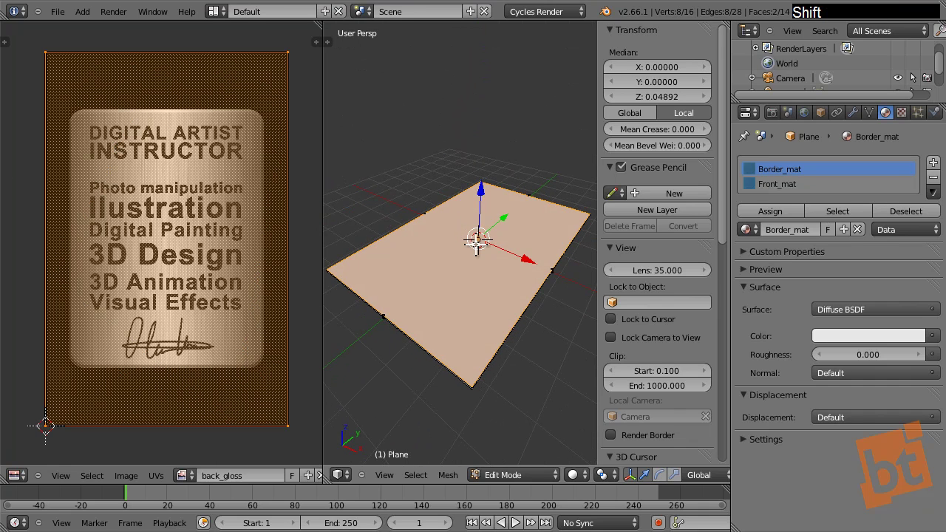
right_click(476, 244)
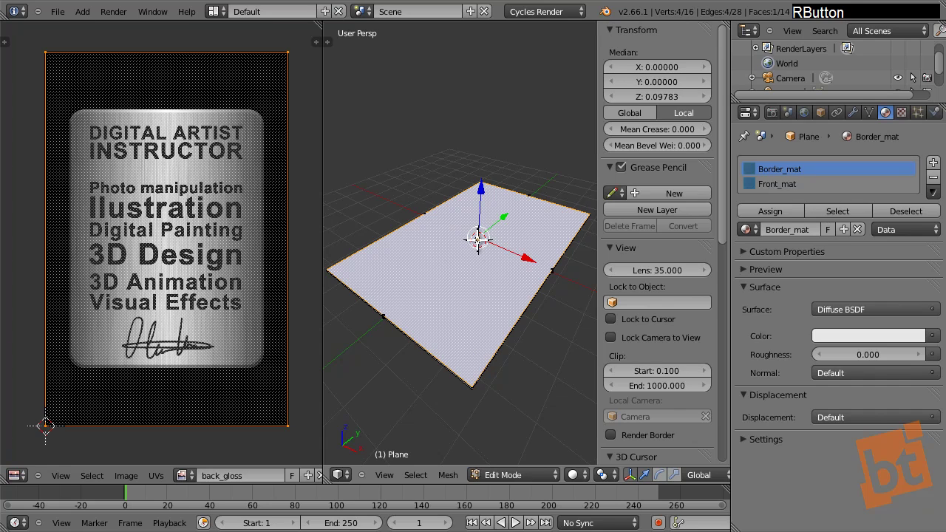
left_click(792, 185)
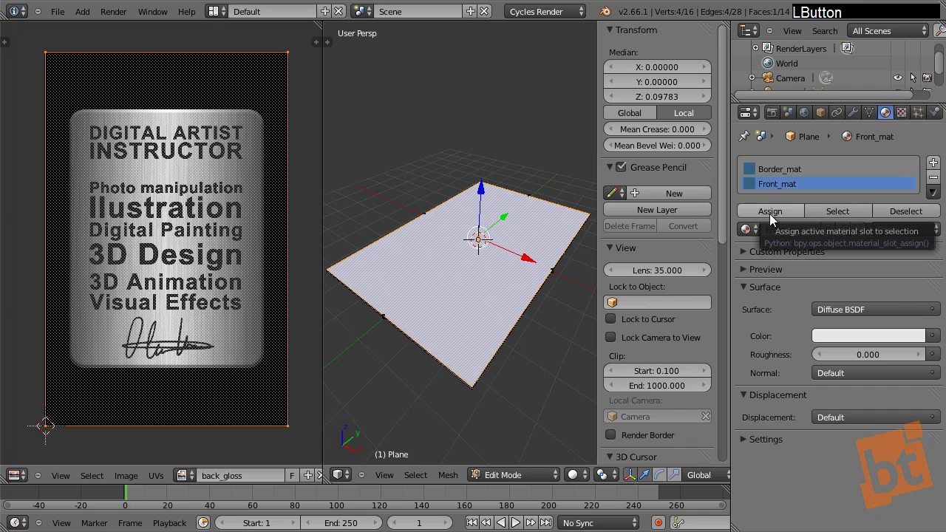
left_click(771, 212)
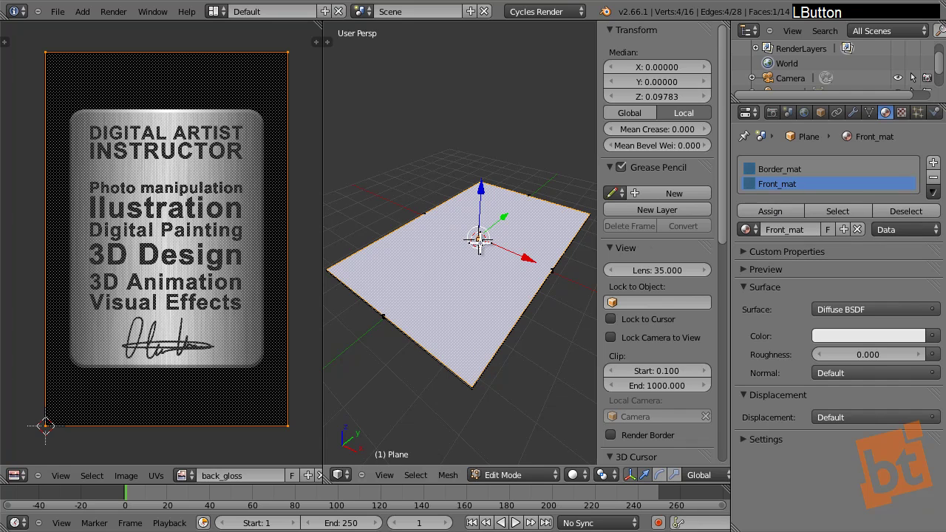
Step: Check which material is assigned to the slab's side faces and to its top face
middle_click_drag(528, 250, 474, 341, "shift")
right_click(509, 311)
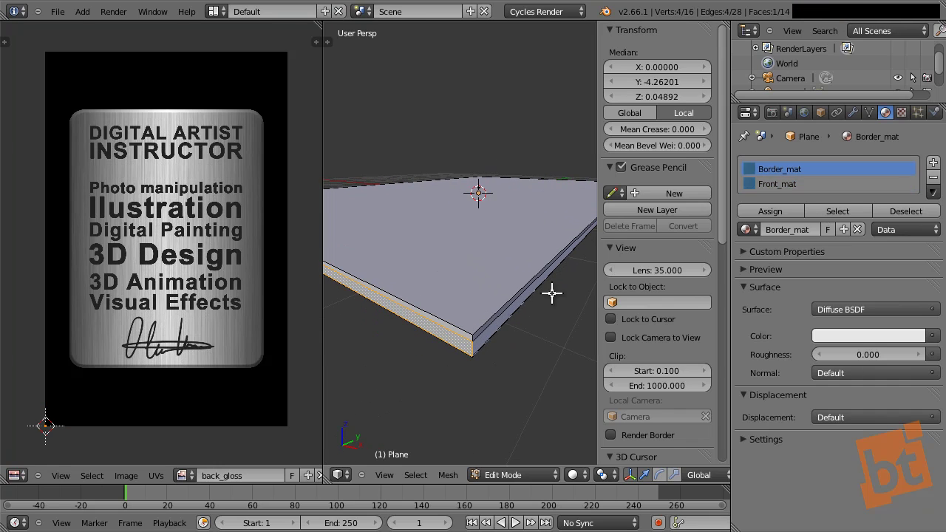
right_click(487, 335)
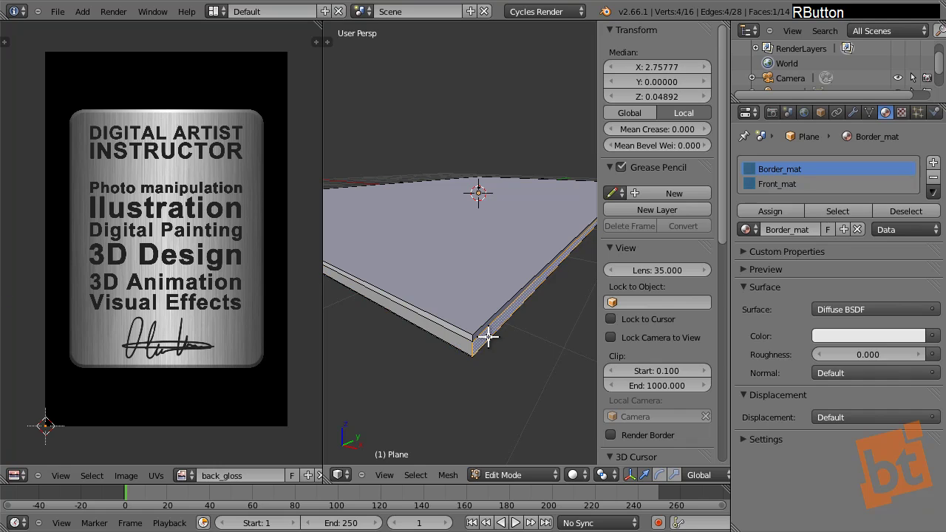
right_click(456, 342)
right_click(484, 336)
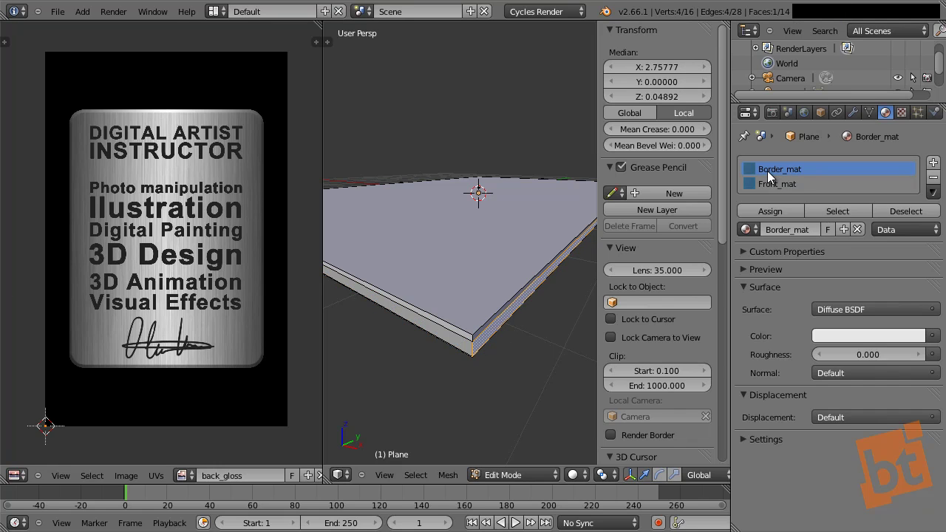
right_click(486, 210)
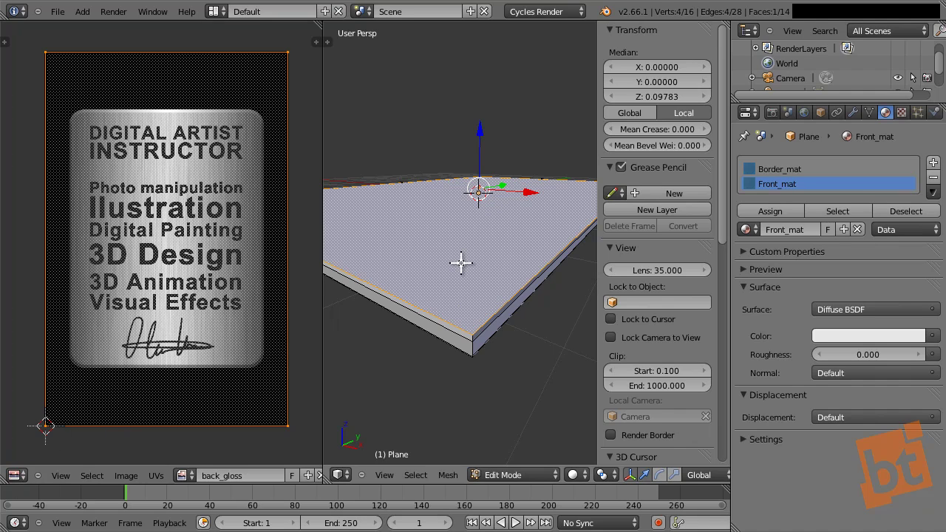
Step: Return to Object Mode and show the Front_mat nodes in a full-screen Node Editor in place of the UV/Image Editor
key("Tab")
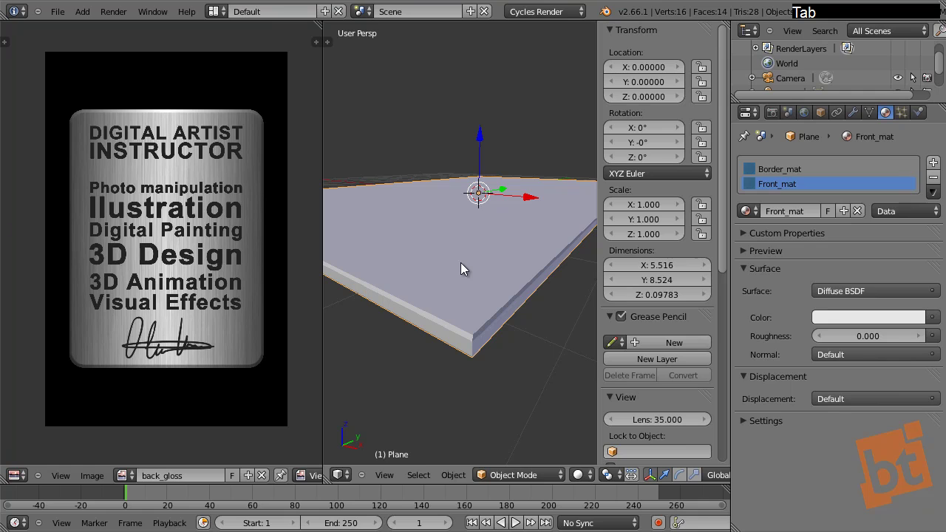
left_click(16, 475)
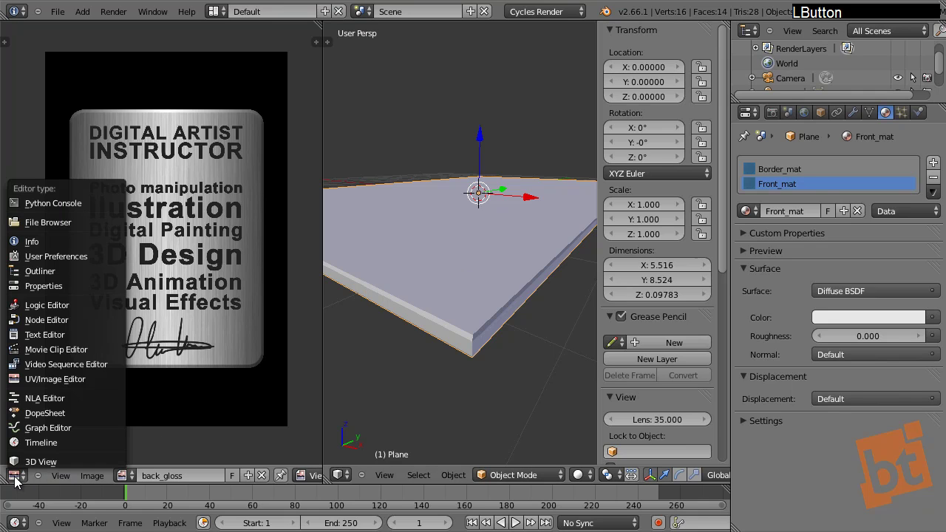
left_click(62, 322)
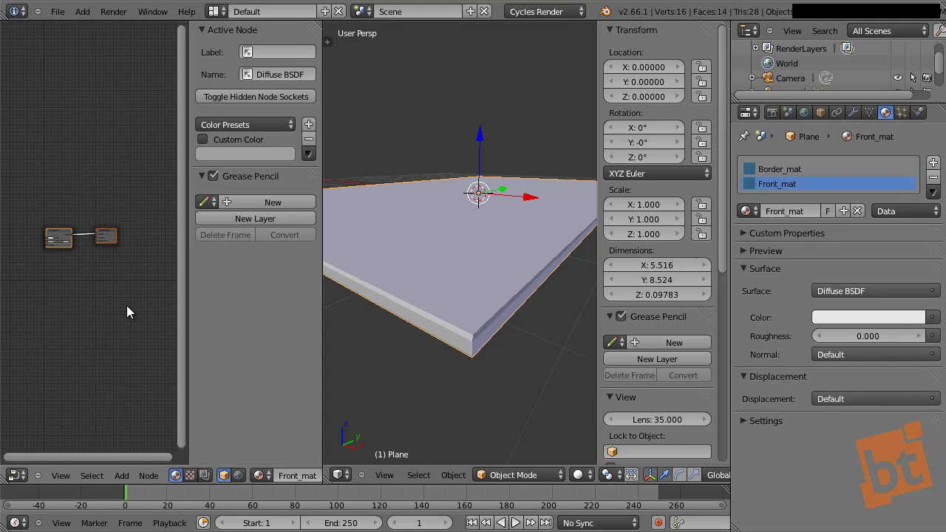
key("n")
scroll(147, 246, "up", 5)
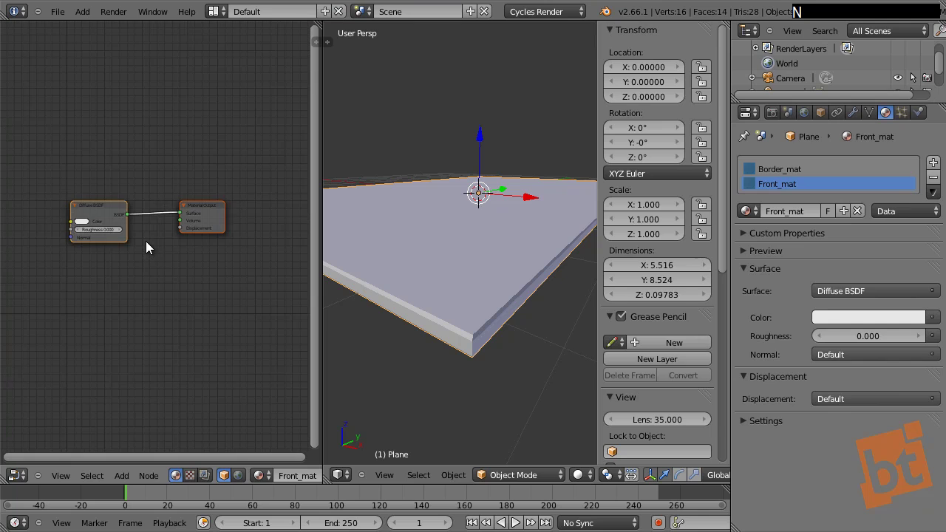
middle_click_drag(150, 259, 180, 270)
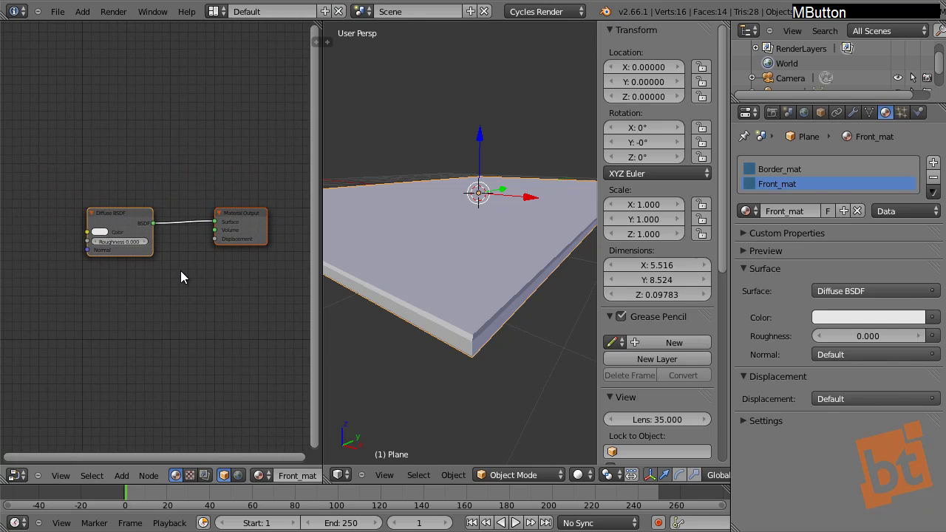
key("shift")
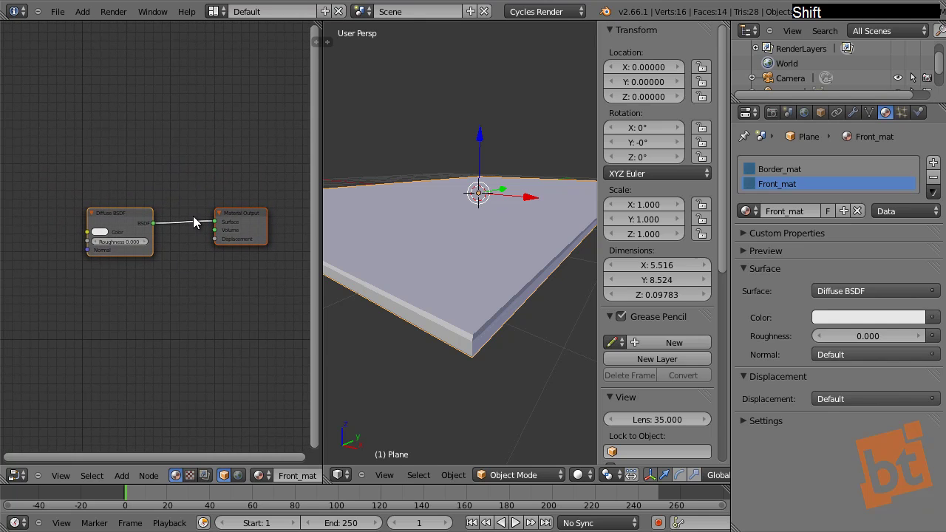
key("shift+space")
scroll(444, 257, "up", 3)
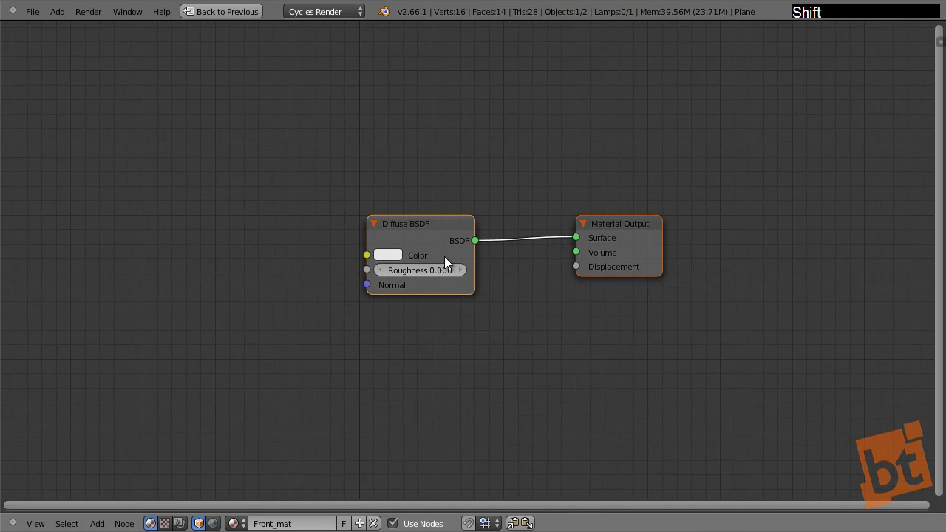
Step: Add an Image Texture node before the Diffuse BSDF node and assign the front_diff image to it
left_click_drag(418, 217, 443, 214)
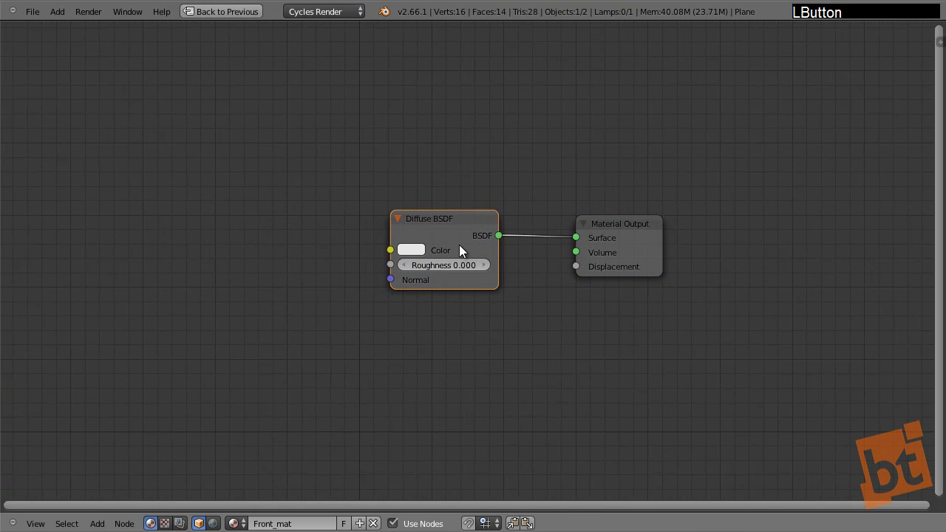
scroll(459, 250, "up", 1)
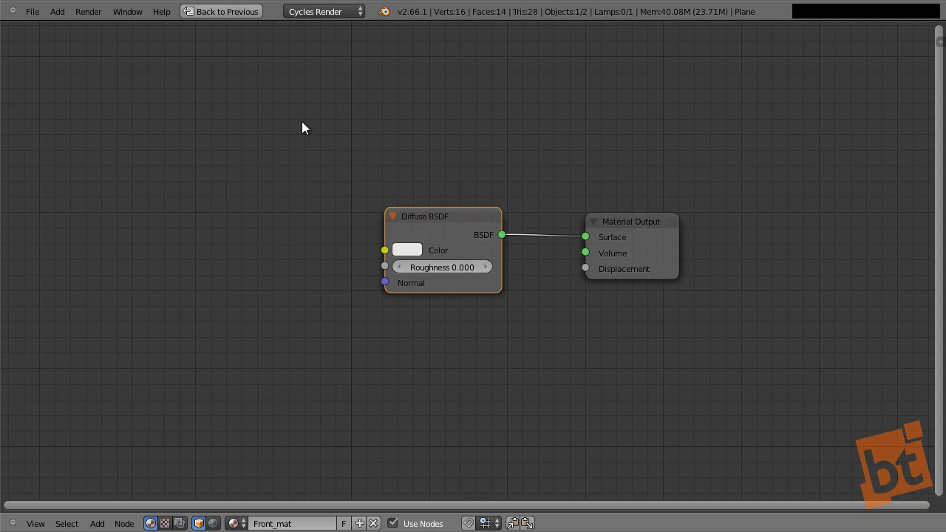
key("shift+a")
mouse_move(283, 178)
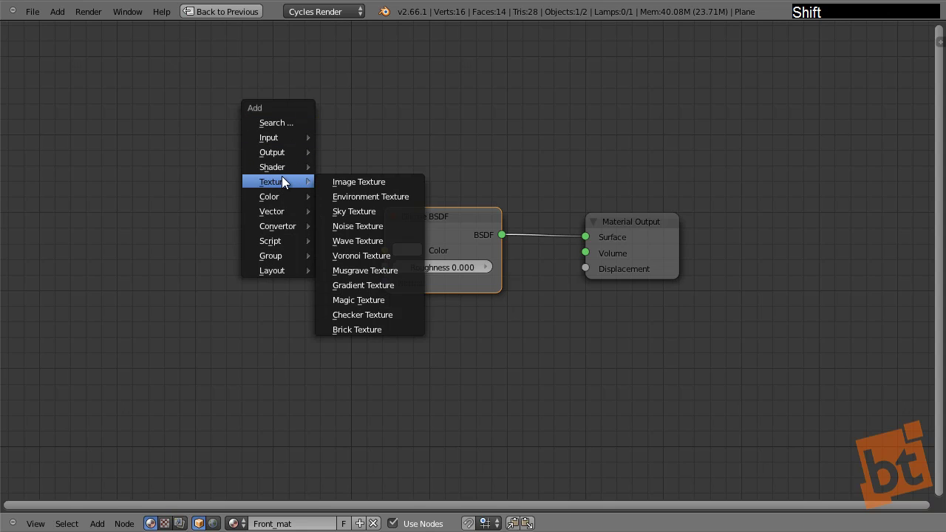
left_click(347, 183)
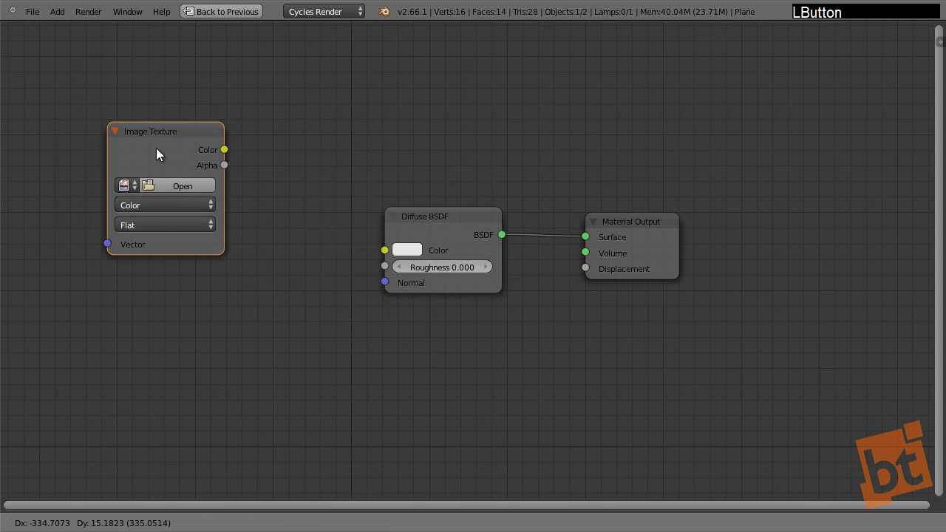
left_click(156, 148)
left_click(124, 185)
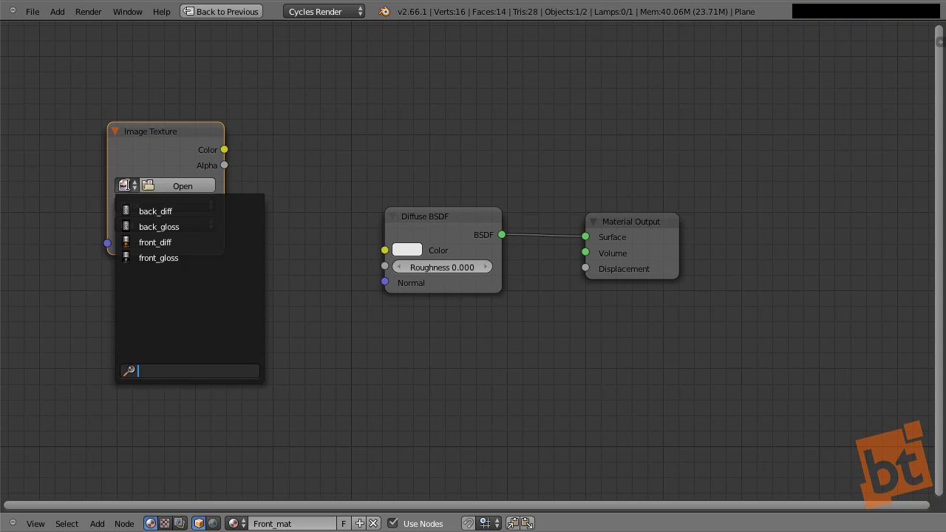
left_click(177, 243)
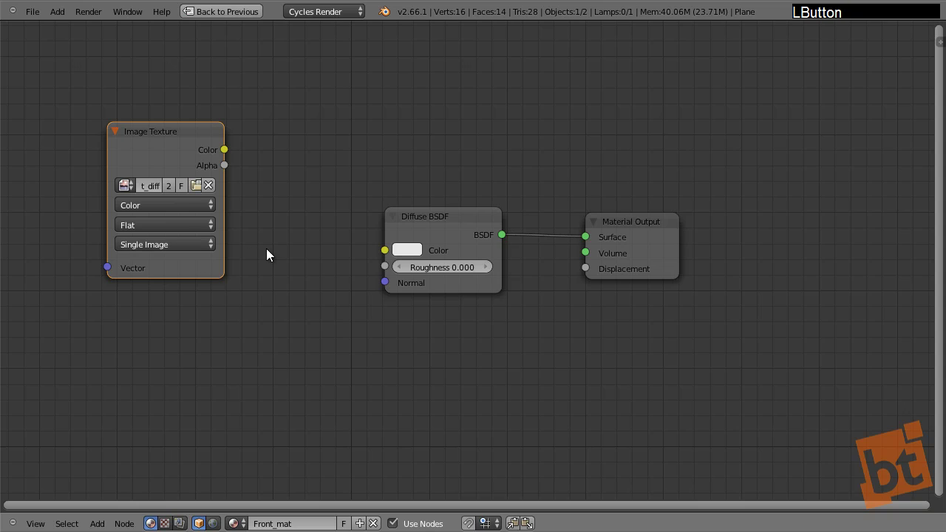
Step: Connect the Image Texture's Color output to the Diffuse BSDF's Color input and move the texture node closer to the shader
middle_click_drag(266, 251, 244, 251)
left_click_drag(203, 147, 368, 253)
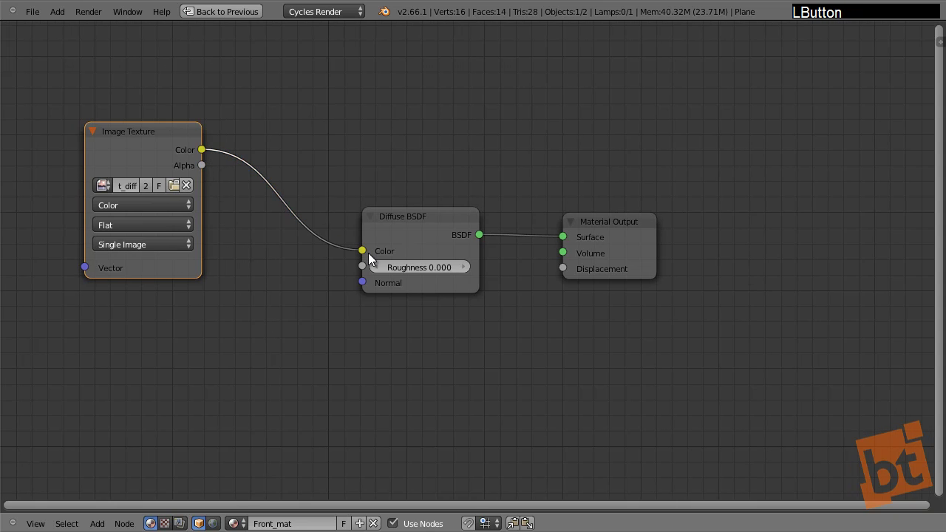
middle_click_drag(209, 251, 349, 265)
left_click_drag(300, 152, 357, 190)
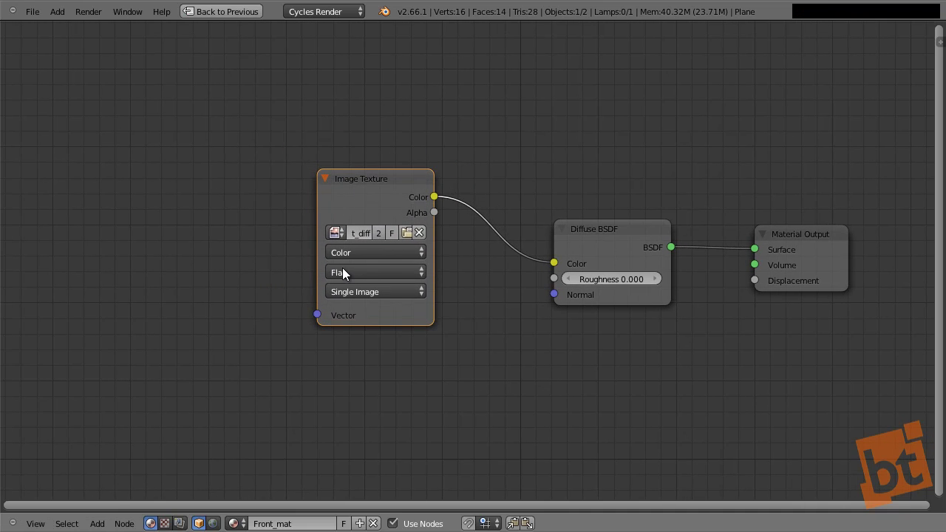
Step: Add a Texture Coordinate node before the Image Texture and connect its UV output to the texture's Vector input
key("shift+a")
mouse_move(159, 138)
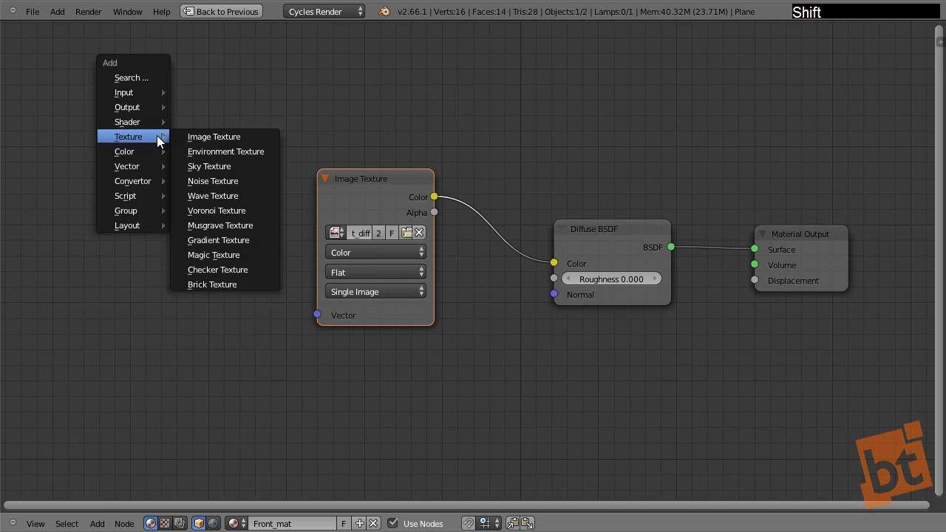
mouse_move(139, 94)
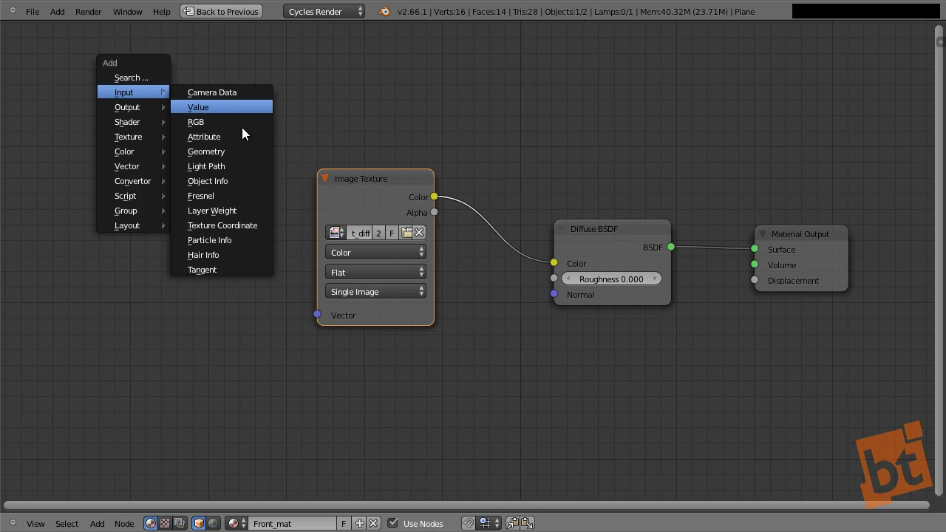
left_click(241, 225)
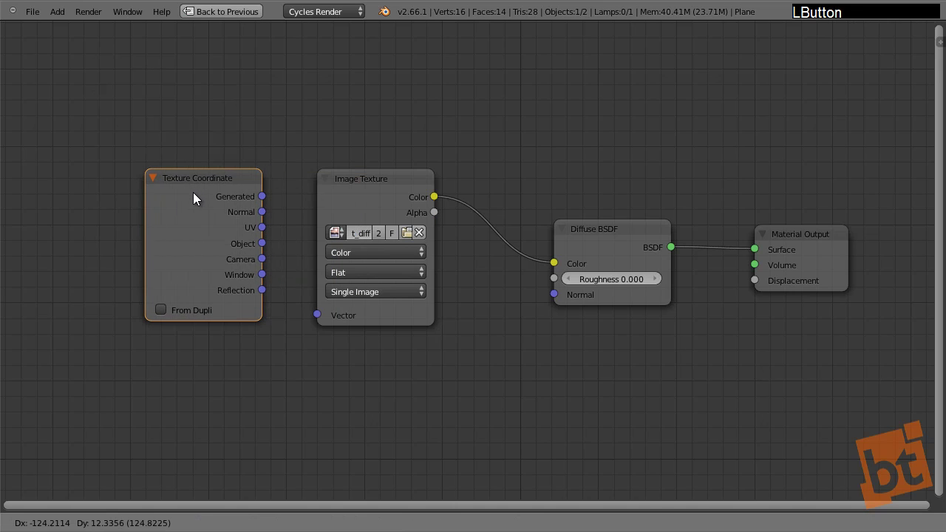
left_click(194, 194)
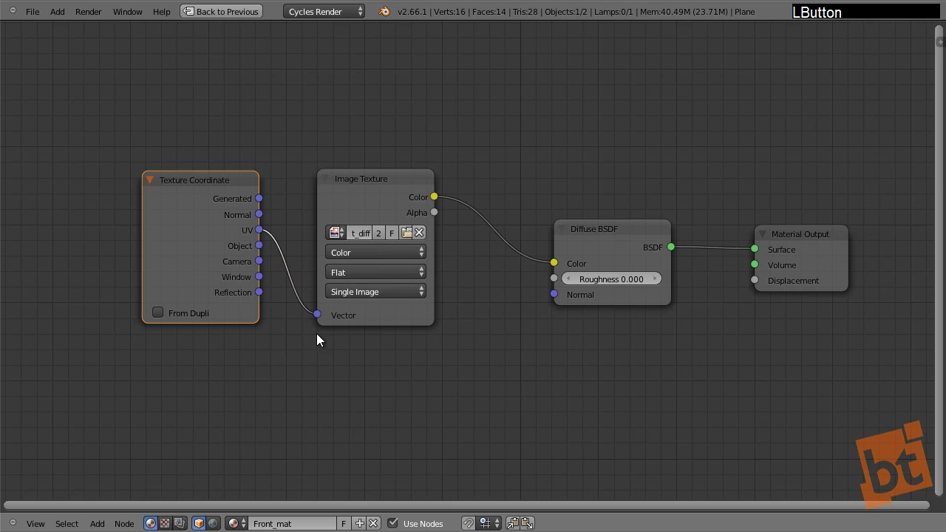
Step: Space out the Image Texture and Material Output nodes around the Diffuse BSDF, and restore the multi-editor layout
left_click(364, 195)
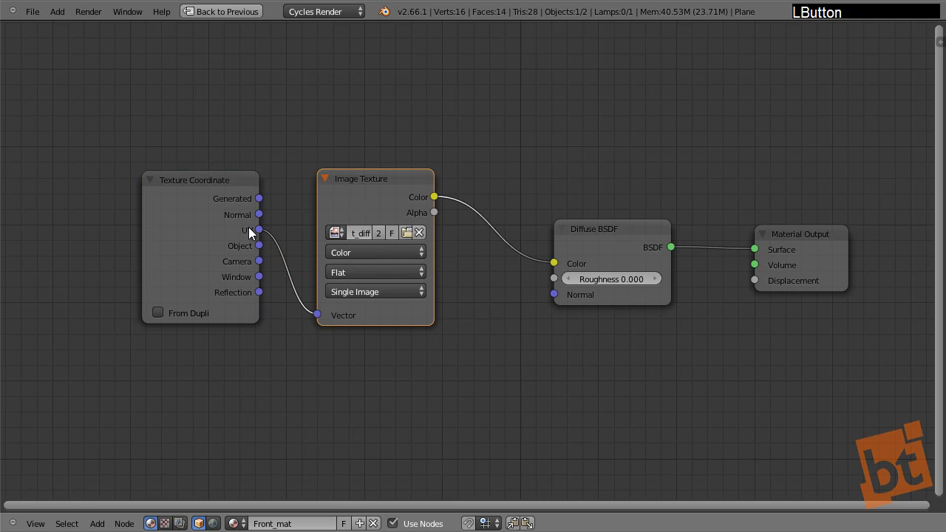
middle_click_drag(306, 257, 195, 252)
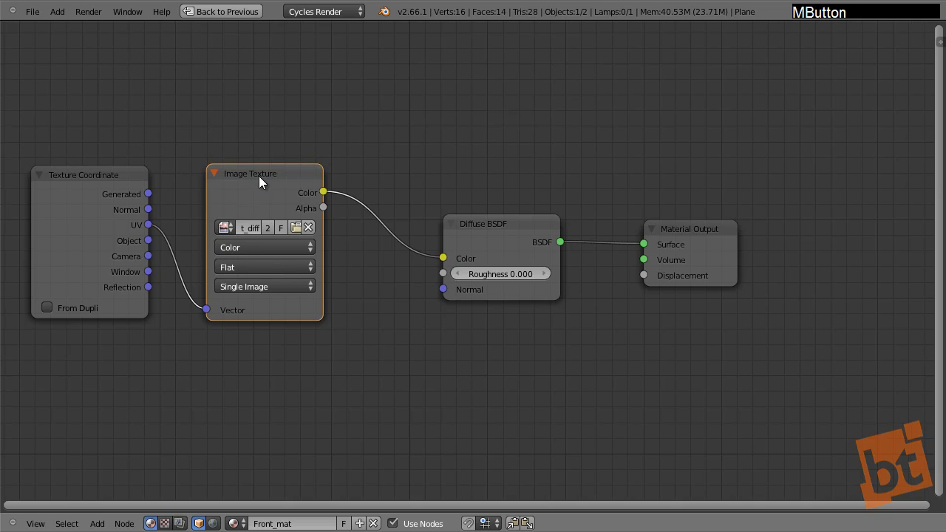
left_click_drag(259, 176, 302, 179)
left_click(517, 232)
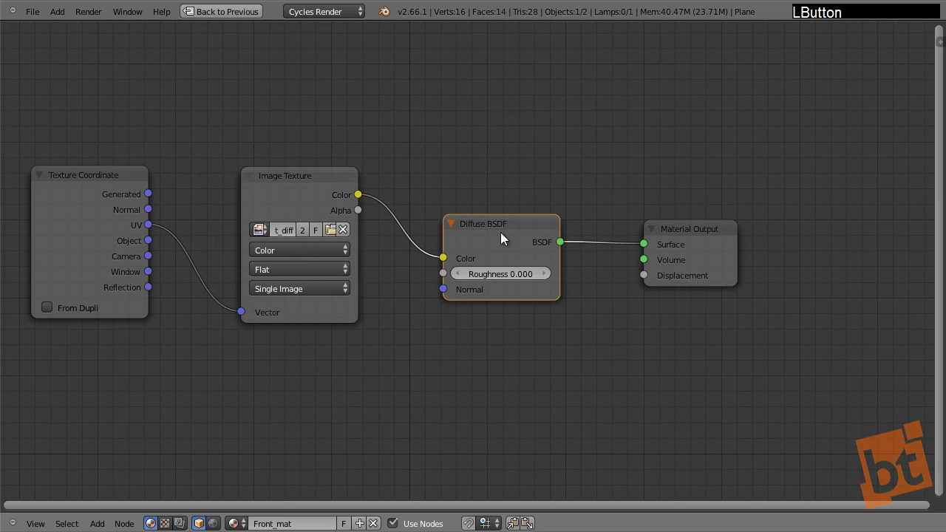
middle_click_drag(501, 232, 478, 213)
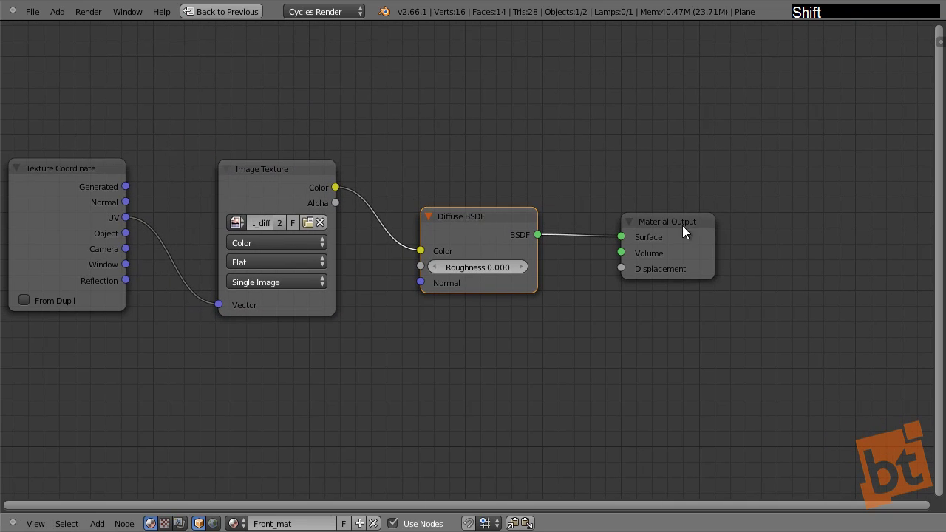
left_click_drag(682, 224, 812, 220)
key("shift+space")
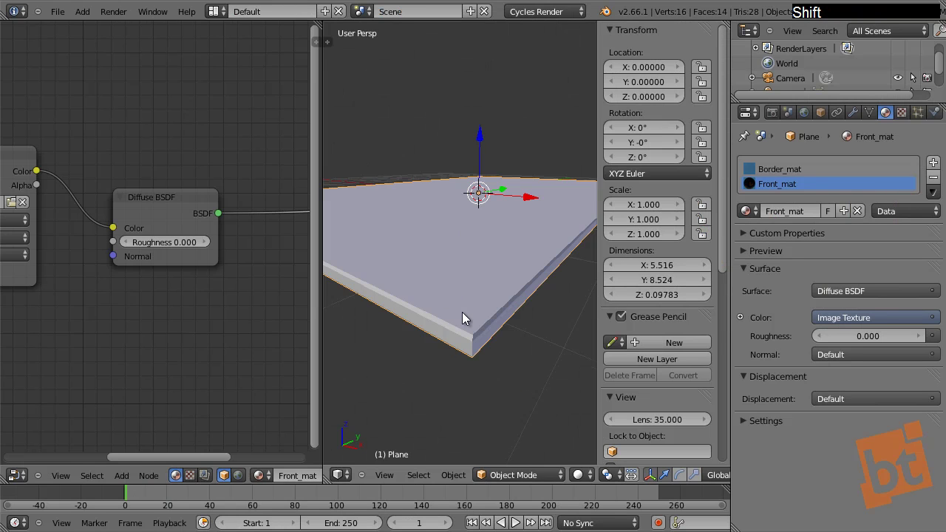
Step: Switch the 3D view to Rendered shading and examine the textured front of the card from a higher, wider angle
left_click(578, 475)
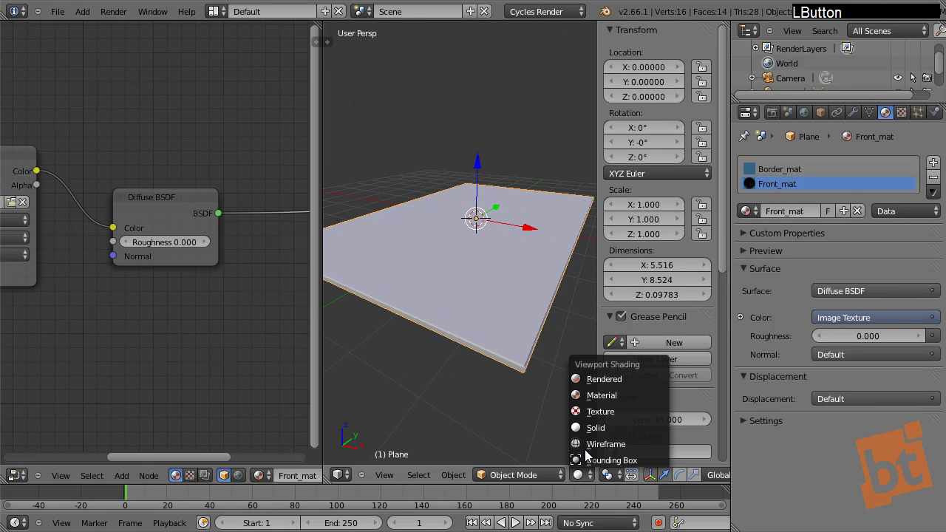
left_click(591, 381)
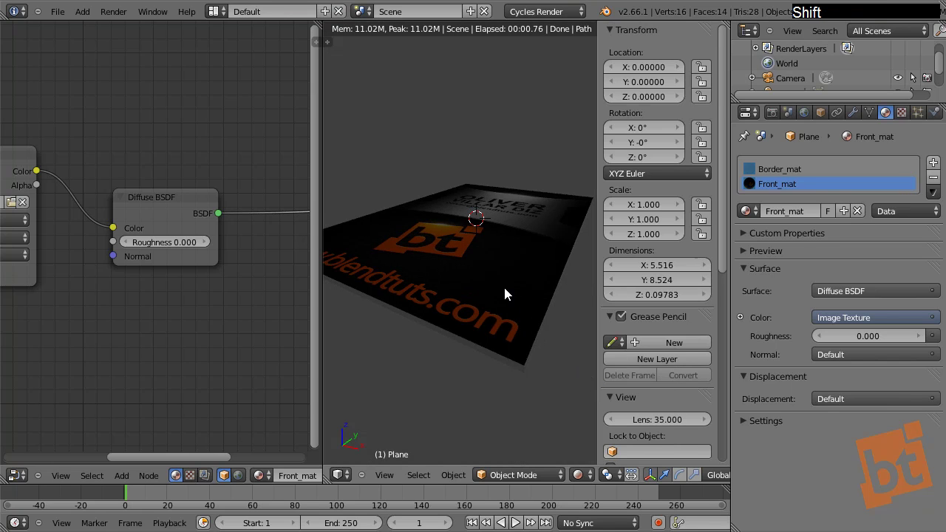
mouse_move(505, 289)
middle_mouse_down()
mouse_move(508, 329)
mouse_move(457, 373)
mouse_move(479, 356)
middle_mouse_up()
scroll(517, 321, "down", 3)
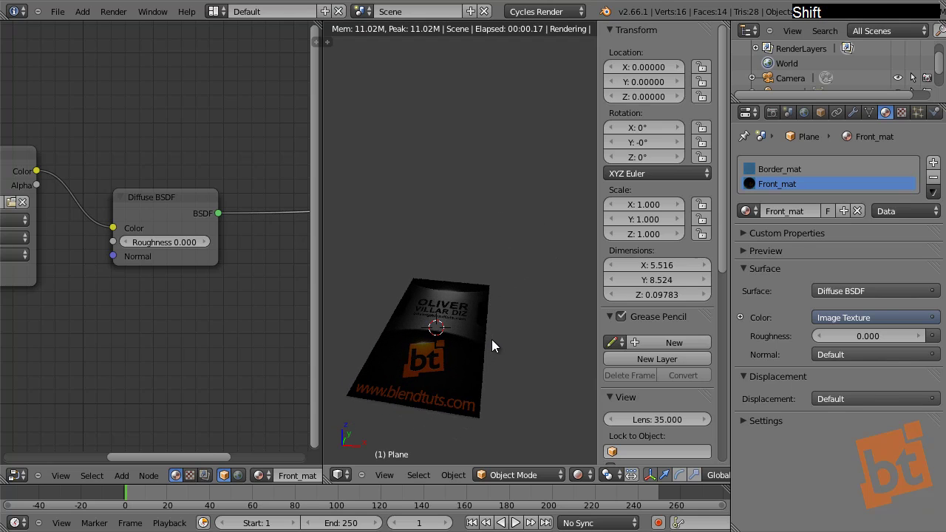
Step: Move the lamp to hang above the card at about X 1.2, Y 1.46, Z 7.69, with the view back in Rendered shading
key("z")
right_click(526, 215)
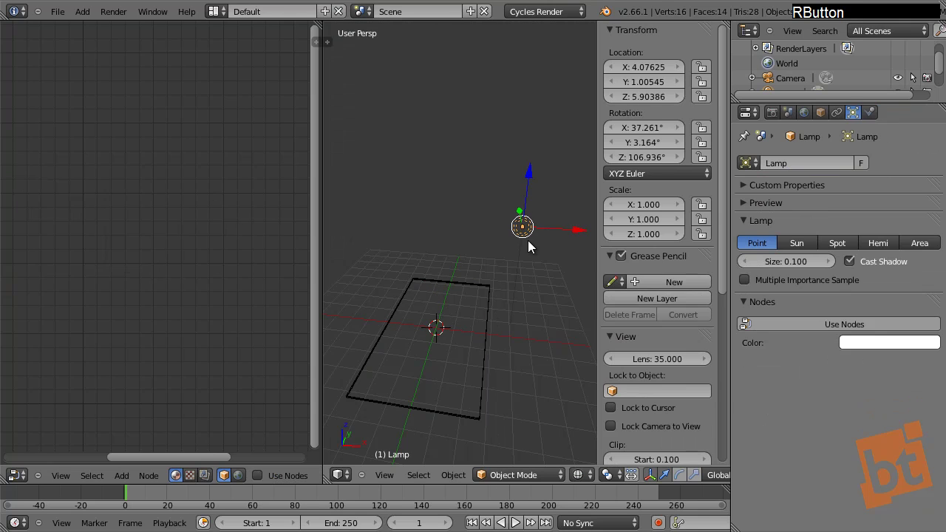
key("g")
left_click(470, 207)
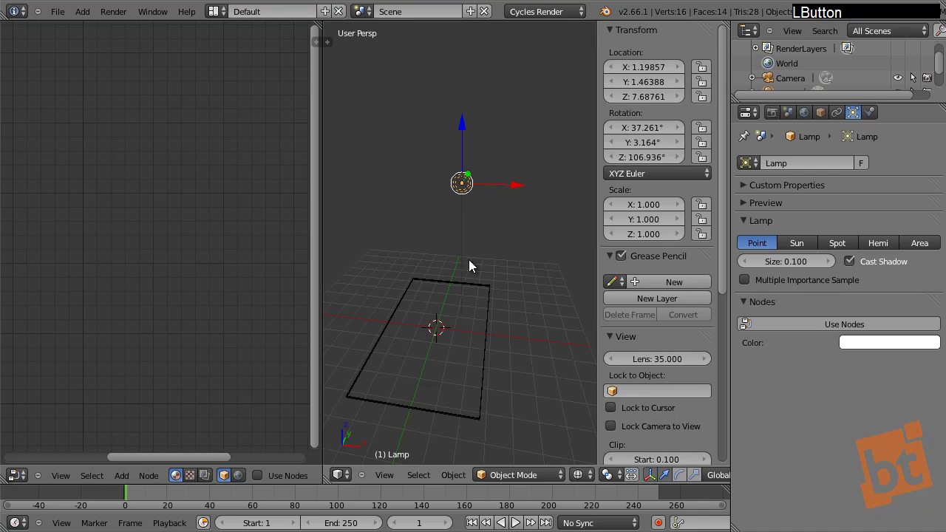
left_click(579, 474)
left_click(594, 381)
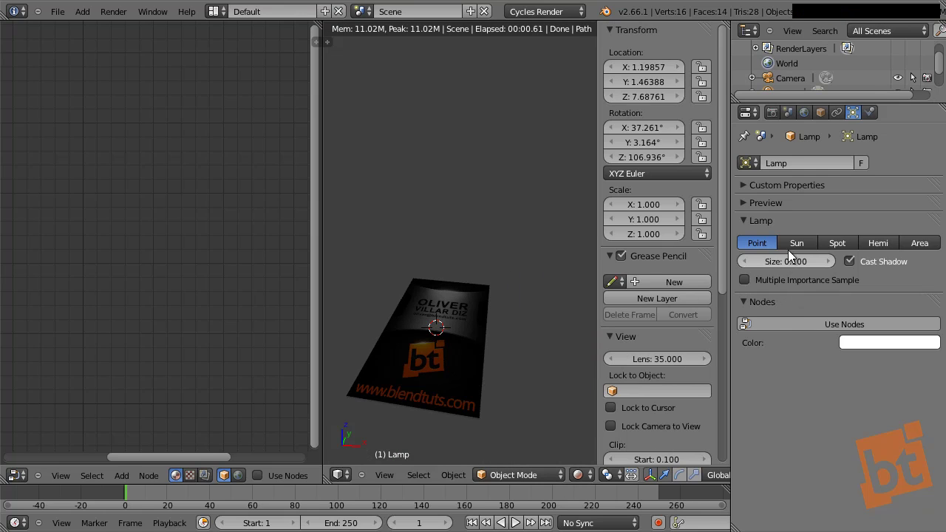
Step: Enable nodes on the lamp, raise its Emission strength to about 1632.7, and reselect the card
left_click(813, 323)
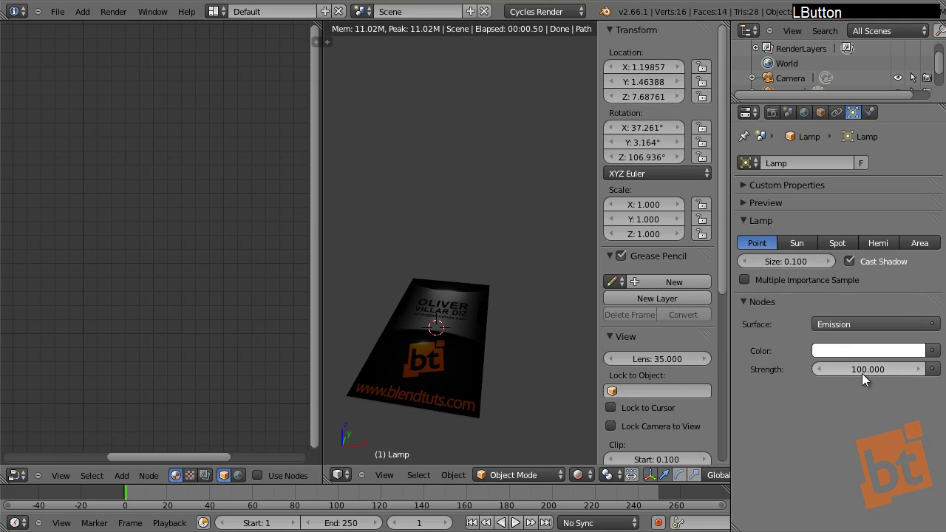
left_click_drag(862, 371, 698, 366)
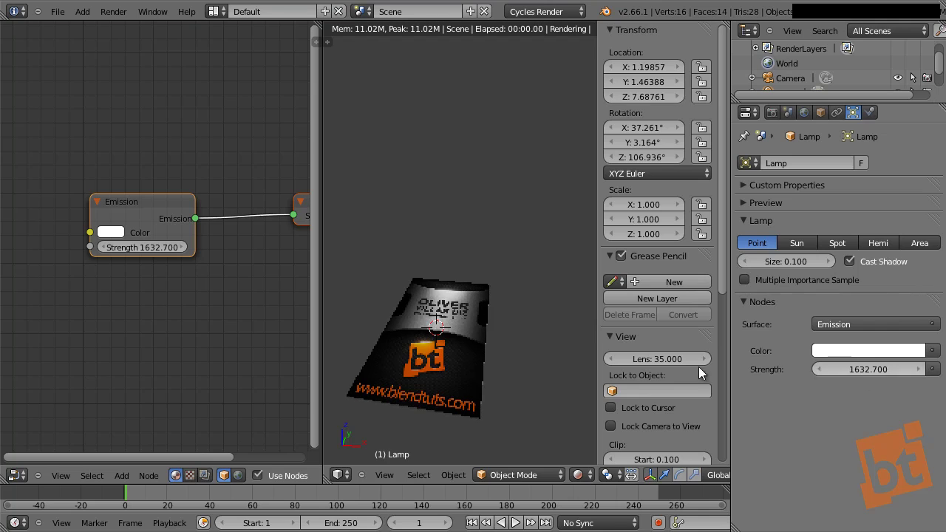
middle_click_drag(414, 364, 449, 264)
scroll(449, 264, "up", 5)
right_click(475, 301)
middle_click_drag(475, 302, 446, 331, "shift")
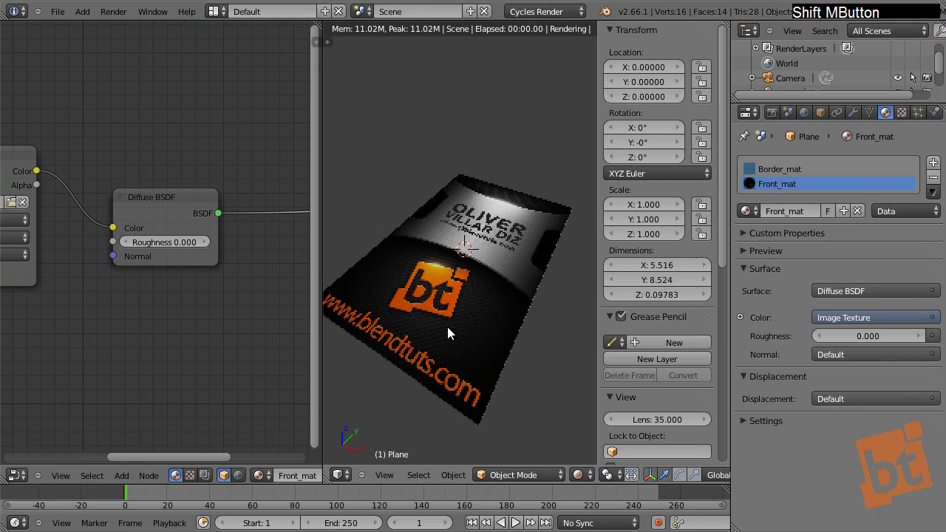
Step: Add a Glossy BSDF node to Front_mat and place it below the Diffuse BSDF node
middle_click_drag(133, 243, 168, 263, "ctrl")
key("shift+a")
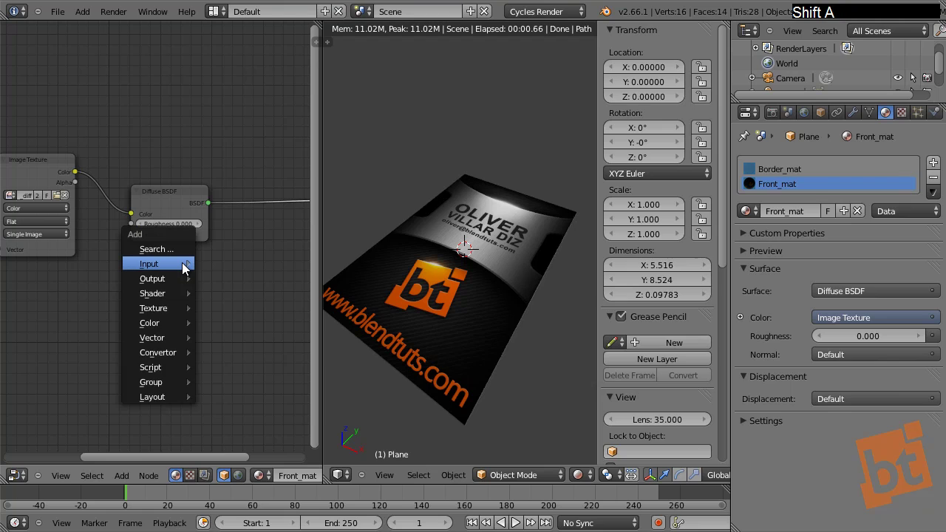
mouse_move(183, 266)
mouse_move(172, 293)
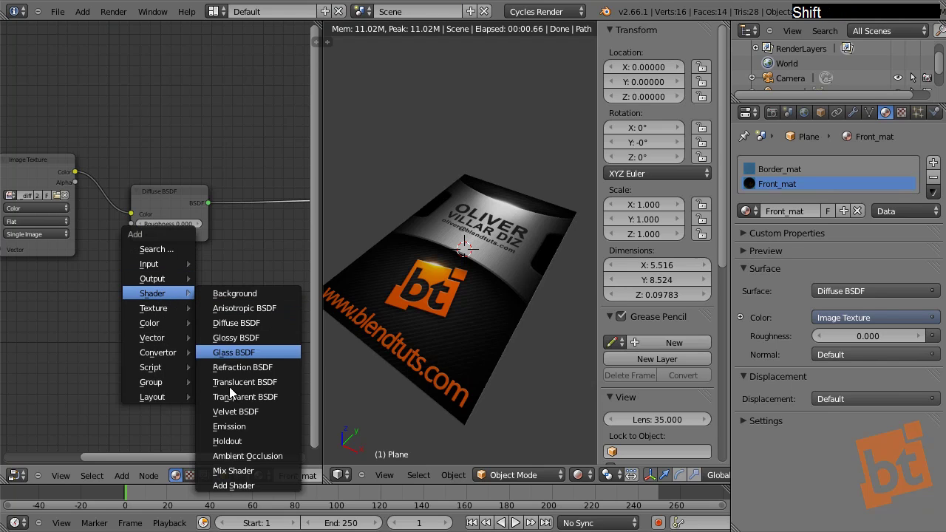
left_click(241, 337)
right_click_drag(268, 319, 166, 309)
middle_click_drag(118, 307, 219, 316)
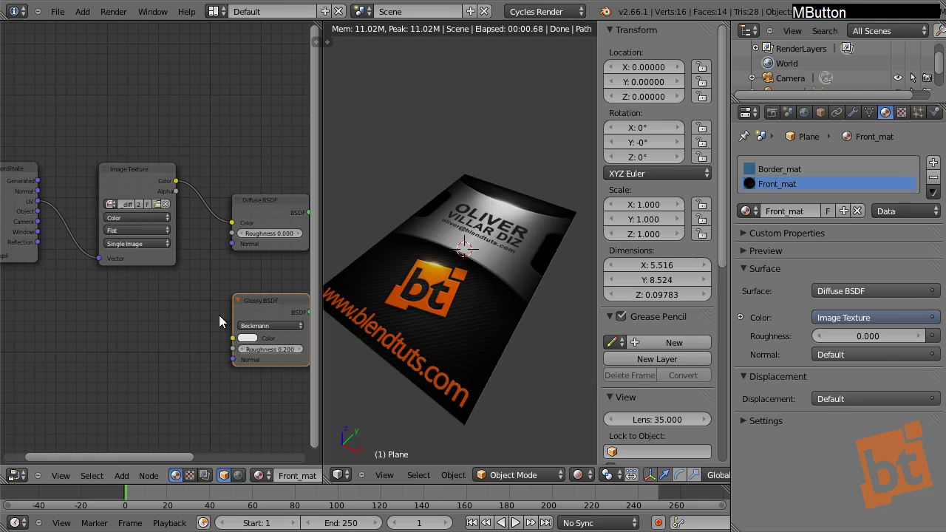
Step: Duplicate the Image Texture node below the original and connect the Texture Coordinate's UV output to the copy's Vector input
right_click(137, 174)
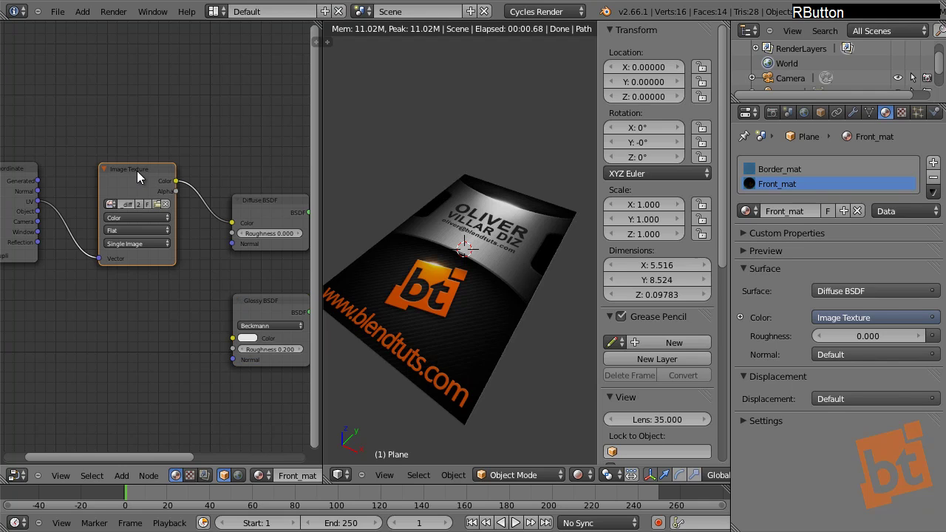
key("shift+d")
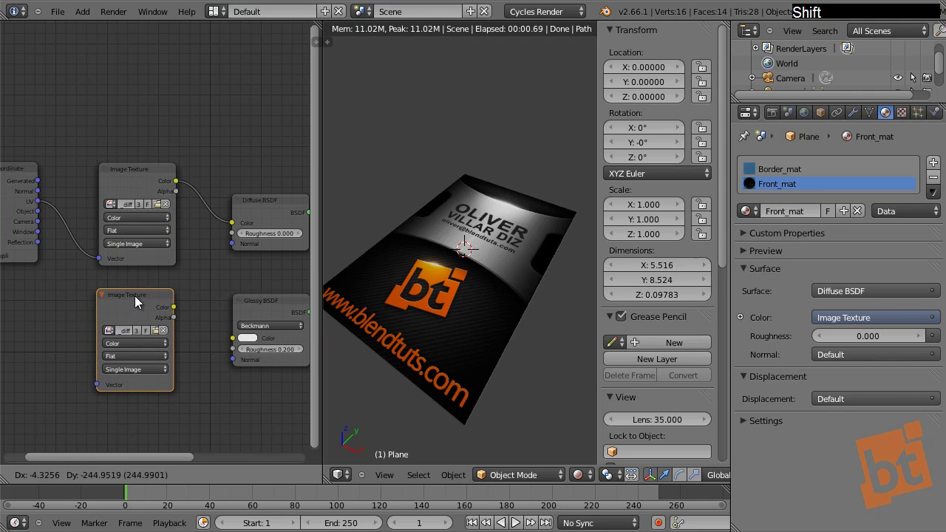
left_click(136, 299)
middle_click_drag(114, 305, 162, 294)
left_click_drag(85, 190, 143, 373)
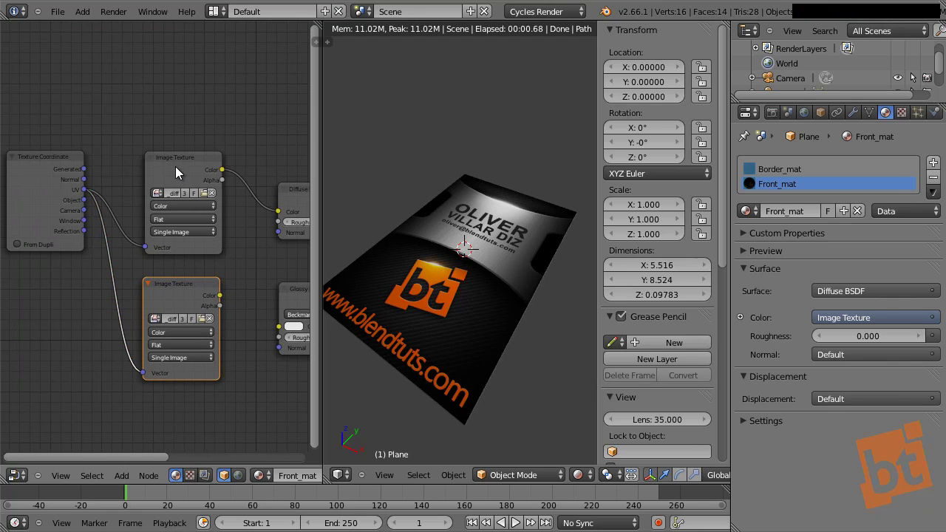
Step: Assign the front_gloss image to the duplicated Image Texture node
scroll(187, 331, "up", 2)
middle_click_drag(181, 320, 168, 305)
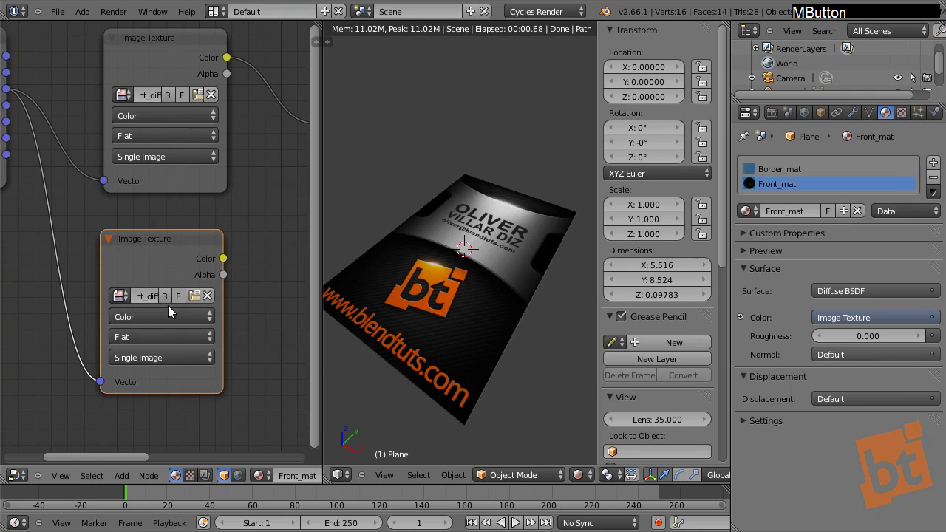
right_click(142, 81)
right_click(174, 256)
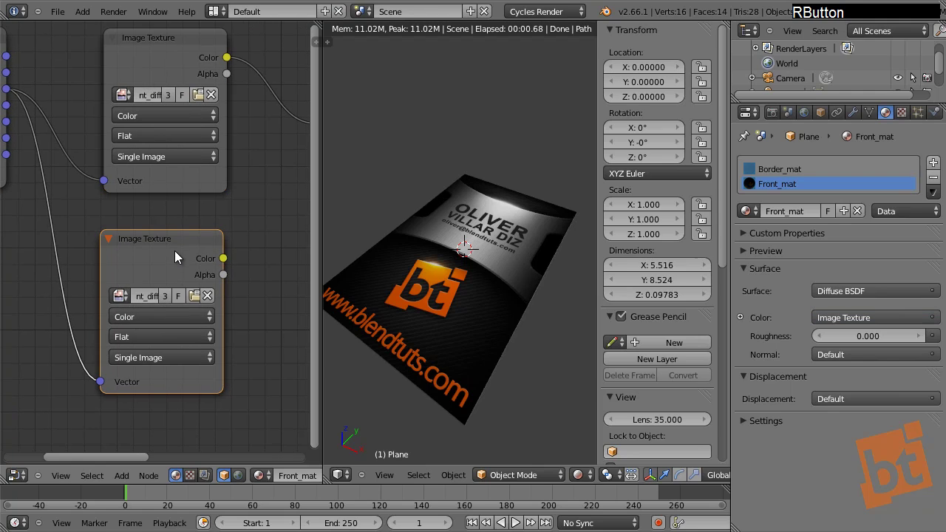
left_click(119, 299)
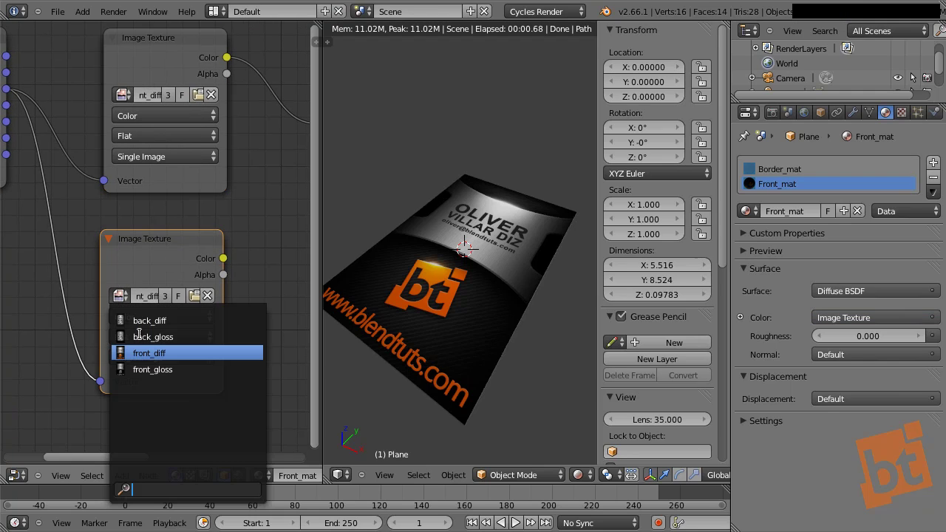
left_click(147, 368)
Step: Move the front_gloss Image Texture node above the Diffuse BSDF node
middle_click_drag(208, 288, 103, 288)
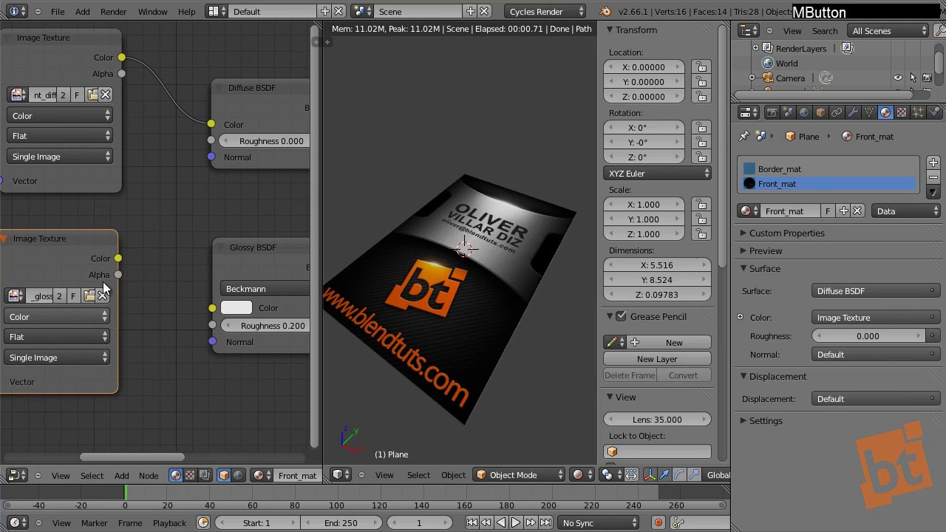
scroll(158, 291, "down", 3)
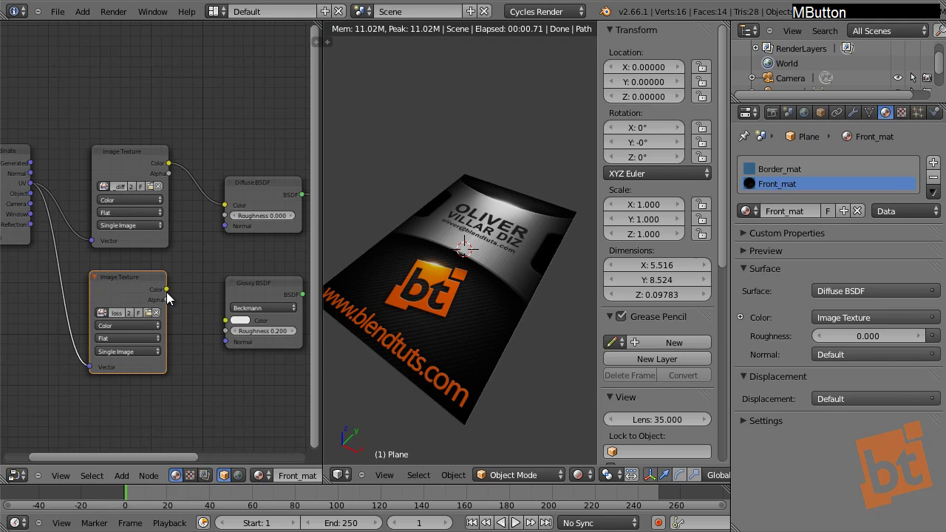
middle_click_drag(123, 317, 126, 314)
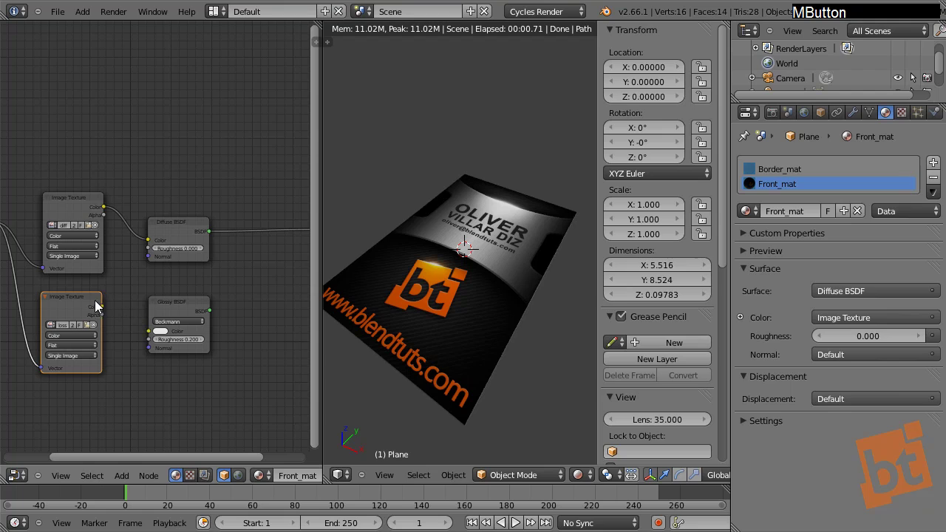
left_click_drag(95, 305, 195, 105)
Step: Add a Mix Shader on the link between the Diffuse BSDF and the Material Output, and make room around it
middle_click_drag(211, 308, 155, 269)
scroll(192, 295, "up", 1)
key("shift+a")
mouse_move(158, 270)
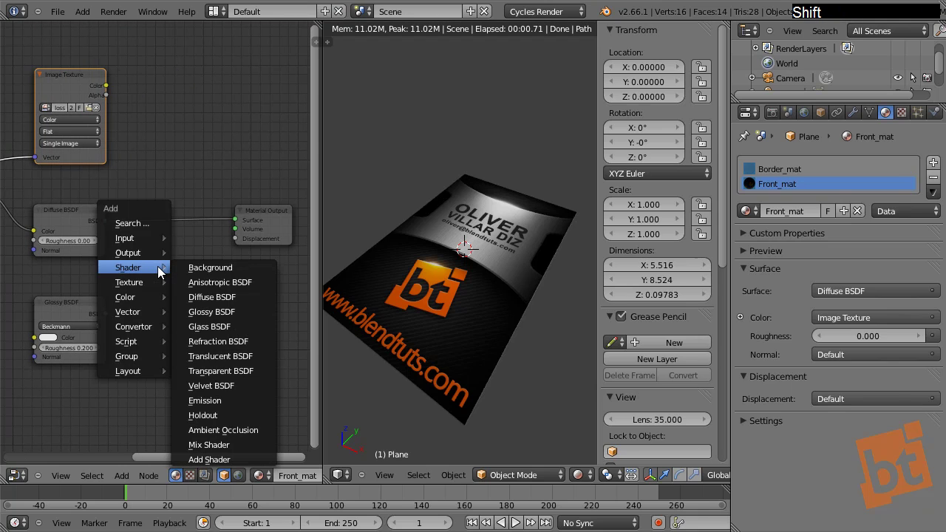
left_click(214, 445)
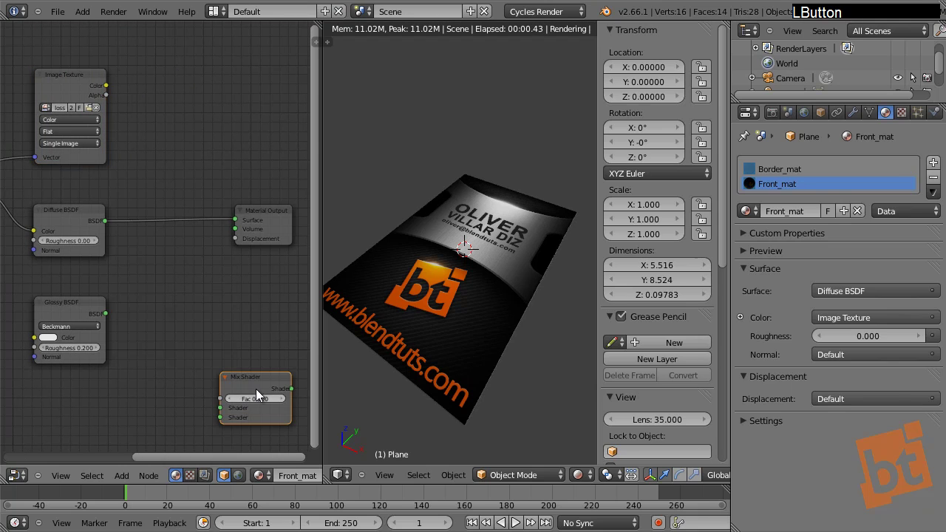
left_click(181, 210)
left_click_drag(264, 218, 57, 230)
left_click_drag(194, 209, 224, 211)
Step: Connect the Glossy BSDF output to the second Shader input of the Mix Shader
left_click(66, 215)
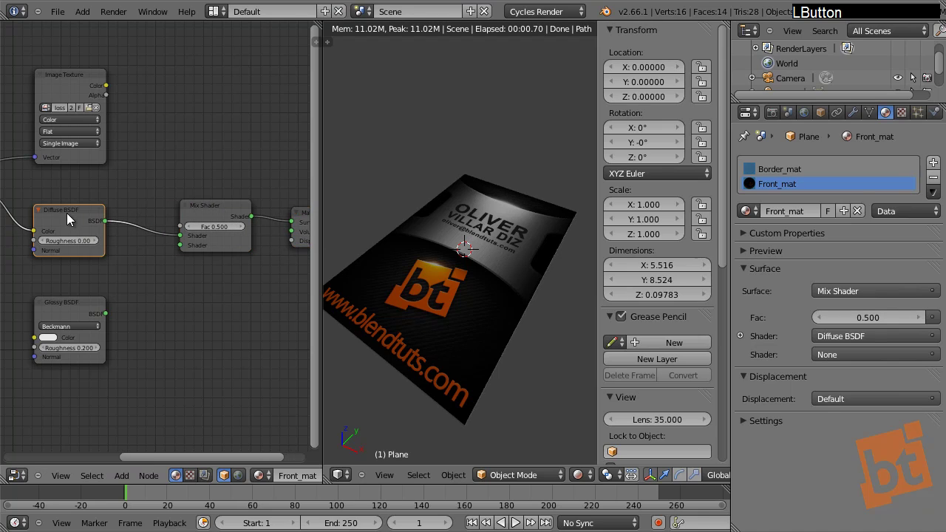
left_click_drag(174, 256, 179, 246)
middle_click_drag(156, 263, 163, 274)
middle_click_drag(521, 293, 497, 285, "shift")
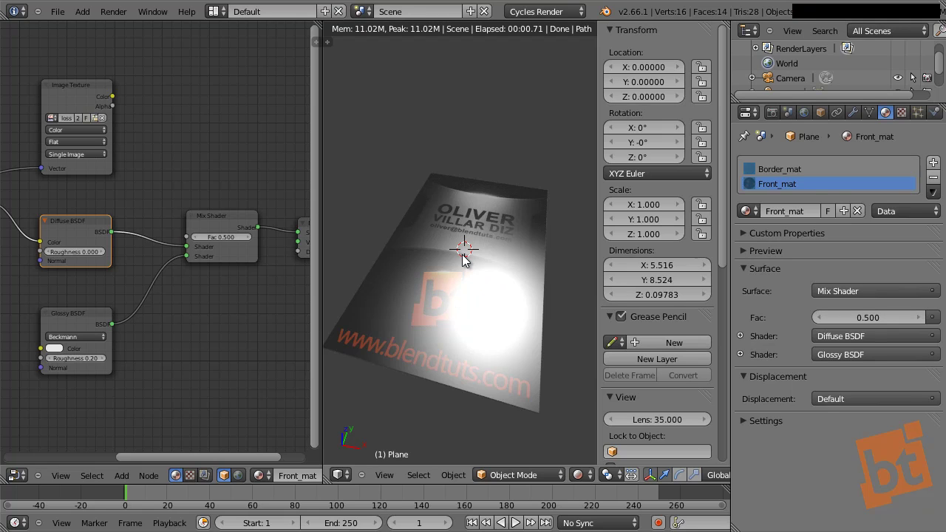
Step: Try the Mix Shader's Fac at 0 and at 1 to compare the diffuse and glossy results
mouse_move(221, 237)
left_mouse_down()
mouse_move(237, 236)
mouse_move(228, 239)
left_mouse_up()
scroll(225, 236, "up", 5)
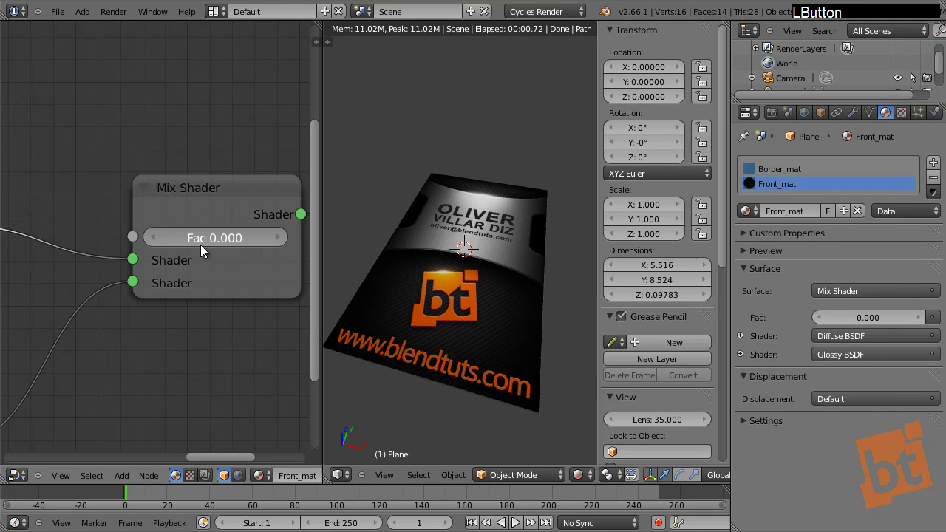
left_click_drag(200, 244, 230, 247)
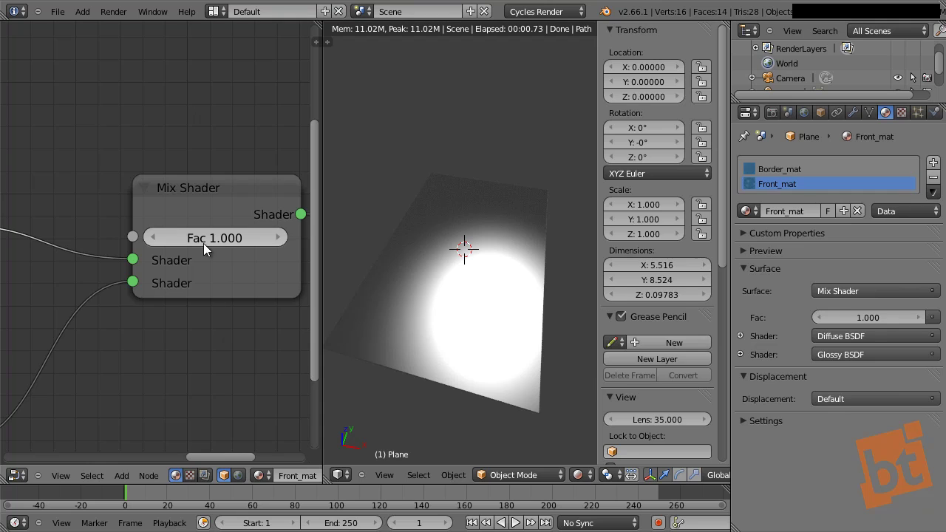
Step: Connect the front_gloss texture's Color output to the Mix Shader's Fac input and inspect the reflections from several angles
middle_click_drag(203, 243, 283, 327)
scroll(168, 242, "down", 3)
left_click(79, 87)
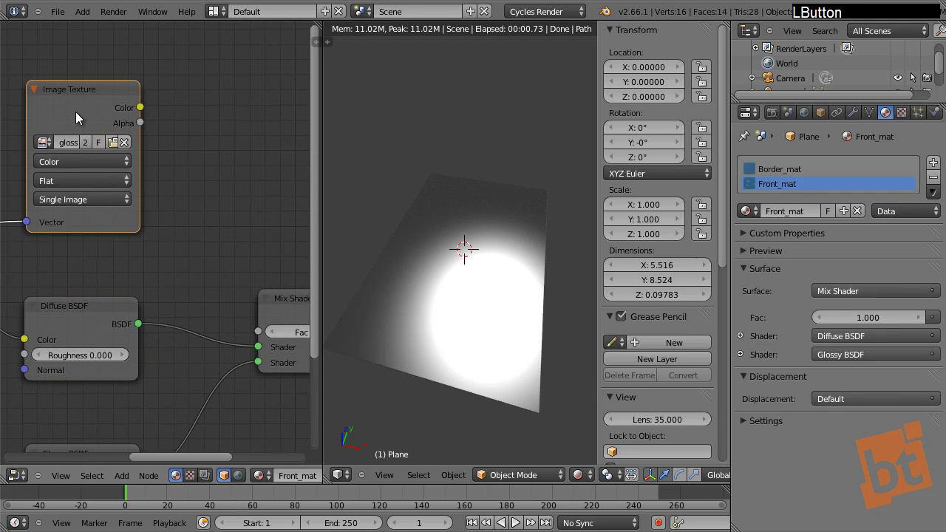
scroll(148, 158, "down", 1)
middle_click_drag(147, 158, 117, 123)
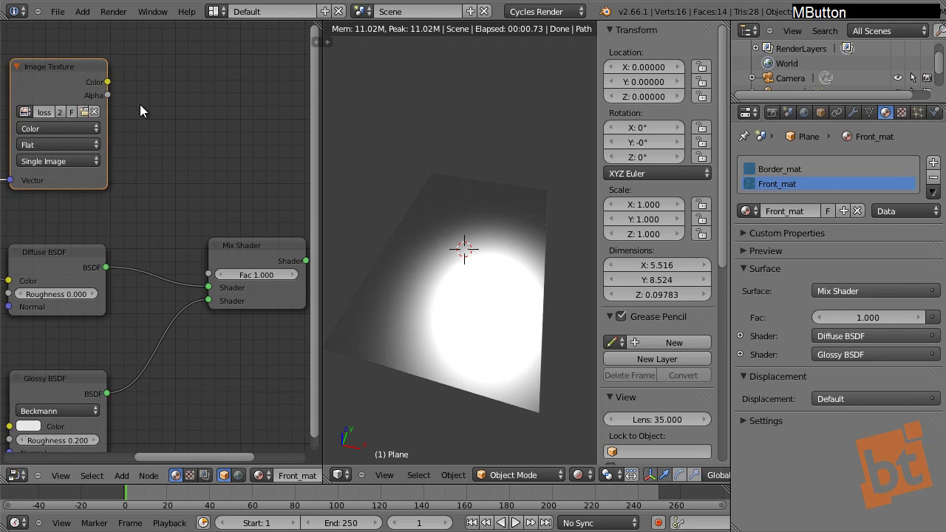
left_click_drag(108, 82, 210, 274)
middle_click_drag(210, 276, 189, 274)
middle_click_drag(461, 343, 478, 285, "shift")
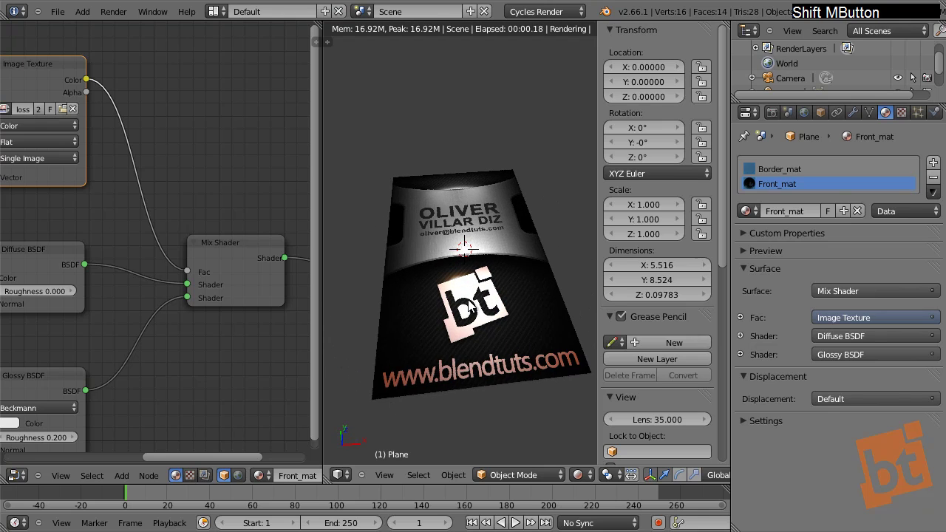
middle_click_drag(544, 334, 523, 352, "shift")
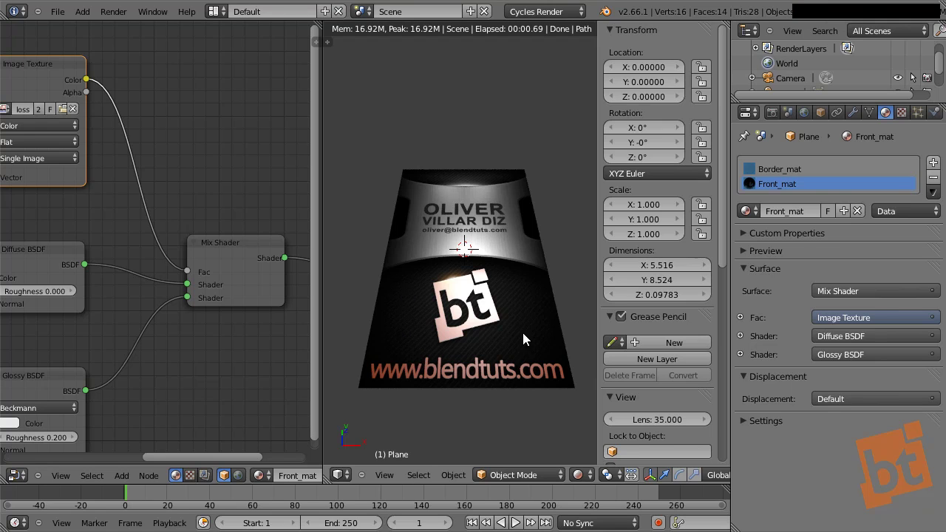
middle_click_drag(441, 294, 466, 236, "shift")
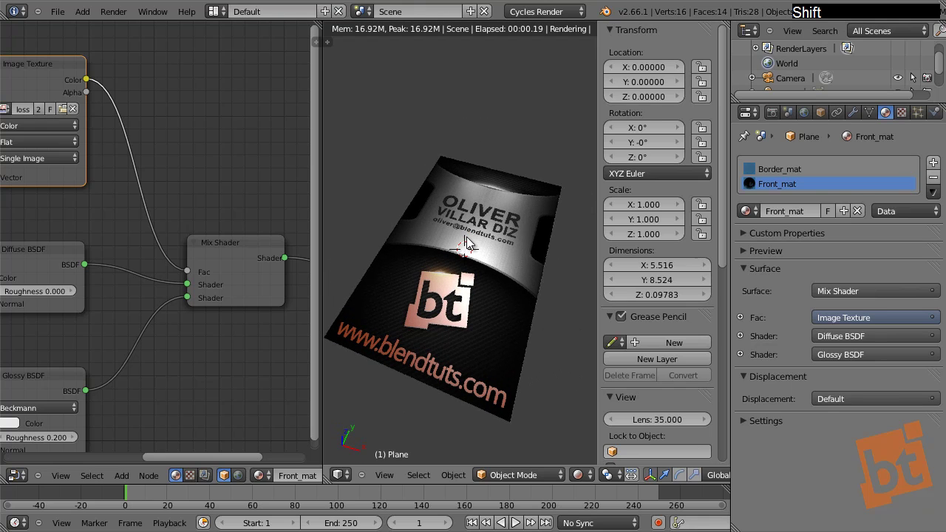
Step: Move the front_gloss Image Texture node directly above the front_diff Image Texture node
scroll(201, 170, "down", 2)
middle_click_drag(202, 170, 171, 130)
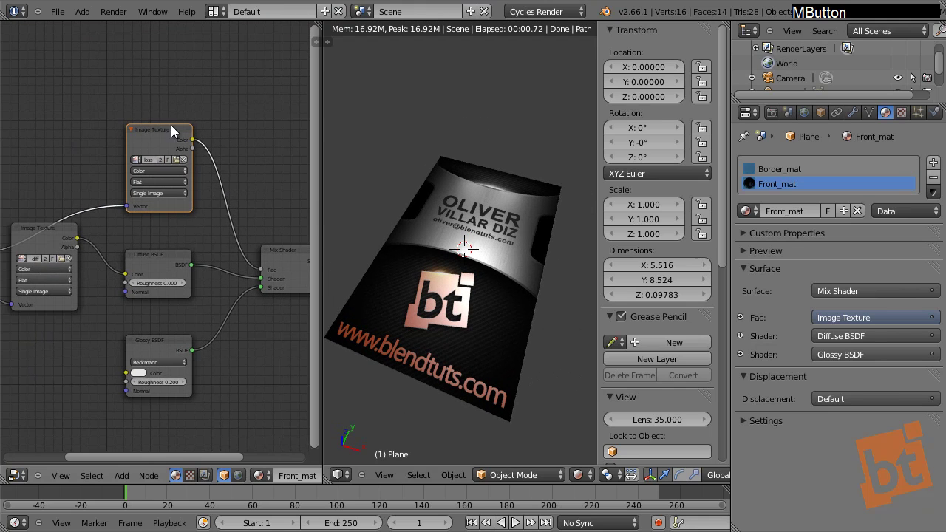
left_click_drag(158, 131, 45, 121)
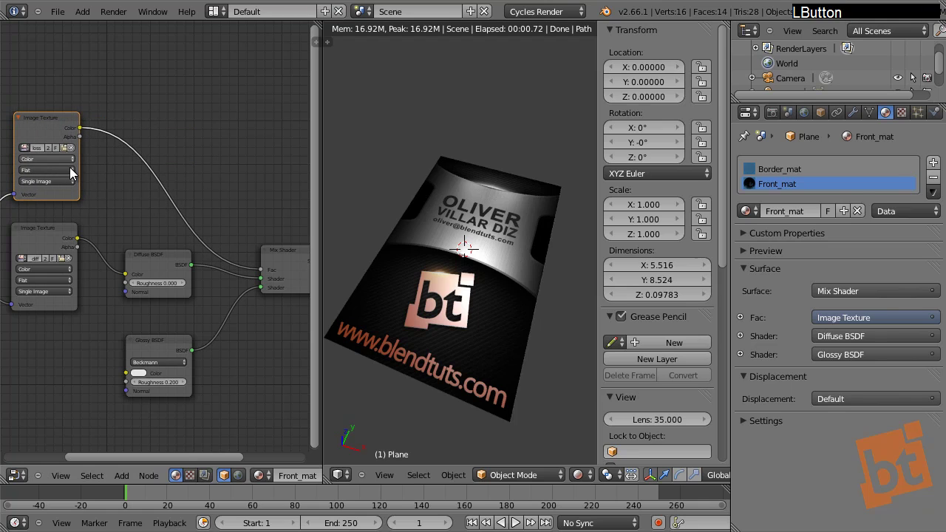
middle_click_drag(93, 156, 196, 163)
scroll(196, 169, "up", 3)
scroll(201, 100, "down", 1)
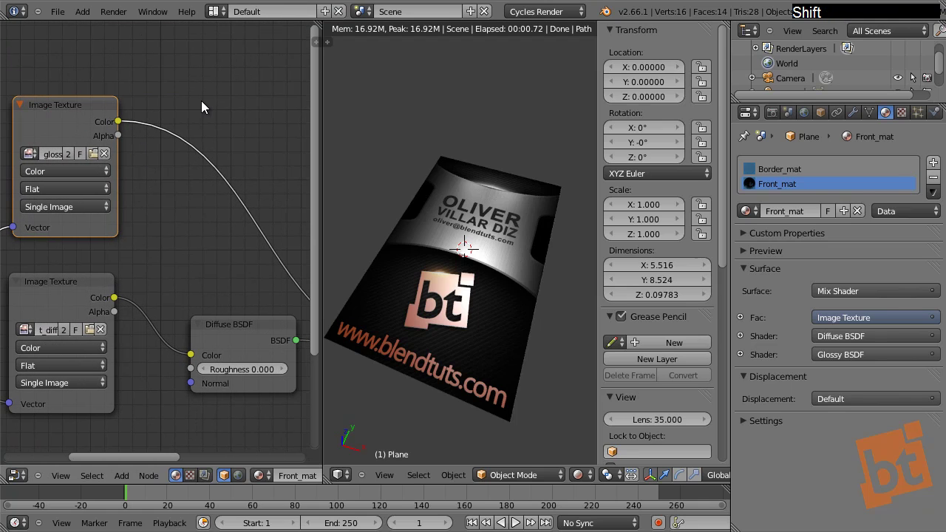
Step: Insert a Mix color node into the link between the front_gloss texture's Color output and the Mix Shader's Fac
key("shift+a")
mouse_move(201, 102)
mouse_move(192, 135)
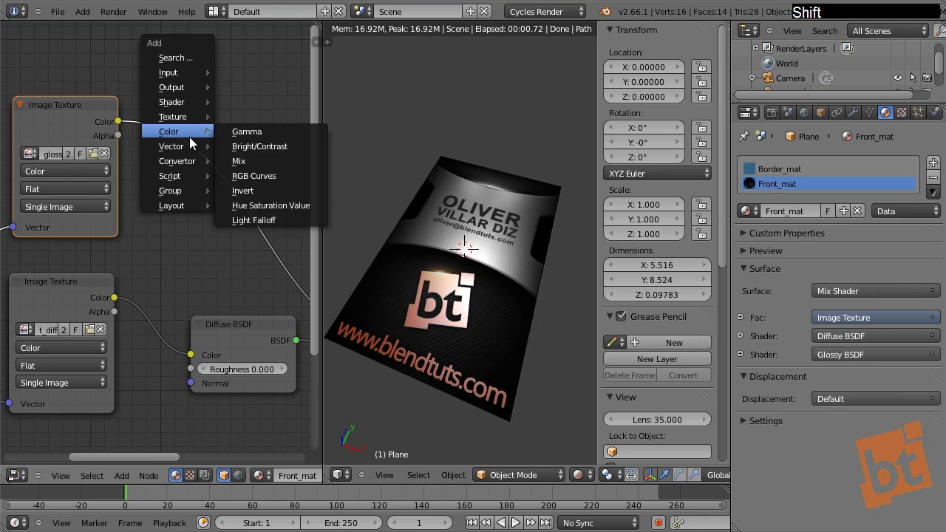
left_click(247, 158)
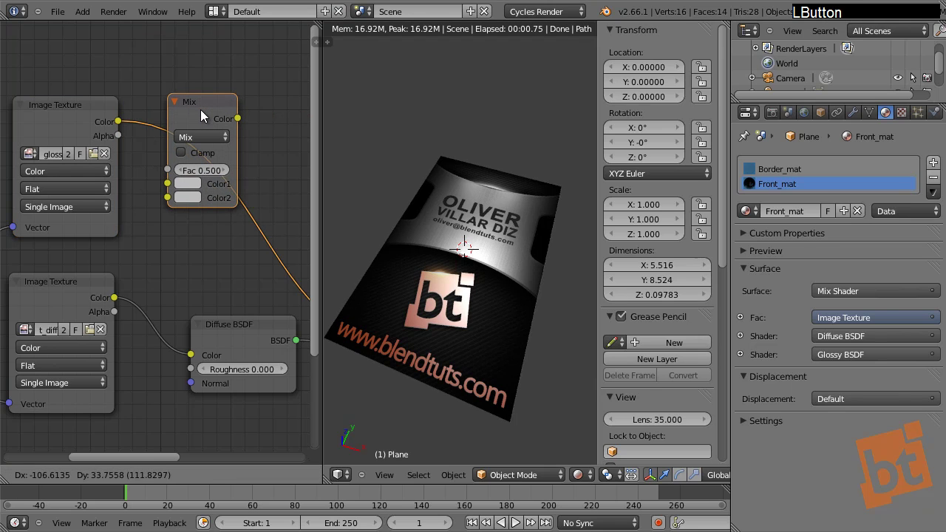
left_click(200, 109)
middle_click_drag(243, 173, 169, 180)
scroll(166, 180, "down", 3)
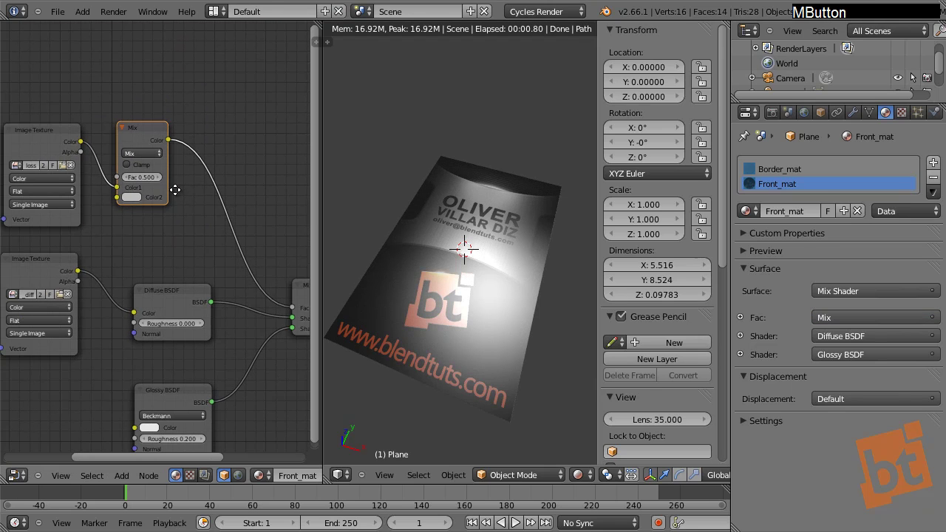
left_click_drag(136, 136, 152, 142)
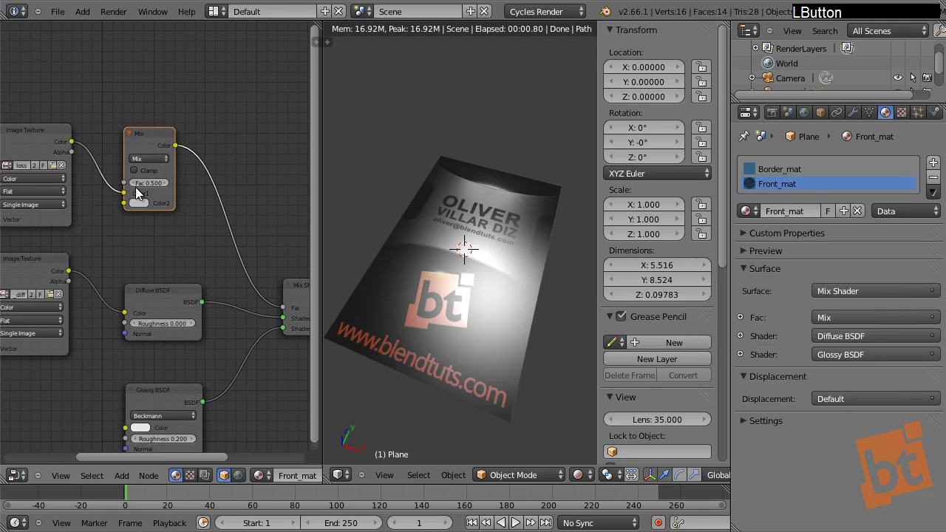
Step: Set the Mix color node's Color2 to black
left_click(139, 203)
left_click_drag(219, 80, 219, 167)
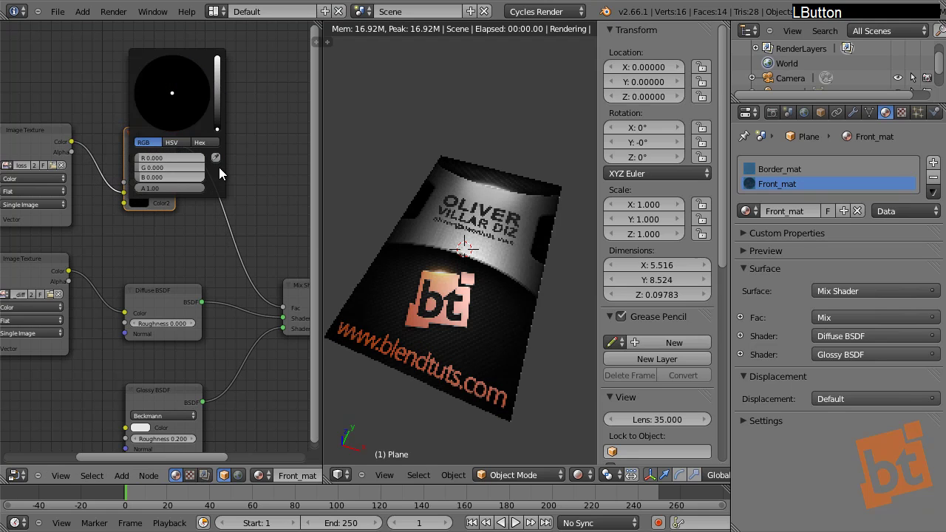
middle_click_drag(162, 193, 169, 208)
scroll(168, 209, "up", 2)
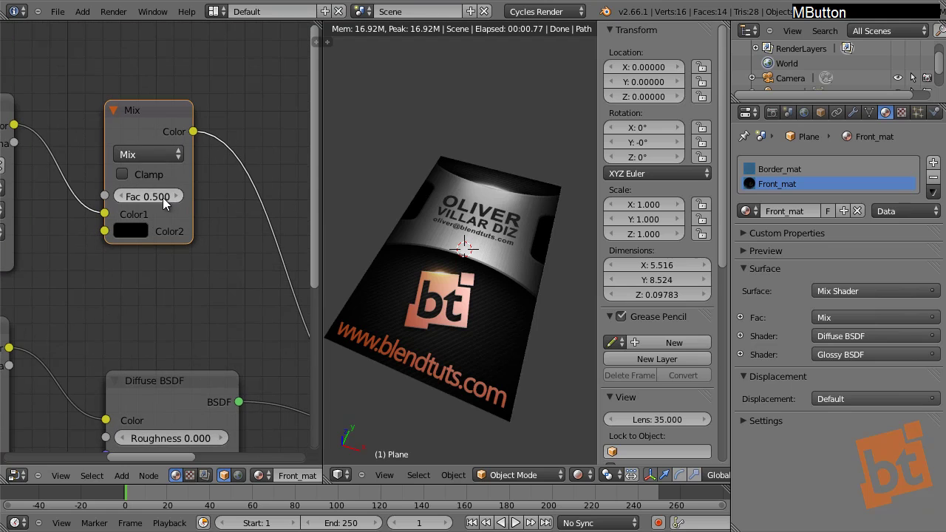
Step: Try the Mix color node's Fac at 0, raising it in 0.1 increments to 1 to compare the card's glossiness
left_click_drag(160, 196, 120, 195)
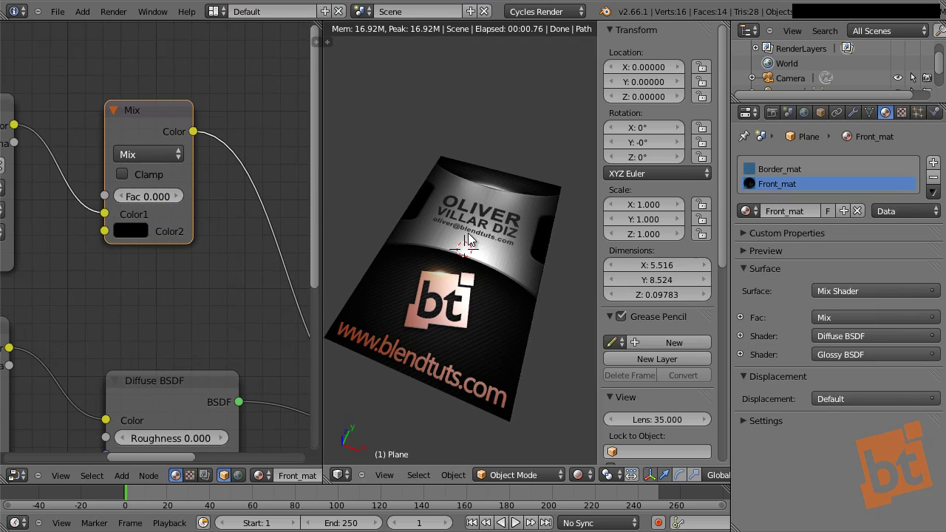
left_click(176, 195)
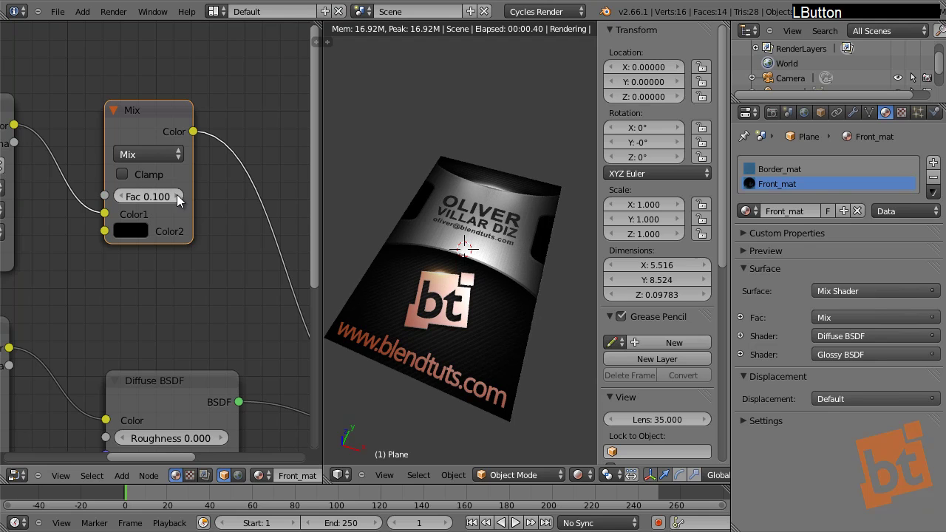
left_click(177, 196)
left_click(177, 196)
left_click(176, 195)
left_click(176, 195)
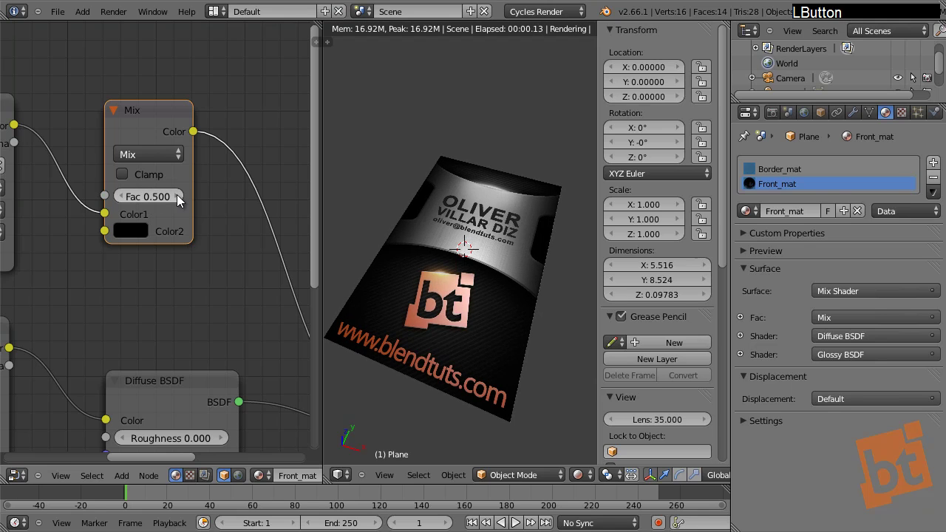
left_click(177, 196)
left_click(177, 196)
left_click(176, 196)
left_click(177, 196)
left_click(177, 196)
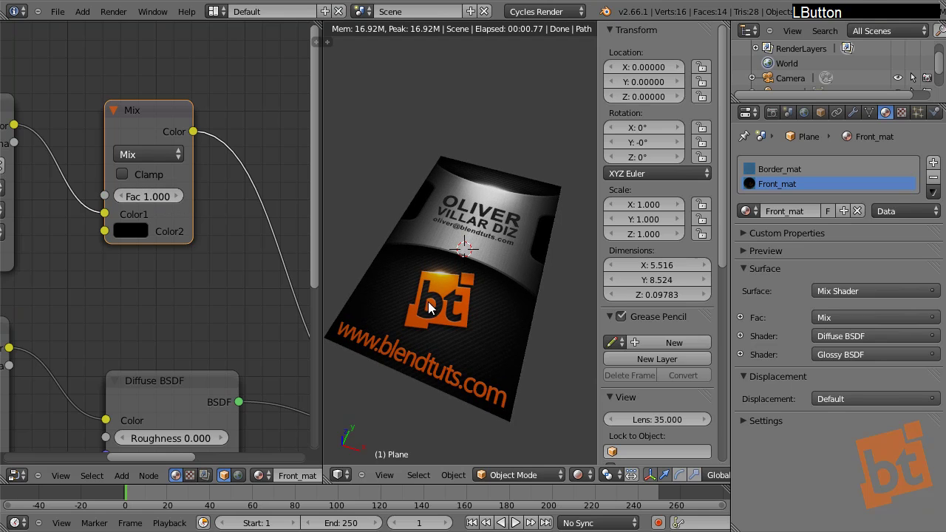
middle_click_drag(483, 297, 432, 270, "shift")
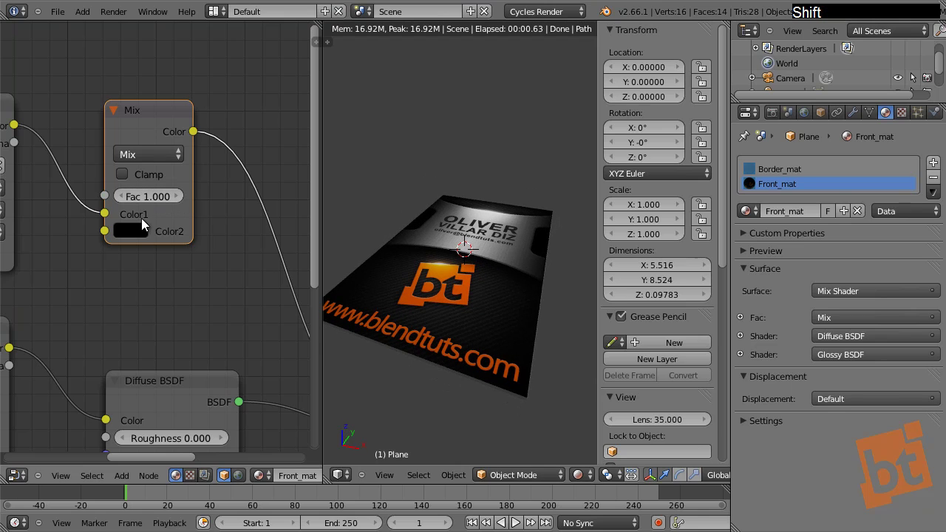
Step: Set the Mix color node's Fac to 0.7 and check the card's reflections from several angles
left_click(120, 197)
left_click(120, 197)
left_click(120, 197)
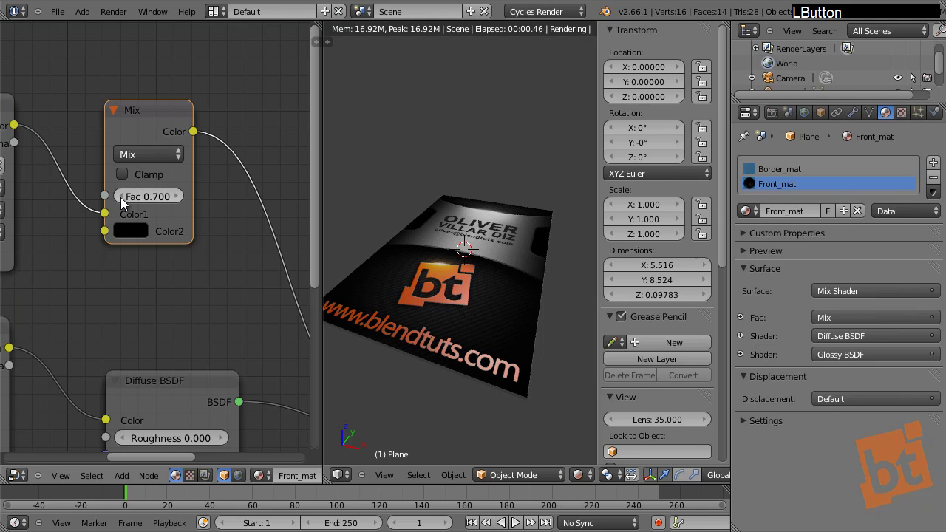
middle_click_drag(517, 233, 349, 252, "shift")
middle_click_drag(351, 229, 581, 274)
scroll(185, 221, "down", 2)
middle_click_drag(184, 221, 206, 203)
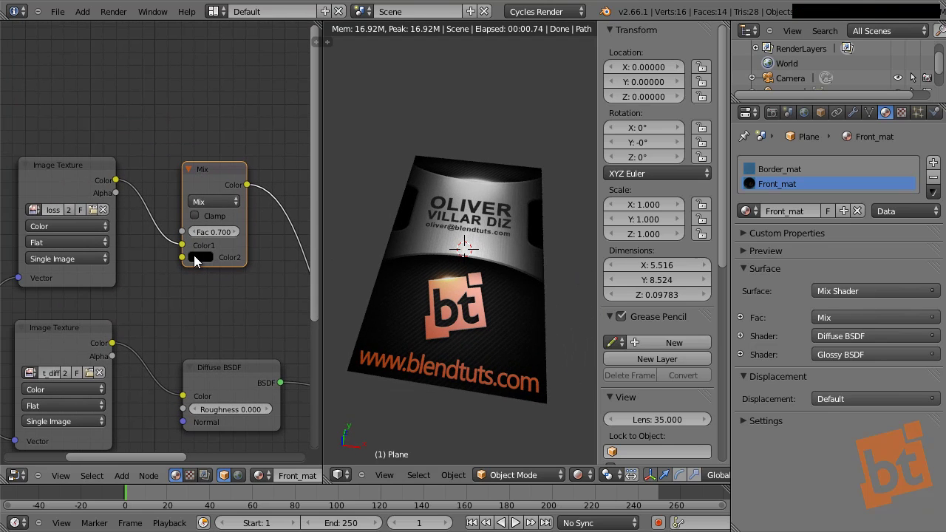
Step: Move the front_gloss Image Texture node slightly upward and review the Front_mat node network
left_click(70, 167)
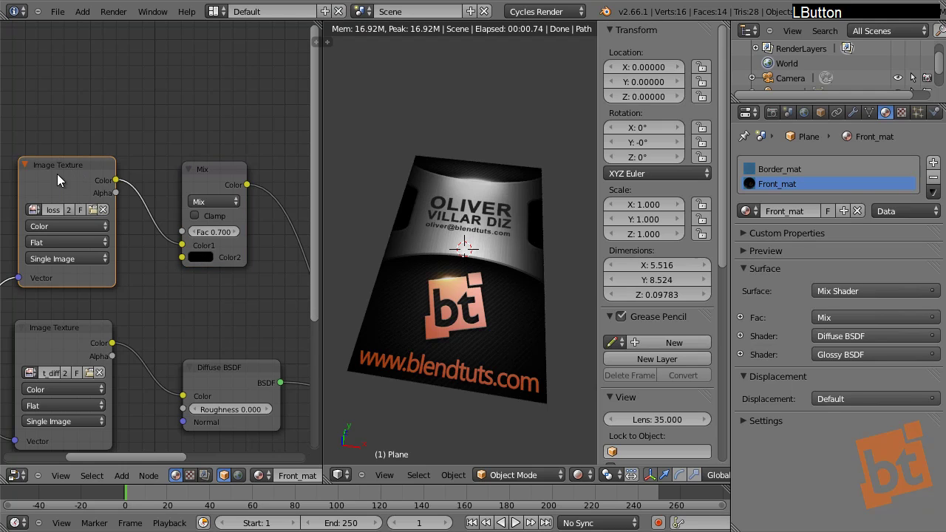
left_click_drag(57, 175, 85, 176)
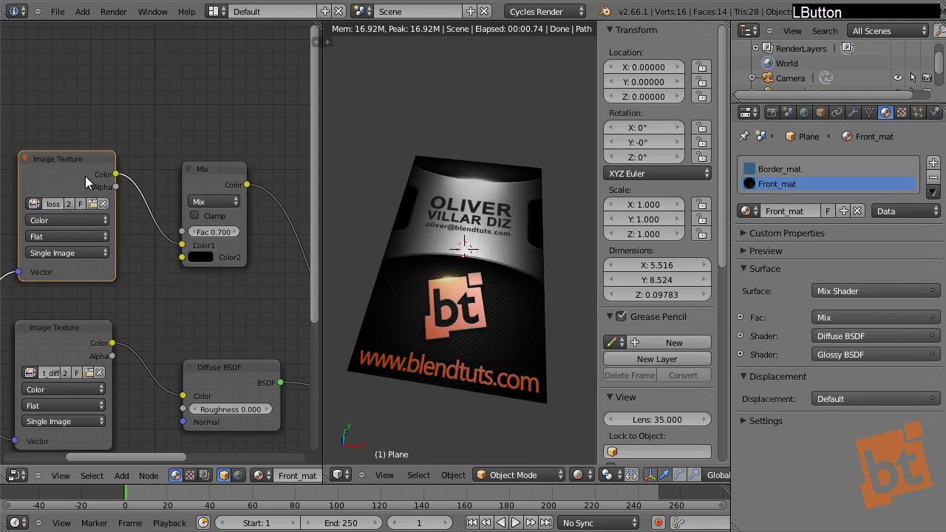
left_click(218, 176)
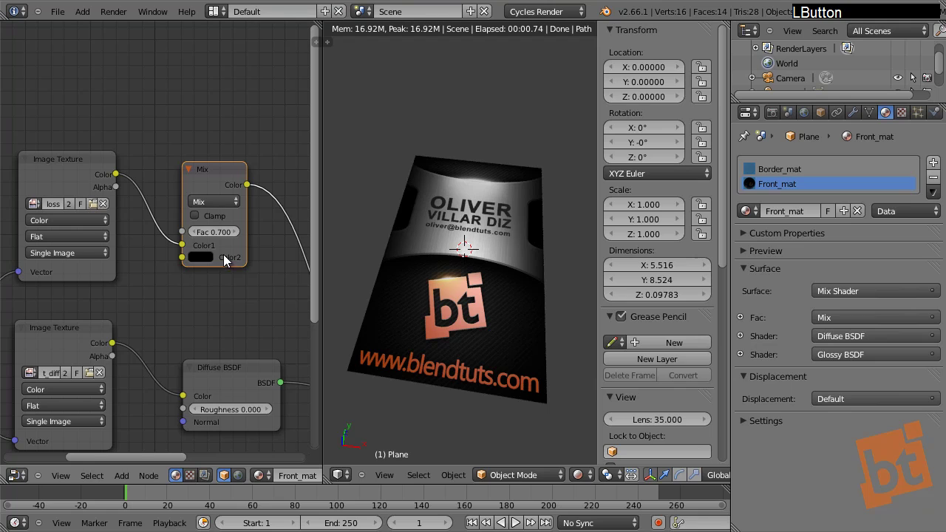
middle_click_drag(225, 261, 87, 244)
middle_click_drag(229, 344, 184, 276)
scroll(183, 288, "down", 4)
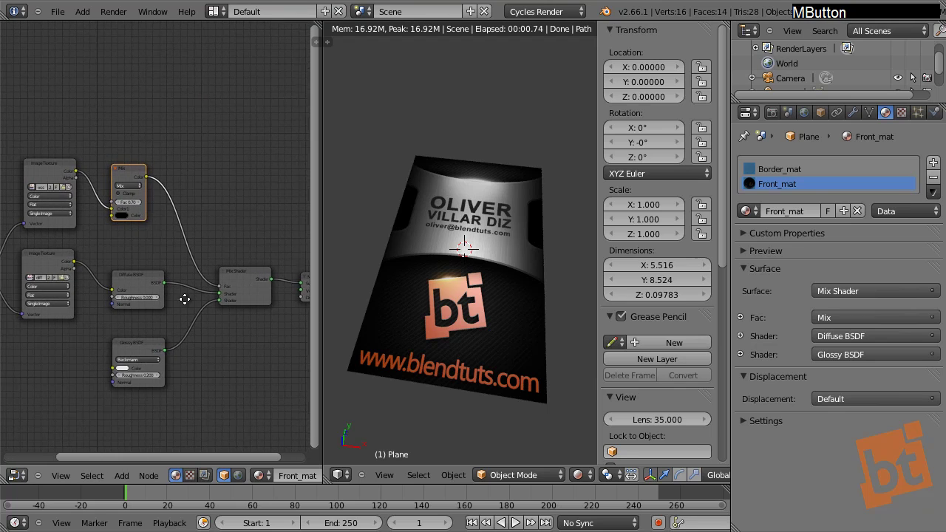
Step: Try the Glossy BSDF's Roughness at 0, 0.1 and 0.2, comparing the card's reflections at each value
middle_click_drag(600, 276, 155, 292, "shift")
scroll(128, 331, "up", 4)
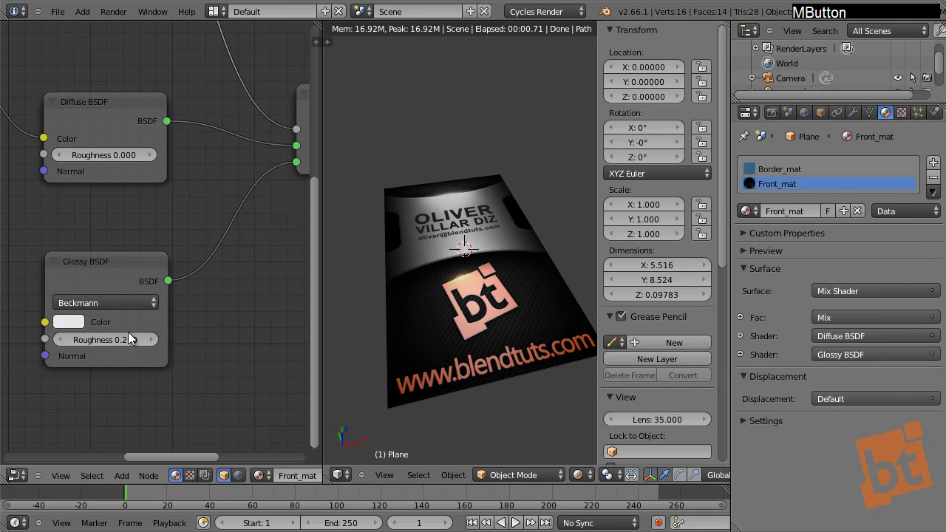
scroll(96, 341, "up", 2)
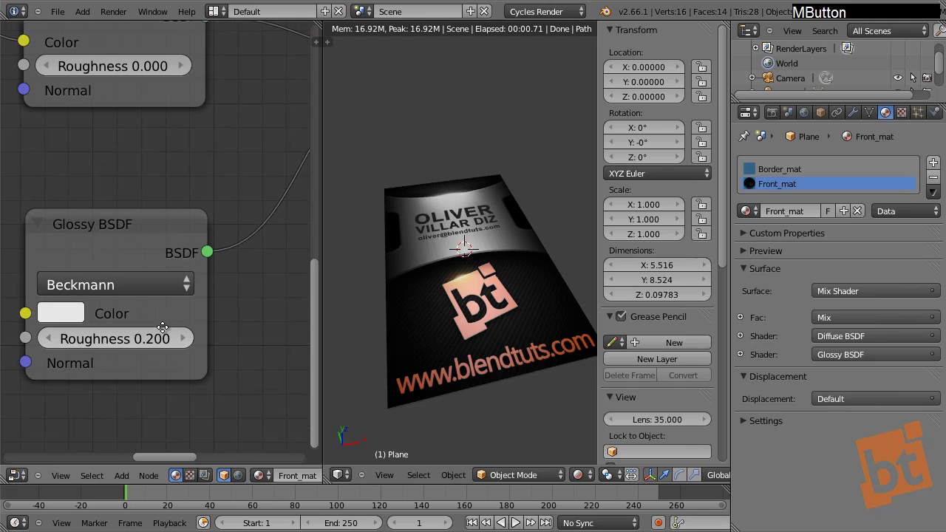
middle_click_drag(123, 336, 180, 323)
left_click_drag(175, 326, 47, 330)
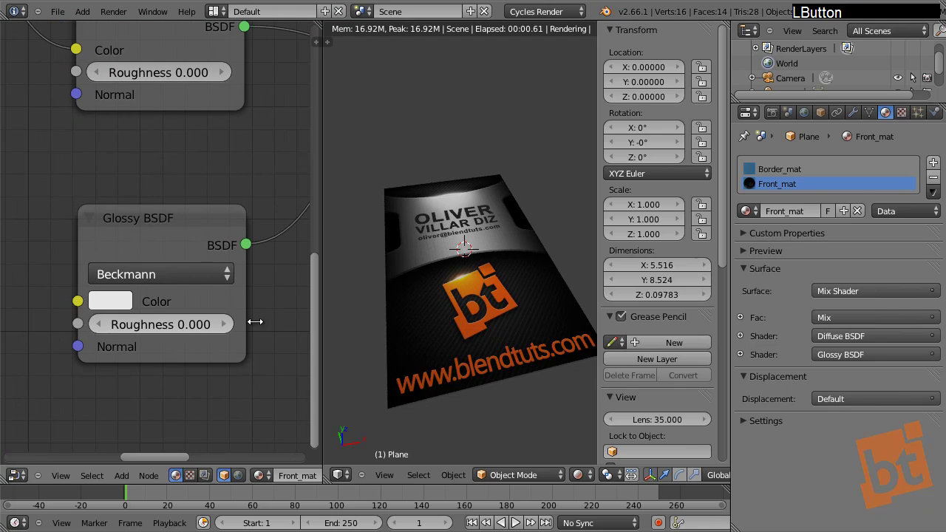
mouse_move(493, 328)
middle_mouse_down("shift")
mouse_move(488, 373)
mouse_move(472, 308)
mouse_move(510, 277)
mouse_move(495, 418)
mouse_move(488, 320)
middle_mouse_up("shift")
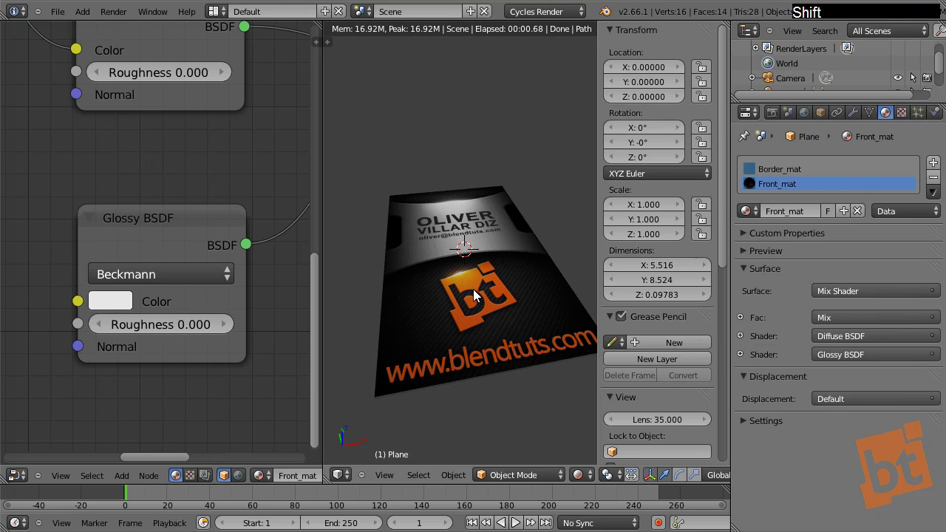
left_click(224, 324)
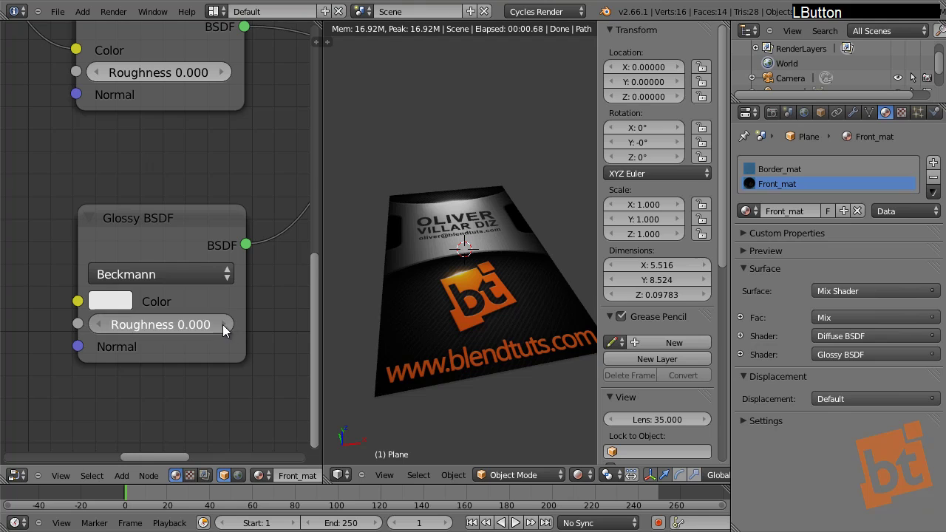
middle_click_drag(492, 250, 510, 241)
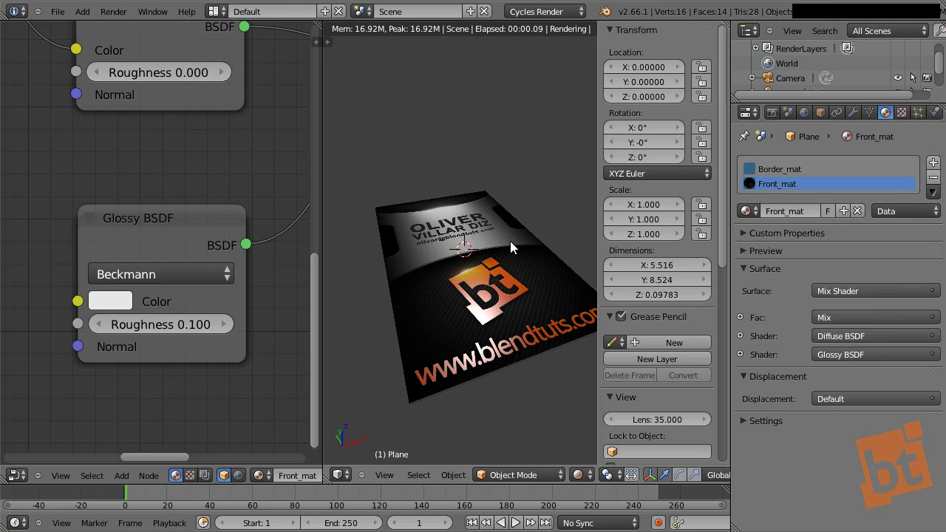
left_click(228, 322)
middle_click_drag(454, 310, 347, 291, "shift")
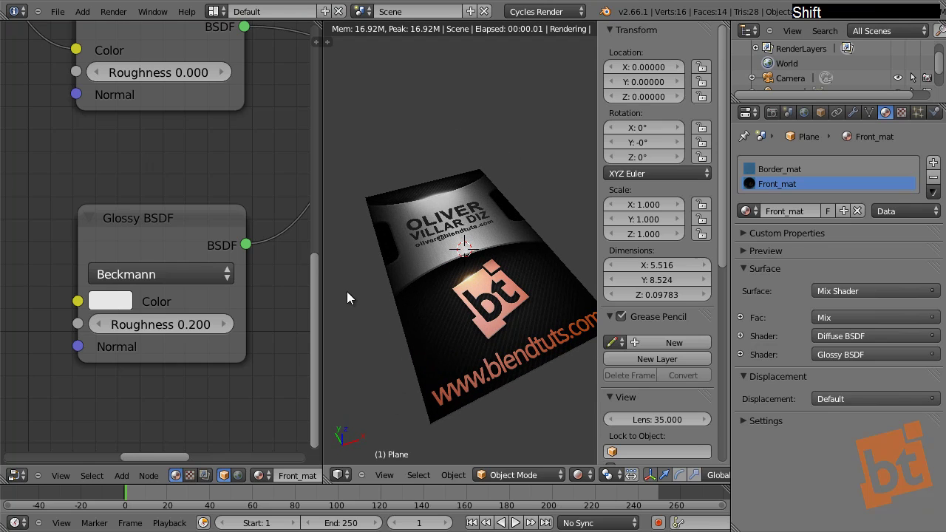
Step: Set the Glossy BSDF's Roughness to 0.15 and inspect the card's reflections from several angles
left_click(162, 326)
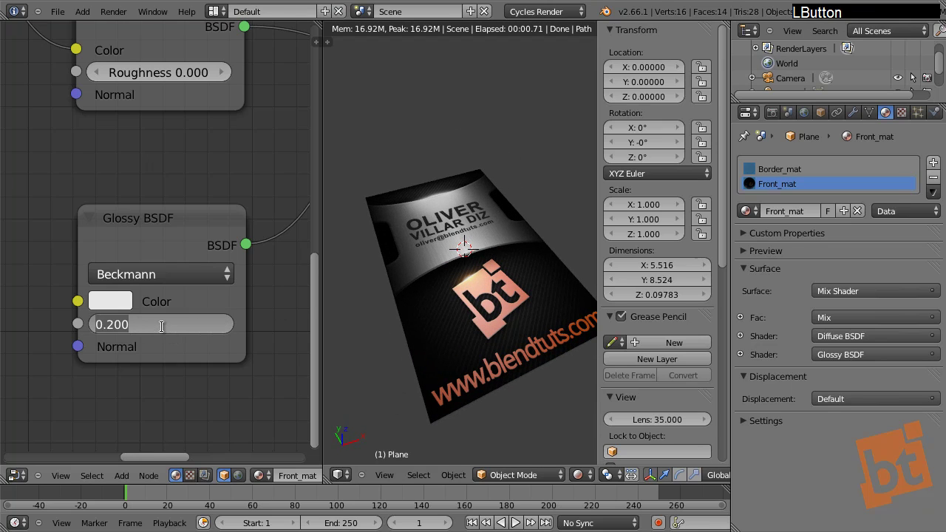
key("BackSpace")
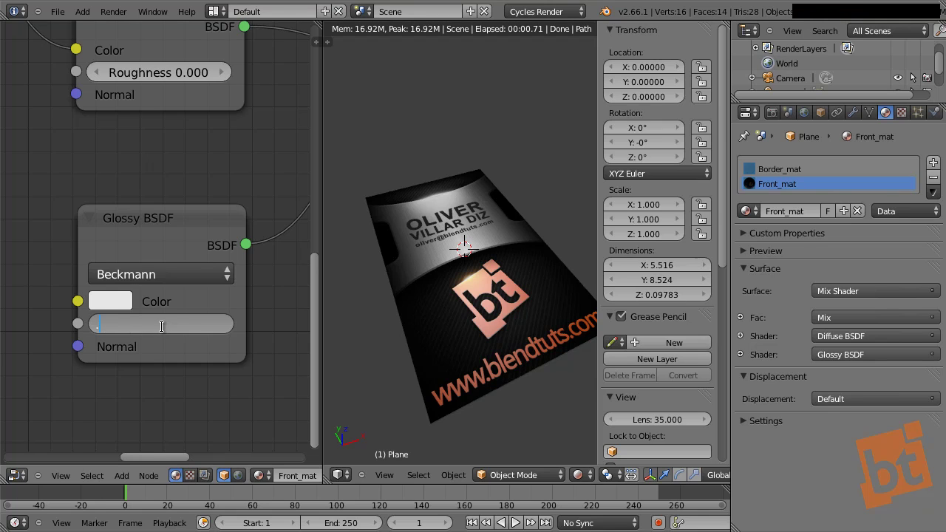
type(".15")
key("Return")
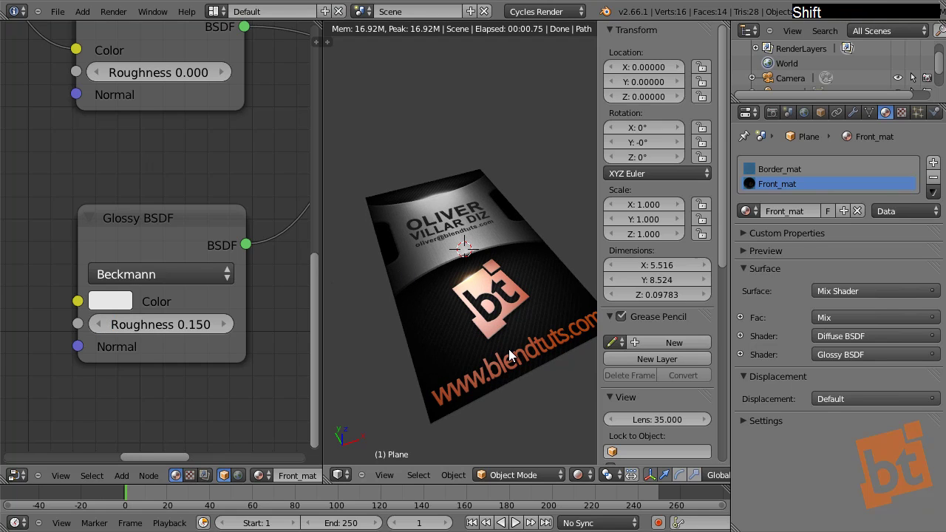
middle_click_drag(509, 349, 459, 380, "shift")
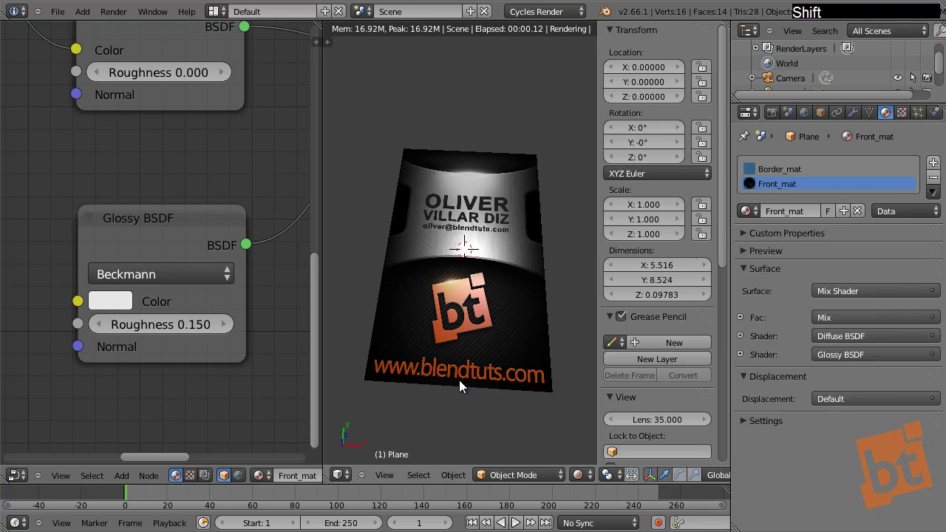
middle_click_drag(514, 317, 489, 284, "shift")
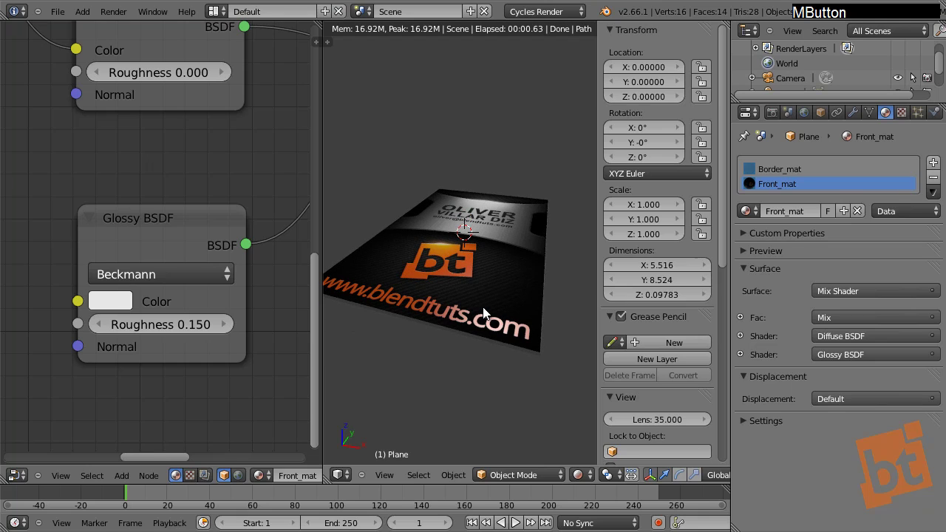
right_click(513, 173)
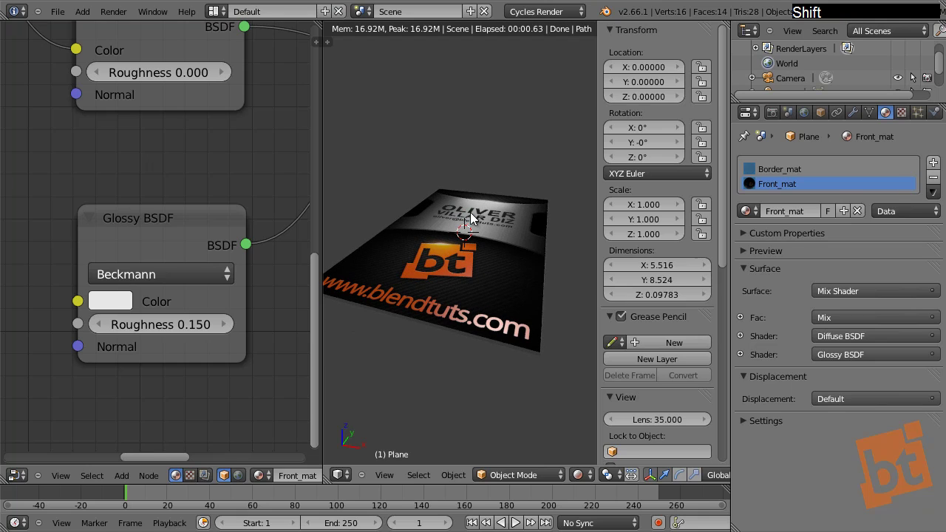
middle_click_drag(513, 174, 497, 214, "shift")
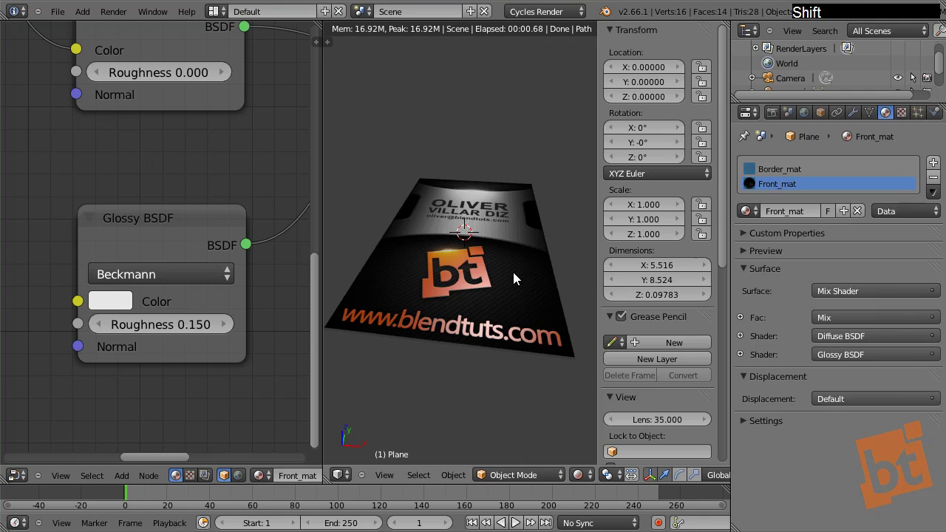
Step: Switch the viewport to Solid shading and select the card's underside face in Edit Mode
middle_click_drag(512, 269, 479, 205, "shift")
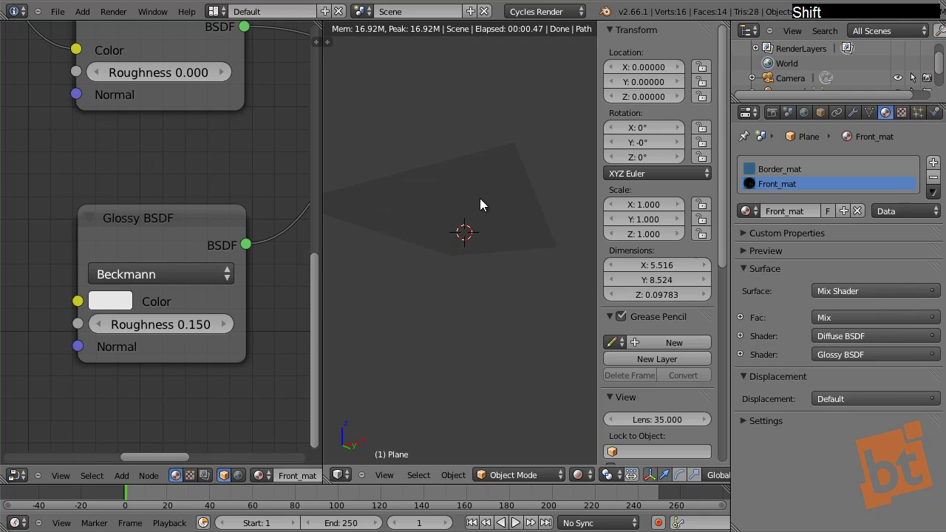
left_click(584, 473)
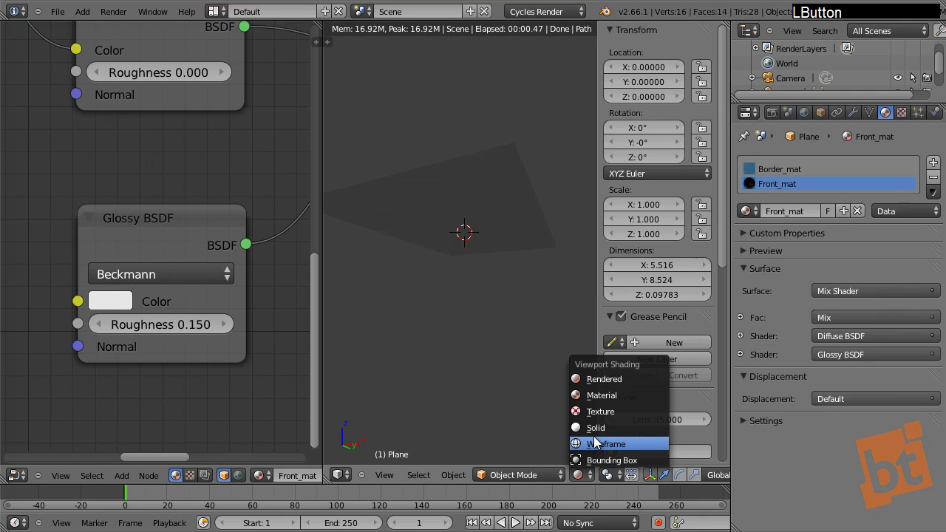
left_click(593, 427)
key("Tab")
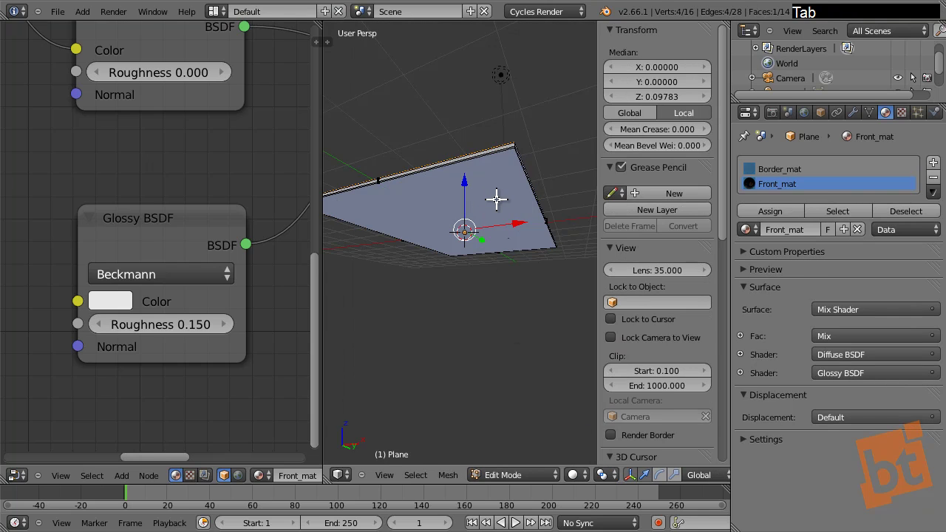
middle_click_drag(496, 253, 495, 234, "shift")
right_click(473, 220)
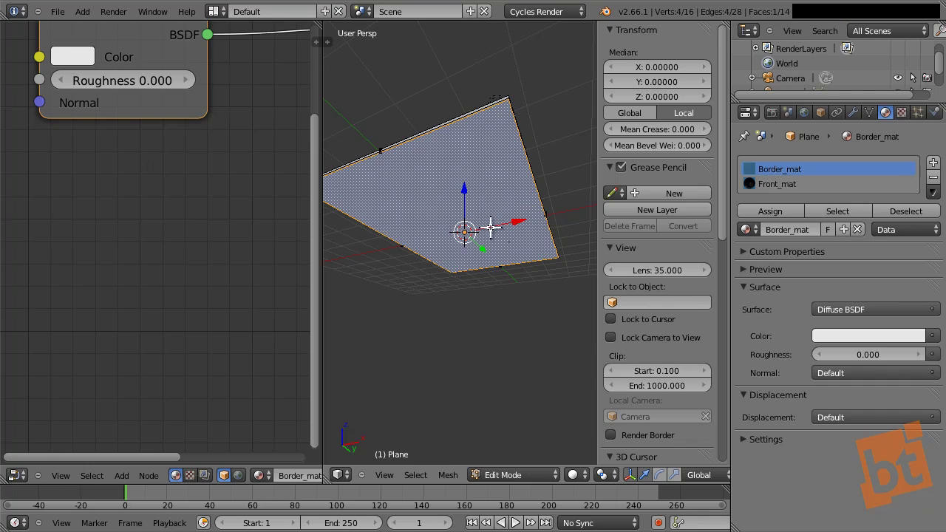
Step: Add a third material slot to the card and link the existing Front_mat material to it
left_click(773, 185)
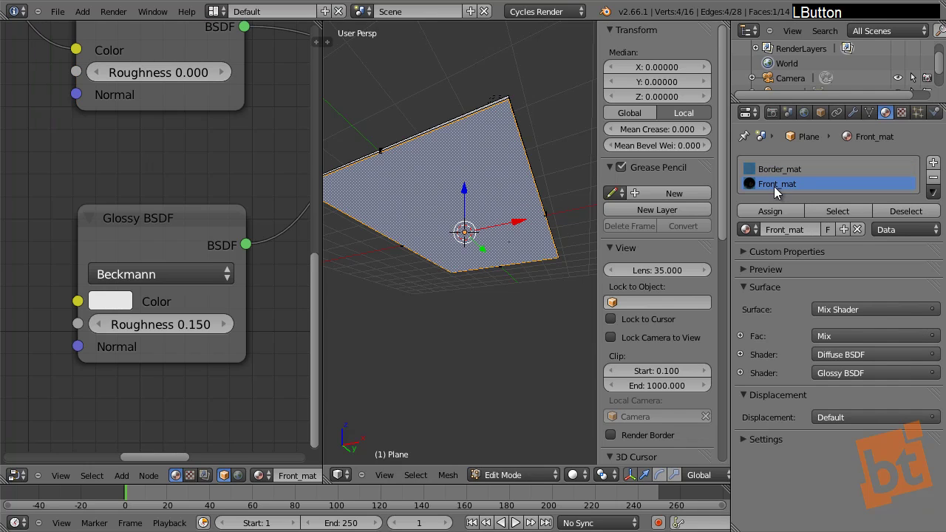
left_click(933, 163)
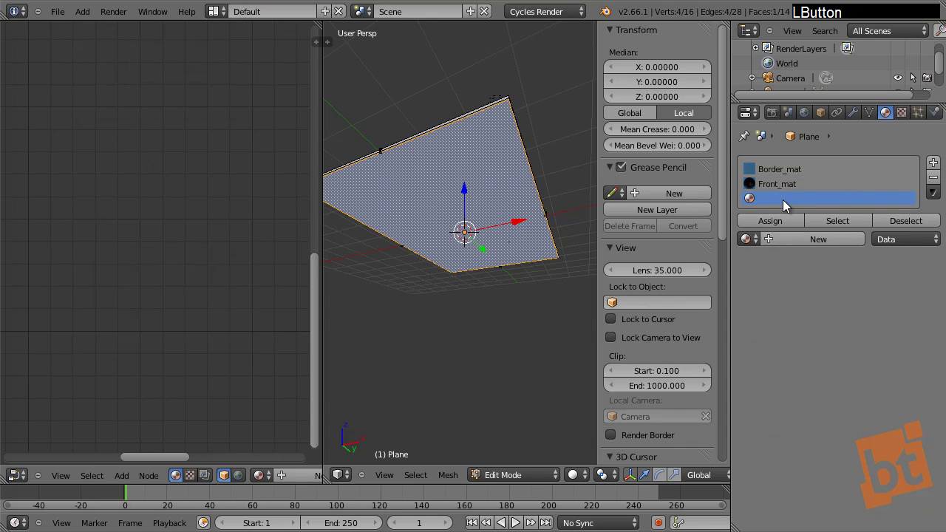
left_click(746, 239)
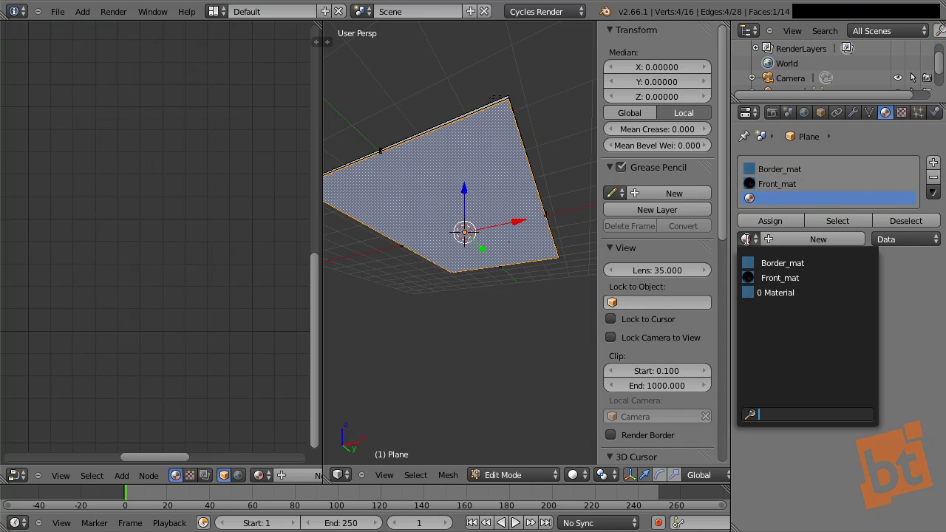
left_click(780, 278)
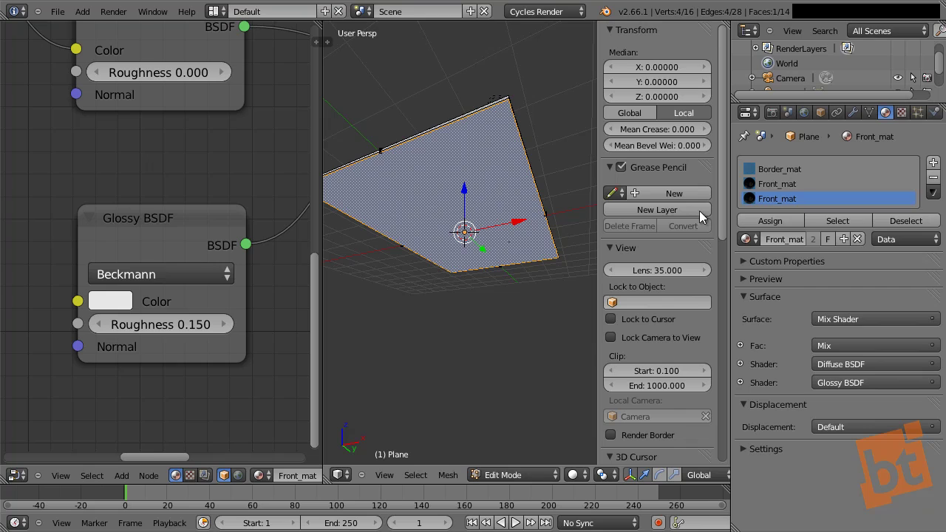
Step: Assign the third material slot to the card's selected underside face and return to Object Mode
left_click(772, 220)
key("Tab")
key("Tab")
middle_click_drag(518, 107, 513, 180)
middle_click_drag(527, 289, 540, 236)
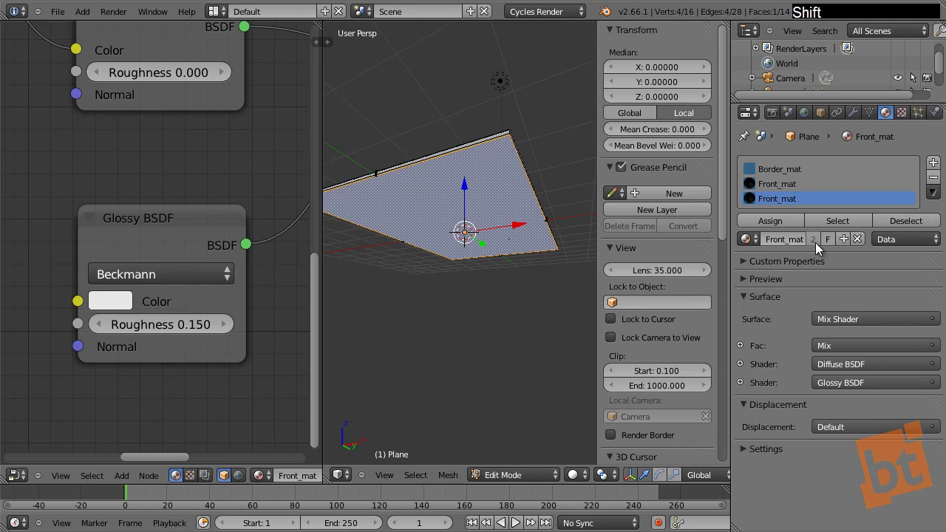
key("Tab")
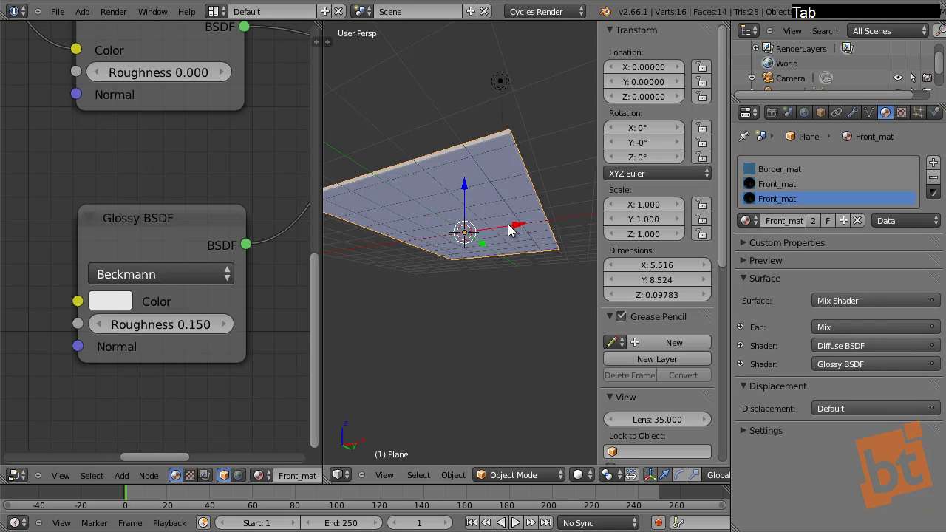
Step: Make the third slot's material a single-user copy and rename it Back_mat
left_click(815, 222)
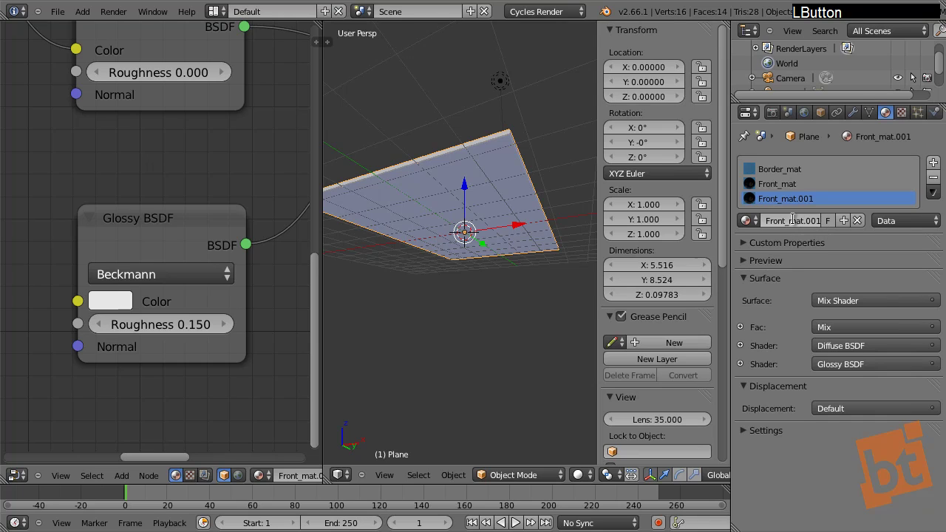
left_click(792, 220)
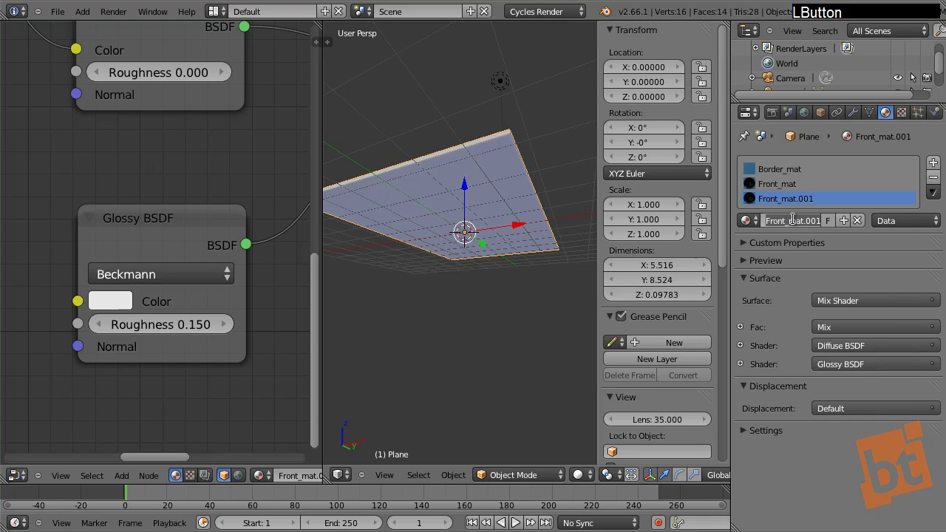
type("b")
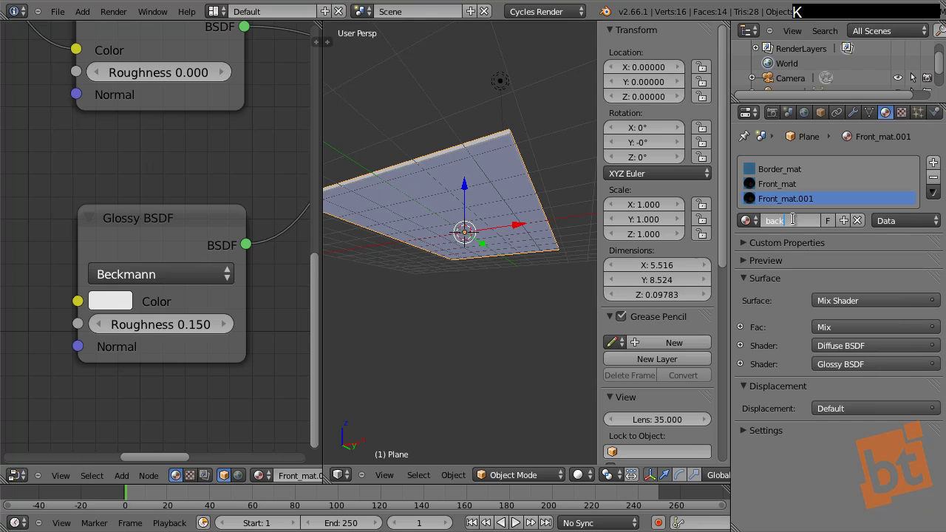
type("ack")
key("BackSpace")
key("BackSpace")
key("BackSpace")
key("BackSpace")
type("Back_mat")
key("Return")
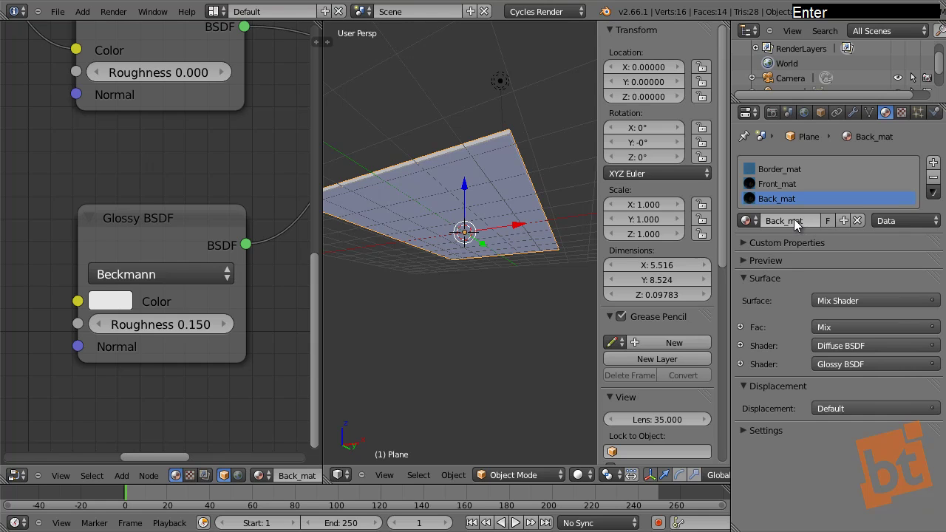
Step: Replace the image in Back_mat's gloss Image Texture node with back_gloss
scroll(202, 356, "down", 6)
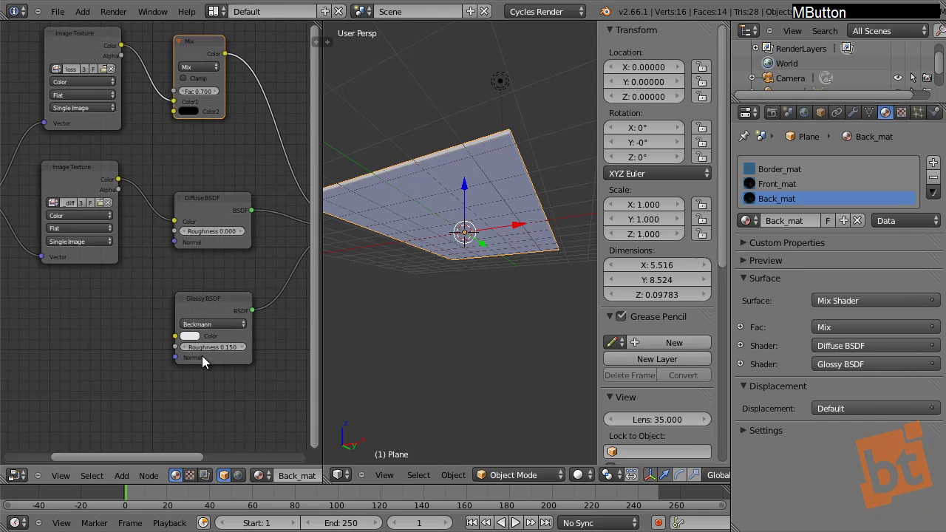
mouse_move(206, 350)
middle_mouse_down()
mouse_move(226, 352)
mouse_move(209, 359)
middle_mouse_up()
scroll(159, 232, "up", 3)
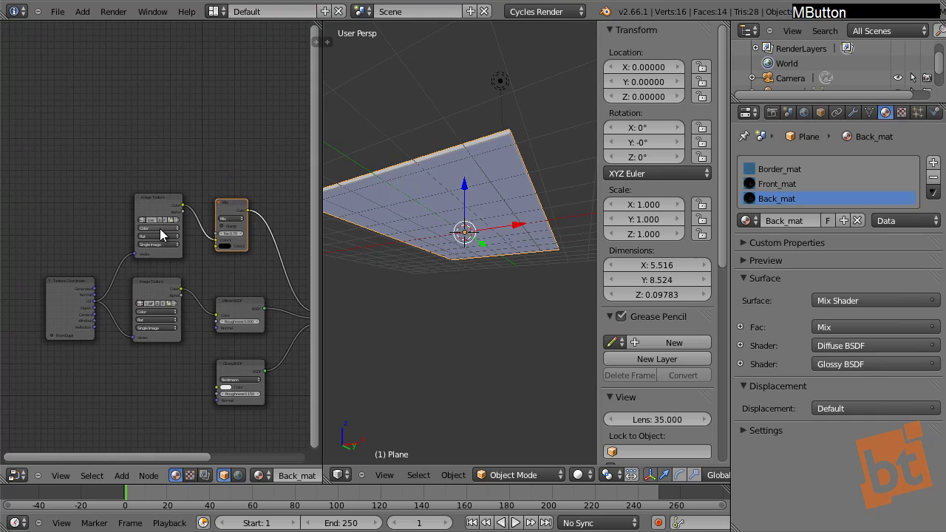
scroll(159, 231, "up", 3)
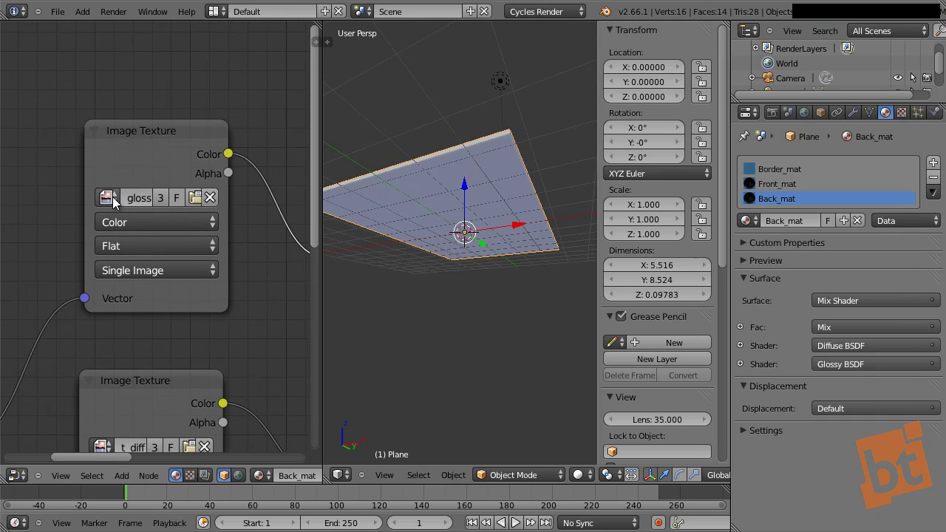
left_click(107, 197)
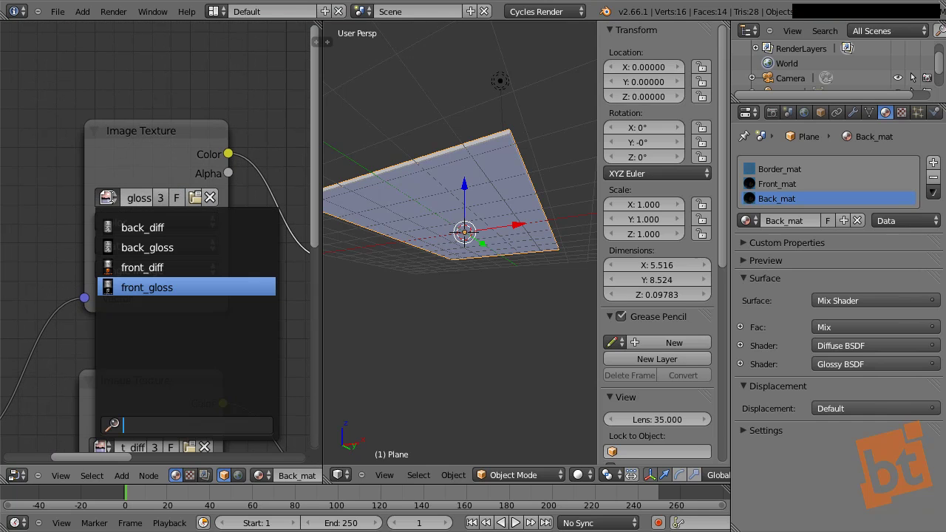
left_click(150, 246)
Step: Replace the image in Back_mat's diffuse Image Texture node with back_diff
middle_click_drag(125, 395, 138, 159)
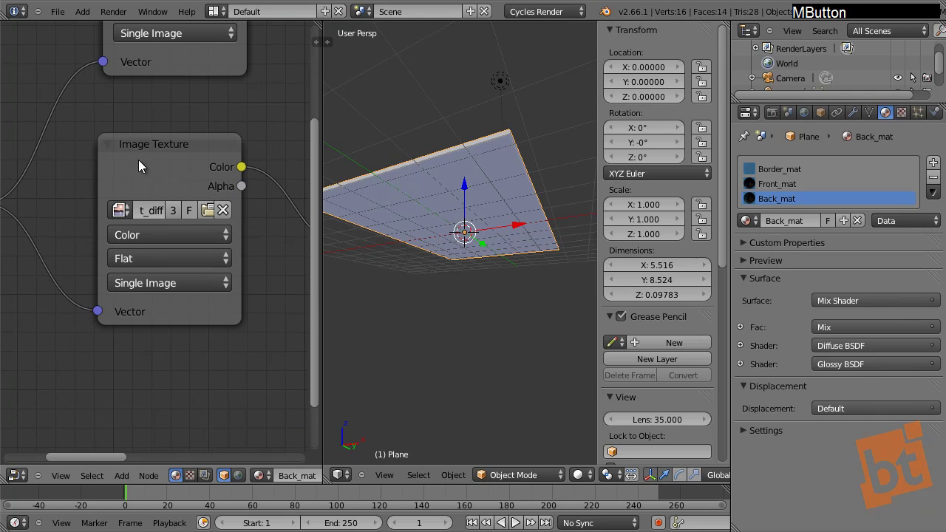
left_click(119, 210)
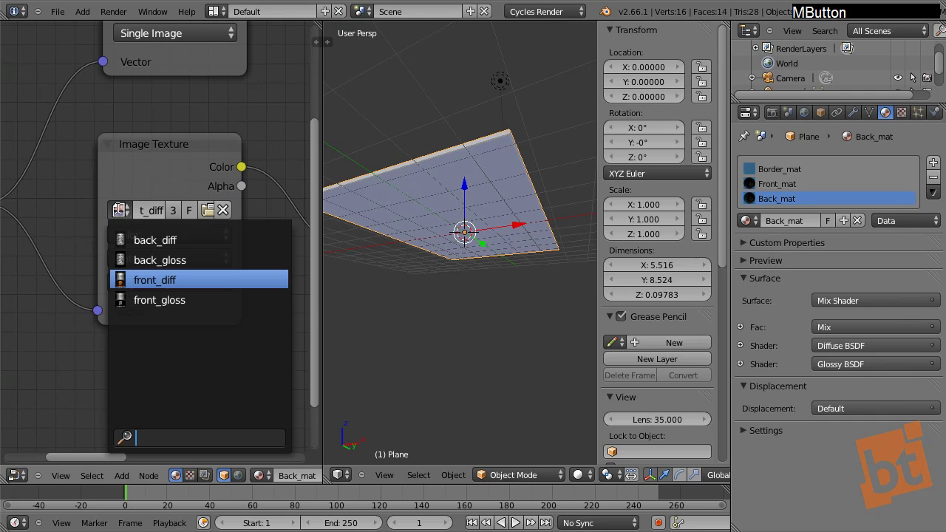
left_click(146, 241)
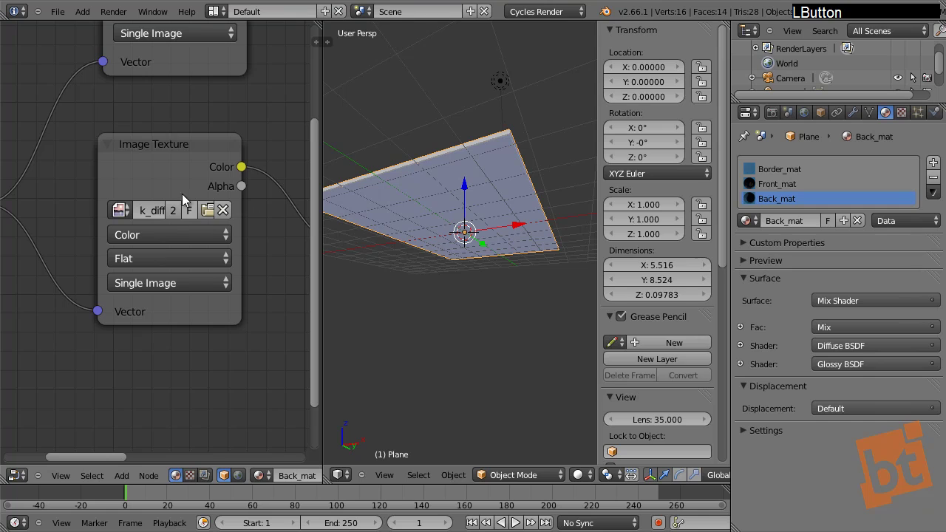
middle_click_drag(182, 194, 149, 238)
scroll(209, 205, "down", 2)
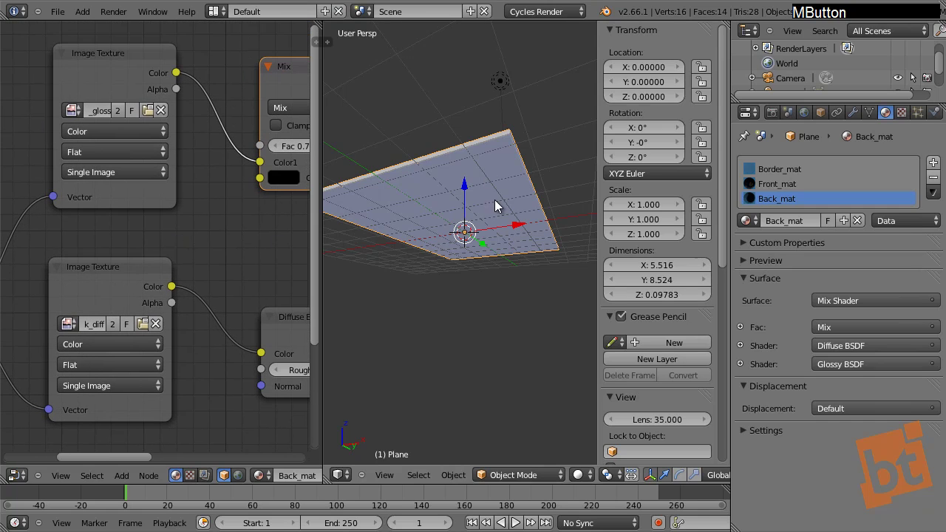
Step: Show the card from above in Rendered viewport shading and select it
middle_click_drag(497, 162, 504, 229)
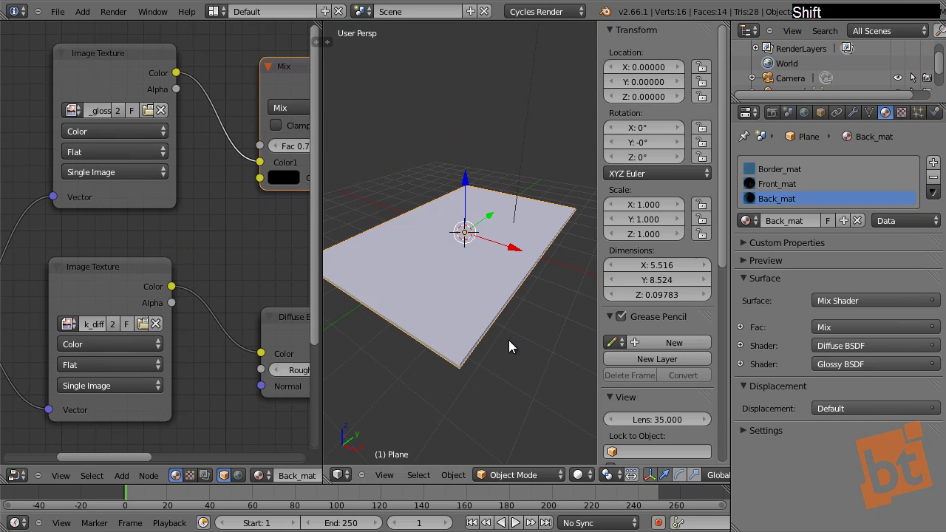
left_click(580, 475)
left_click(604, 379)
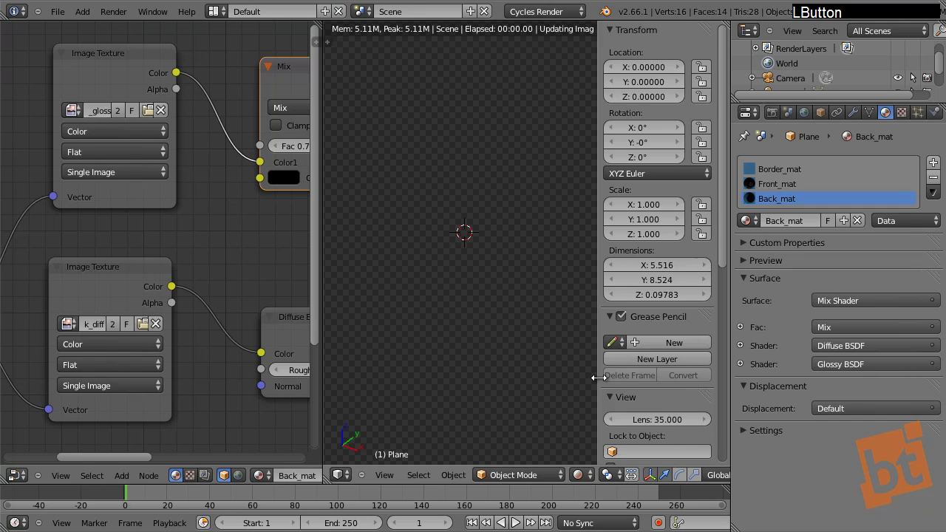
middle_click_drag(515, 304, 486, 259, "shift")
right_click(485, 259)
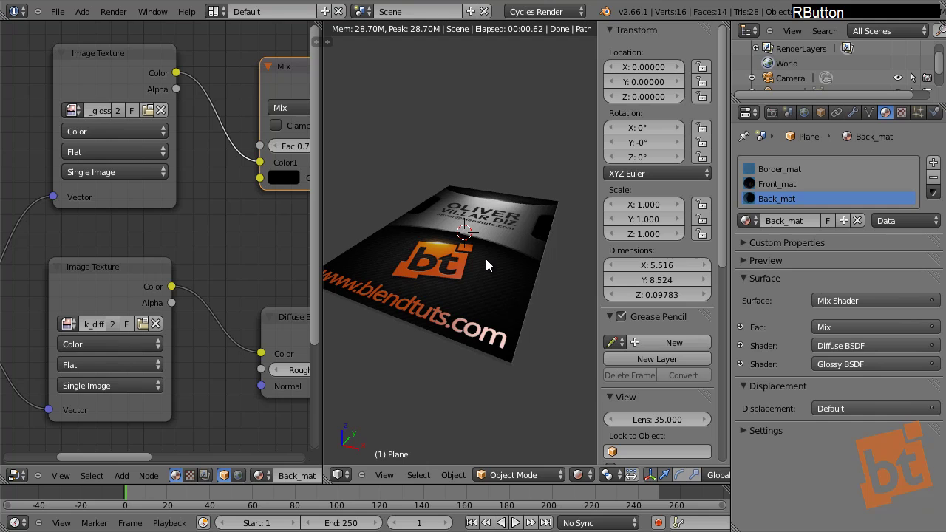
Step: Rotate the card 180° about the global Y axis and inspect its back face
key("r")
key("y")
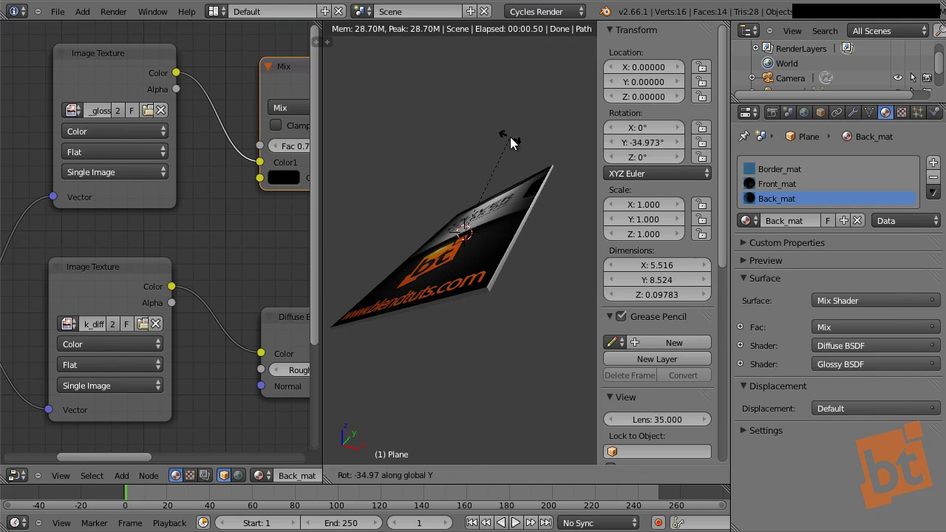
type("180")
key("Return")
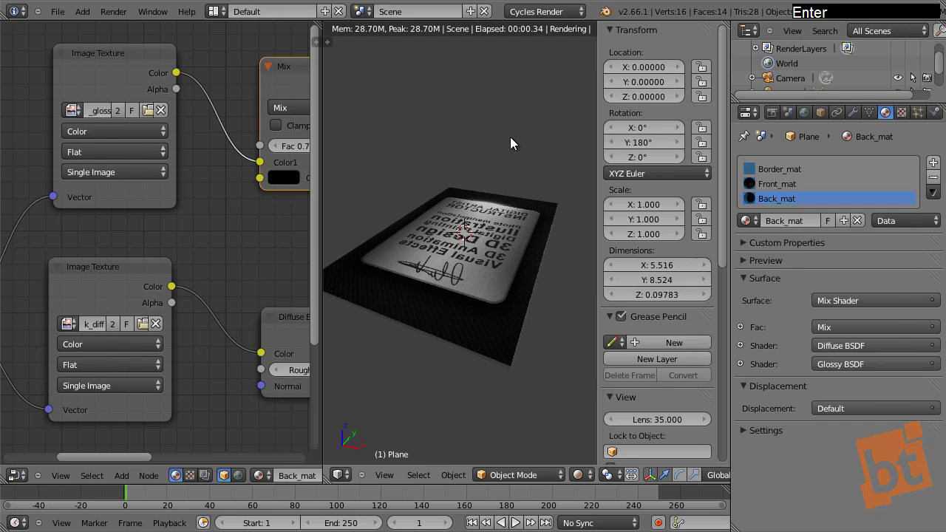
middle_click_drag(424, 148, 499, 210, "shift")
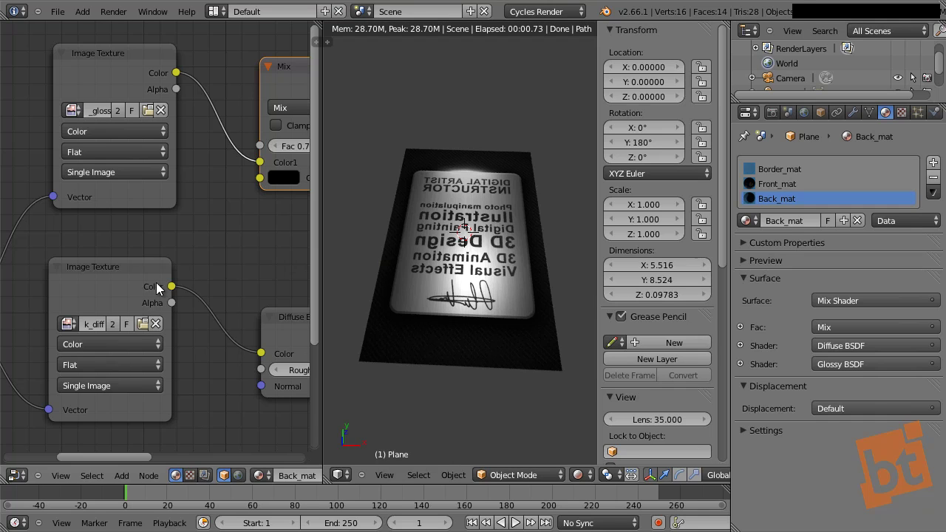
Step: Move Back_mat's Texture Coordinate node farther from the Image Texture nodes to make room between them
scroll(157, 288, "down", 5)
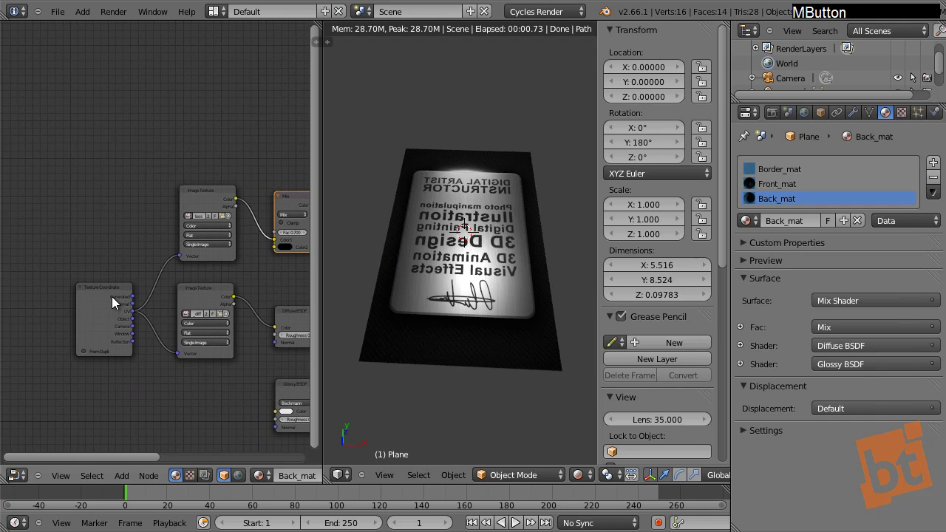
left_click_drag(112, 297, 8, 295)
middle_click_drag(87, 307, 164, 284)
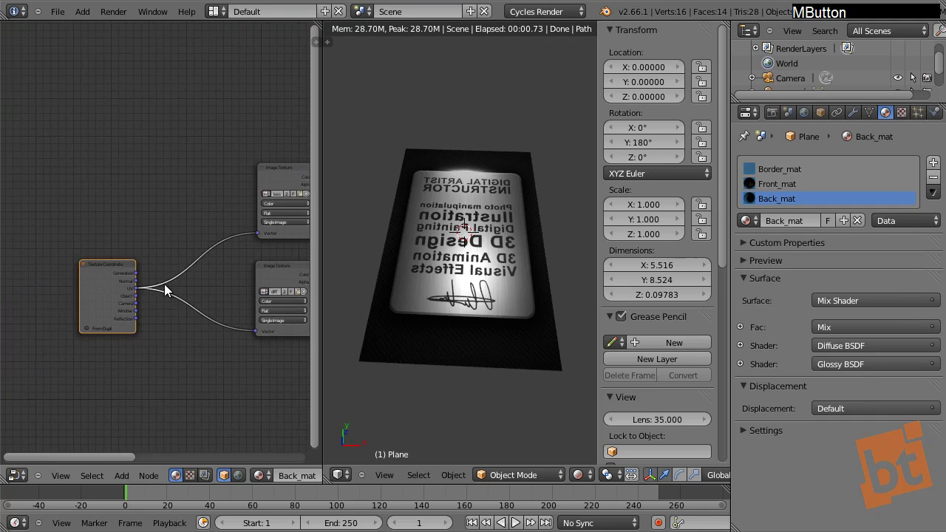
Step: Add a Mapping node and place it between the Texture Coordinate node and the two Image Texture nodes
scroll(164, 284, "up", 4)
key("shift+a")
mouse_move(192, 185)
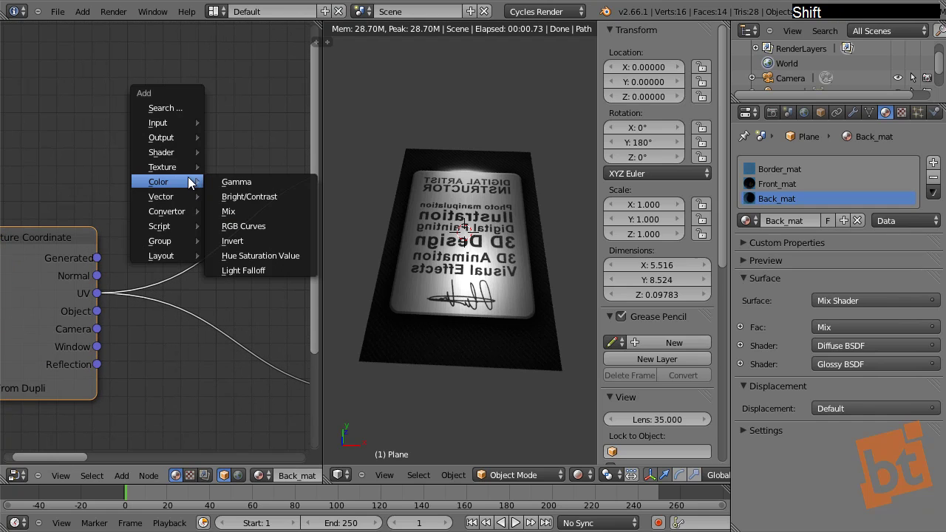
mouse_move(176, 215)
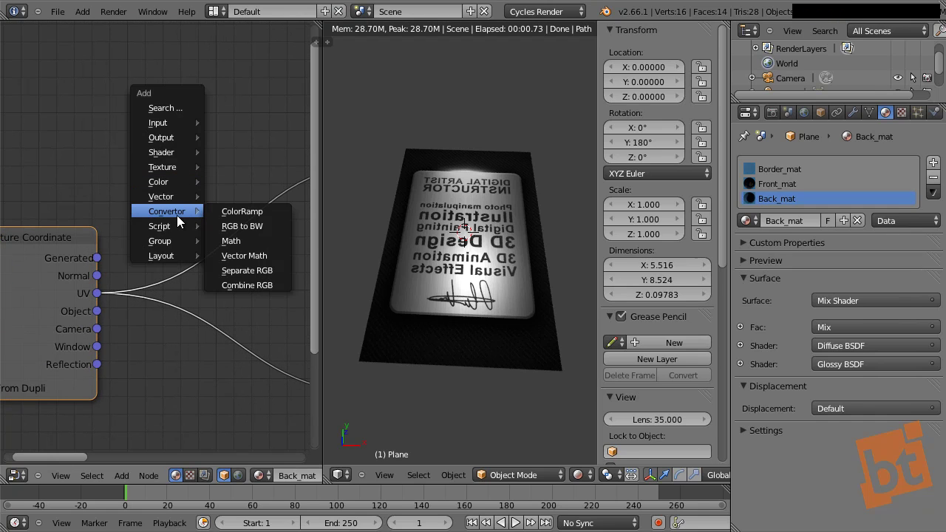
mouse_move(176, 199)
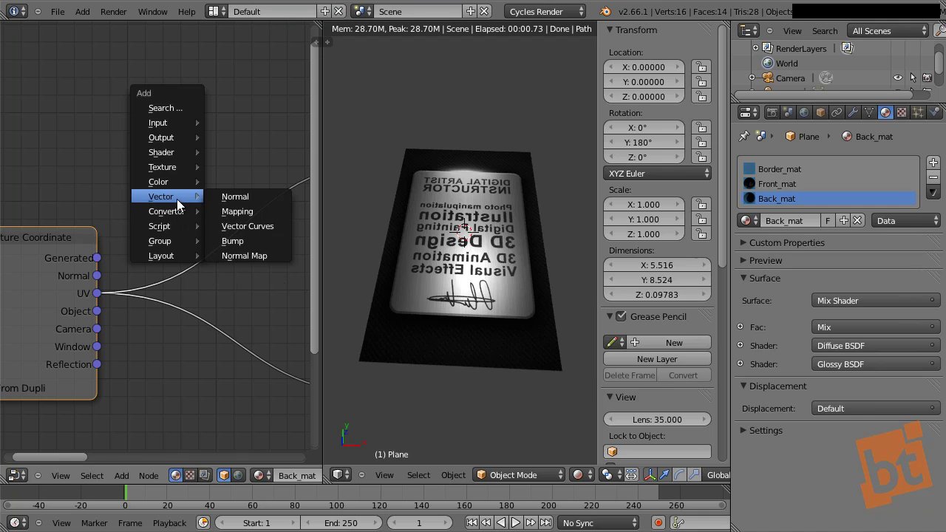
left_click(233, 213)
middle_click_drag(233, 214, 190, 247)
scroll(133, 247, "down", 2)
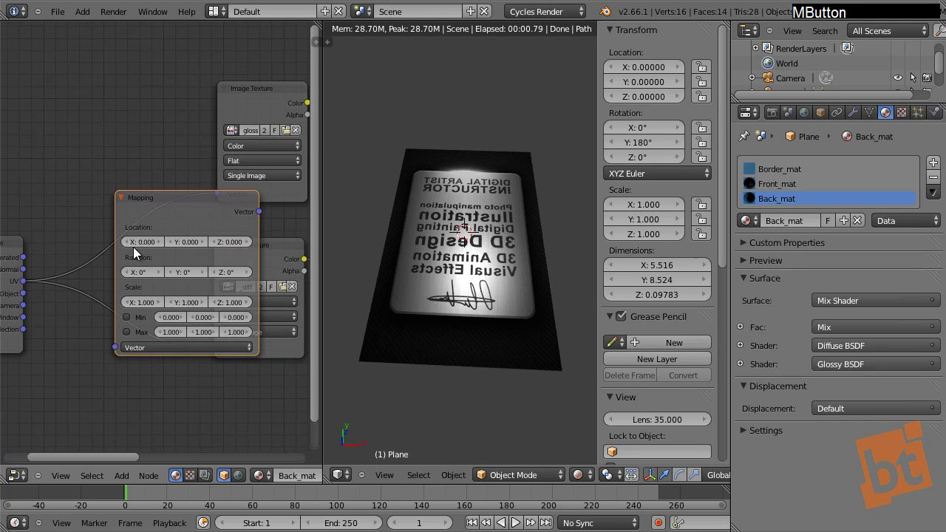
left_click(163, 199)
left_click_drag(162, 199, 114, 197)
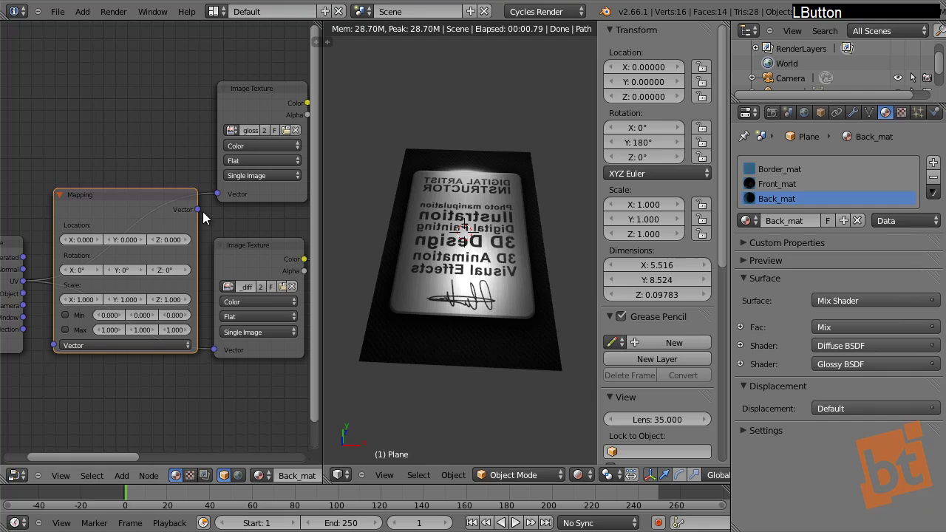
Step: Connect the Mapping node's Vector output to the Vector inputs of both the back_gloss and back_diff Image Texture nodes
left_click_drag(200, 210, 213, 348)
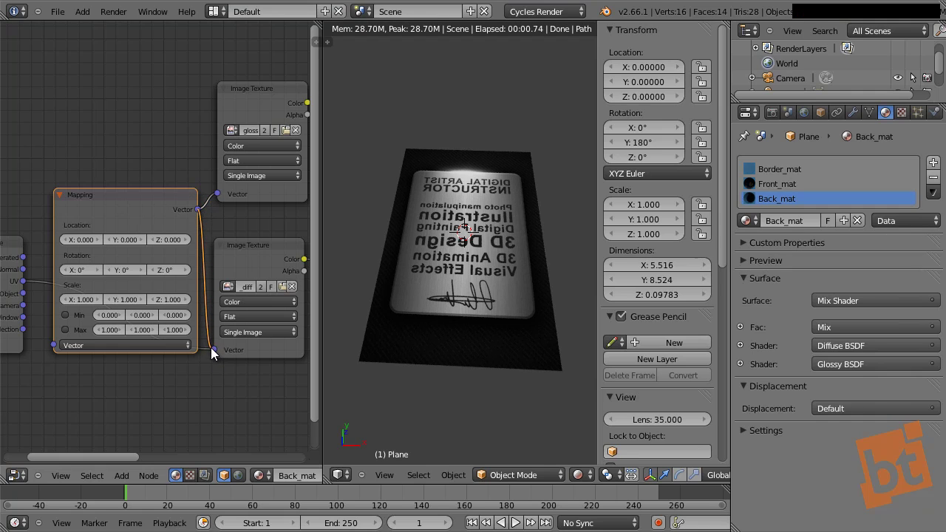
middle_click_drag(213, 348, 214, 278)
scroll(214, 278, "up", 1)
left_click_drag(159, 130, 135, 130)
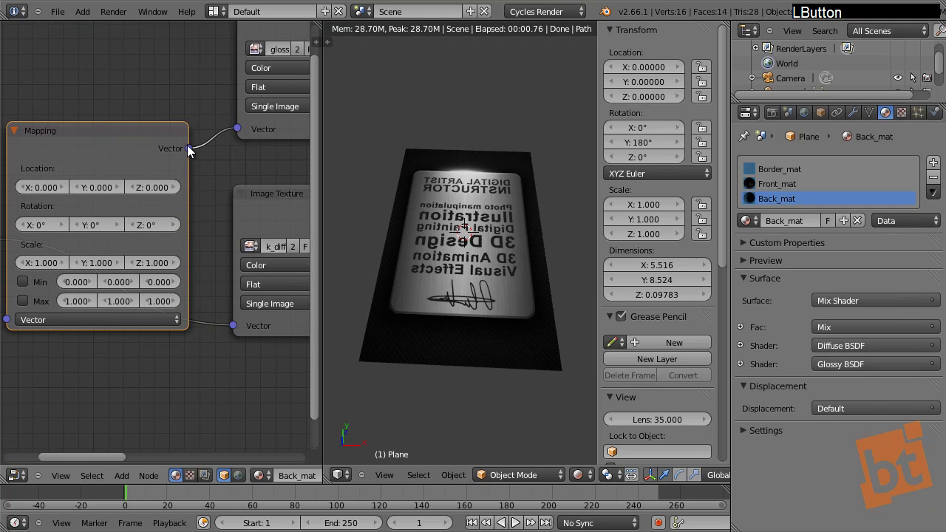
left_click_drag(188, 147, 232, 324)
middle_click_drag(232, 324, 288, 336)
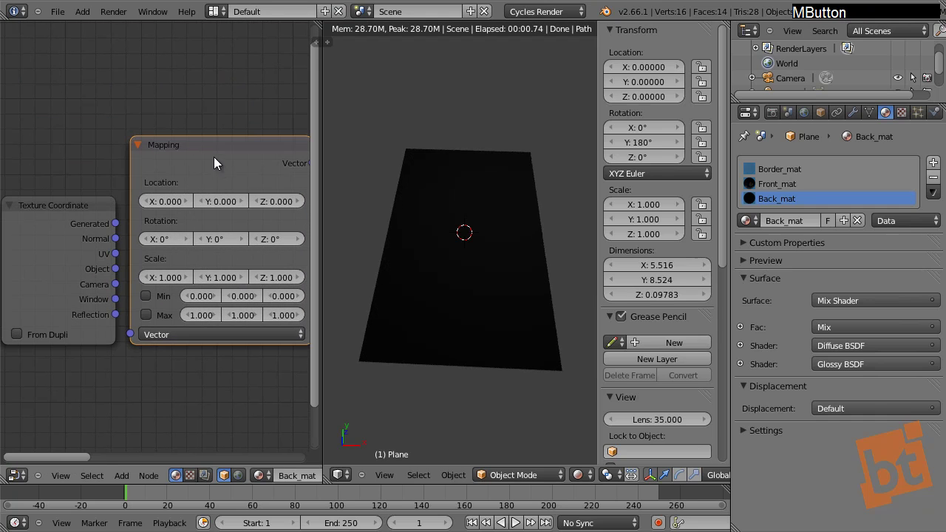
left_click_drag(214, 162, 218, 209)
scroll(146, 213, "down", 1)
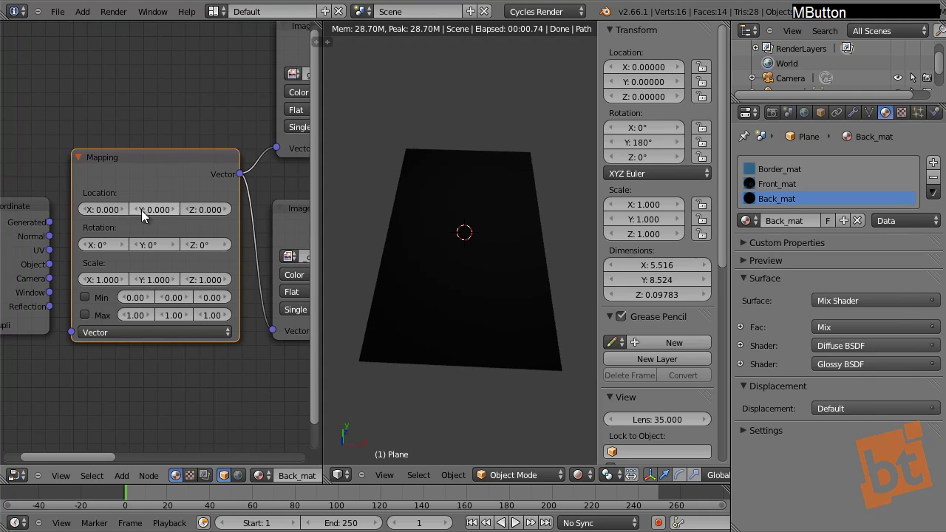
Step: Connect the Texture Coordinate node's UV output to the Mapping node's Vector input and set the Mapping X scale to -1
left_click_drag(49, 250, 71, 333)
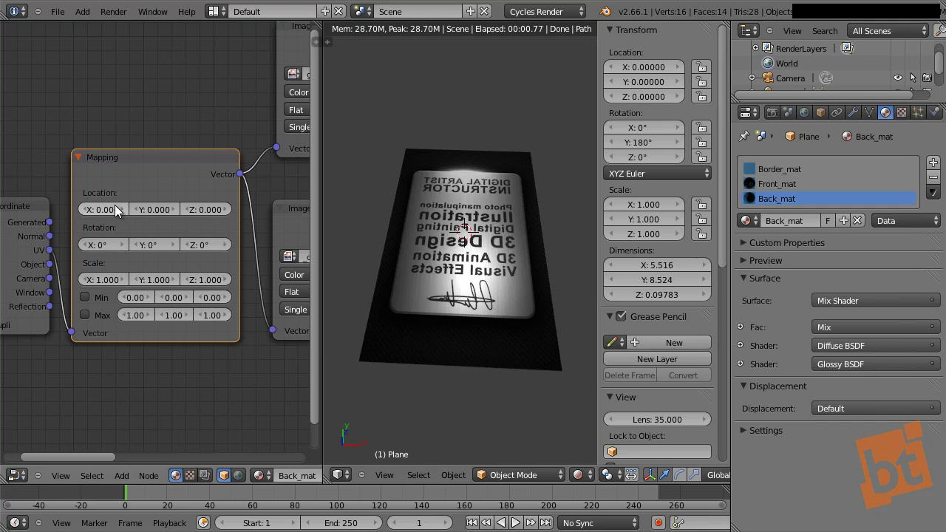
left_click(105, 282)
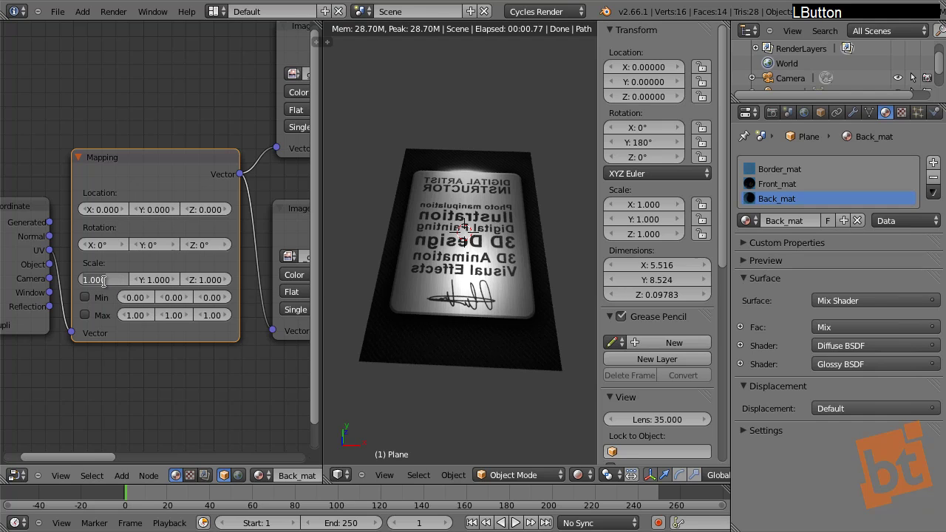
type("1")
key("Return")
middle_click_drag(517, 191, 439, 204, "shift")
middle_click_drag(473, 268, 507, 222, "shift")
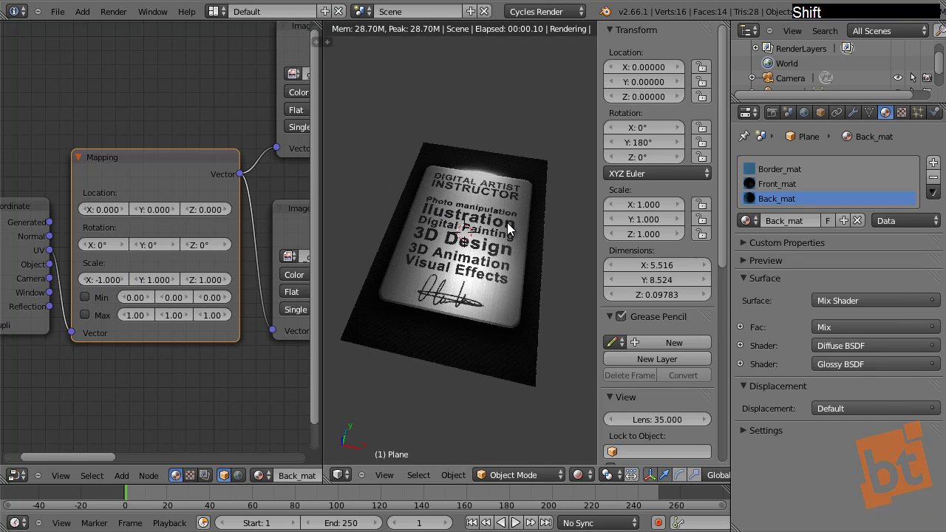
right_click(494, 237)
key("r")
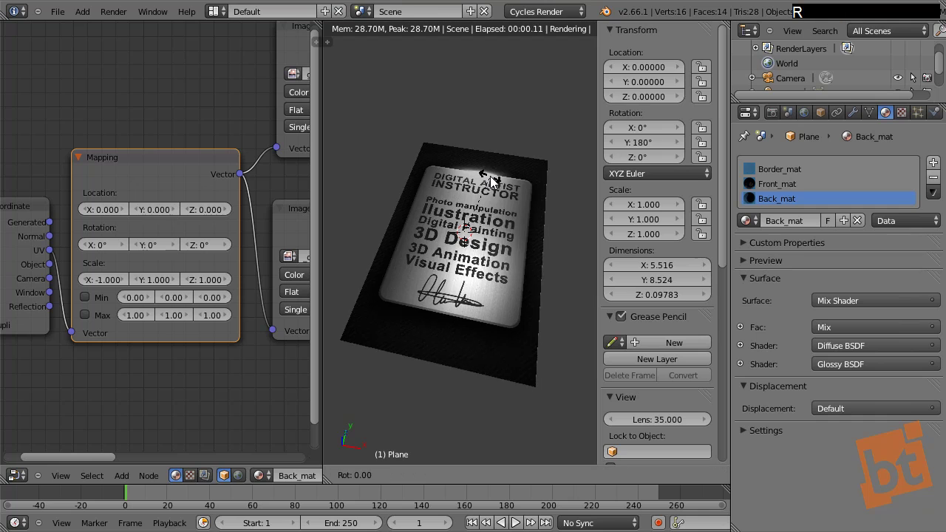
key("y")
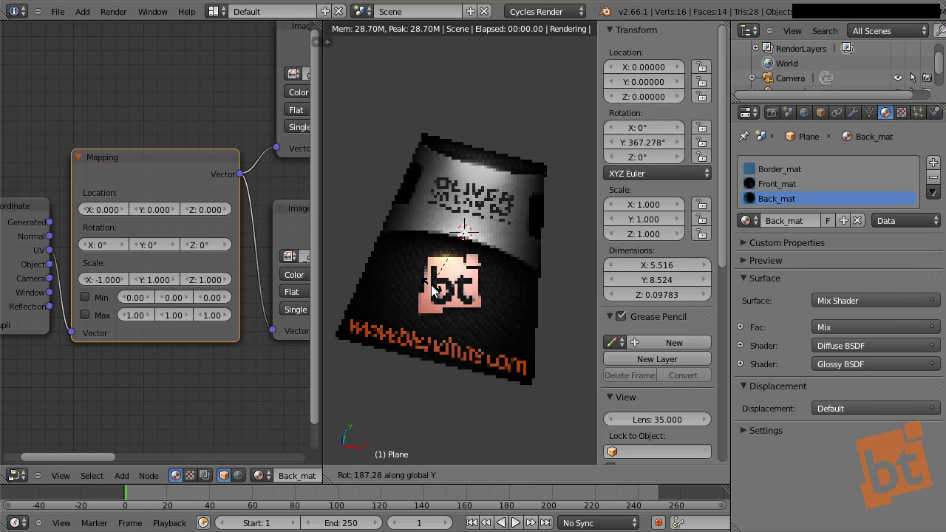
right_click(432, 277)
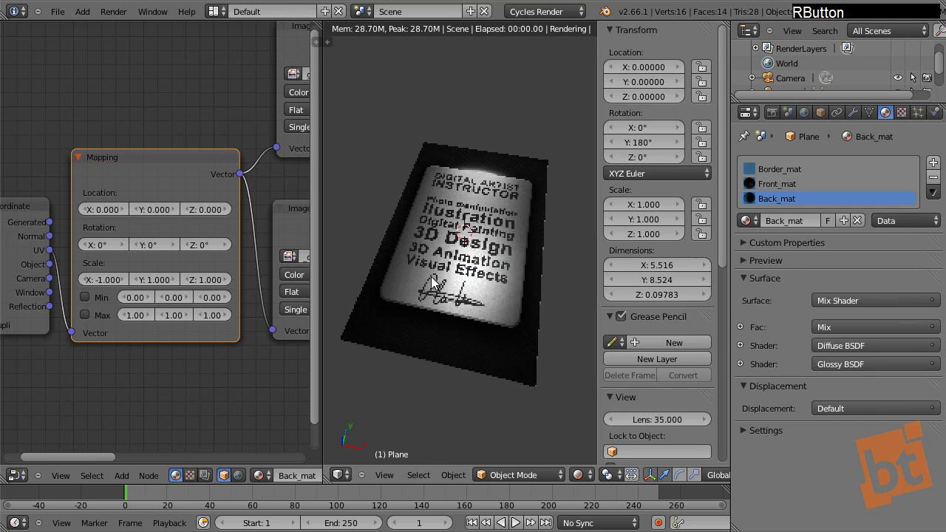
Step: Rotate the card 180° about the global Y axis so its front faces up
key("r")
key("y")
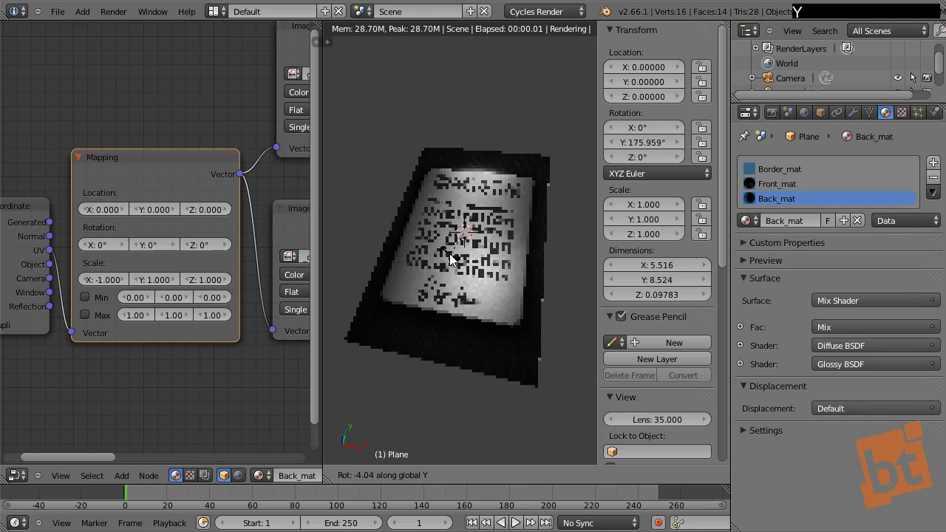
key("1")
key("8")
key("0")
key("Return")
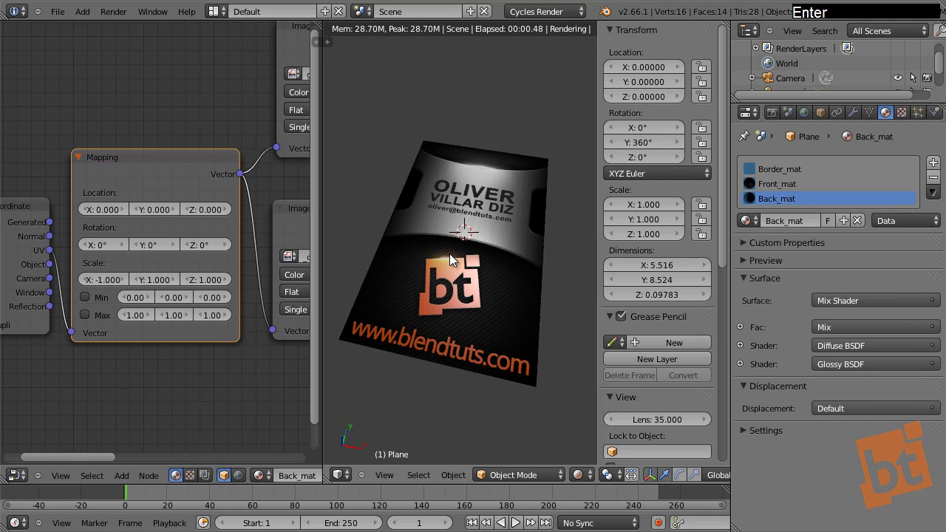
Step: Merge the node editor area into the 3D view and set the viewport shading to Solid
middle_click_drag(523, 353, 475, 355, "shift")
left_click_drag(325, 480, 222, 462)
middle_click_drag(296, 328, 335, 428)
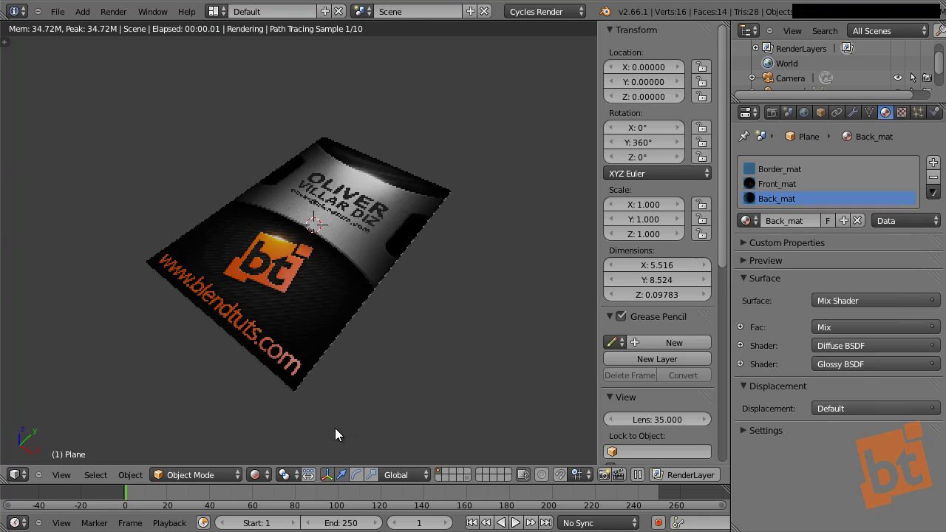
left_click(258, 476)
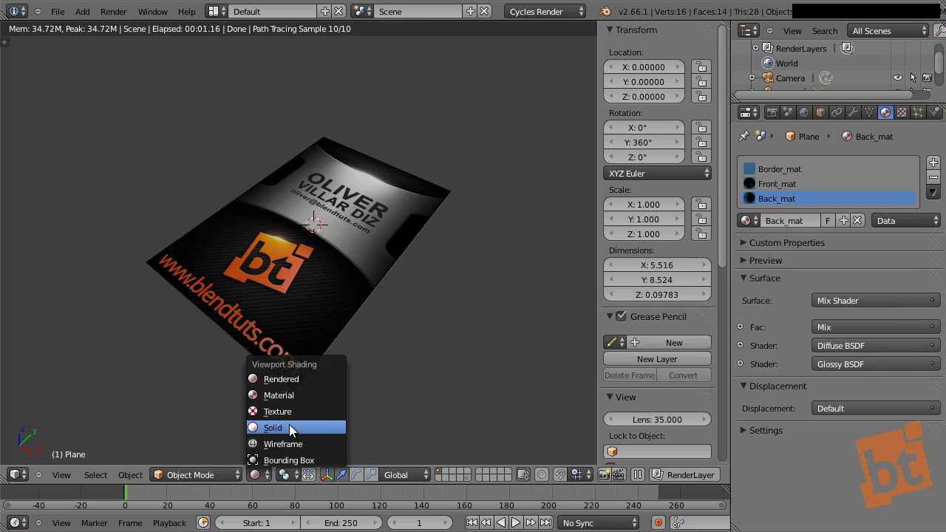
left_click(289, 427)
mouse_move(315, 370)
middle_mouse_down("shift")
mouse_move(407, 263)
mouse_move(436, 205)
mouse_move(432, 148)
middle_mouse_up("shift")
Step: Delete the lamp above the card
key("a")
right_click(427, 116)
key("x")
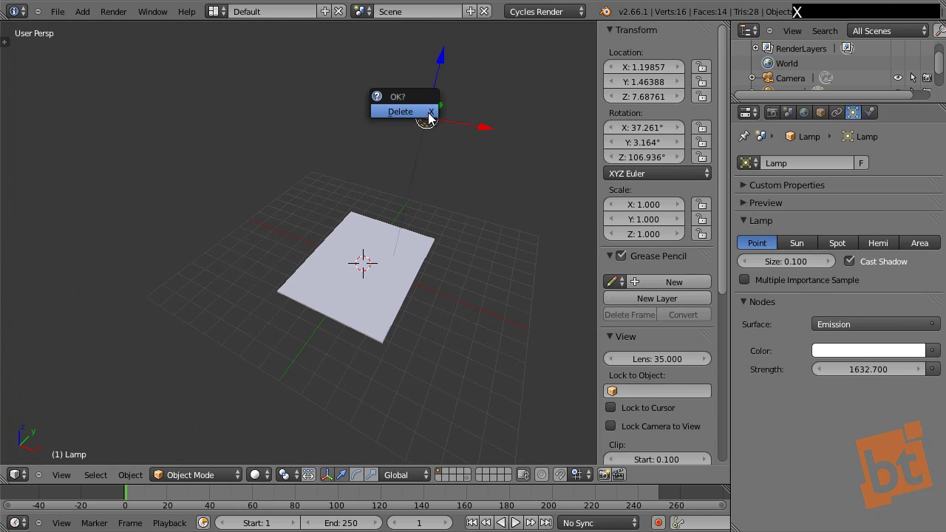
left_click(428, 113)
middle_click_drag(361, 200, 389, 212)
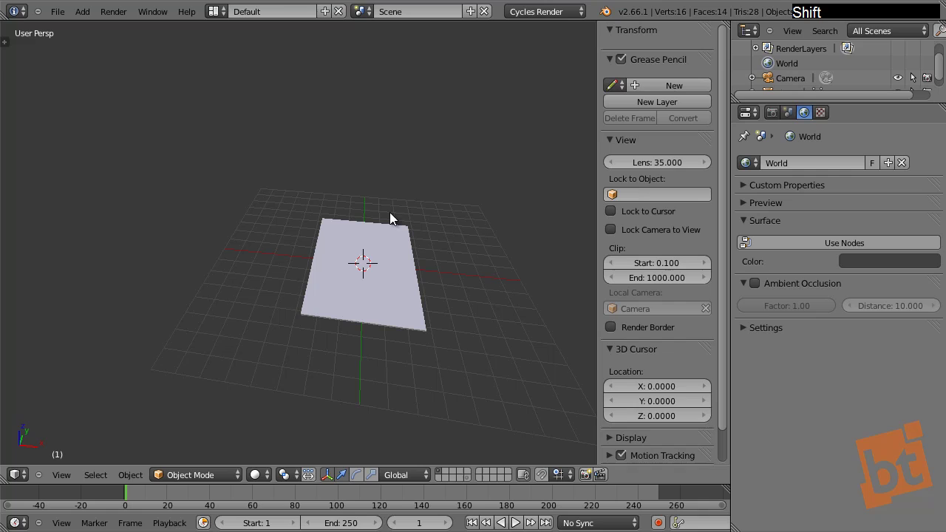
Step: Add a mesh plane at the scene origin while viewing the card from the top
right_click(368, 251)
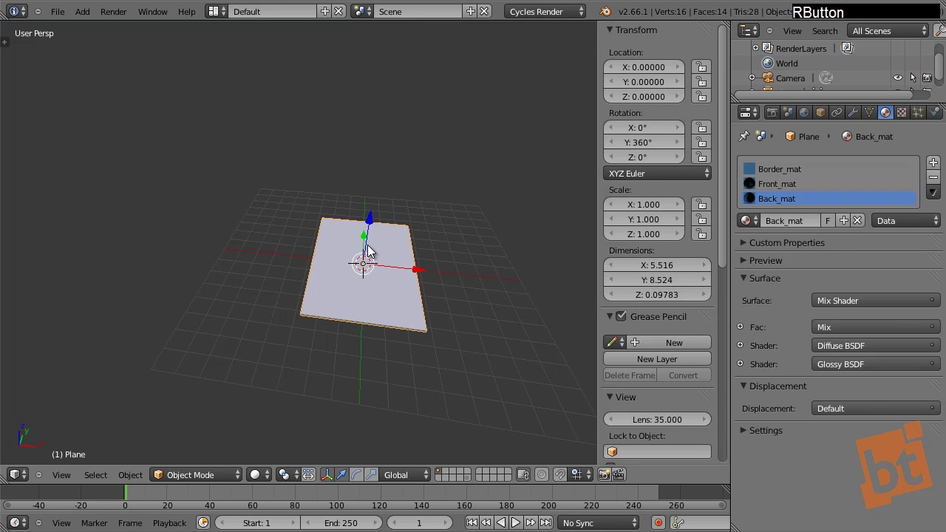
key("KP_7")
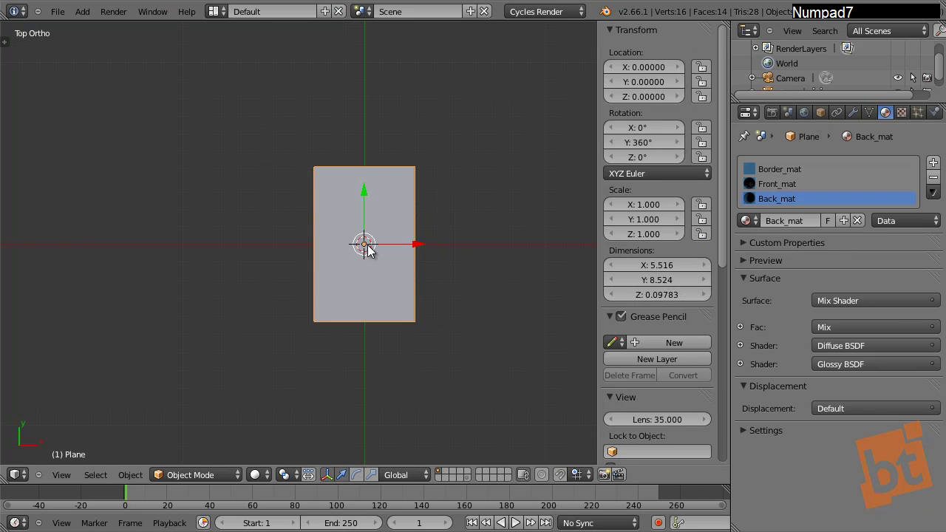
key("a")
key("shift+a")
mouse_move(440, 156)
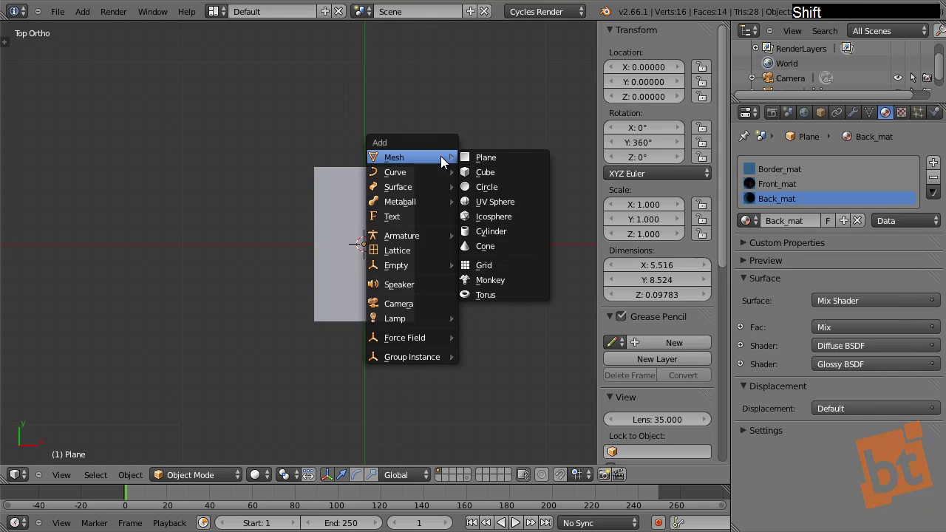
left_click(497, 156)
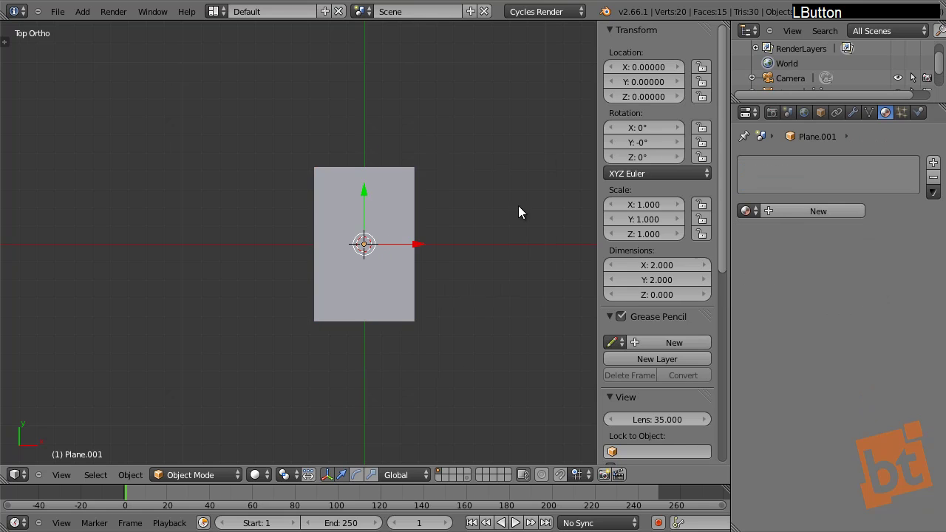
Step: Set the new plane's X and Y dimensions to 350
left_click(645, 264)
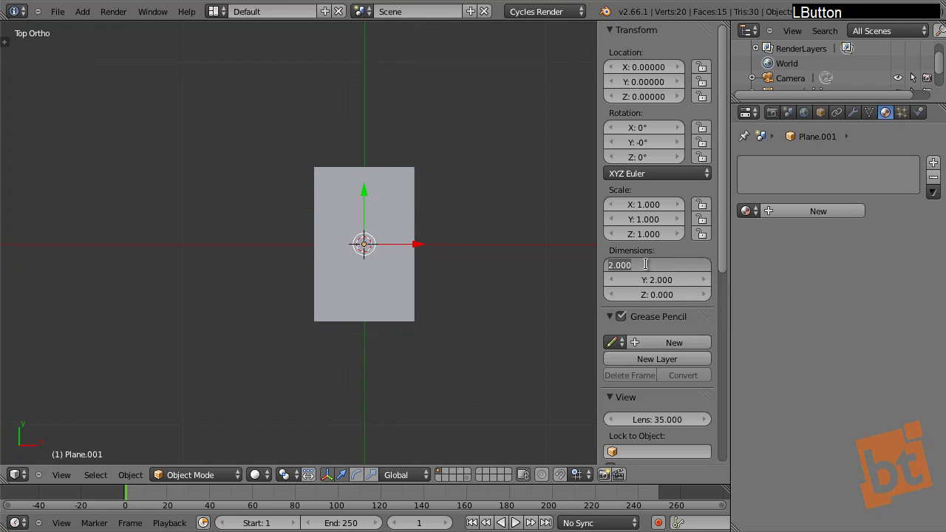
type("350")
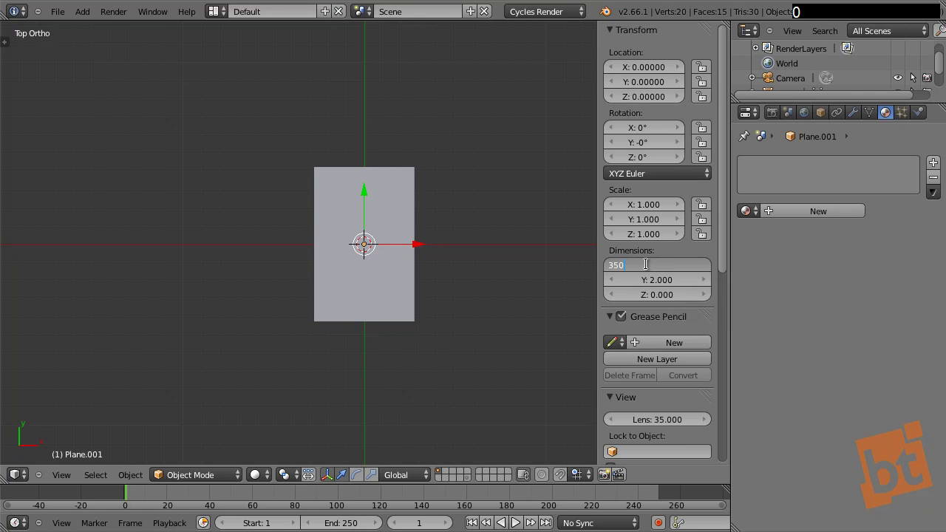
key("Tab")
type("350")
key("Return")
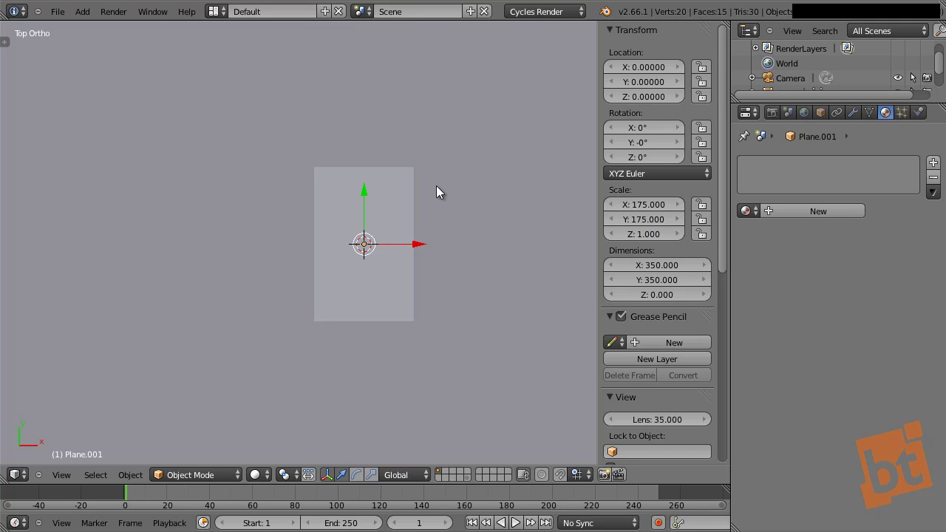
Step: Apply the scale of the large ground plane
right_click(488, 180)
key("ctrl+a")
left_click(487, 182)
middle_click_drag(488, 300, 374, 243)
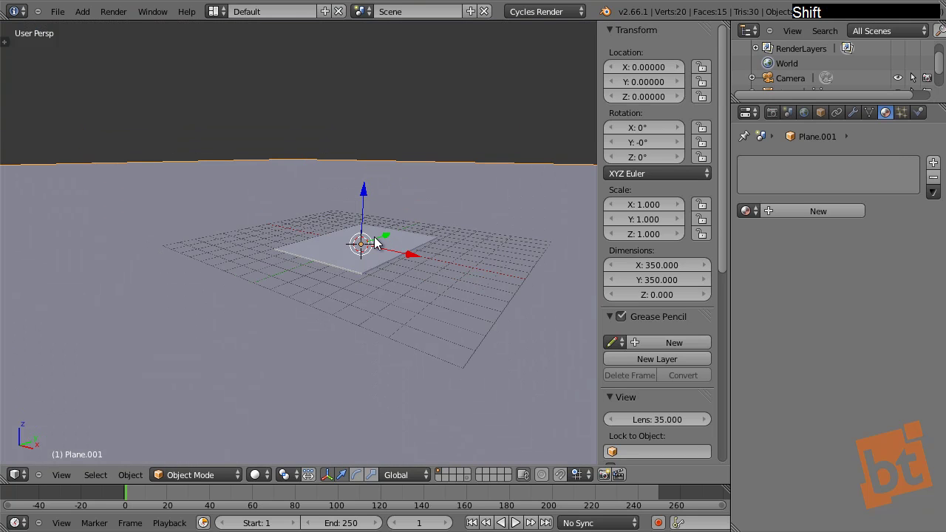
Step: Move the card straight up along the Z axis to a height of about 9.19 above the ground plane
right_click(394, 237)
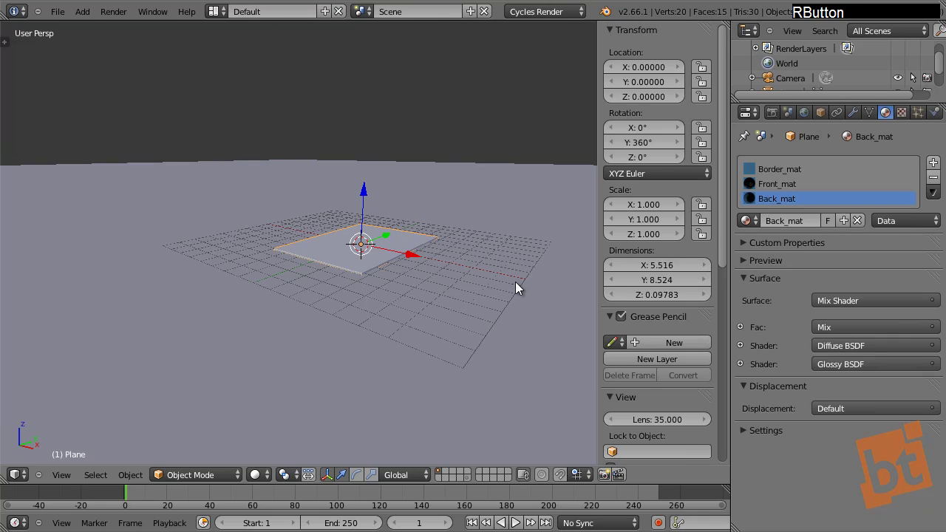
key("g")
key("z")
left_click(457, 96)
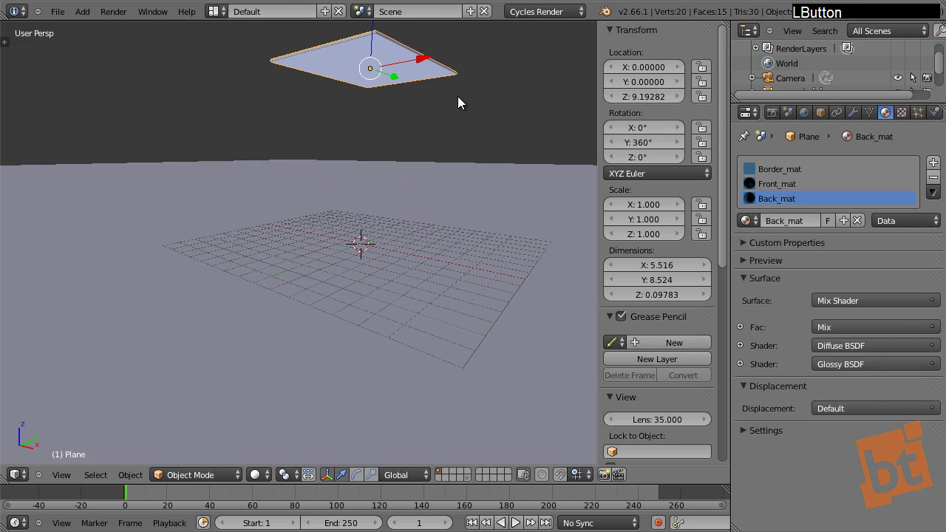
middle_click_drag(458, 96, 457, 122)
key("a")
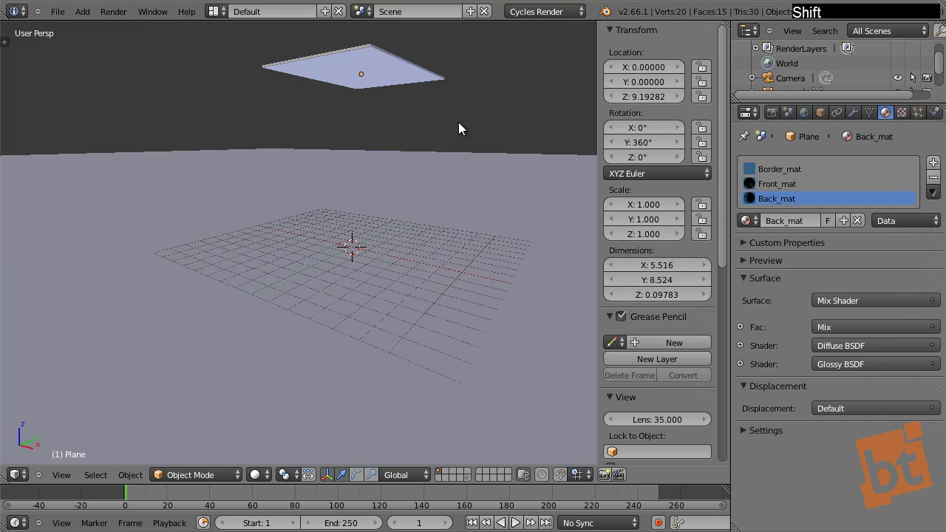
Step: Enable Rigid Body physics on both the card and the ground plane
key("F9")
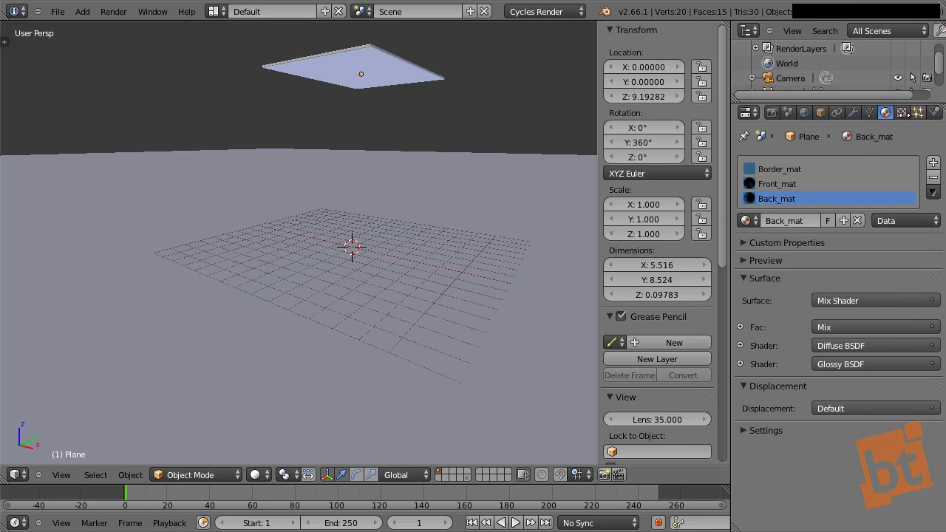
middle_click_drag(925, 116, 922, 124)
left_click(931, 112)
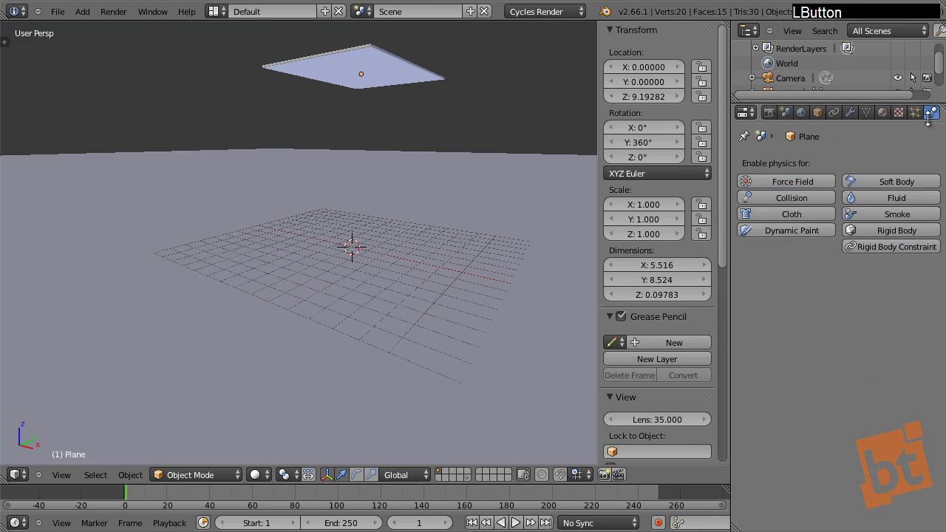
right_click(399, 72)
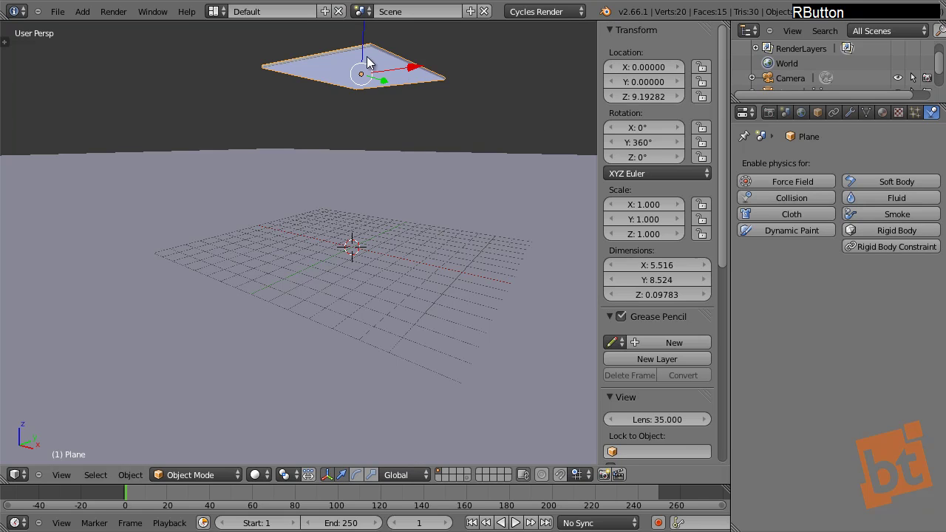
left_click(892, 230)
right_click(445, 208)
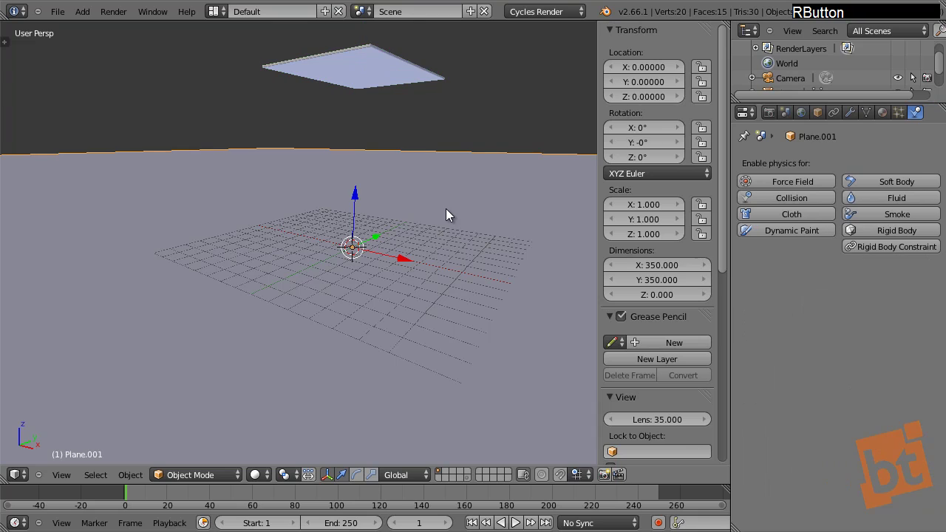
left_click(897, 230)
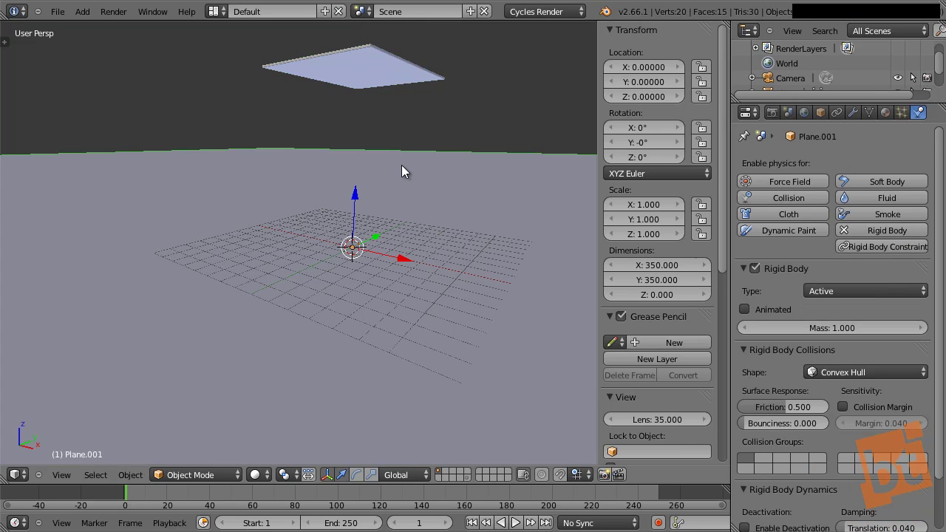
Step: Play back the rigid body simulation once and set the ground plane's rigid body type to Passive
key("alt+a")
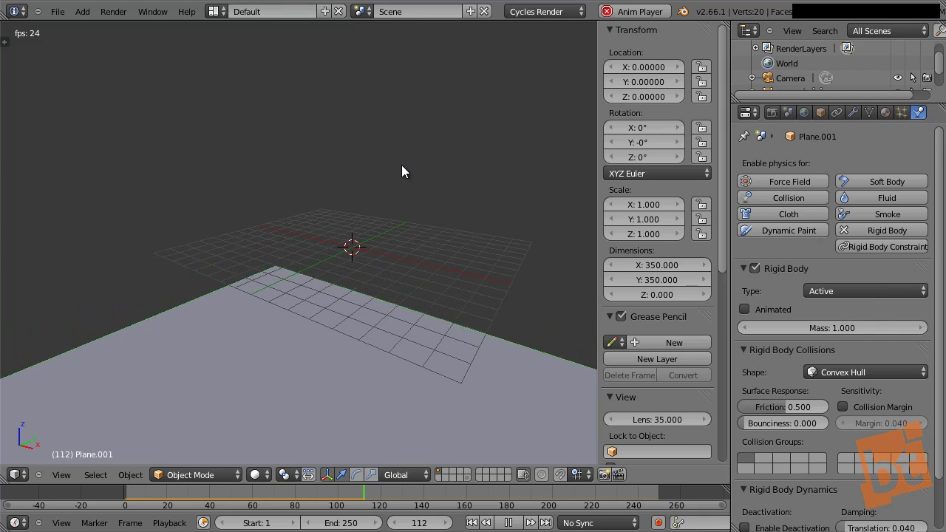
key("Escape")
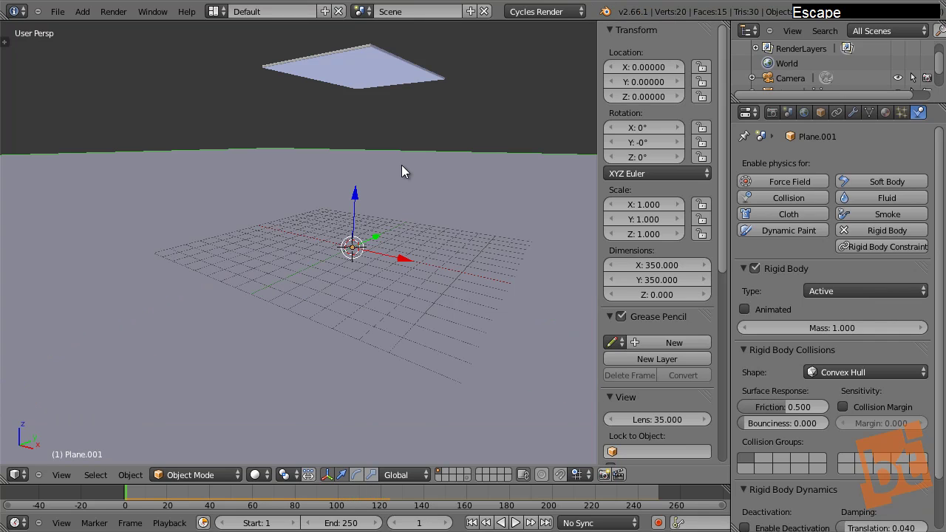
right_click(426, 167)
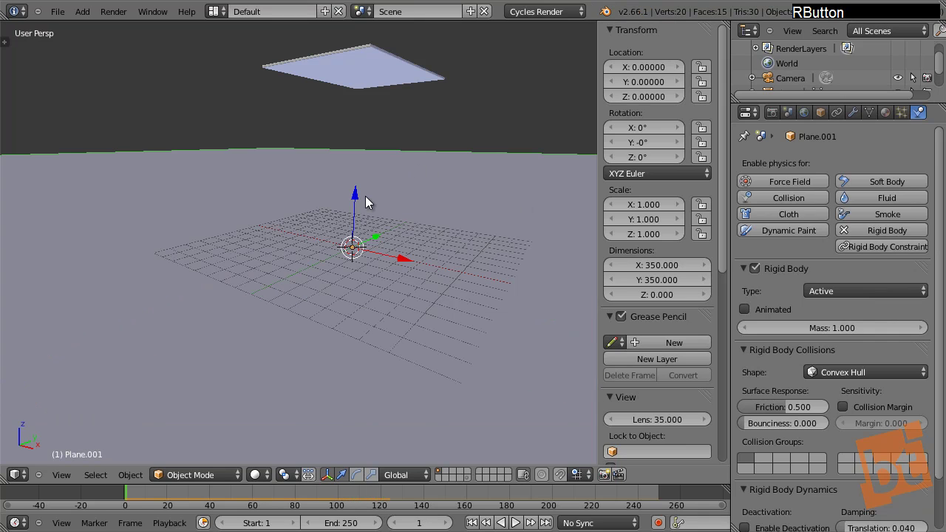
left_click(861, 293)
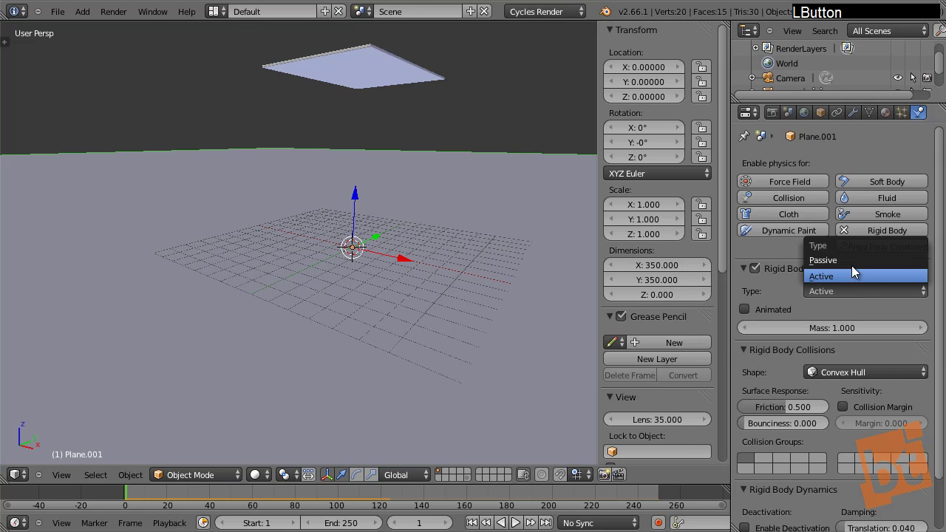
left_click(849, 258)
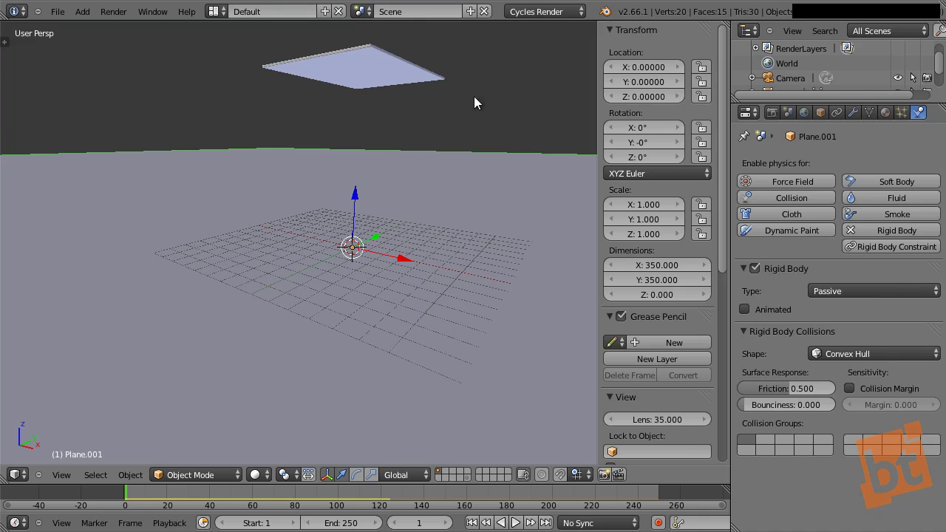
Step: Play the simulation to check how the card falls onto the passive ground plane, and select the card
key("alt+a")
middle_click_drag(495, 111, 472, 220)
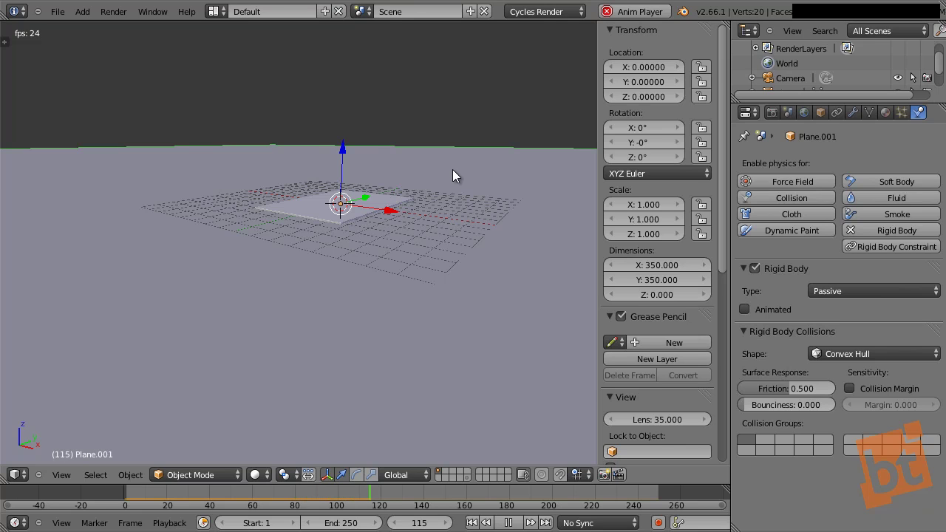
key("Escape")
middle_click_drag(452, 166, 440, 274)
right_click(368, 135)
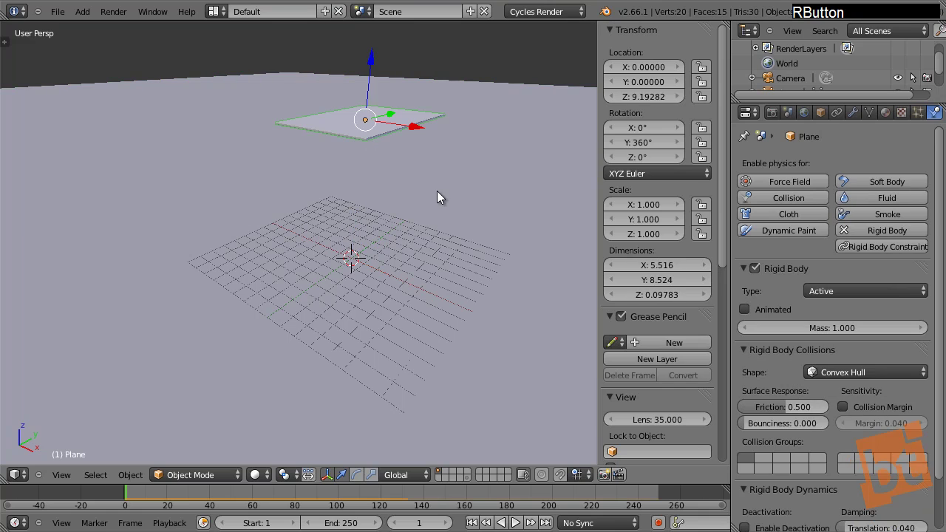
Step: Tilt the raised card freely to about -13.57° on X, -11.58° on Y and 1.83° on Z
key("r")
key("r")
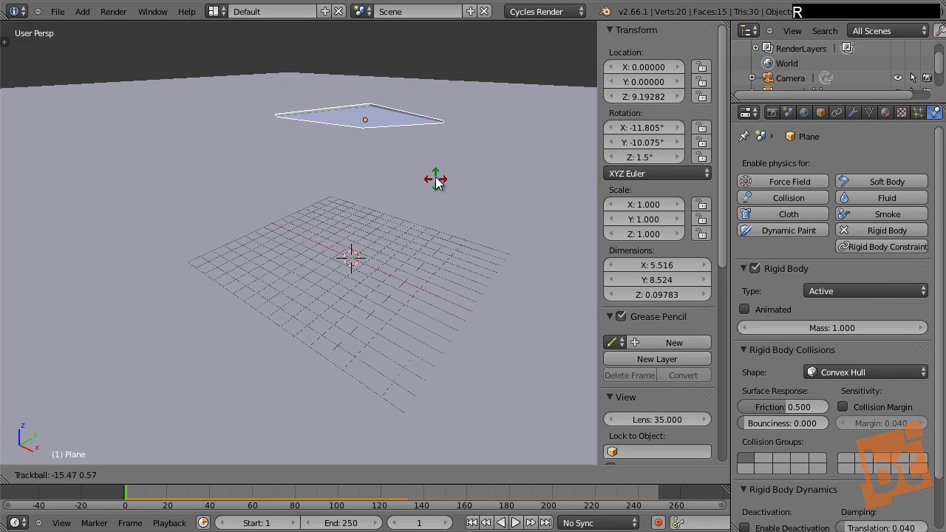
left_click(435, 175)
Step: Play the simulation to examine how the tilted card lands on the ground plane
middle_click_drag(435, 176, 379, 204, "shift")
key("alt+a")
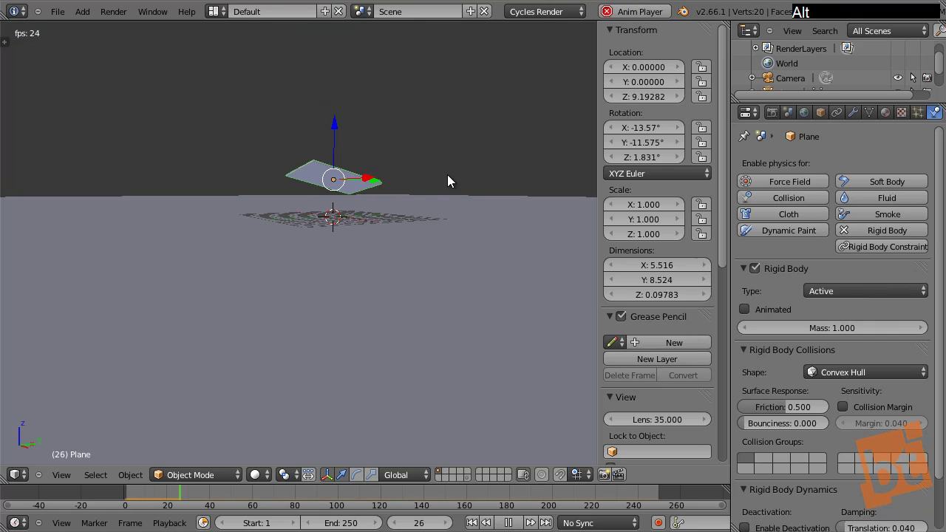
mouse_move(399, 253)
middle_mouse_down()
mouse_move(382, 266)
mouse_move(382, 247)
mouse_move(390, 280)
mouse_move(402, 267)
mouse_move(416, 289)
mouse_move(403, 262)
mouse_move(416, 266)
mouse_move(418, 293)
mouse_move(353, 276)
mouse_move(398, 288)
mouse_move(386, 264)
middle_mouse_up()
key("Escape")
Step: Subdivide the ground plane's mesh twice in Edit Mode
right_click(363, 231)
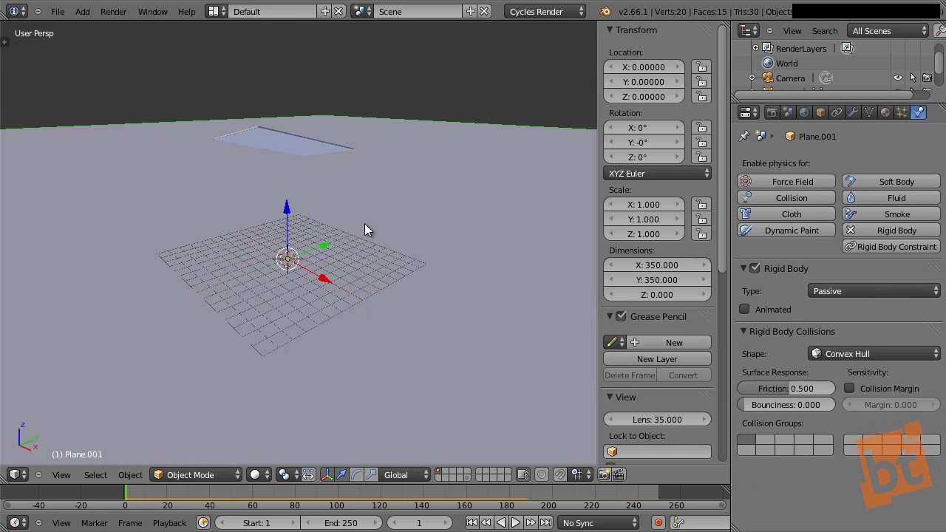
key("Tab")
middle_click_drag(329, 304, 328, 281)
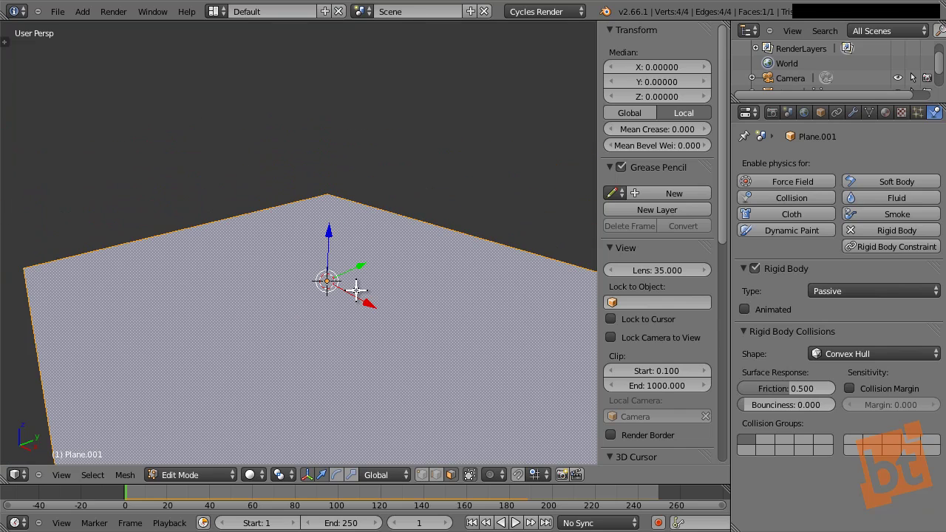
key("w")
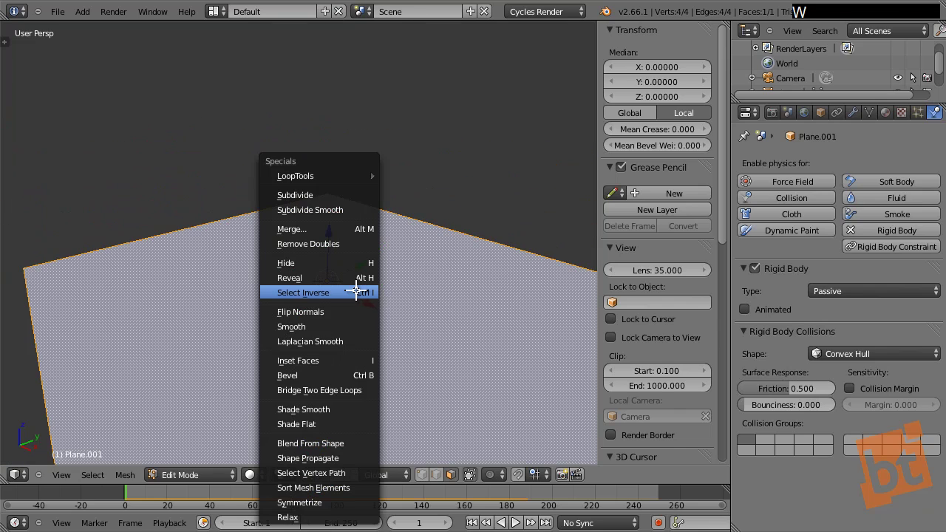
left_click(337, 193)
key("w")
left_click(338, 195)
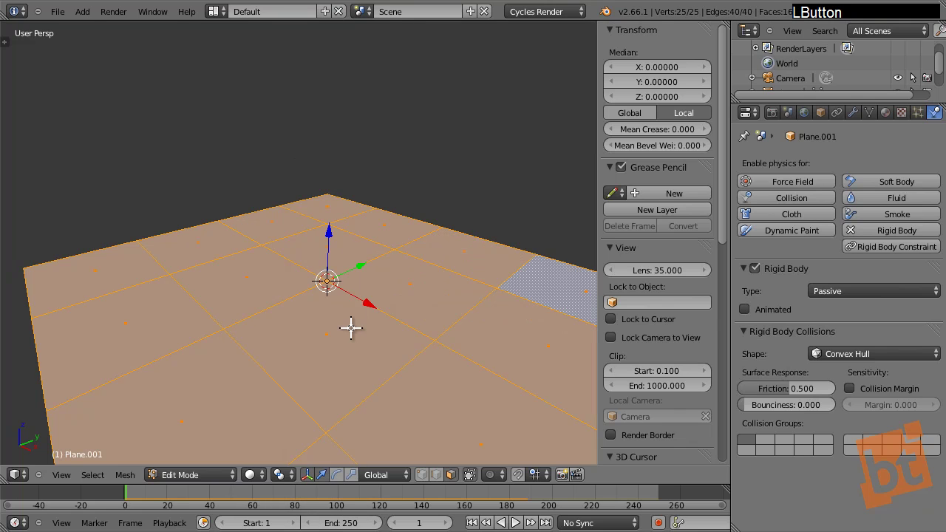
Step: Extrude the whole ground mesh downward by about 3.48, return to Object Mode and replay the simulation
middle_click_drag(357, 328, 405, 164)
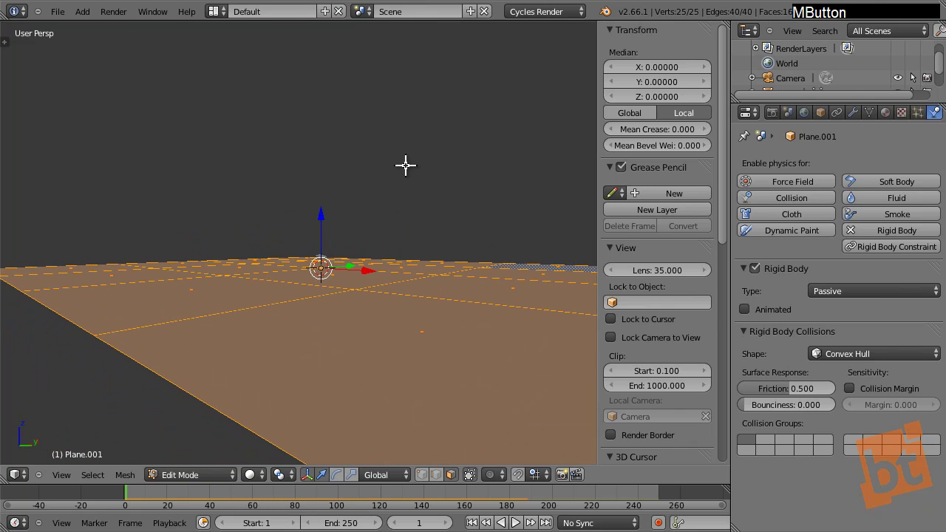
key("e")
key("shift")
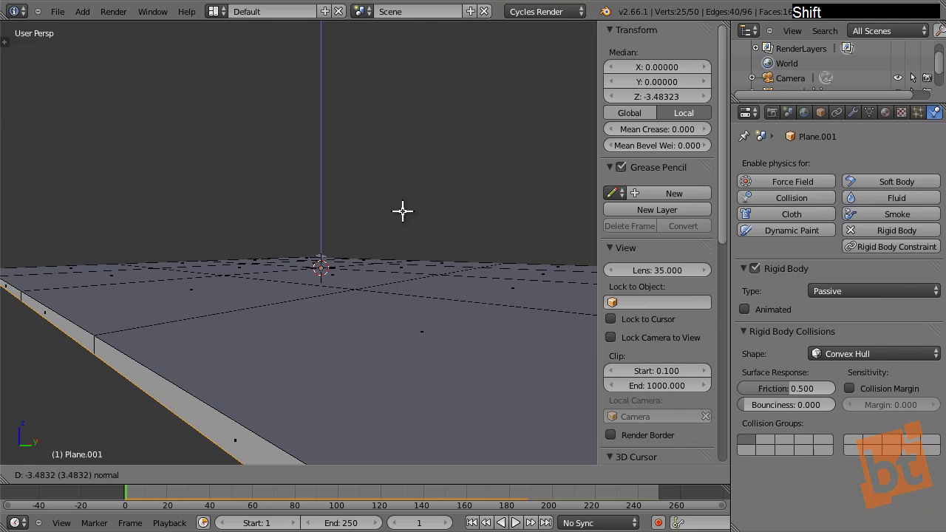
left_click(403, 212)
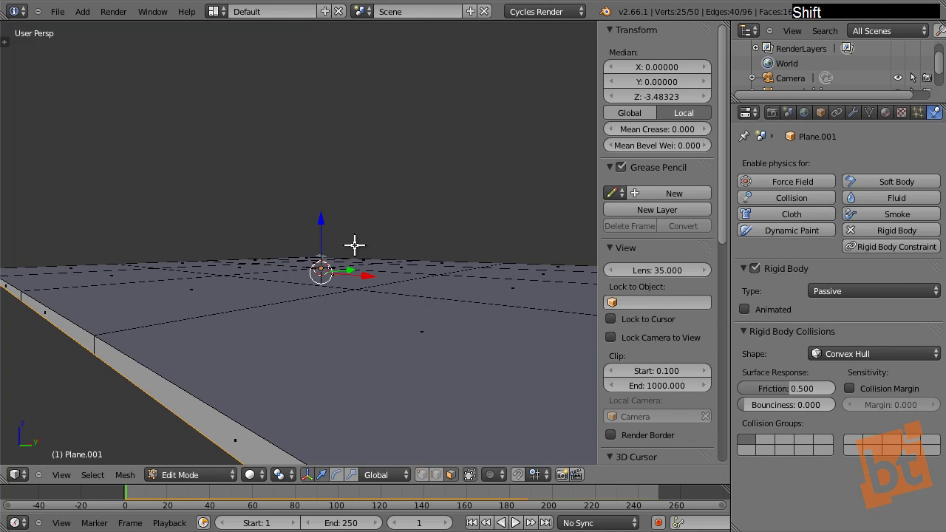
middle_click_drag(354, 243, 304, 309, "shift")
key("Tab")
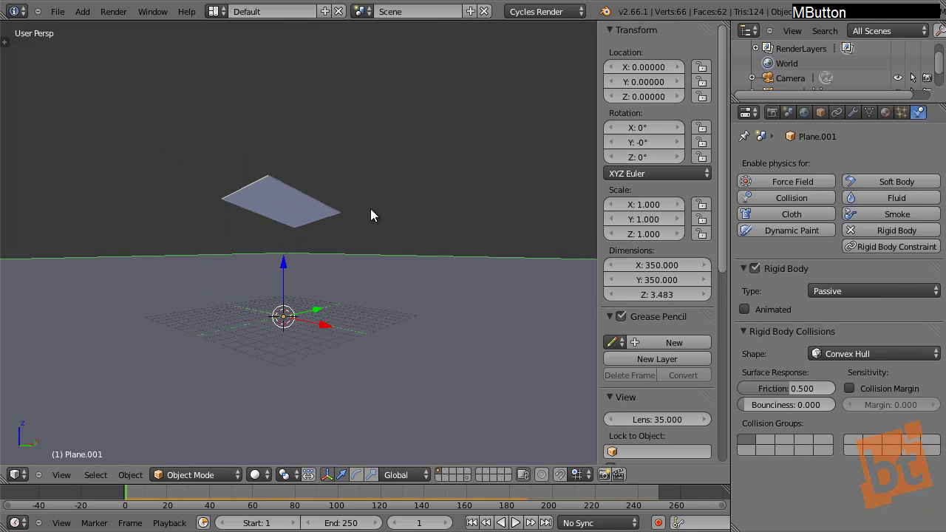
key("alt+a")
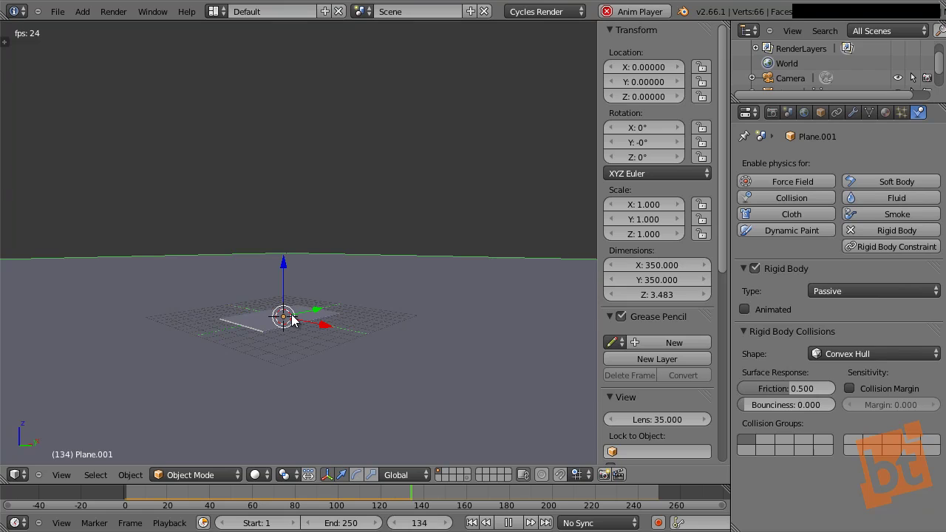
key("Escape")
Step: Enable Collision Margin on the card's rigid body and replay the simulation
right_click(289, 225)
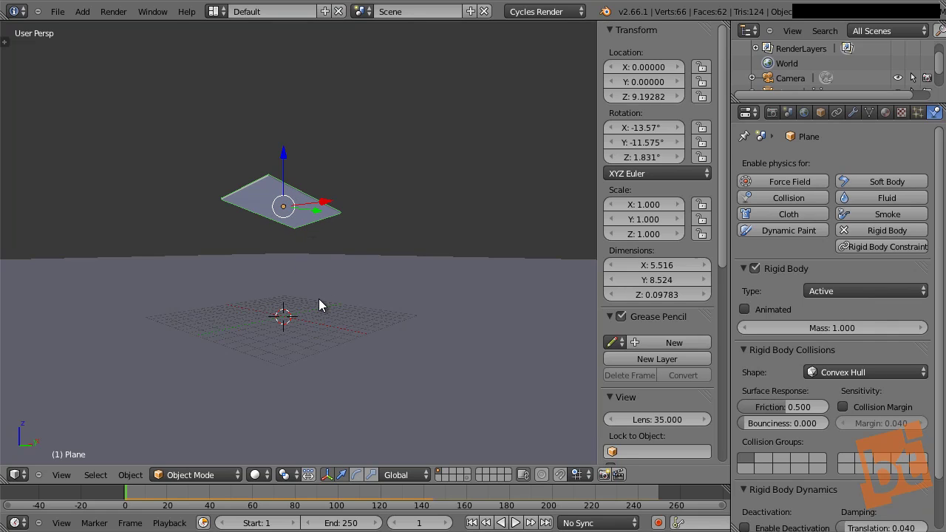
left_click(843, 407)
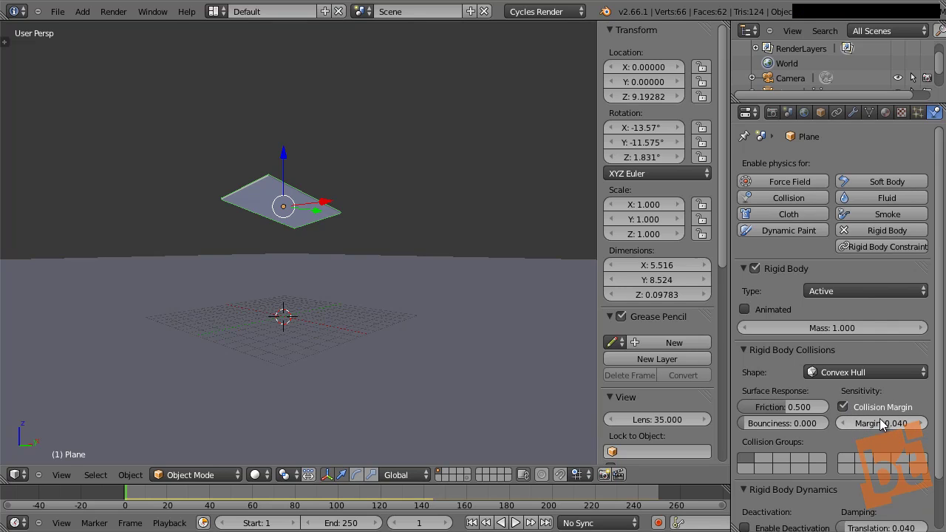
key("alt+a")
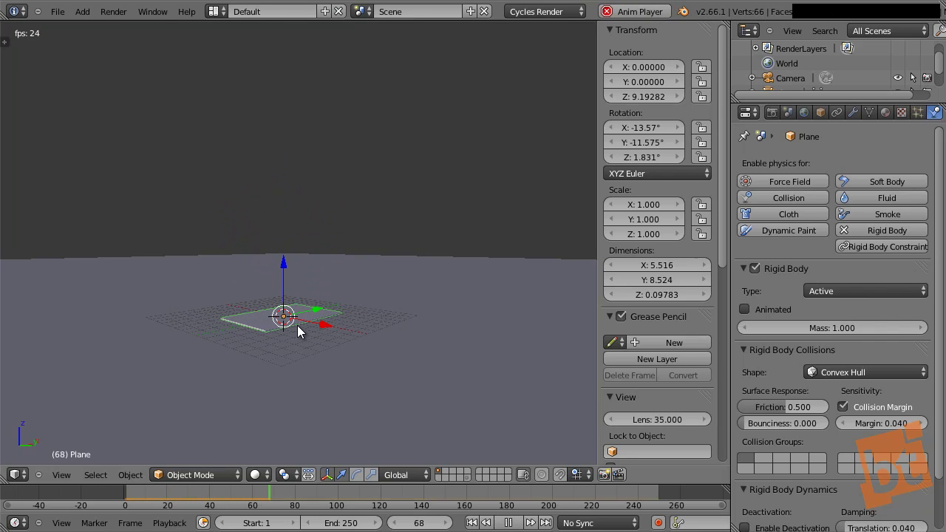
key("Escape")
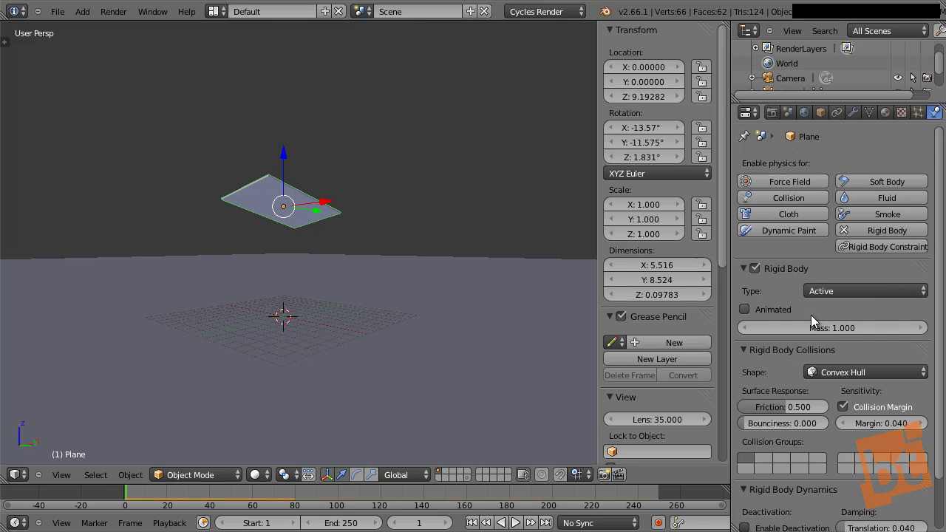
Step: Examine the scene's Rigid Body World settings, expanding the Rigid Body Cache and Rigid Body Field Weights options
middle_click_drag(810, 315, 814, 280)
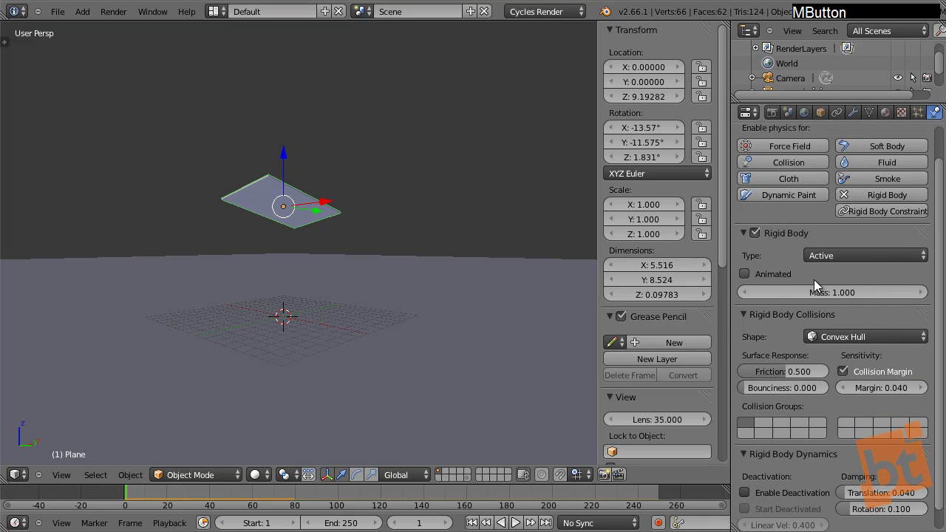
key("F9")
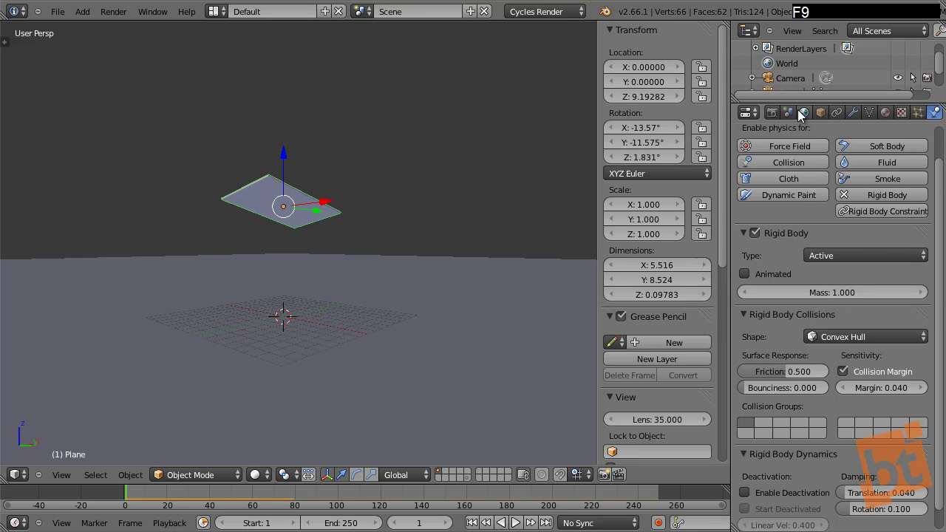
left_click(788, 111)
middle_click_drag(810, 274, 817, 174)
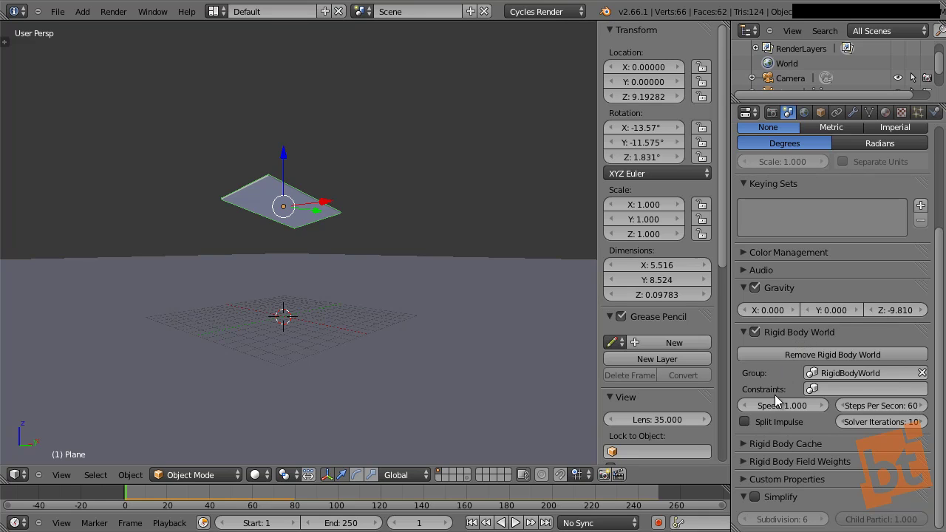
left_click(741, 459)
middle_click_drag(791, 448, 738, 333)
left_click(743, 334)
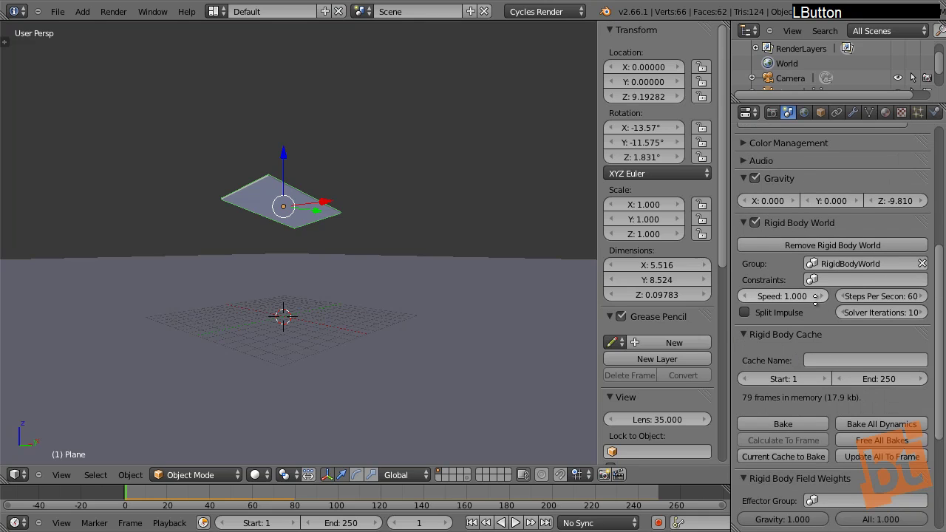
middle_click_drag(812, 300, 857, 312)
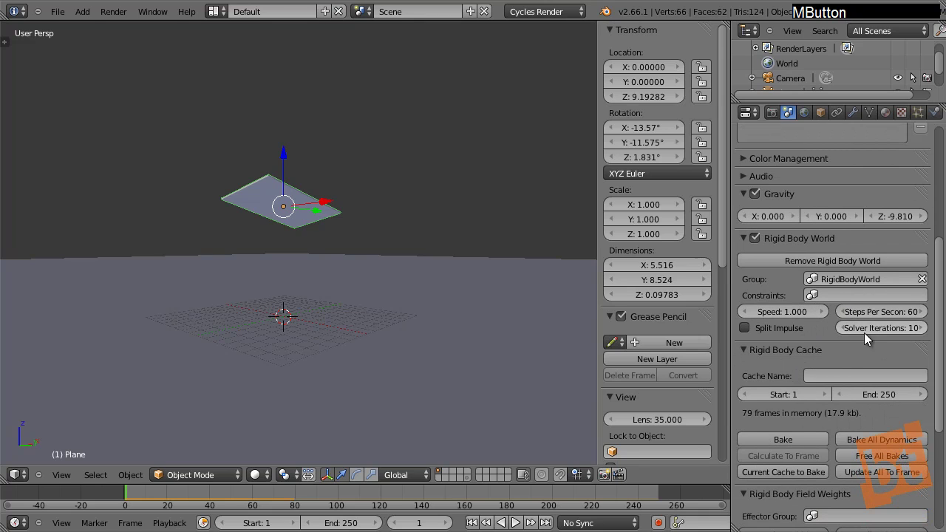
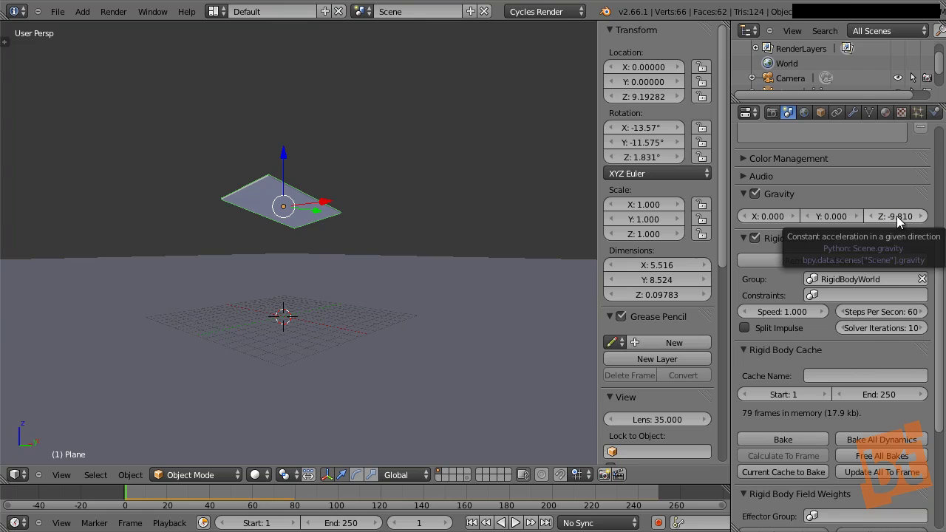
Step: Set the scene's Z gravity to about -35.71 and play the simulation to check the faster fall
left_click_drag(896, 216, 886, 216)
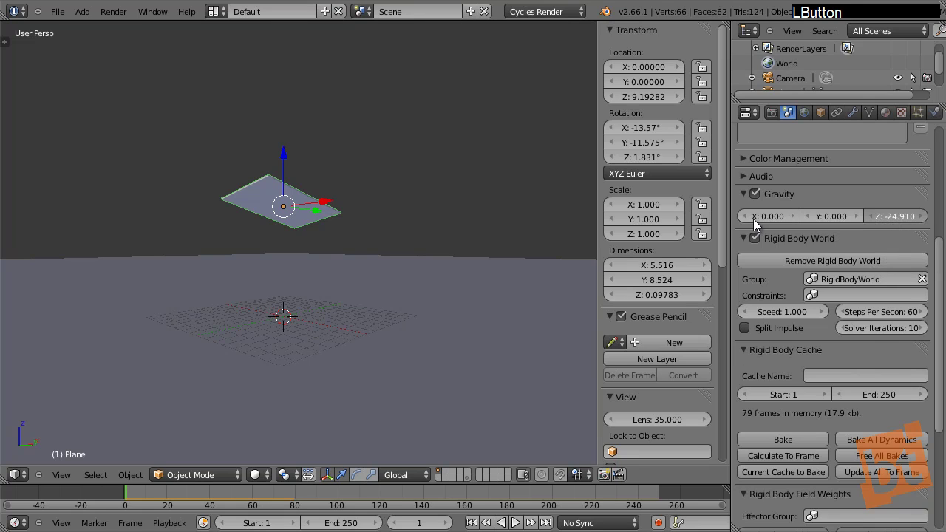
left_click_drag(753, 219, 739, 219)
key("alt+a")
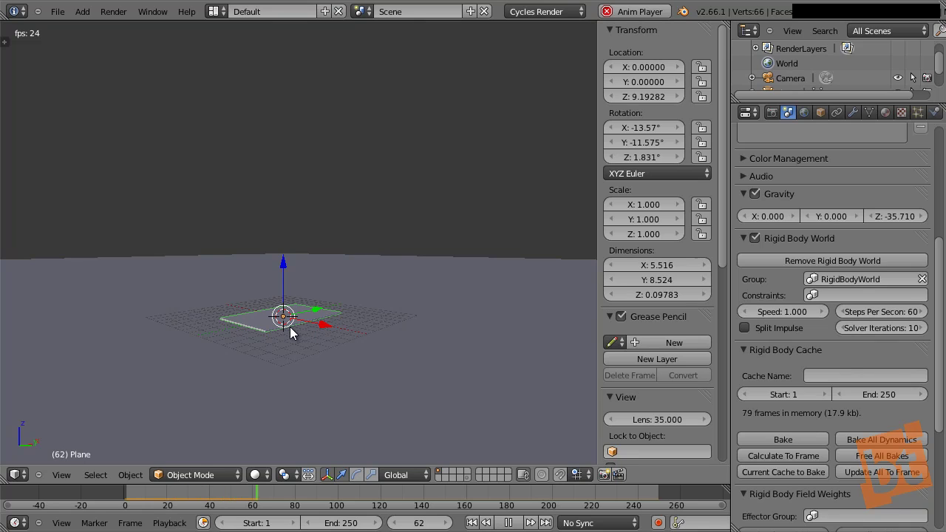
key("Escape")
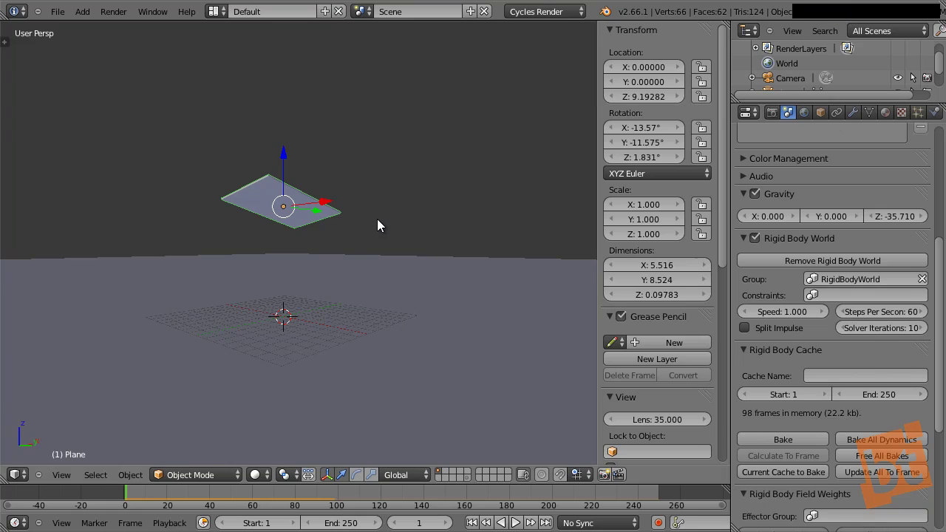
Step: Duplicate the card straight up along Z by about 3.91 and show the widened object tools beside the view
key("shift+d")
key("z")
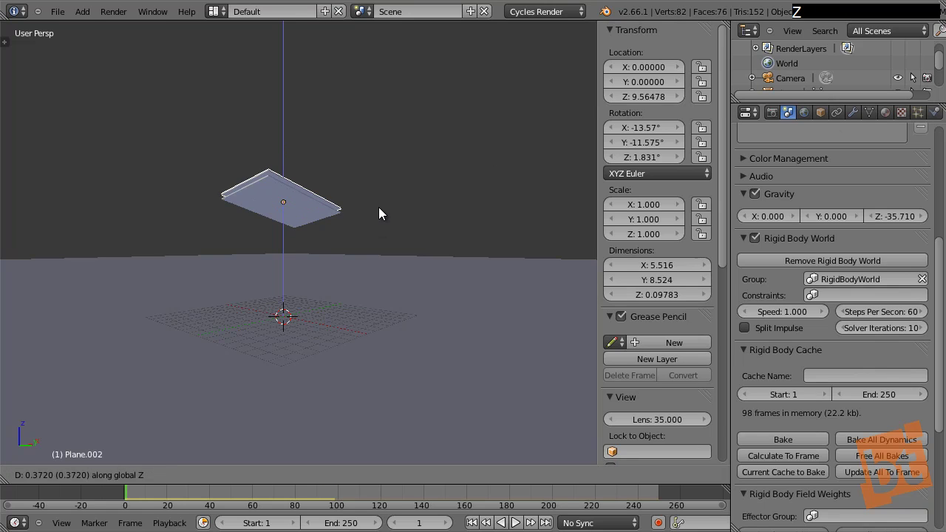
left_click(377, 172)
middle_click_drag(281, 191, 327, 213, "shift")
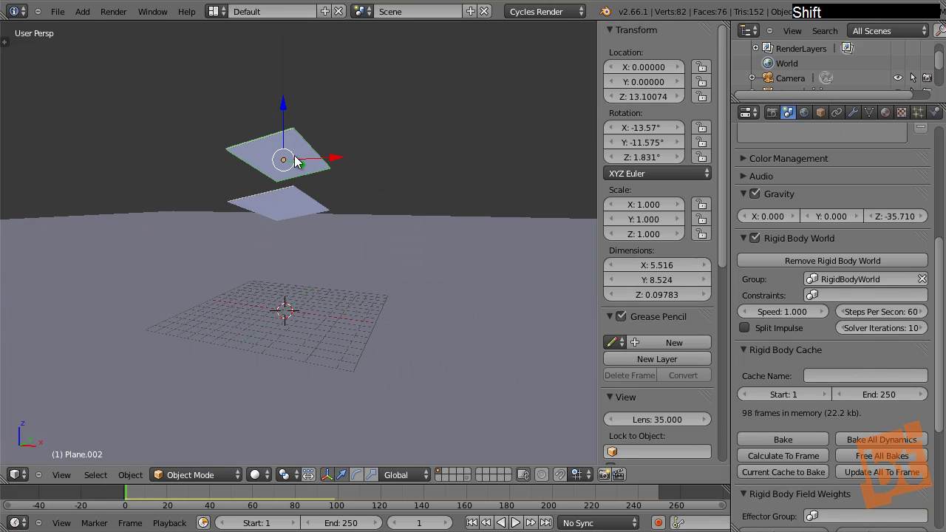
key("t")
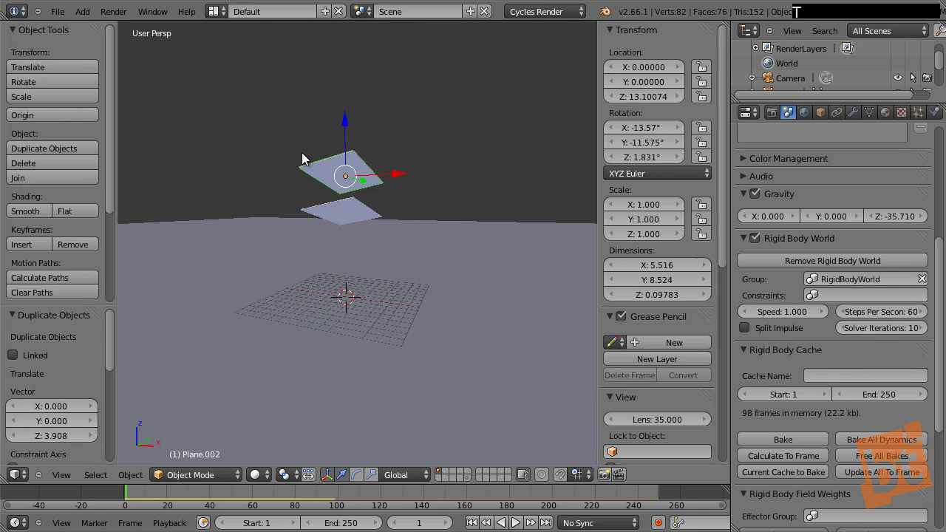
middle_click_drag(392, 194, 368, 179, "shift")
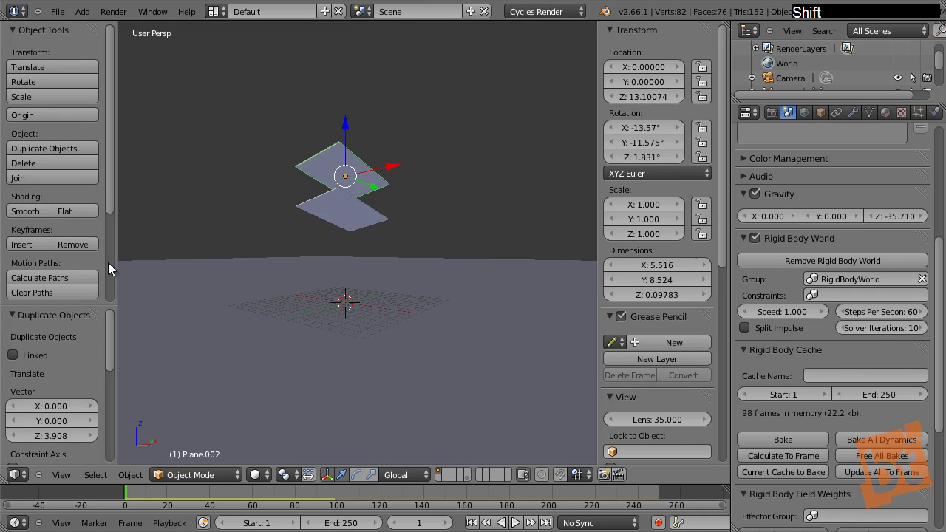
left_click_drag(115, 263, 129, 263)
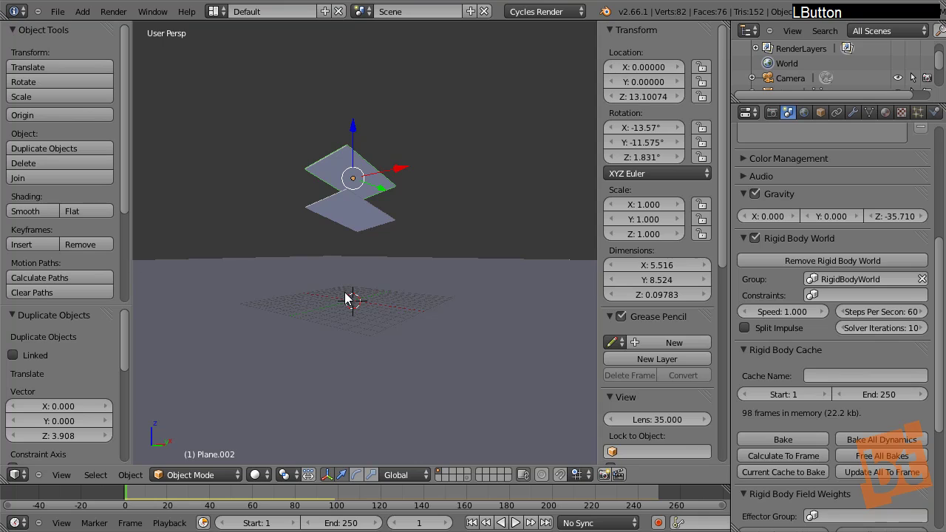
middle_click_drag(364, 224, 352, 260, "shift")
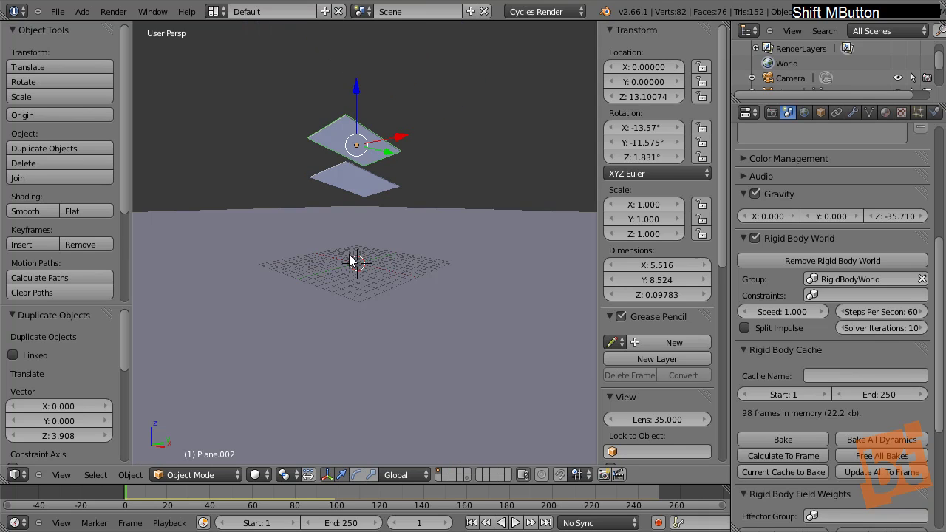
Step: Set the rigid body friction of the lower, original card to about 0.822
right_click(357, 186)
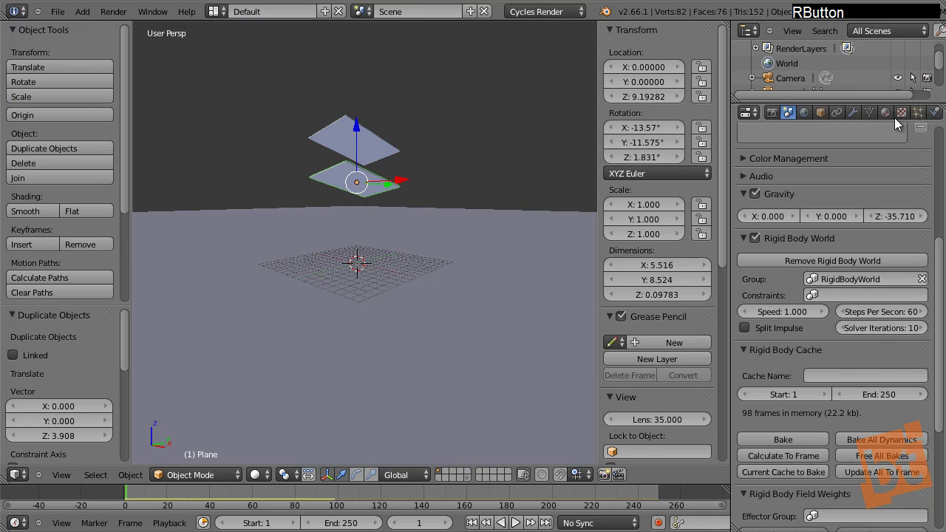
left_click(933, 113)
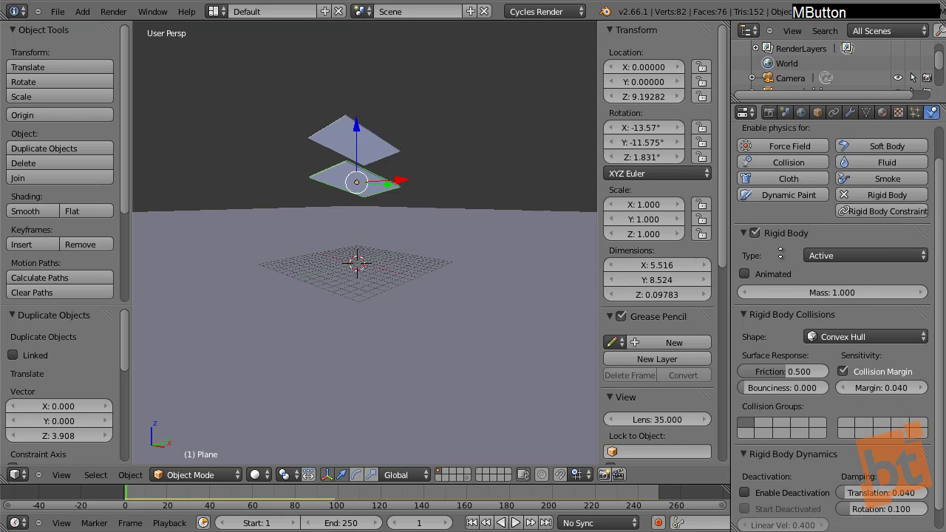
middle_click_drag(780, 254, 769, 209)
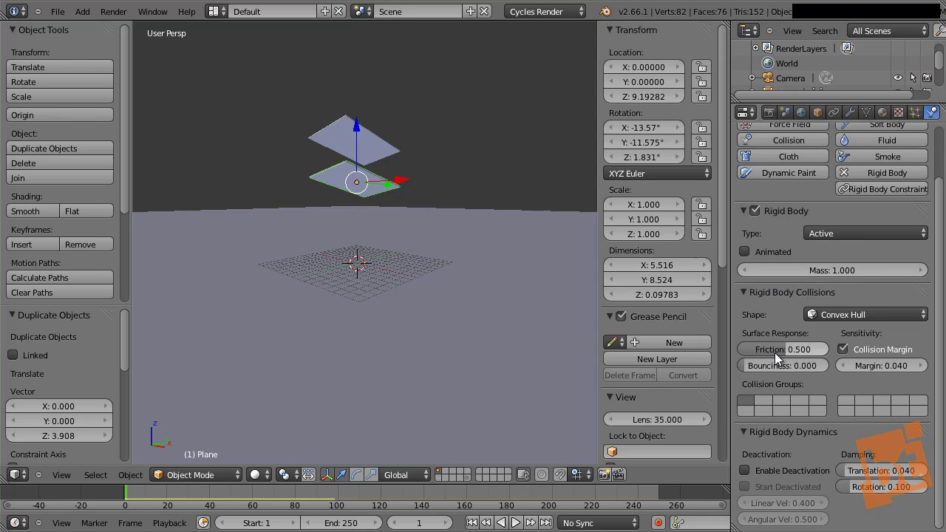
left_click_drag(797, 345, 795, 350)
left_click_drag(816, 352, 813, 349)
Step: Copy the rigid body settings from the lower card to the upper card, with the lower card as the active object
right_click(379, 148)
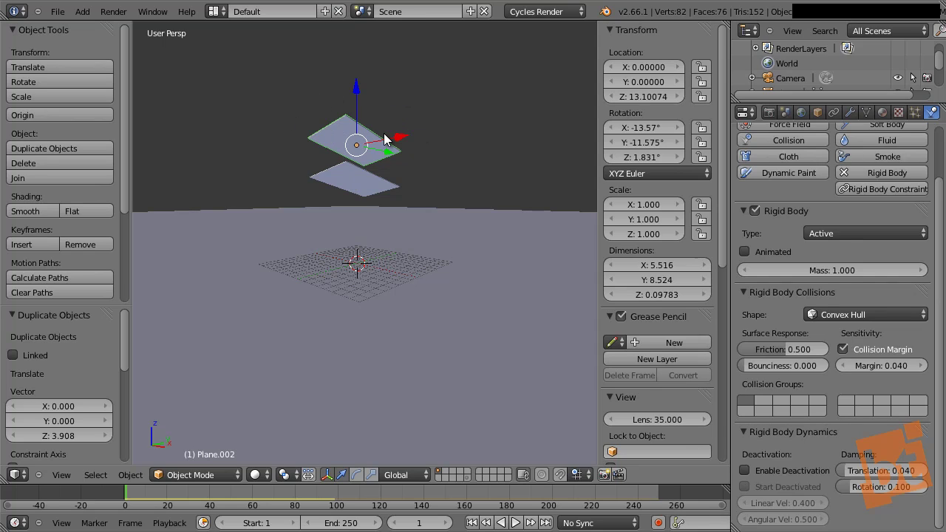
right_click(361, 188, "shift")
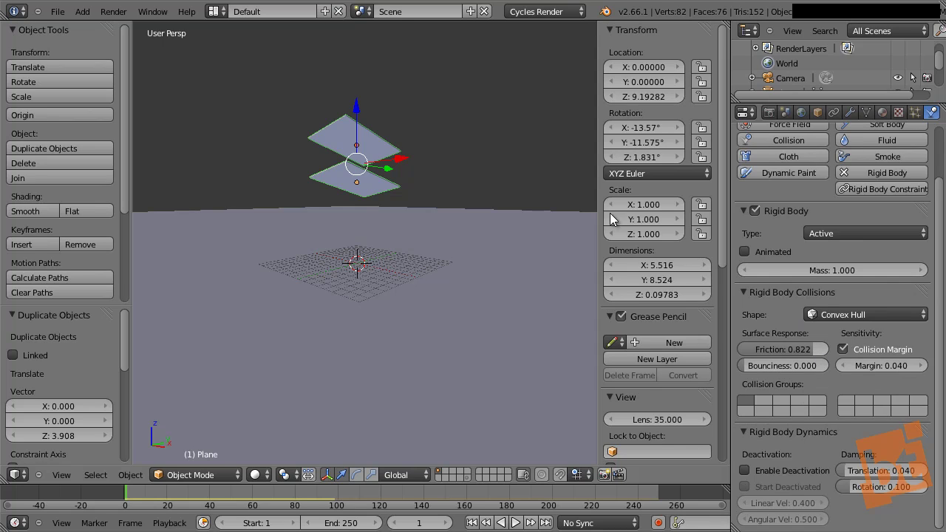
middle_click_drag(49, 292, 51, 111)
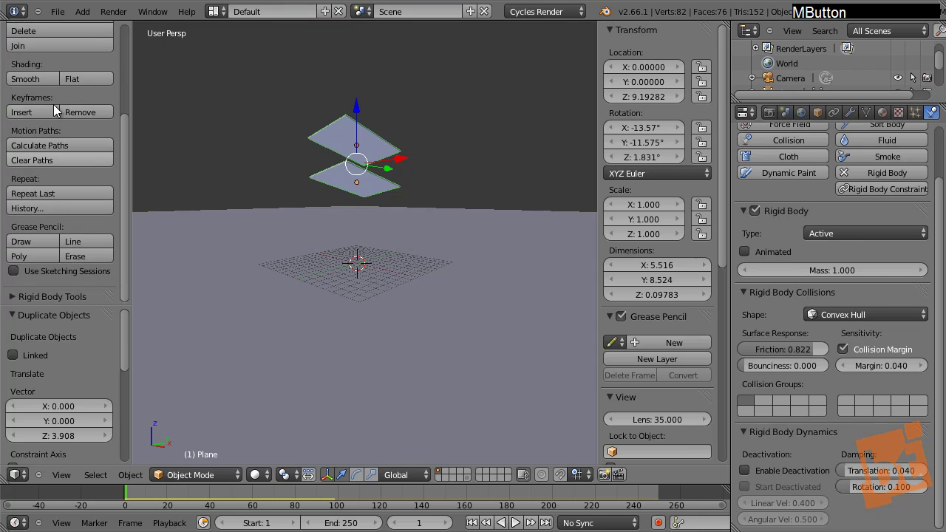
left_click(31, 294)
mouse_move(32, 288)
middle_mouse_down()
mouse_move(77, 153)
mouse_move(78, 80)
middle_mouse_up()
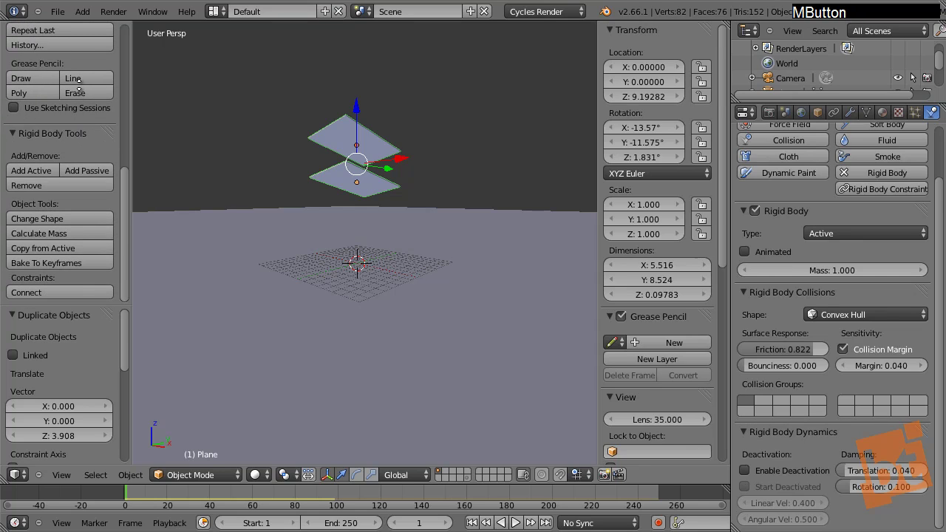
left_click(50, 248)
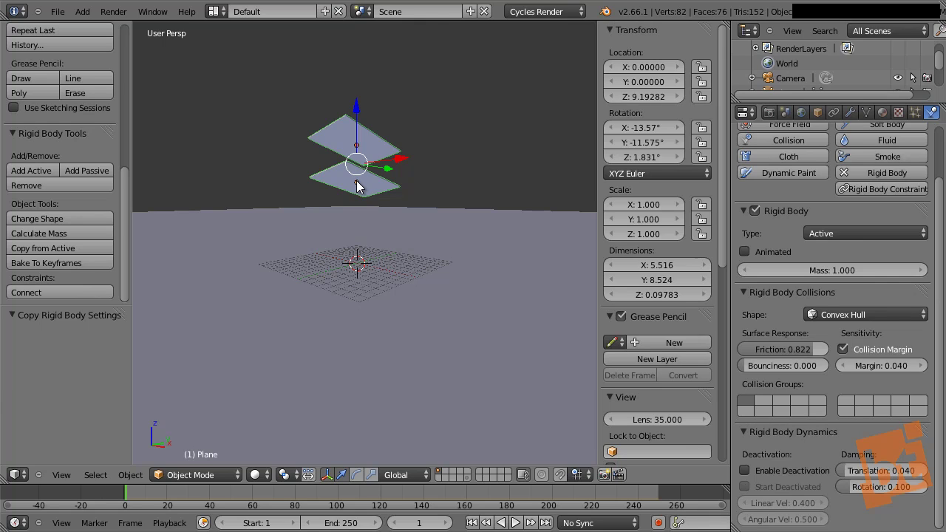
Step: Select both the upper and lower cards and move them to the second layer
right_click(369, 140)
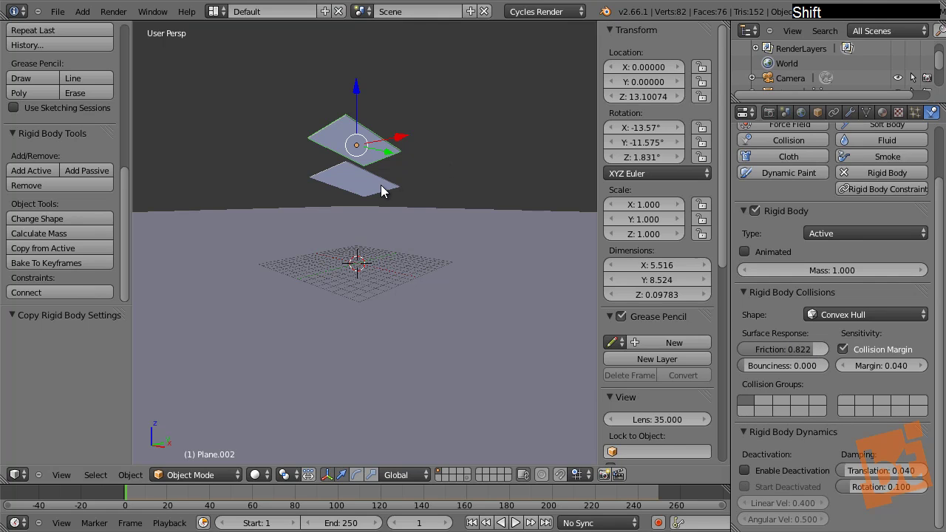
middle_click_drag(380, 185, 411, 189, "shift")
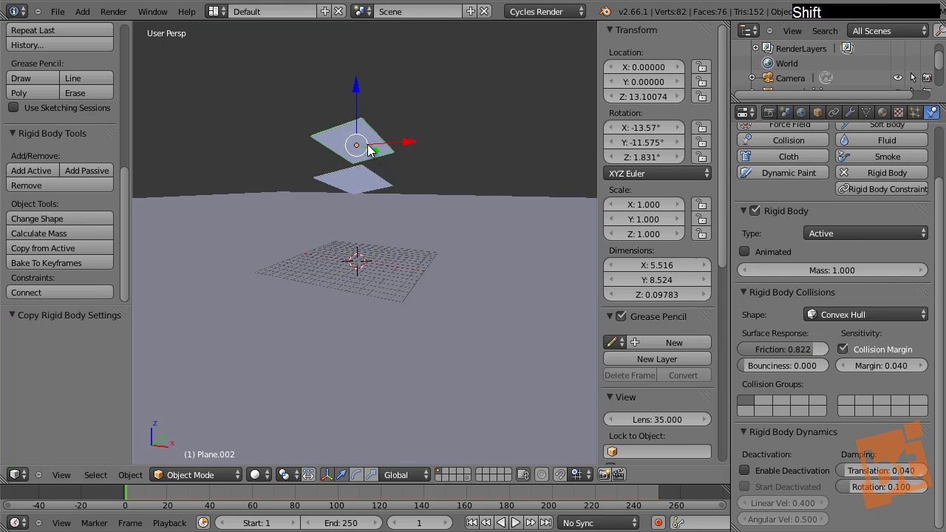
right_click(359, 183, "shift")
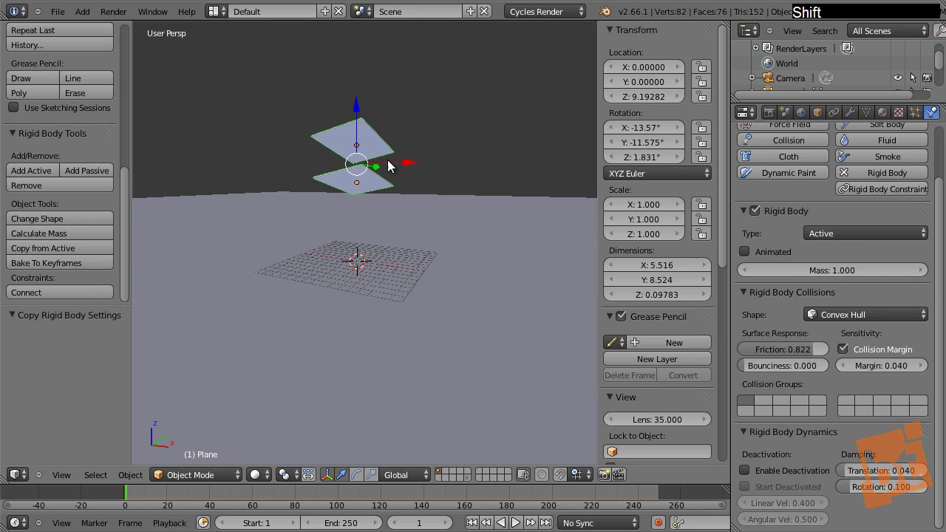
key("m")
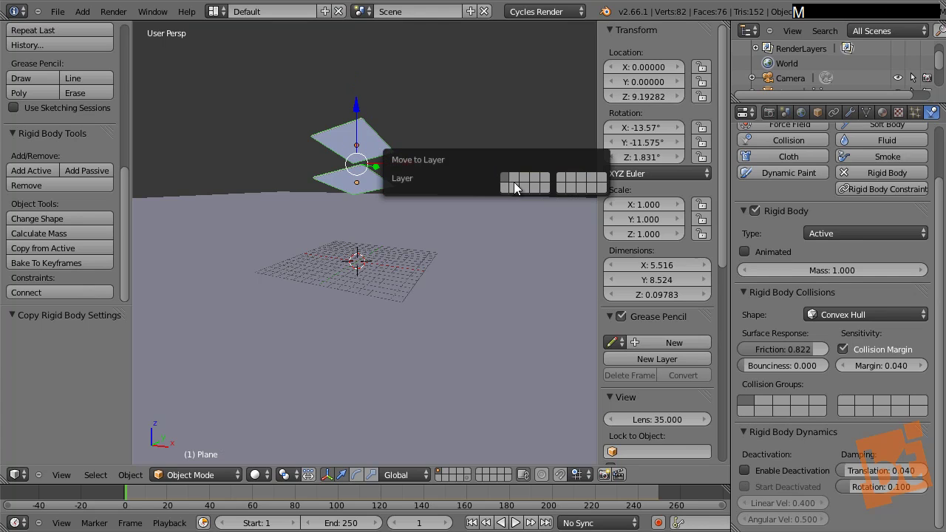
left_click(513, 180)
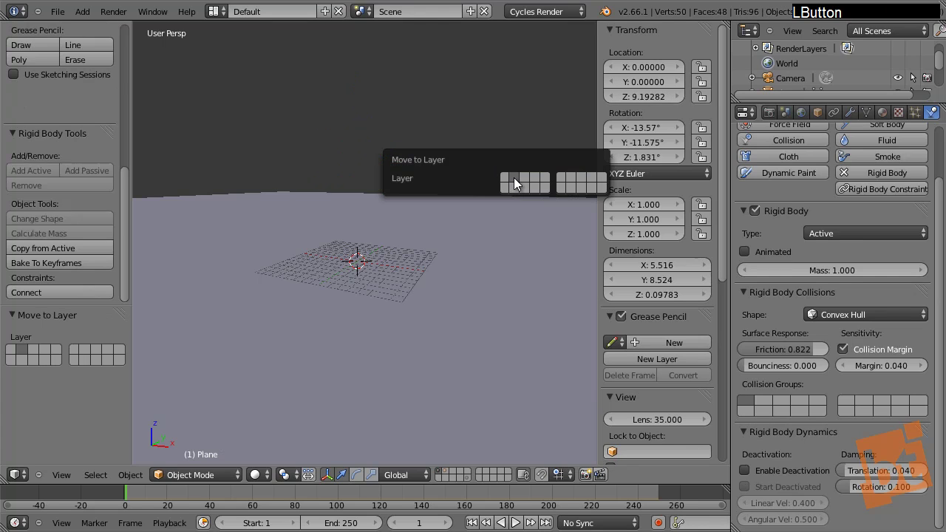
Step: Show only the second layer and duplicate the two paper sheets four times, placing each pair higher with a slight offset
left_click(445, 471, "shift")
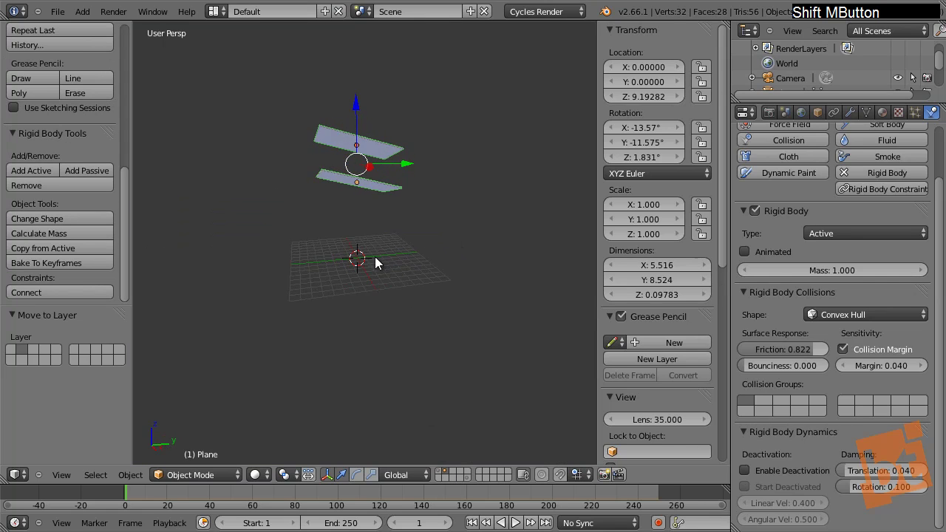
middle_click_drag(375, 256, 445, 253)
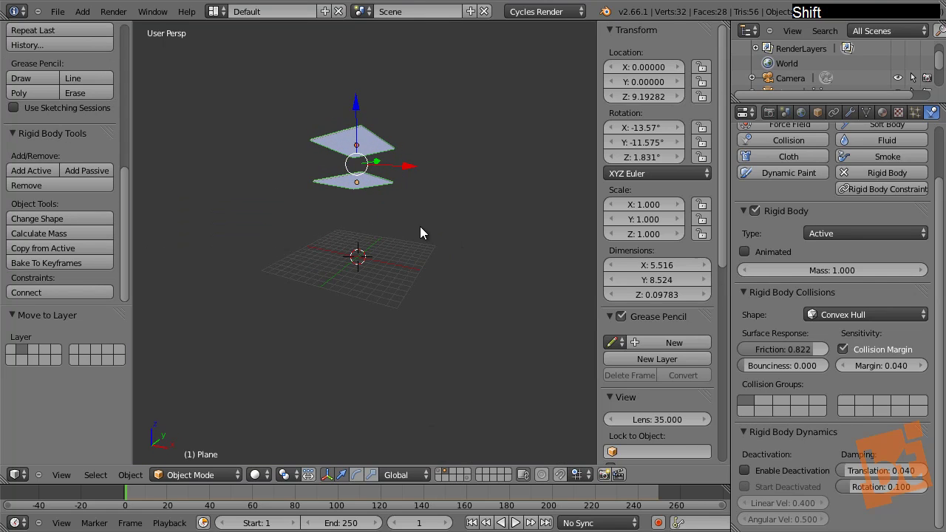
key("shift+d")
left_click(436, 204)
middle_click_drag(422, 181, 474, 209)
key("shift+d")
left_click(457, 160)
middle_click_drag(457, 160, 455, 203)
key("shift+d")
left_click(328, 186)
key("shift+d")
left_click(487, 166)
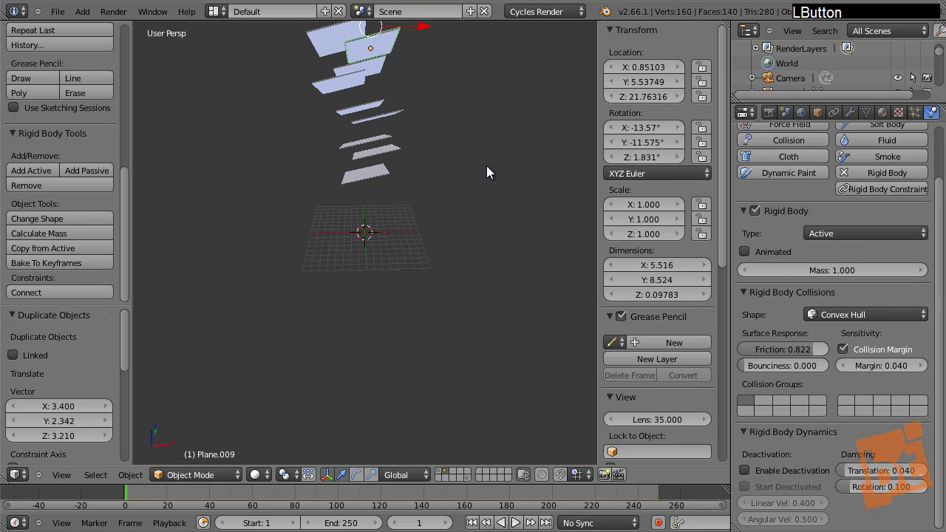
Step: Duplicate all the sheets above the stack and shift the copies by about X -2.719, Y -3.997, Z 0.992
middle_click_drag(487, 167, 416, 244, "shift")
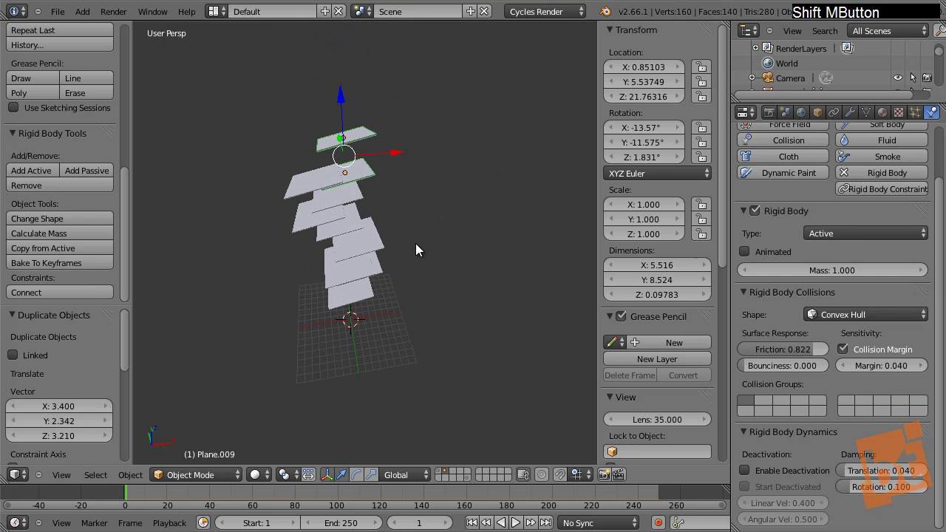
key("a")
key("a")
key("shift+d")
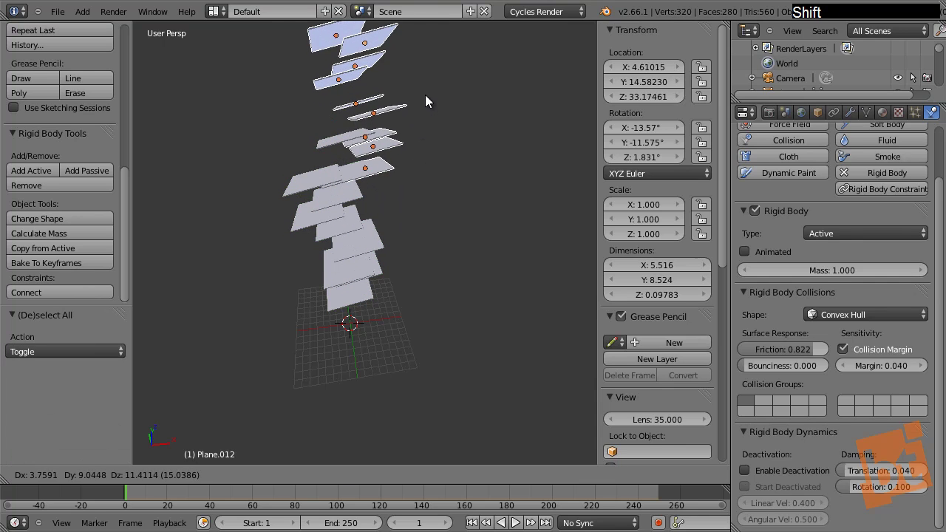
left_click(421, 72)
middle_click_drag(420, 140, 292, 127, "shift")
key("g")
left_click(347, 161)
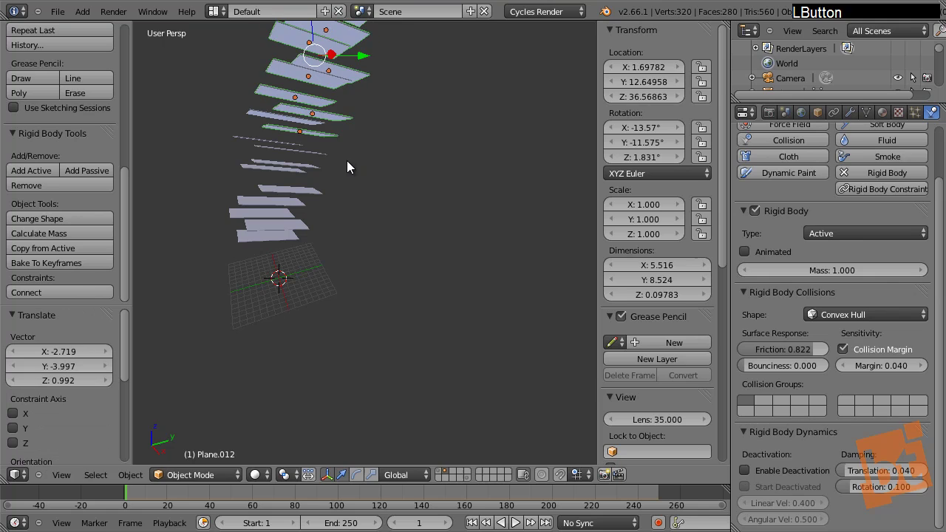
Step: Duplicate two neighbouring sheets from the upper half of the stack and place the copies within the stack
middle_click_drag(268, 175, 357, 129)
middle_click_drag(303, 166, 332, 104, "shift")
right_click(318, 104)
right_click(329, 81, "shift")
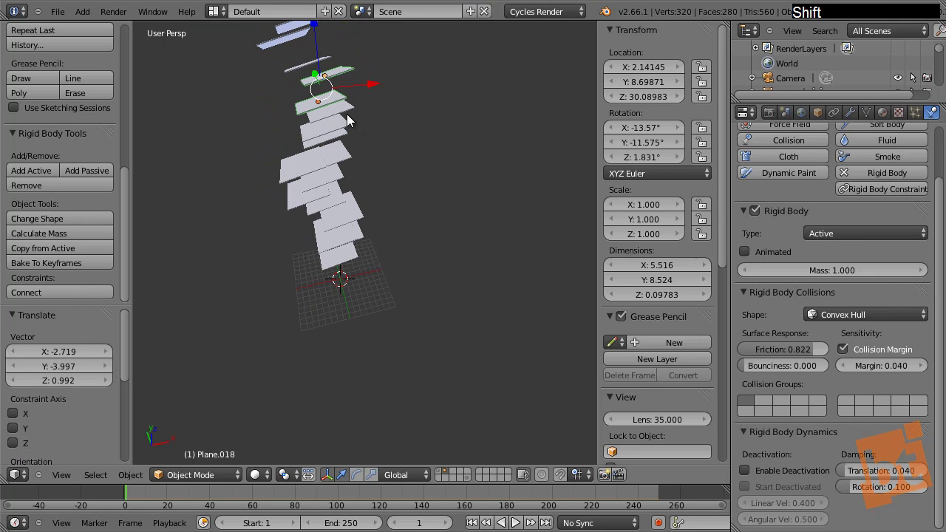
key("shift+d")
left_click(312, 120)
middle_click_drag(381, 167, 405, 222, "shift")
right_click(390, 216)
Step: Duplicate the whole stack about 35.396 units up along Z and rotate the copy about -86.101° around Z
scroll(392, 207, "up", 2)
key("a")
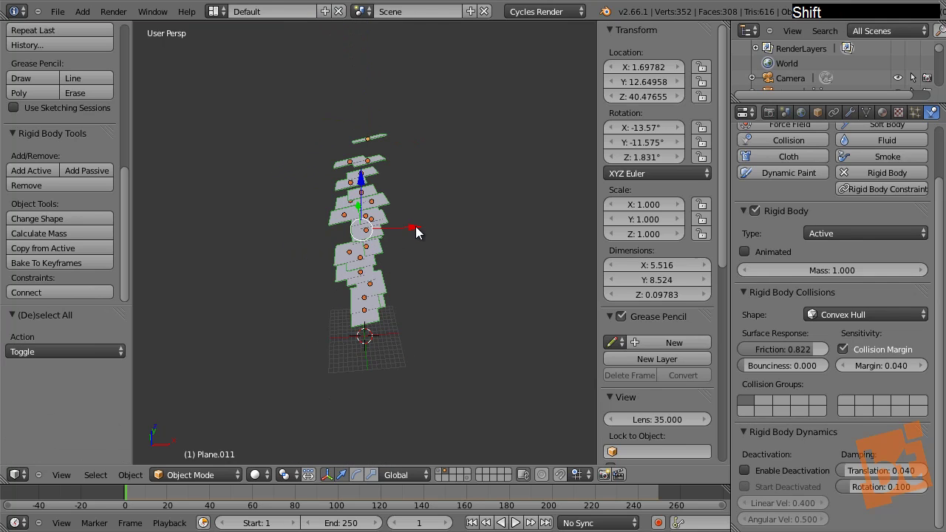
key("shift+d")
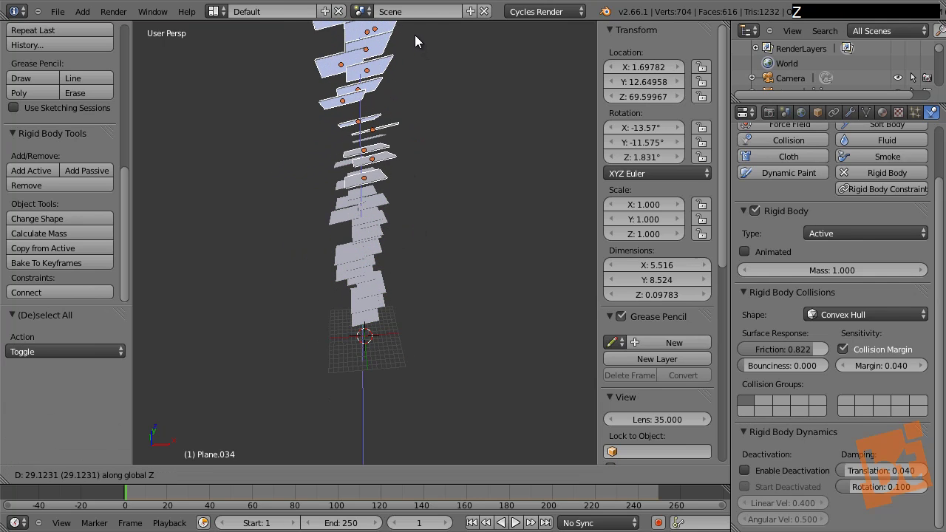
left_click(409, 406)
middle_click_drag(408, 405, 475, 276, "shift")
key("r")
key("z")
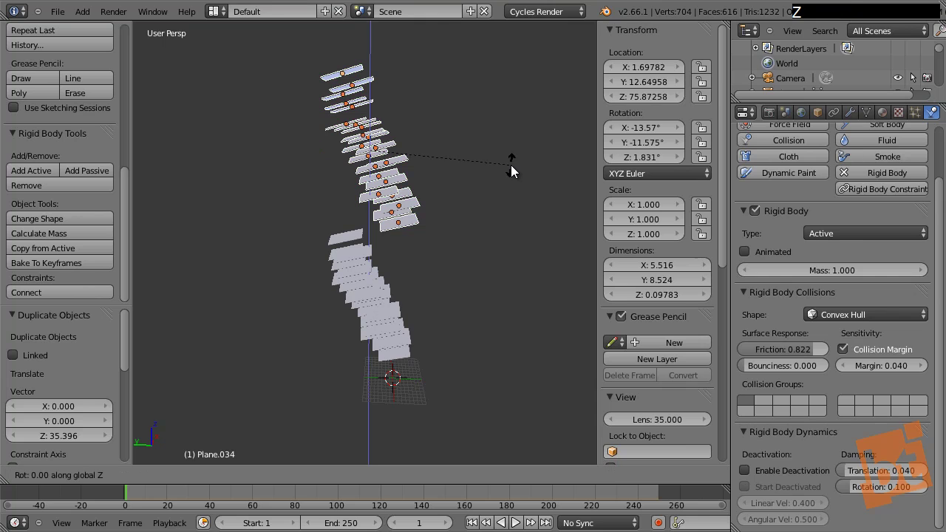
left_click(380, 327)
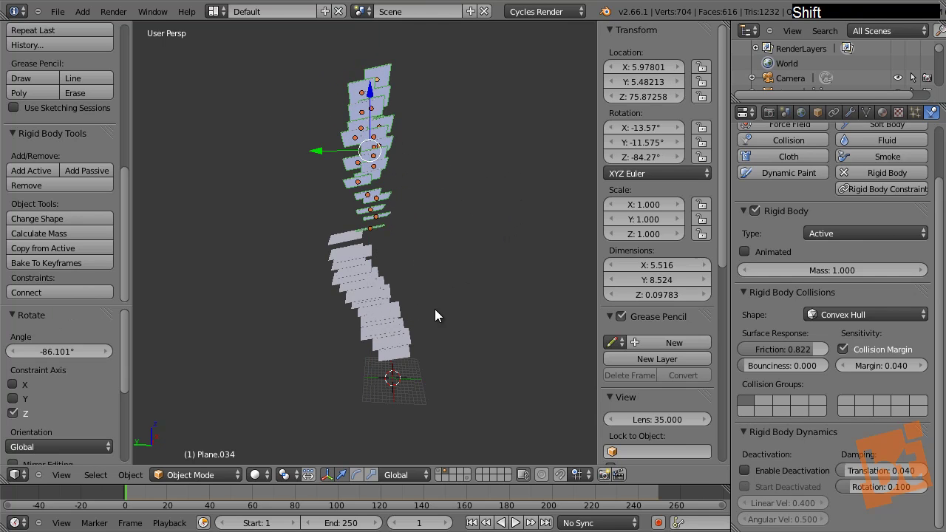
Step: Play the rigid body simulation to watch the sheets fall and return to frame 1
middle_click_drag(435, 309, 313, 378, "shift")
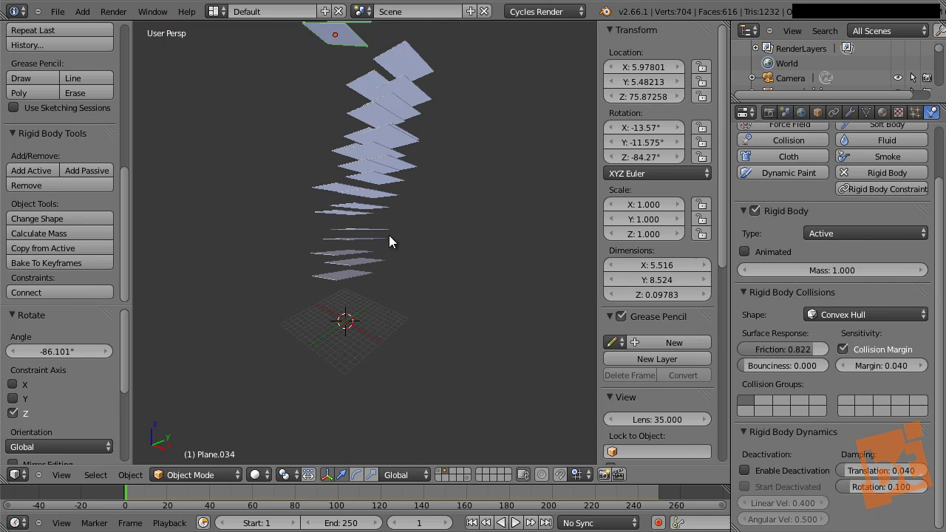
key("alt+a")
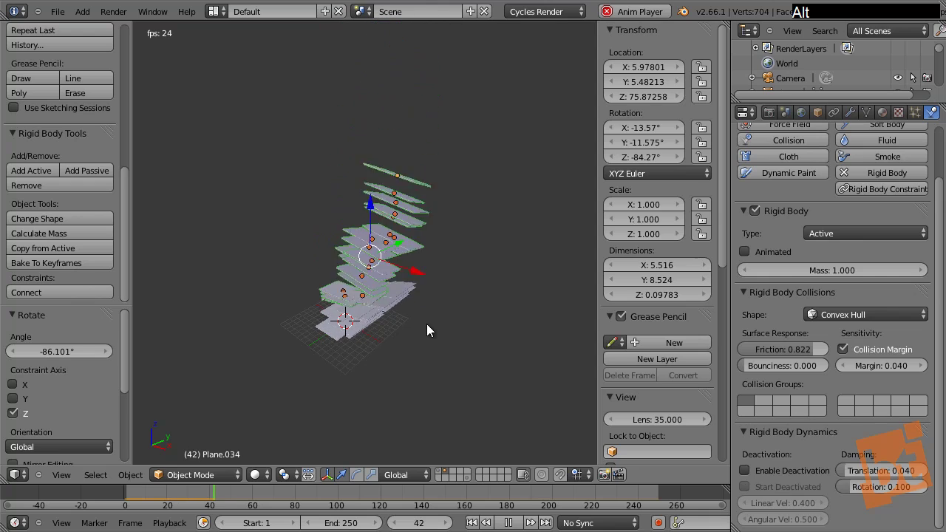
middle_click_drag(431, 360, 359, 387, "shift")
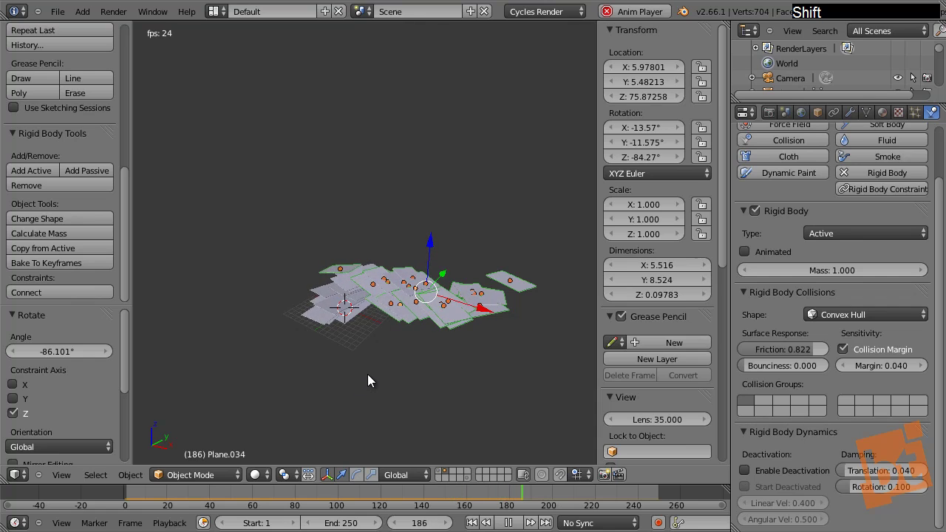
key("Escape")
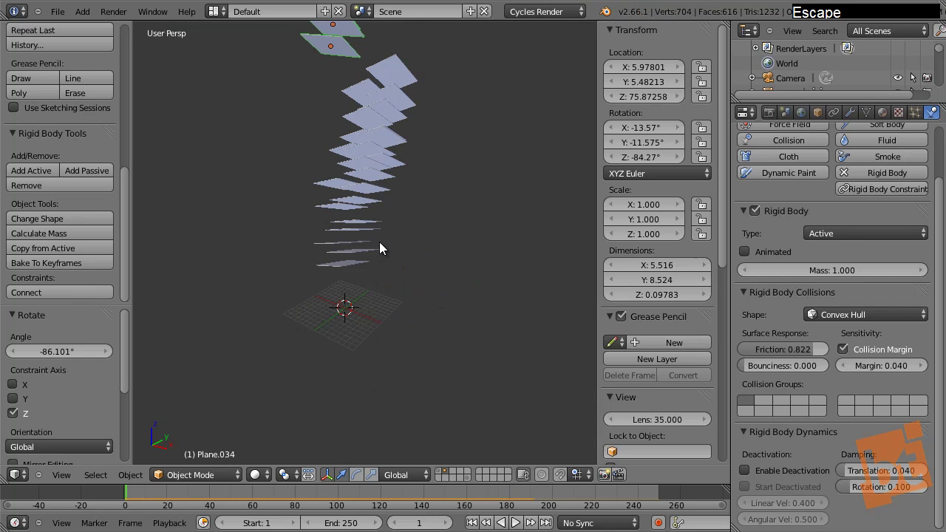
Step: Set the friction to 0.587 and the mass to 0.1 on one active sheet, and copy its rigid body settings to all sheets
key("a")
key("a")
middle_click_drag(385, 219, 388, 259)
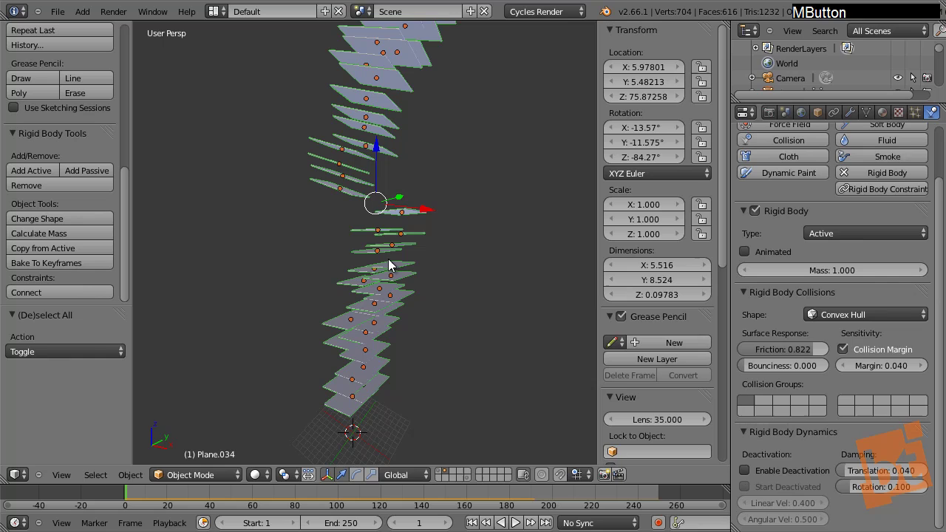
right_click(377, 151, "shift")
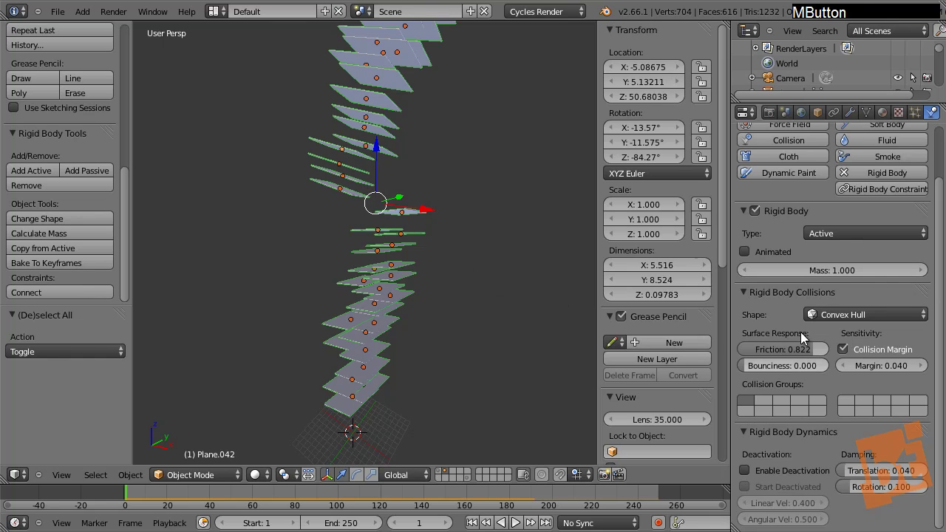
left_click_drag(807, 351, 787, 345)
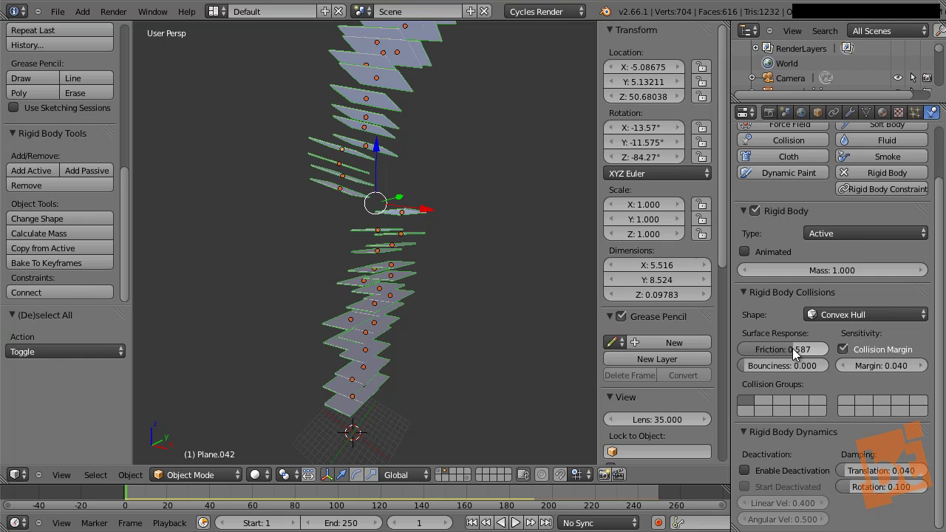
left_click(827, 270)
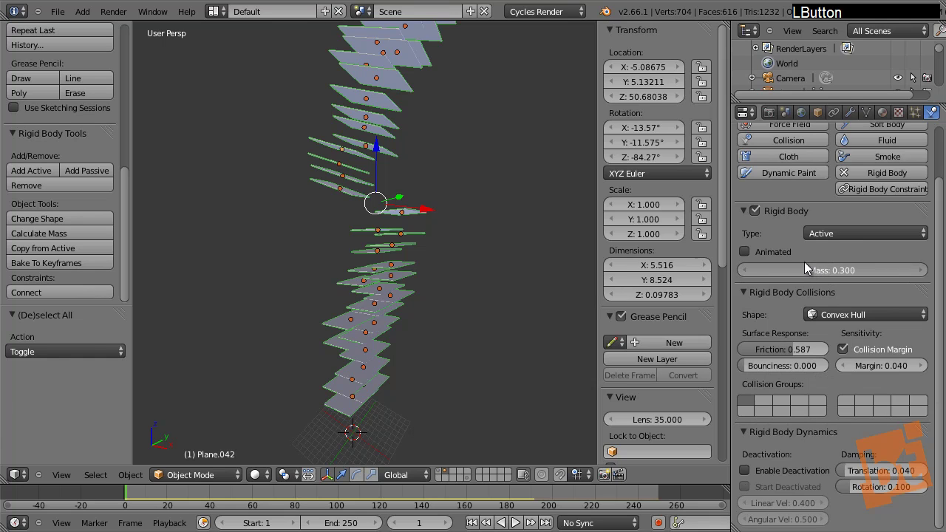
left_click_drag(829, 271, 810, 279, "shift")
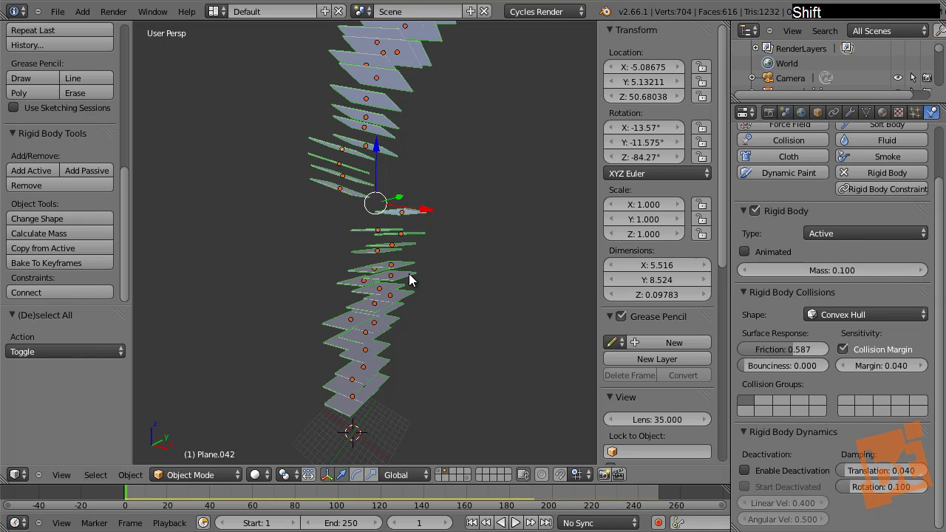
left_click(37, 248)
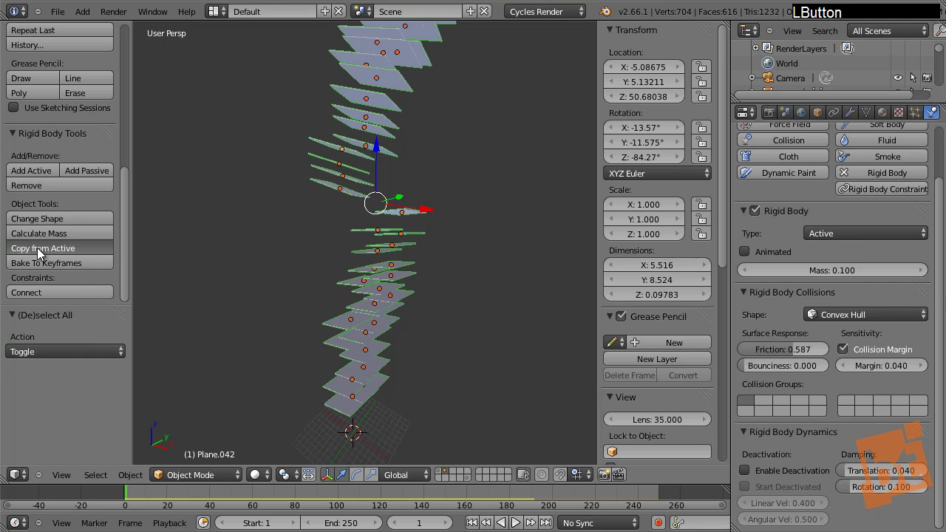
Step: Replay the simulation with the changed friction and mass, inspect the fallen pile up close, and return to frame 1
key("alt+a")
middle_click_drag(507, 253, 459, 280)
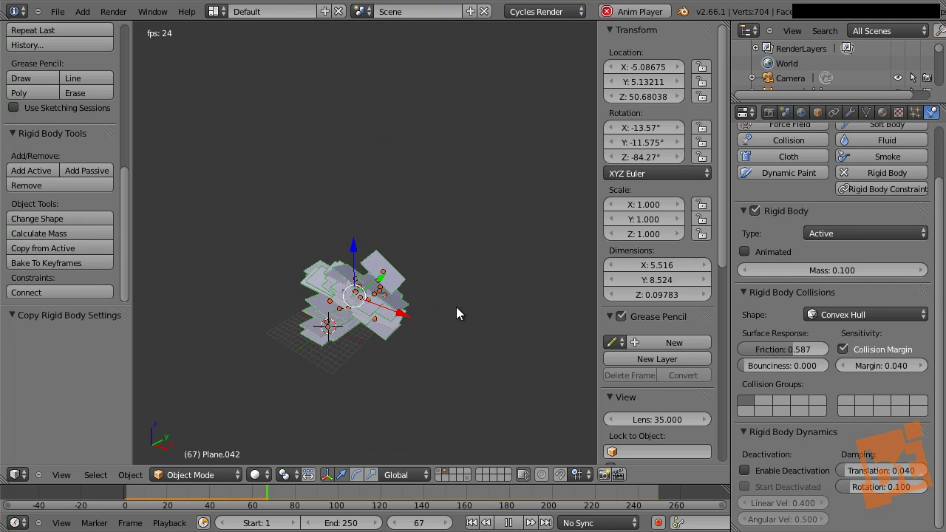
middle_click_drag(424, 334, 382, 332, "shift")
scroll(388, 331, "up", 3)
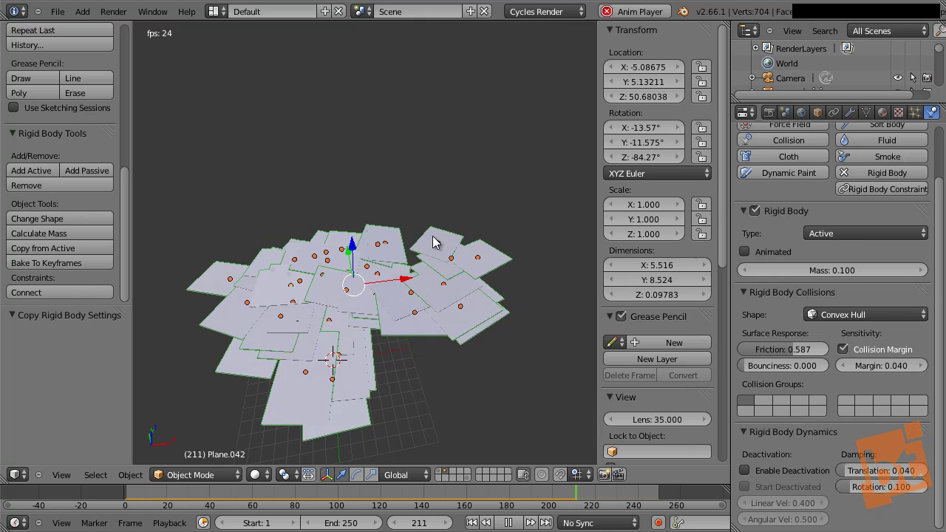
key("Escape")
Step: Duplicate the entire sheet stack about 70.590 units up along the Z axis
middle_click_drag(407, 289, 431, 318)
key("shift+d")
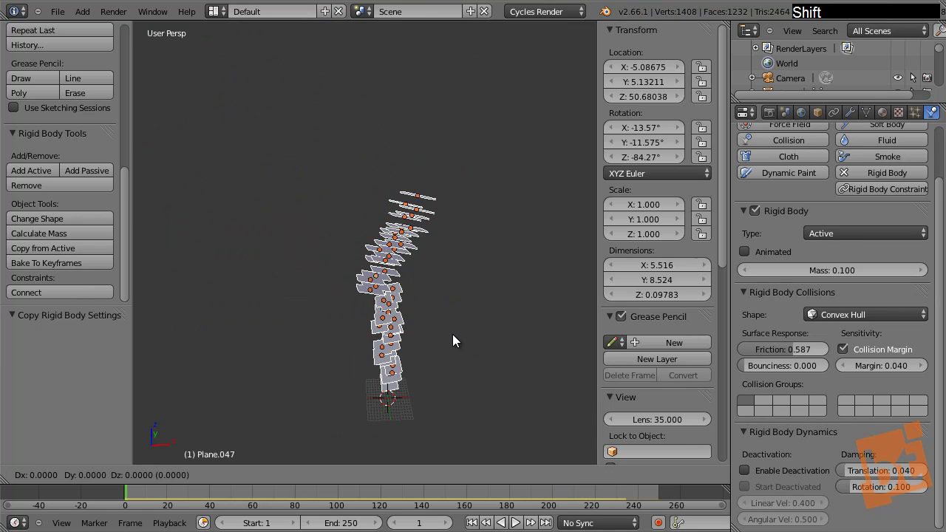
key("z")
left_click(427, 70)
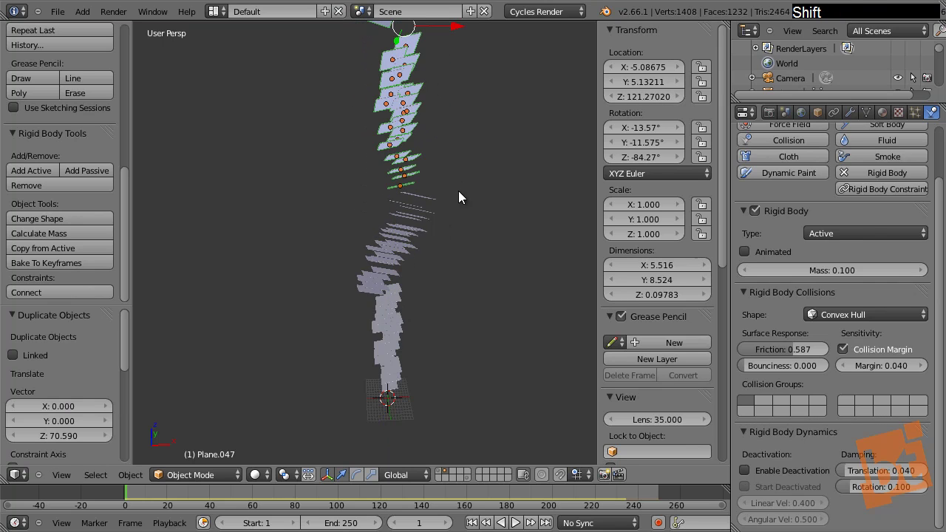
Step: Duplicate all the sheets about 18.457 units along X and rotate the new column about -263° around Z
middle_click_drag(458, 190, 390, 232, "shift")
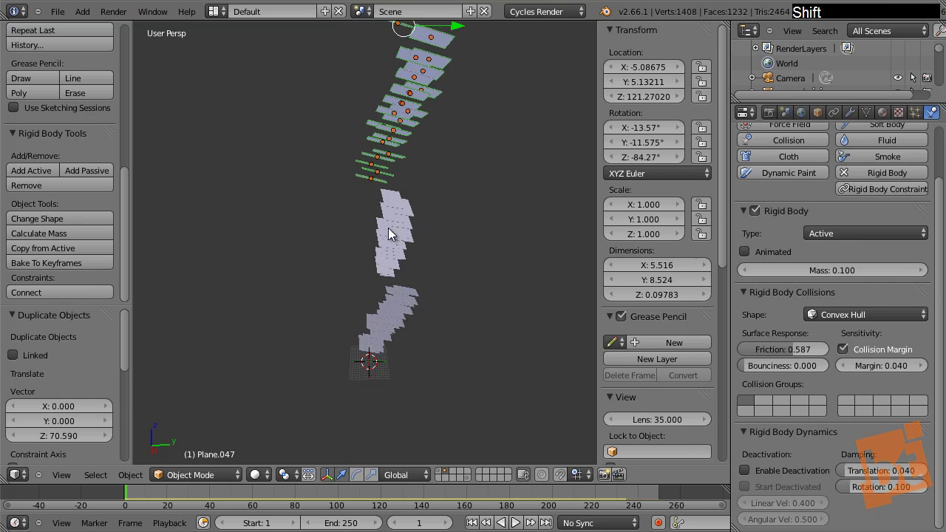
key("a")
key("shift+d")
key("x")
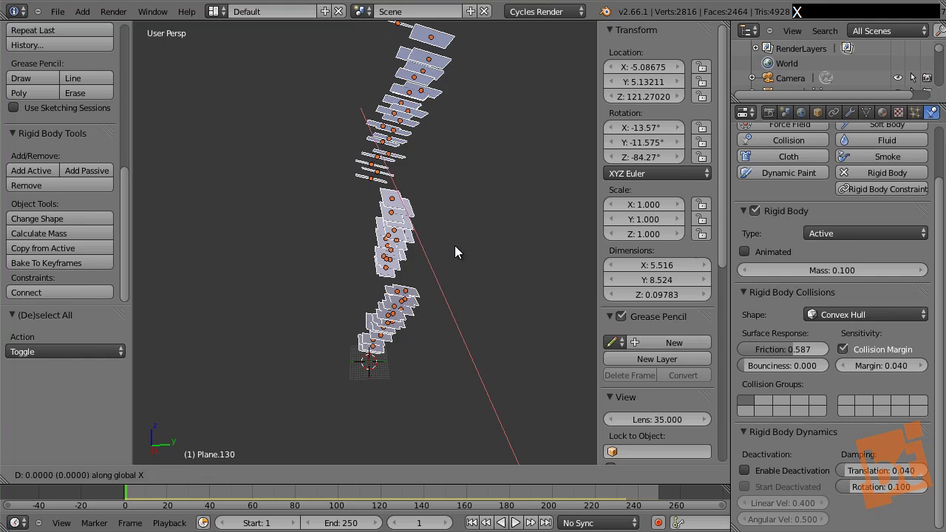
left_click(489, 256)
middle_click_drag(323, 298, 481, 279, "shift")
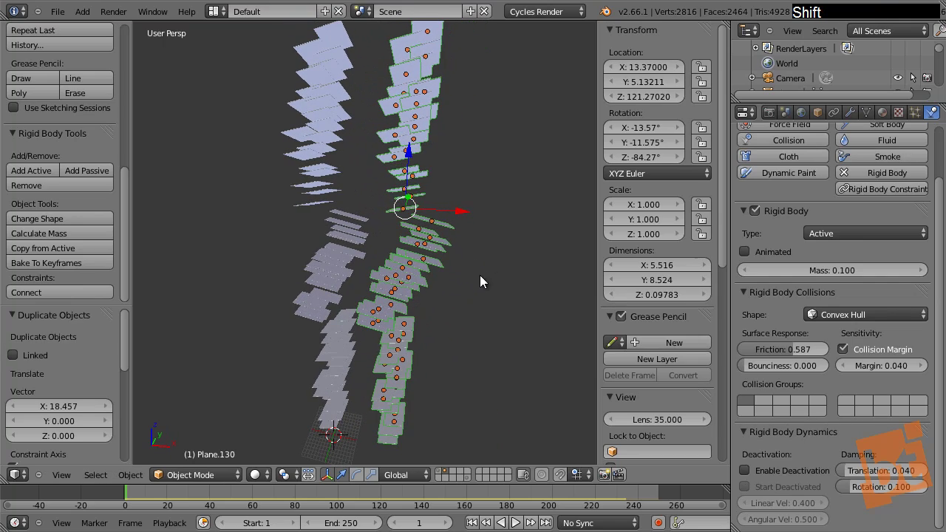
key("r")
key("z")
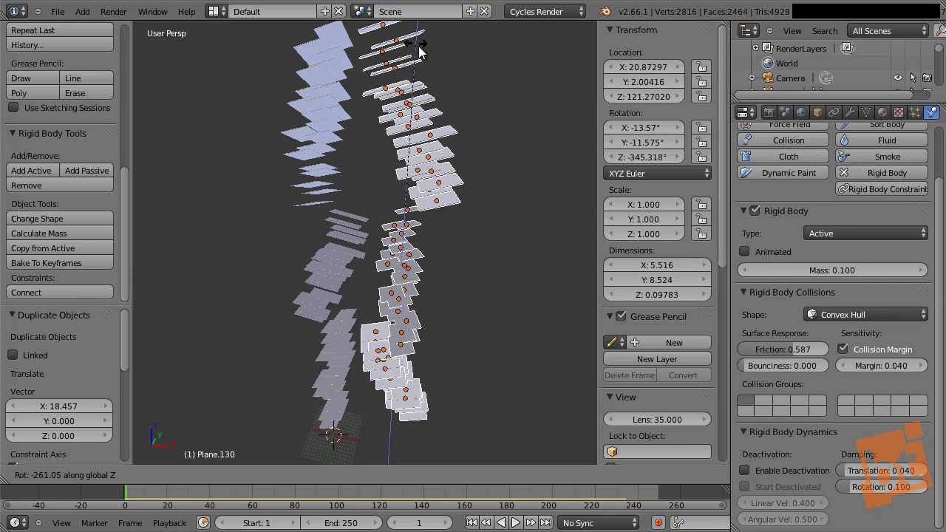
left_click(422, 53)
Step: Deselect everything, play the simulation of the two sheet columns, and return to frame 1
middle_click_drag(408, 200, 420, 328, "shift")
key("a")
key("alt+a")
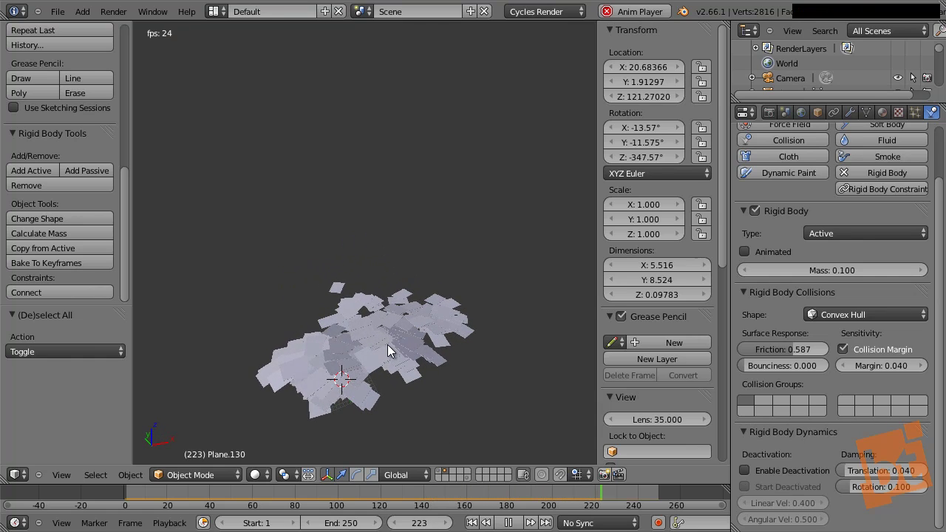
key("Escape")
Step: Duplicate both sheet columns about -15.572 units along the Y axis
key("a")
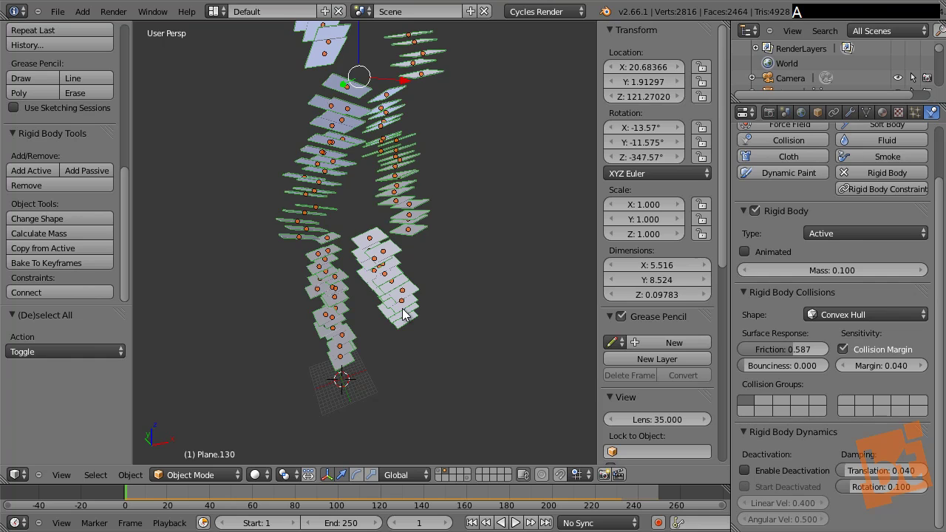
middle_click_drag(402, 314, 448, 320, "shift")
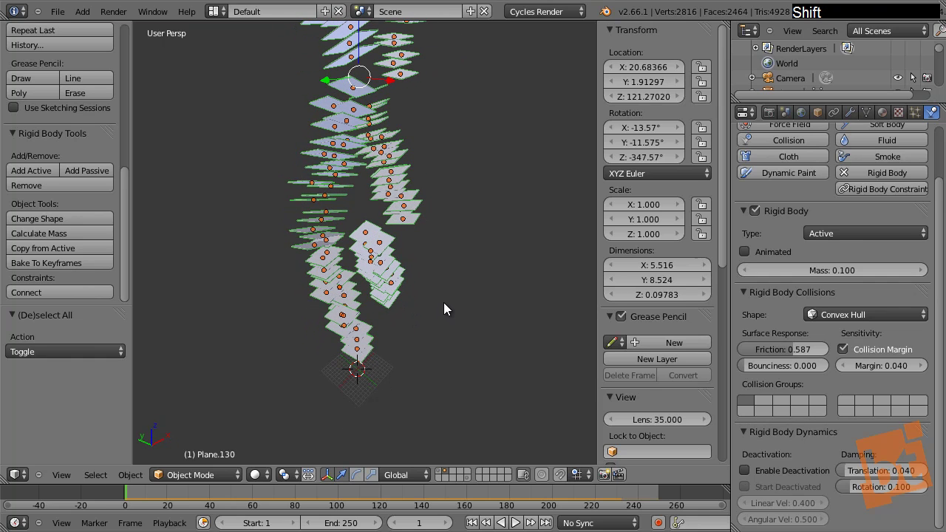
key("shift+d")
key("y")
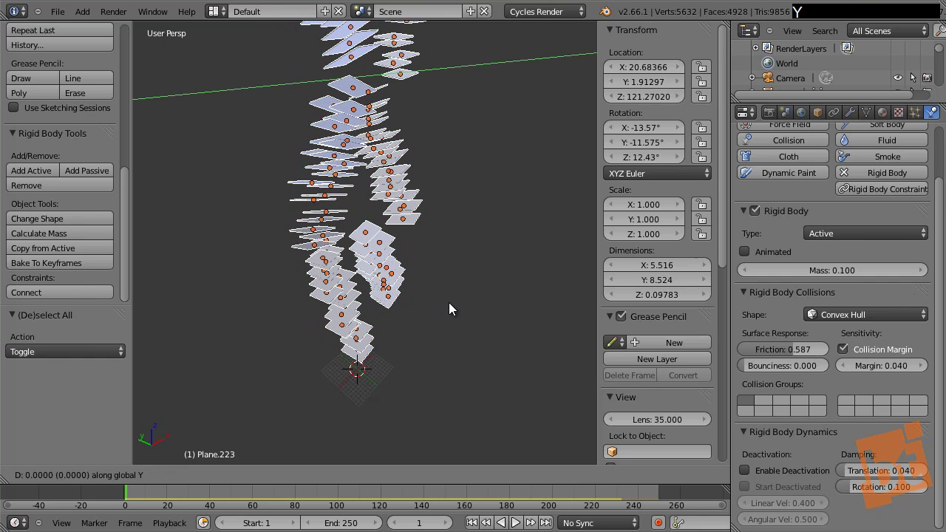
left_click(505, 333)
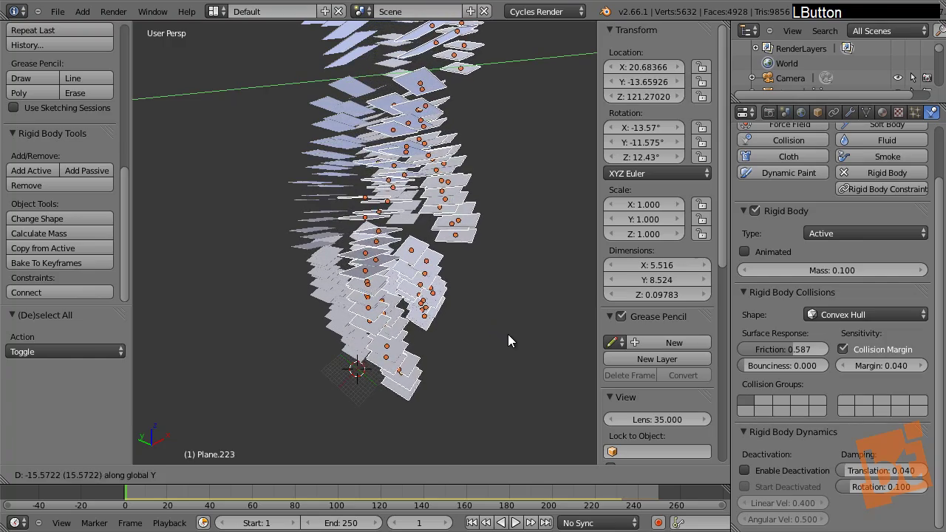
middle_click_drag(508, 334, 213, 281, "shift")
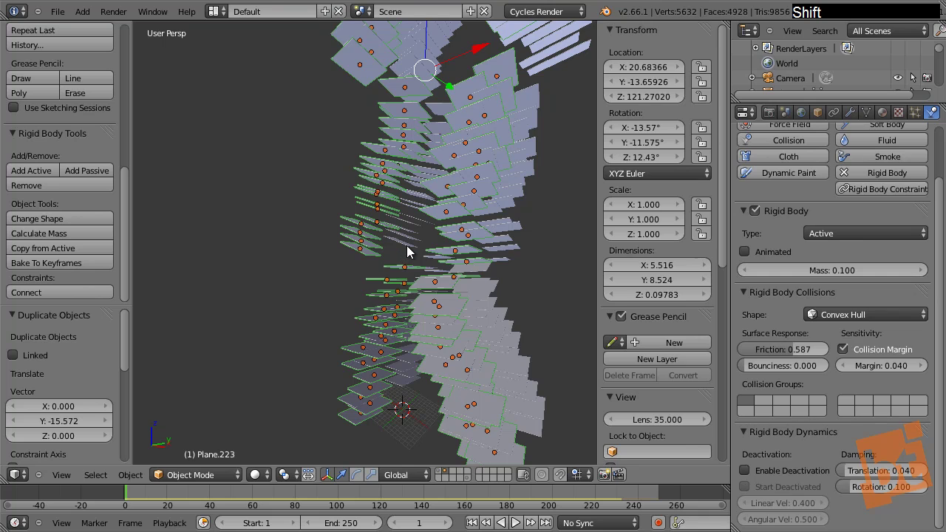
Step: Select a single sheet in the upper part of the columns and enable proportional editing with Random falloff
middle_click_drag(407, 251, 338, 297, "shift")
key("a")
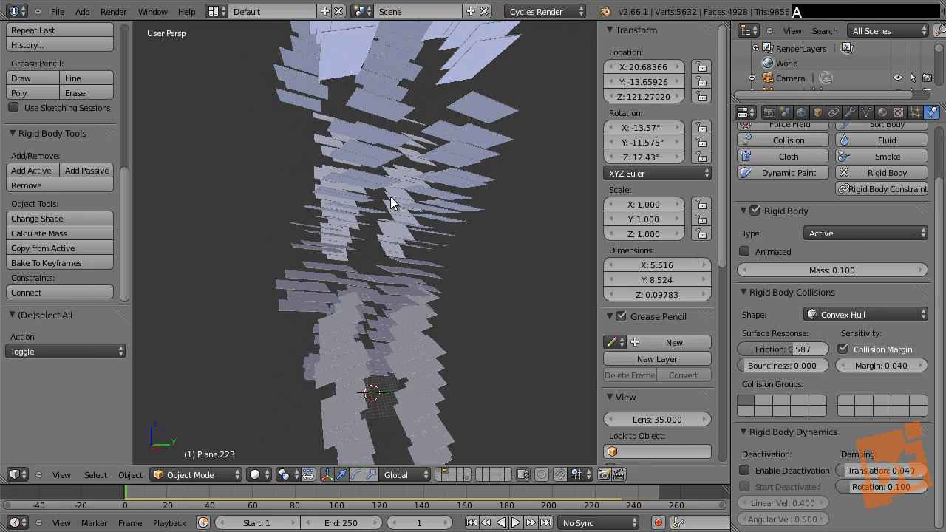
right_click(423, 184)
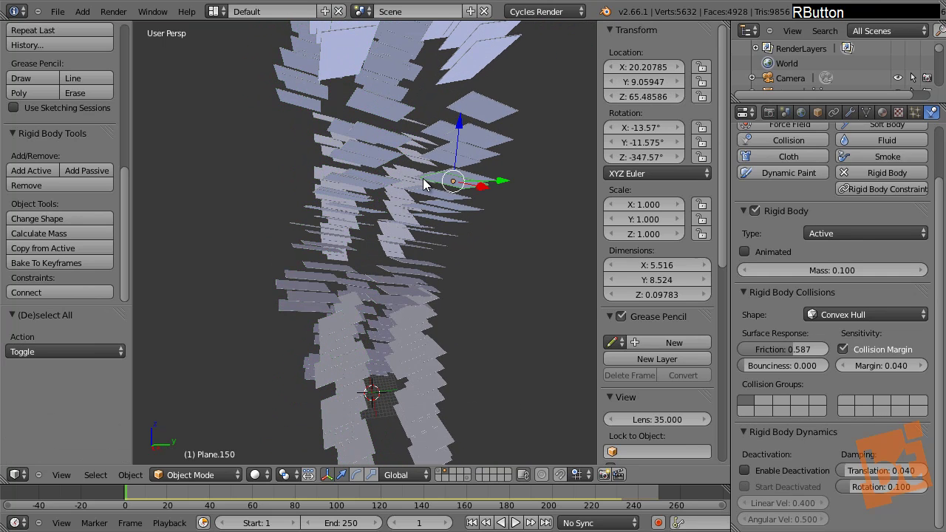
middle_click(542, 472)
left_click(542, 472)
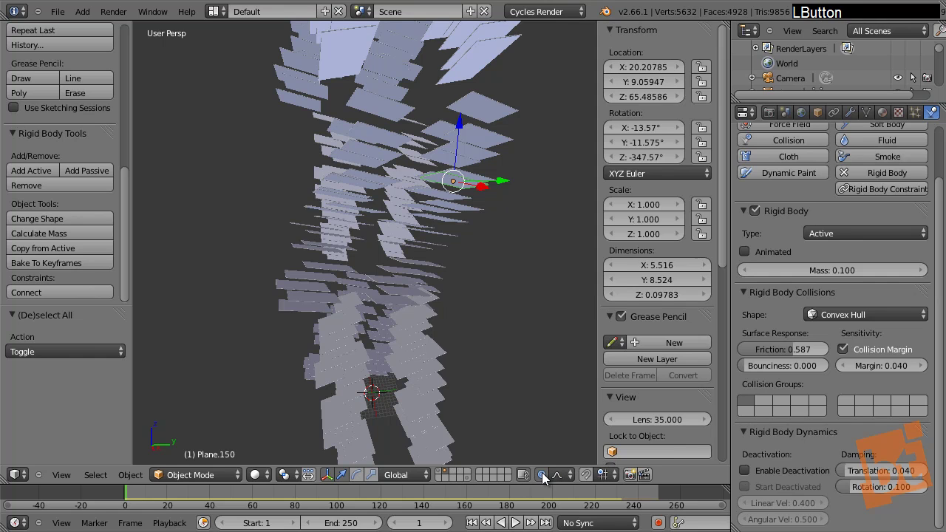
left_click(560, 472)
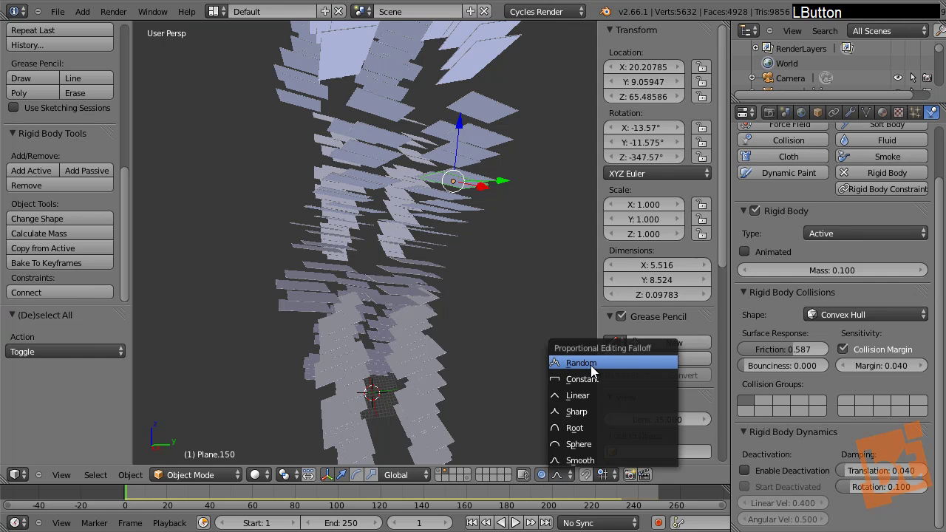
Step: Scatter the sheets by moving the selected one about 1.058, 1.179, -1.307 units with a large proportional editing radius
middle_click_drag(408, 314, 426, 241, "shift")
key("g")
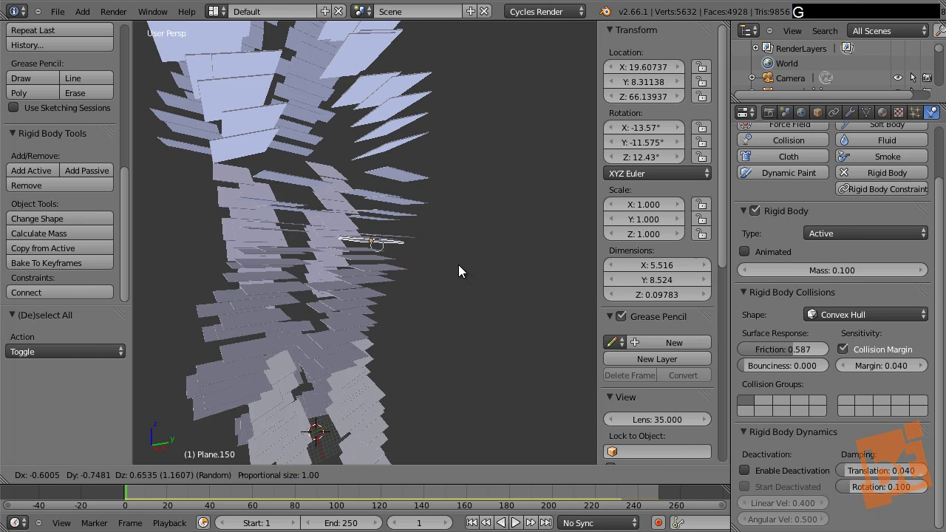
scroll(459, 265, "down", 20)
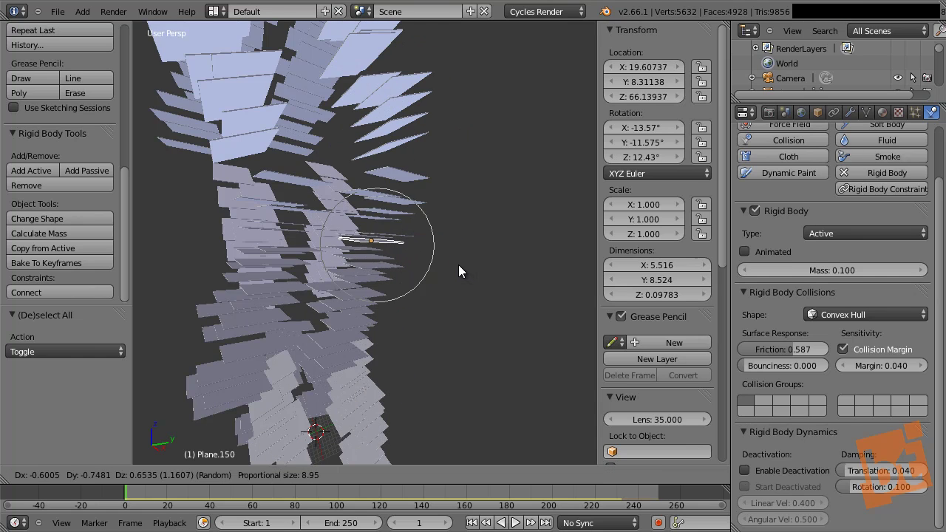
scroll(448, 264, "down", 6)
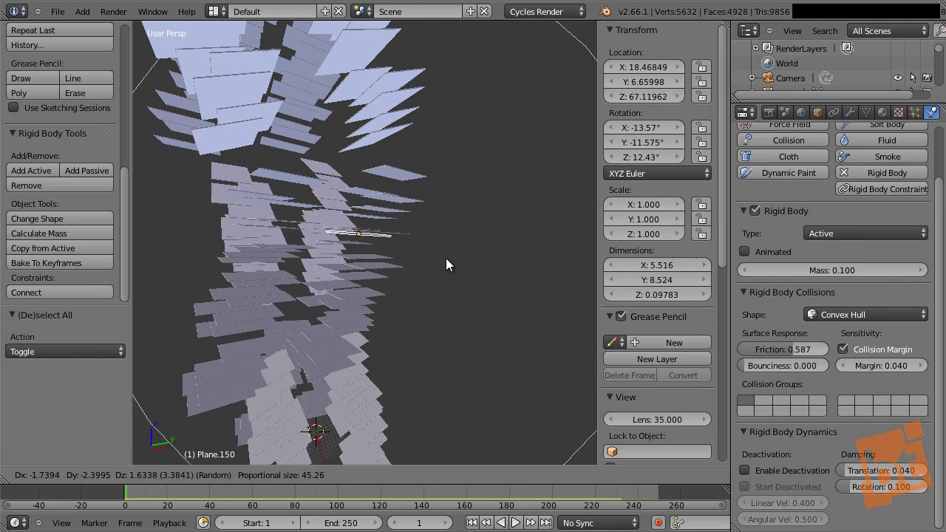
scroll(462, 279, "down", 7)
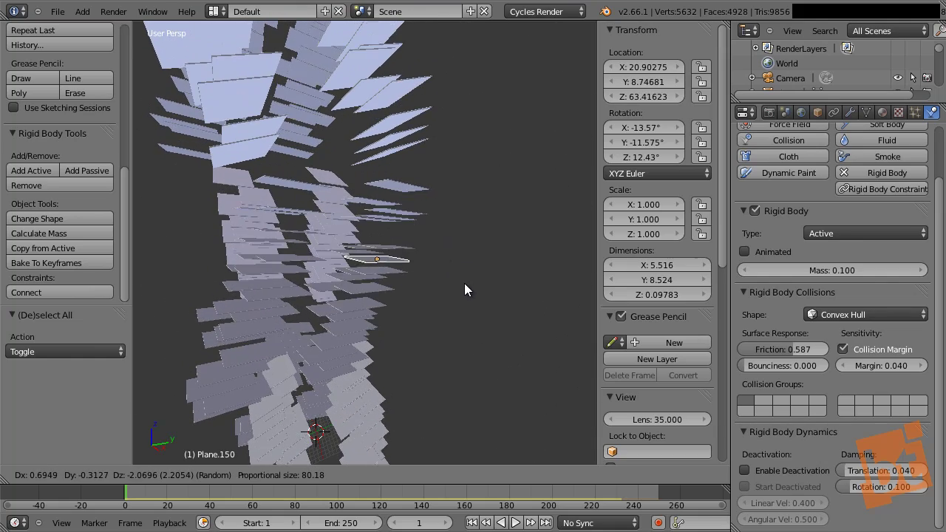
scroll(474, 279, "up", 5)
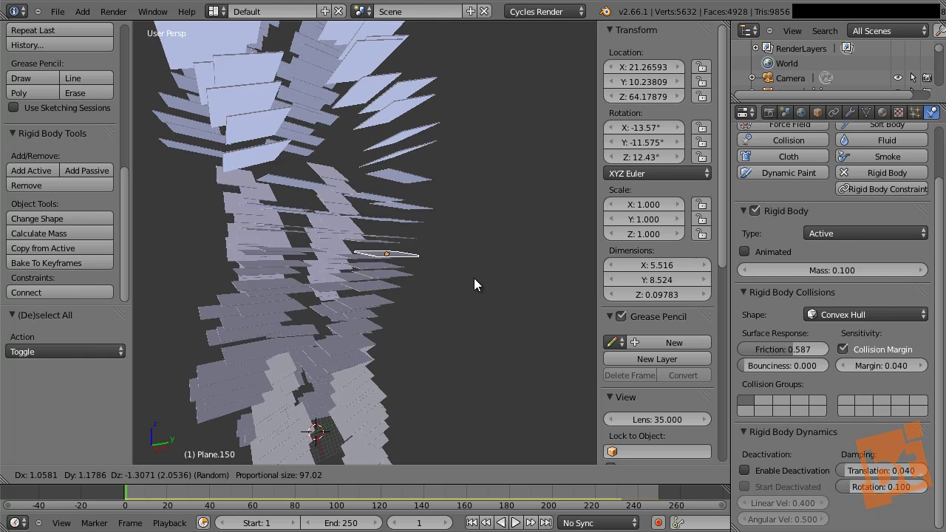
scroll(474, 279, "down", 6)
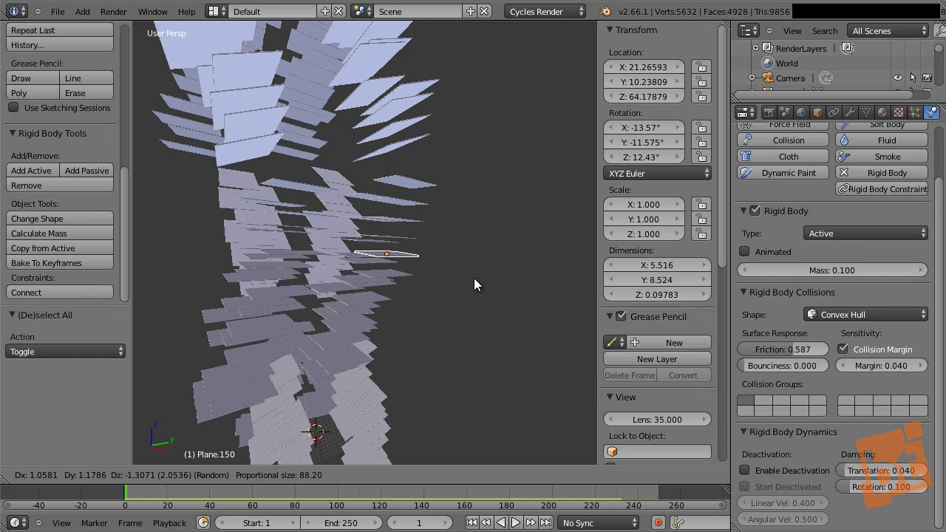
left_click(474, 285)
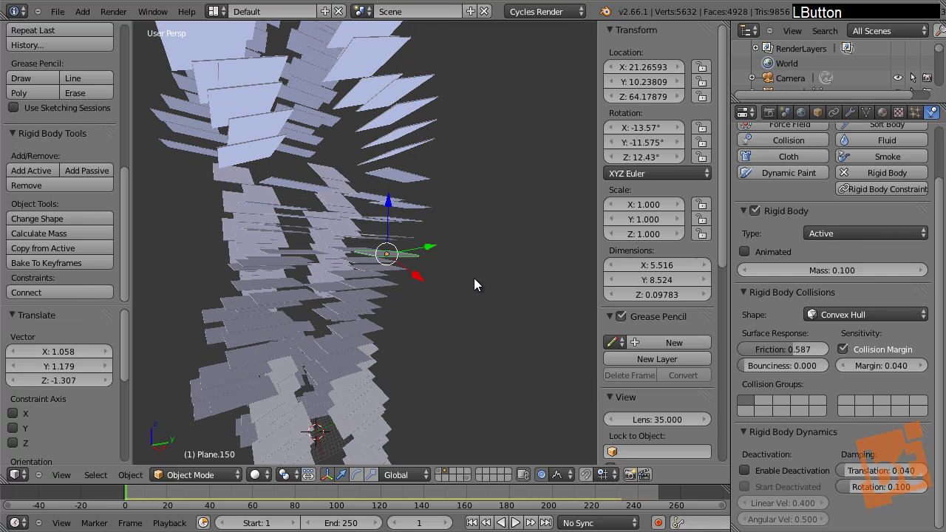
Step: Select another sheet mid-column and rotate it about -290.782° around Z with random proportional editing at size 106.72
middle_click_drag(473, 286, 487, 302, "shift")
scroll(473, 296, "down", 5)
right_click(481, 238)
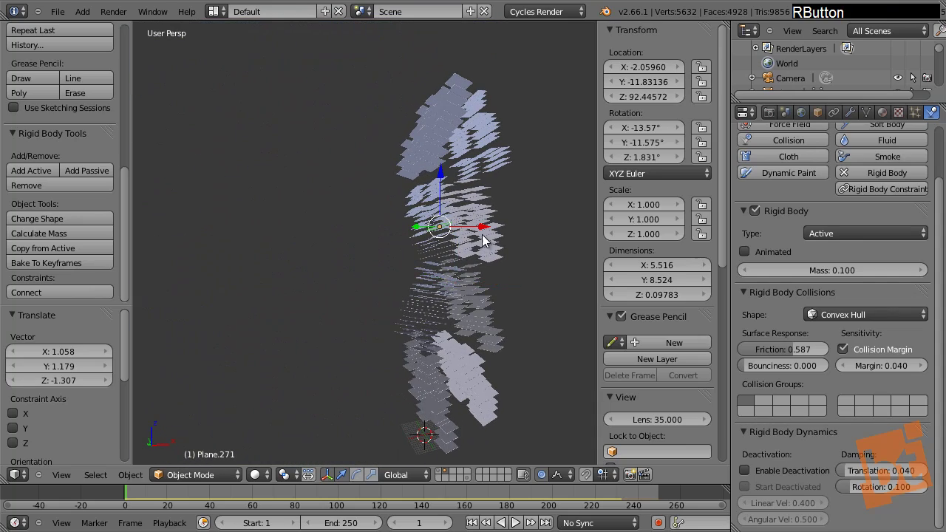
key("r")
key("z")
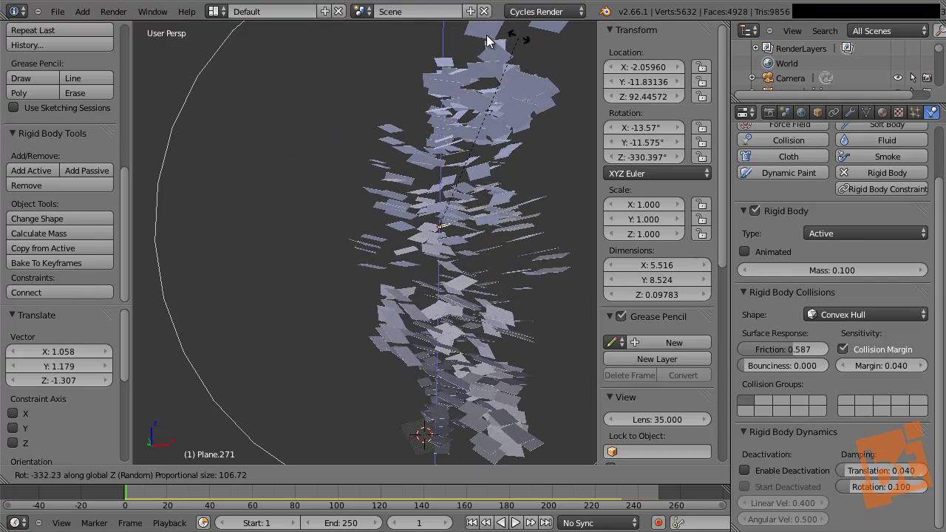
left_click(380, 51)
Step: Play the simulation of the randomized sheets, examine how they fall and pile up, and return to frame 1
middle_click_drag(380, 51, 411, 280)
scroll(380, 186, "down", 3)
key("alt+a")
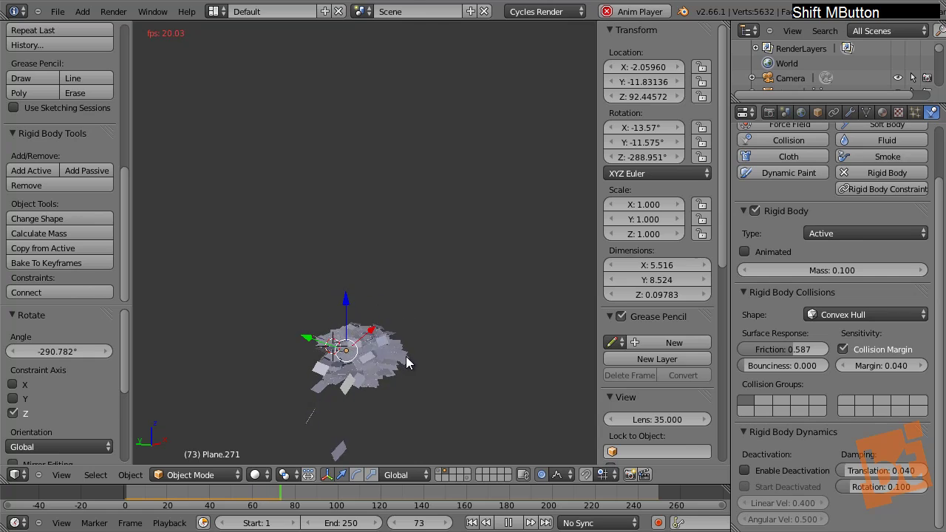
middle_click_drag(410, 303, 373, 311)
middle_click_drag(399, 341, 318, 255)
scroll(398, 291, "up", 5)
scroll(414, 321, "down", 10)
scroll(437, 300, "down", 5)
middle_click_drag(372, 293, 373, 253)
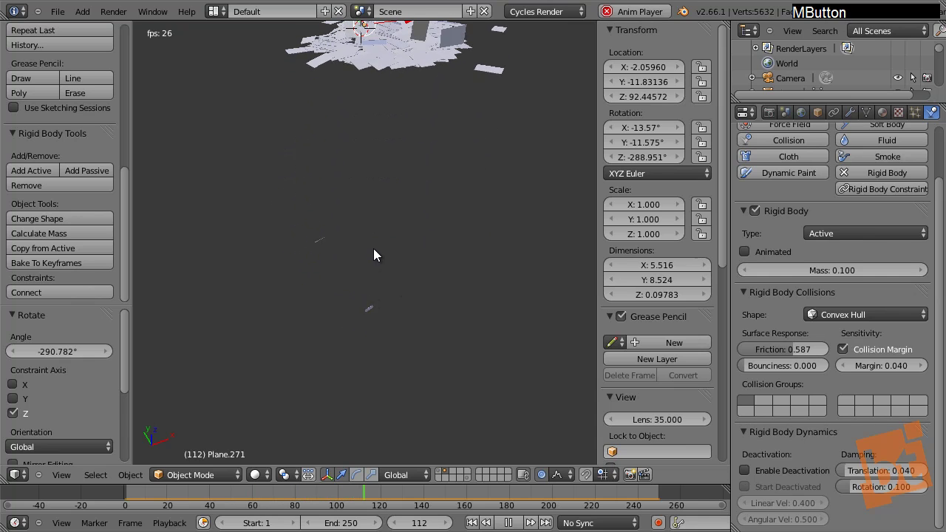
key("Escape")
middle_click_drag(371, 312, 468, 270)
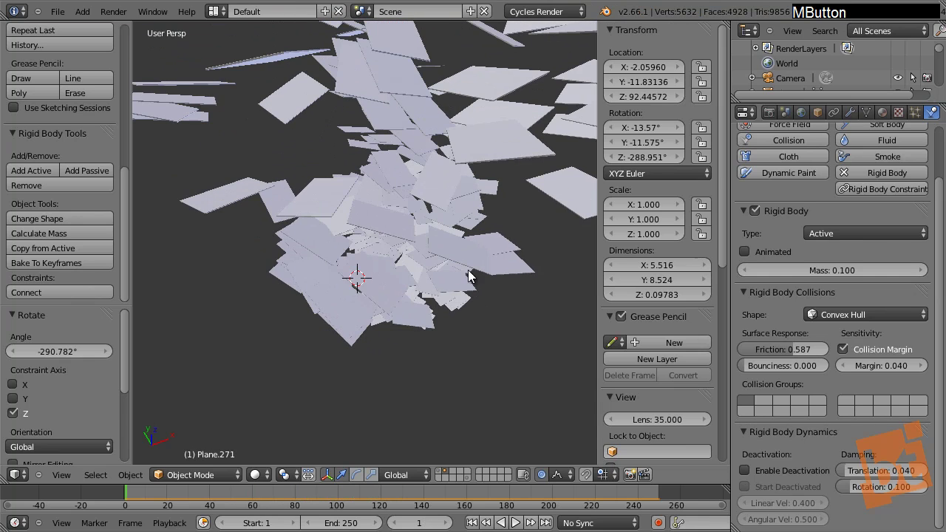
Step: Set the rigid body world's steps per second to 800 and save the file
left_click(785, 112)
scroll(804, 318, "down", 3)
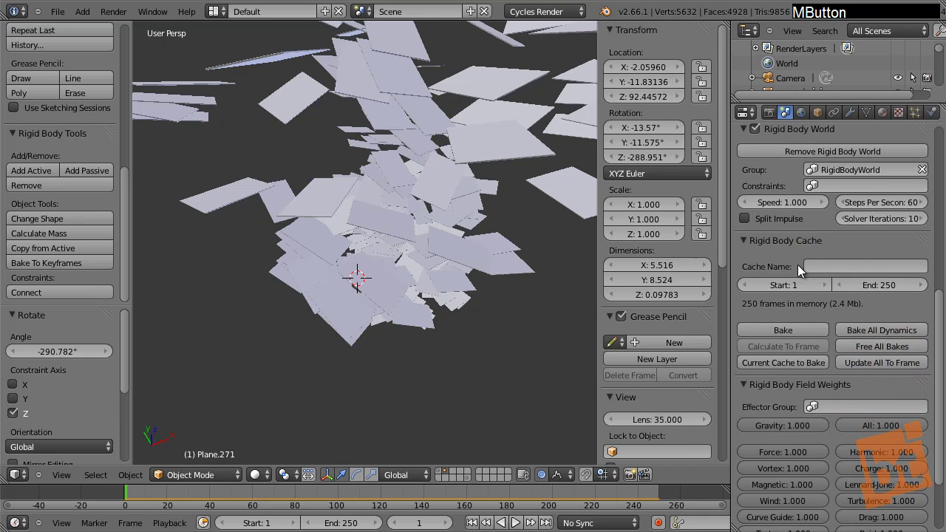
left_click(882, 264)
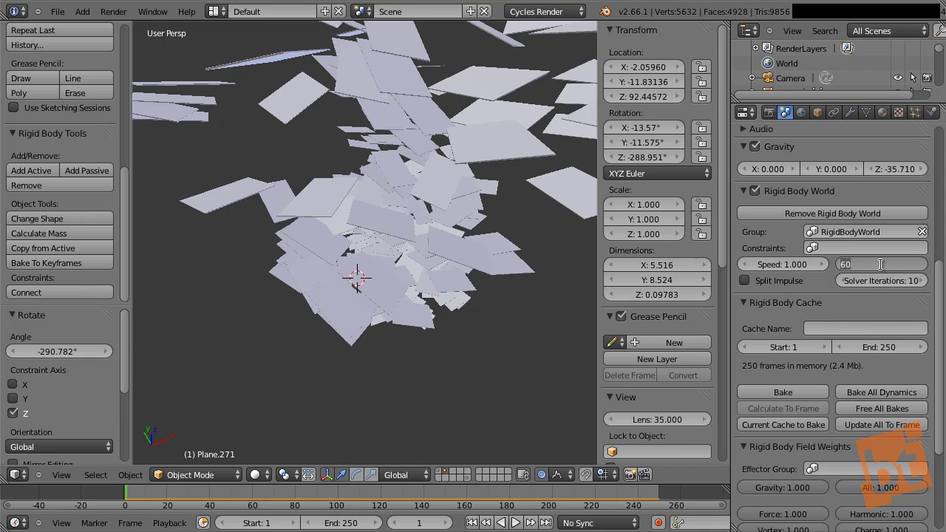
key("Return")
left_click(881, 264)
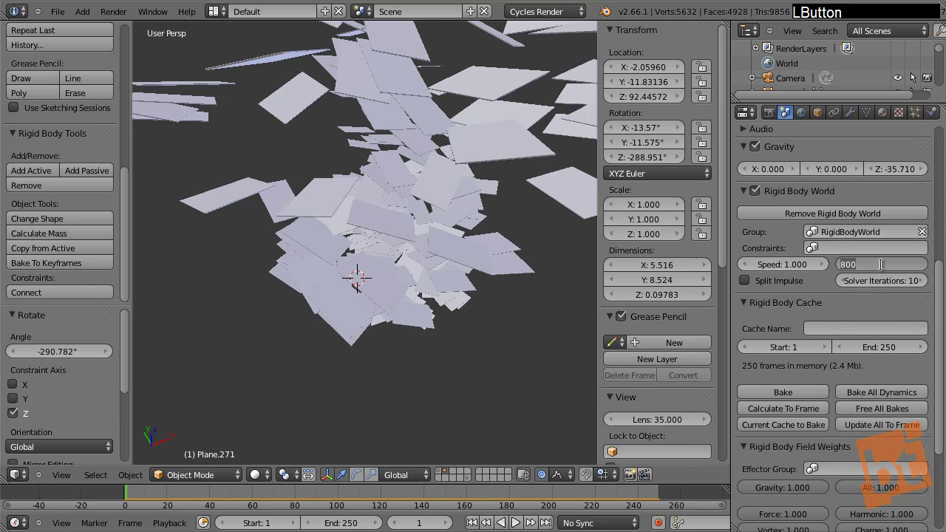
key("BackSpace")
key("Return")
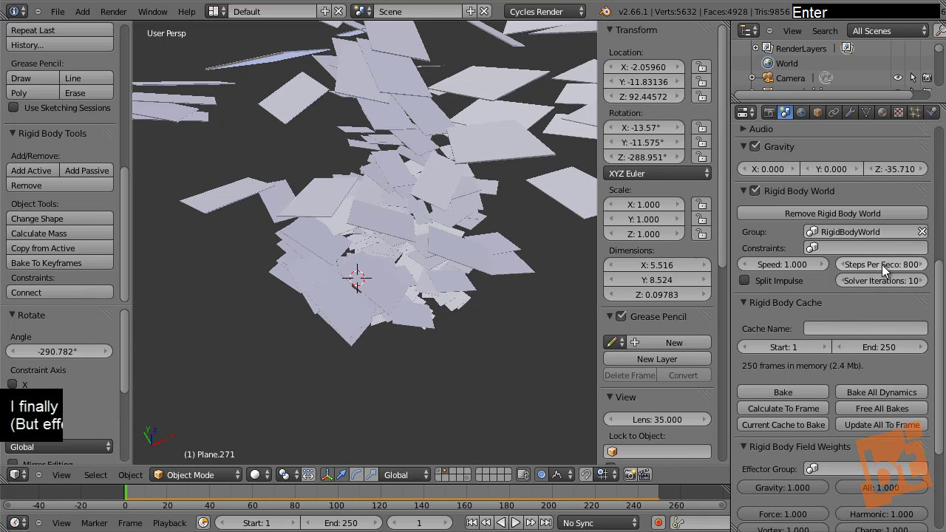
key("ctrl+s")
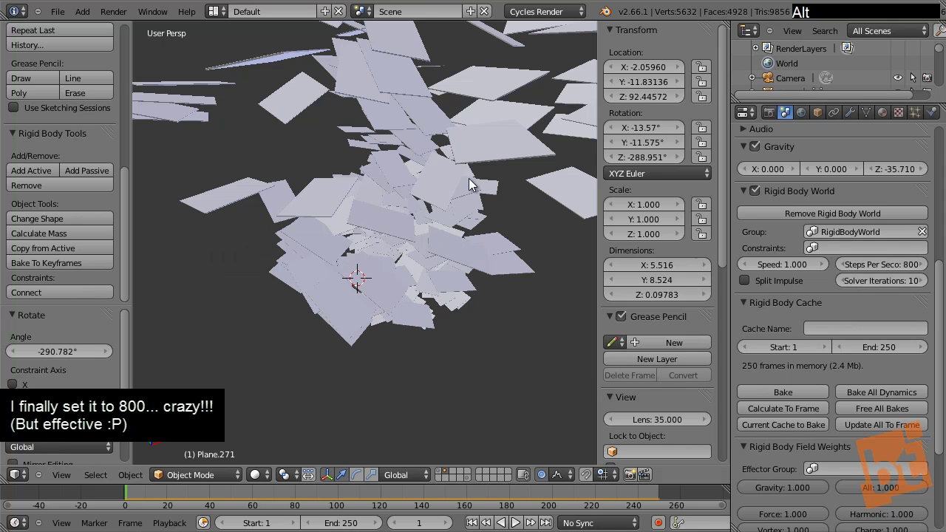
Step: Play the simulation again, stop it at frame 114, and examine the resulting paper pile up close
key("alt+a")
middle_click_drag(468, 178, 452, 192)
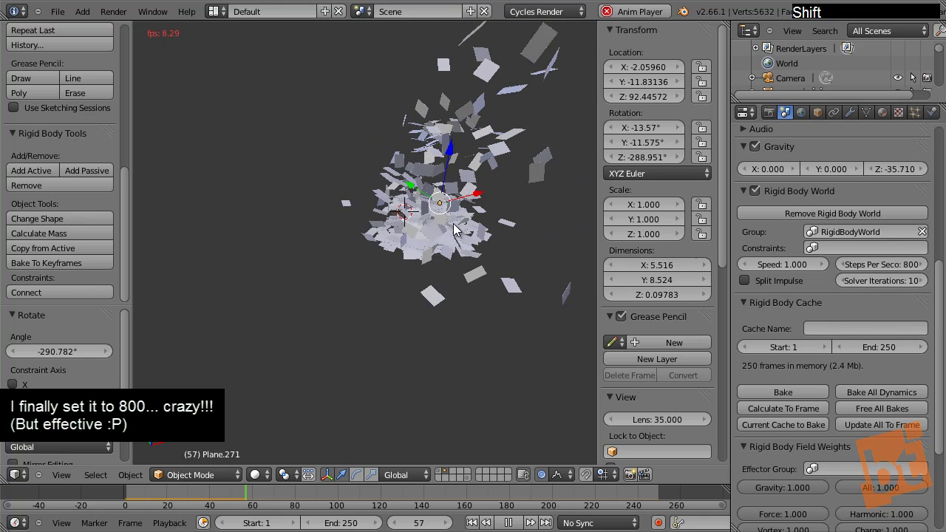
middle_click_drag(506, 279, 477, 264, "shift")
middle_click_drag(483, 225, 478, 240, "shift")
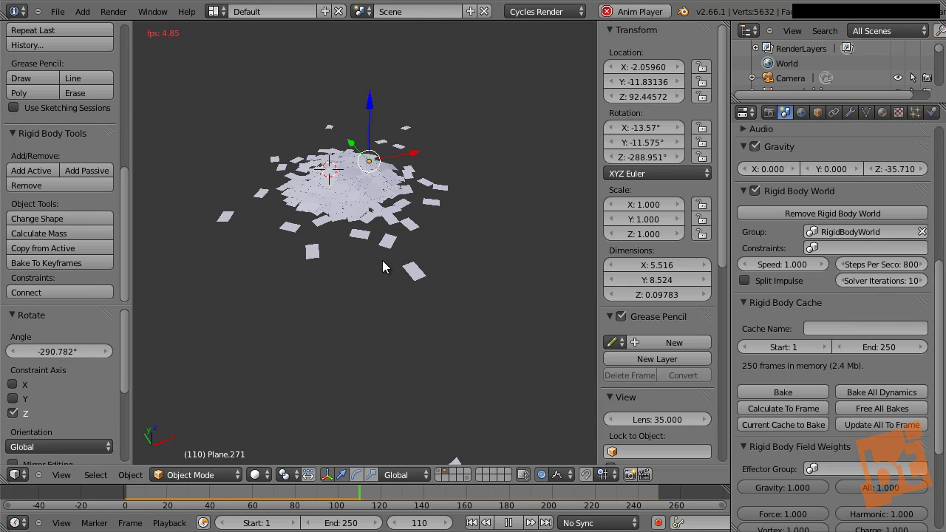
key("alt+a")
middle_click_drag(399, 201, 427, 278, "shift")
scroll(427, 277, "down", 5)
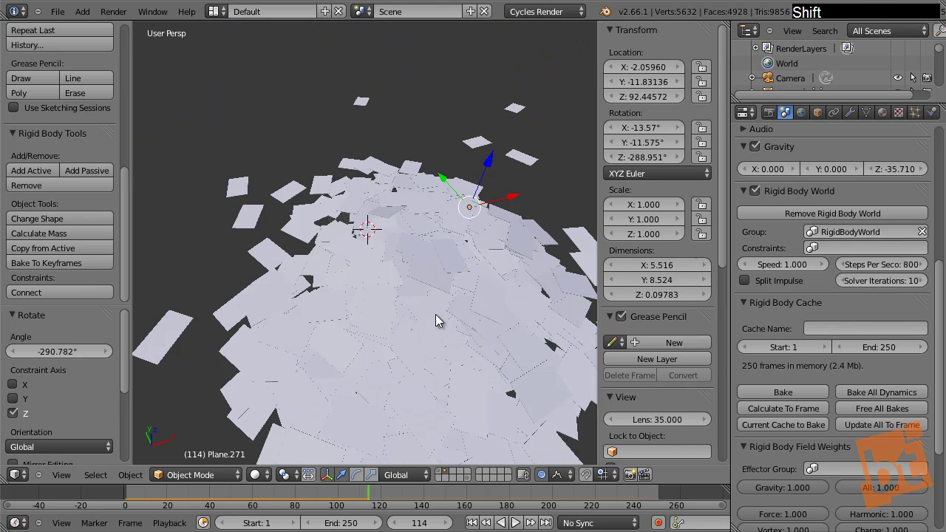
middle_click_drag(435, 314, 413, 317, "shift")
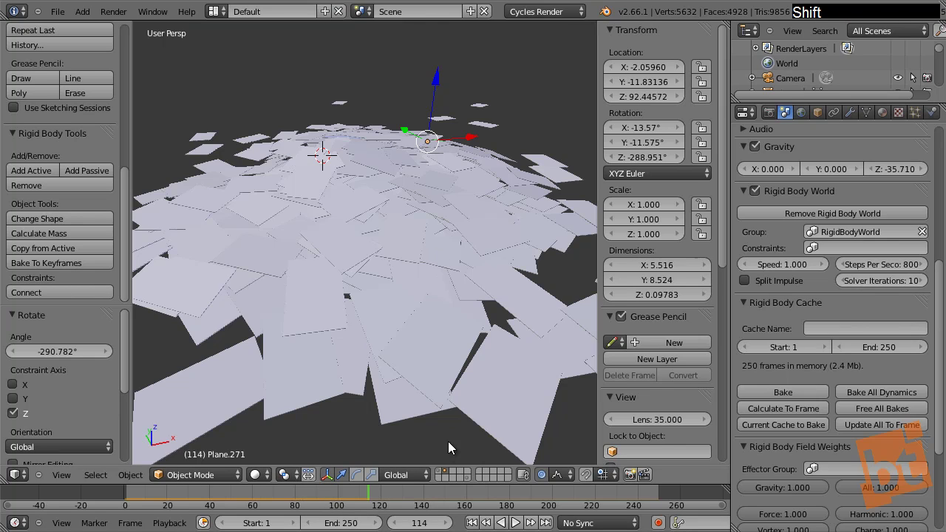
Step: Show the floor's layer together with the sheets, select the floor plane, and add a new material to it
scroll(433, 405, "down", 6)
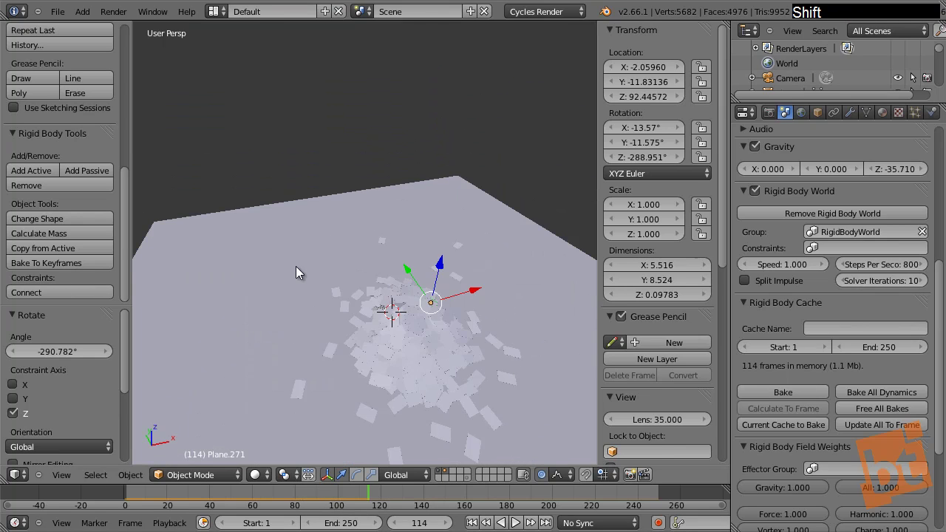
right_click(258, 277)
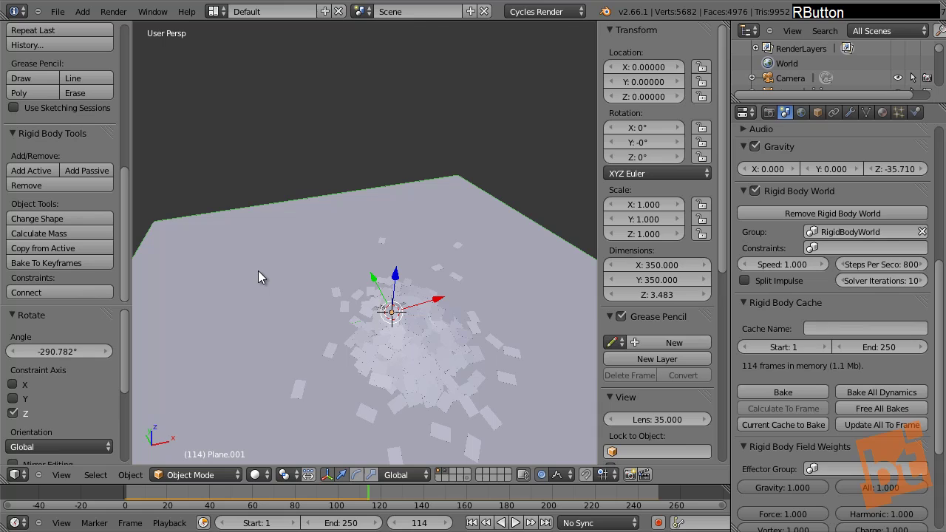
left_click(887, 112)
left_click(828, 211)
Step: Rename the floor material to floor_mat and set its diffuse color to dark grey
left_click(807, 211)
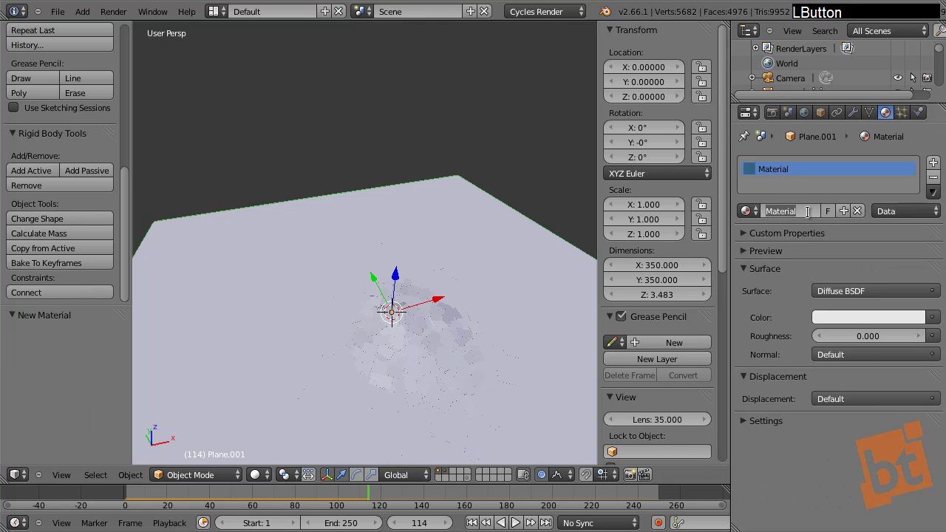
type("floor")
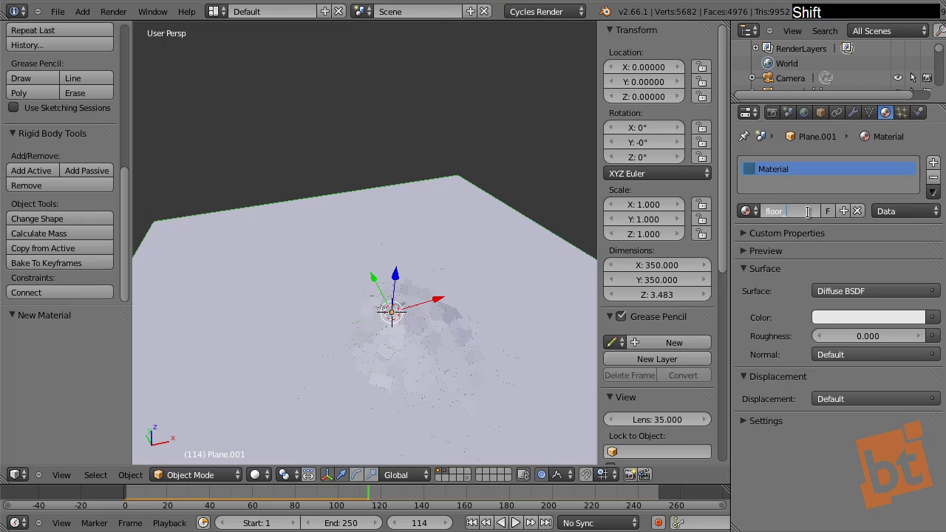
type("_mat")
key("Return")
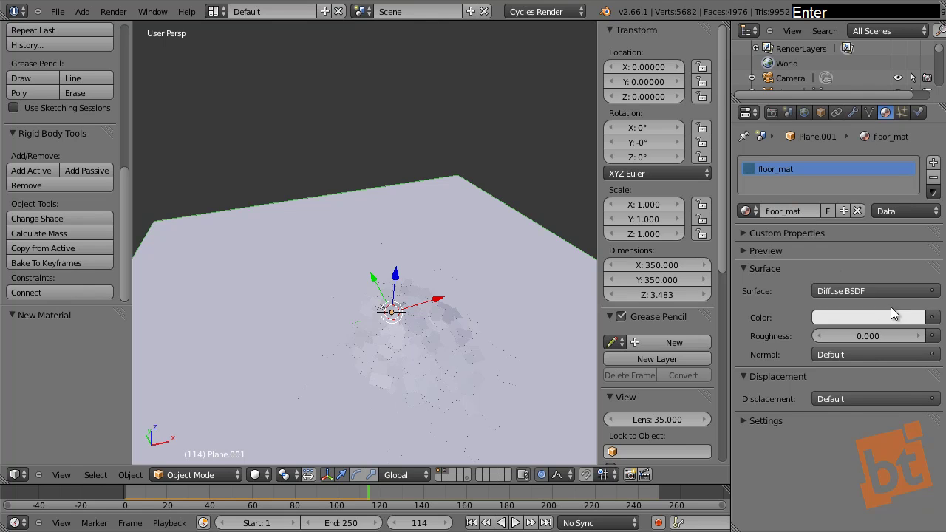
left_click(915, 318)
mouse_move(907, 178)
left_mouse_down()
mouse_move(916, 201)
mouse_move(915, 191)
left_mouse_up()
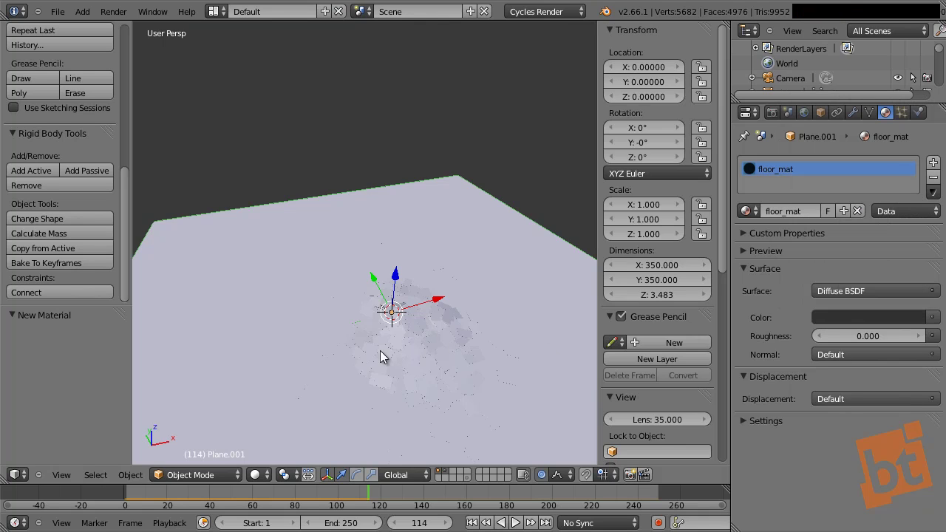
Step: Add a new mesh plane at the 3D cursor from the top orthographic view
scroll(423, 336, "up", 3)
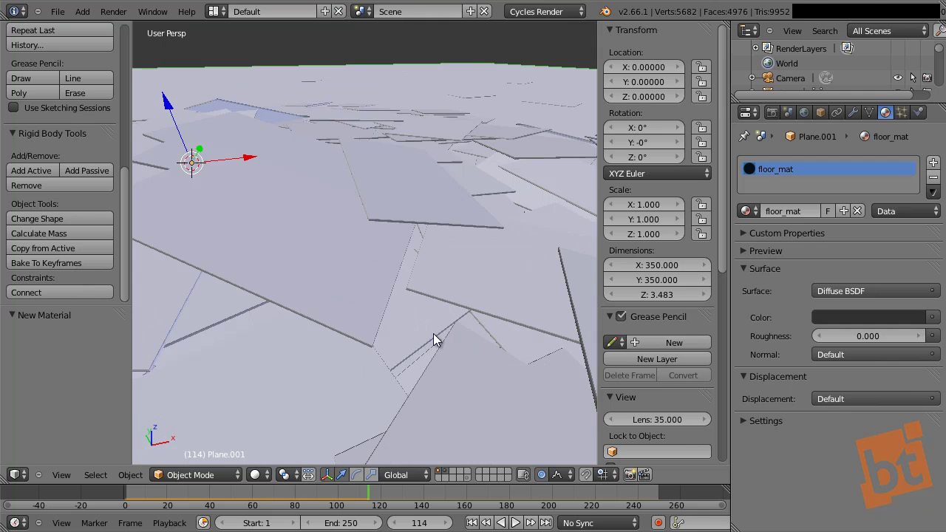
middle_click_drag(433, 333, 450, 310, "shift")
key("KP_Decimal")
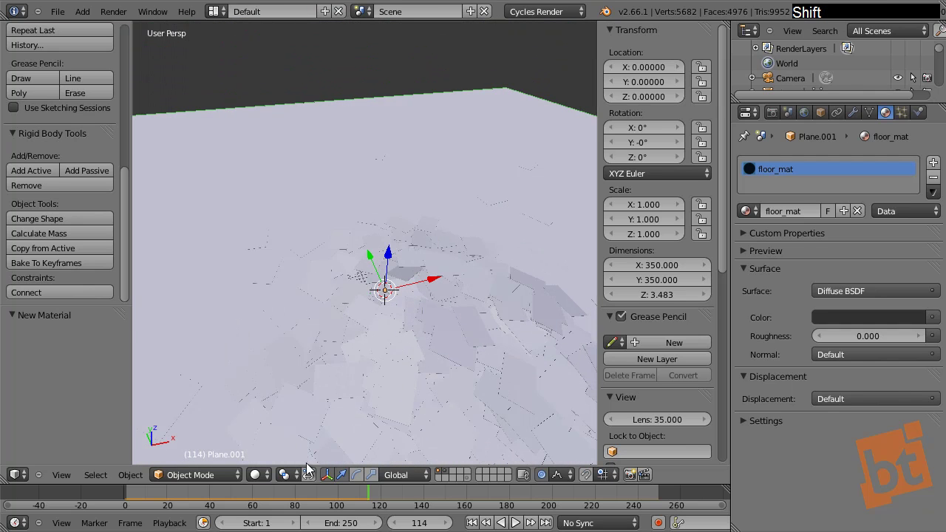
key("KP_7")
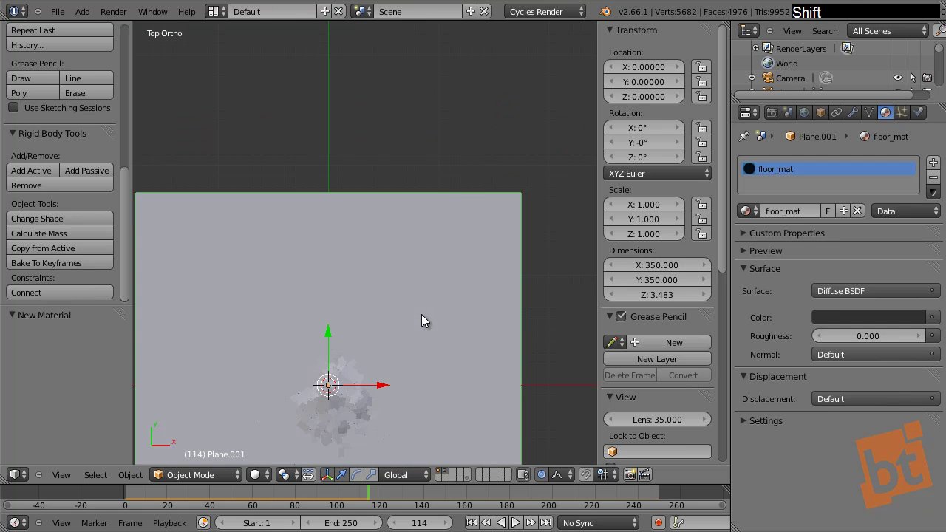
key("shift+a")
mouse_move(427, 315)
left_click(459, 317)
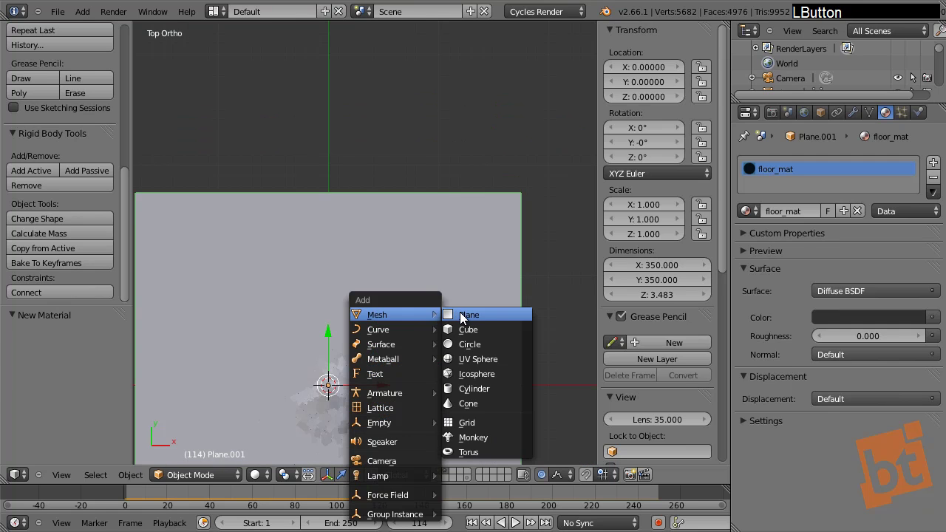
Step: Turn off proportional editing and raise the new plane along the global Z axis to a height of about 155 above the floor
middle_click_drag(453, 335, 433, 386)
key("g")
right_click(426, 338)
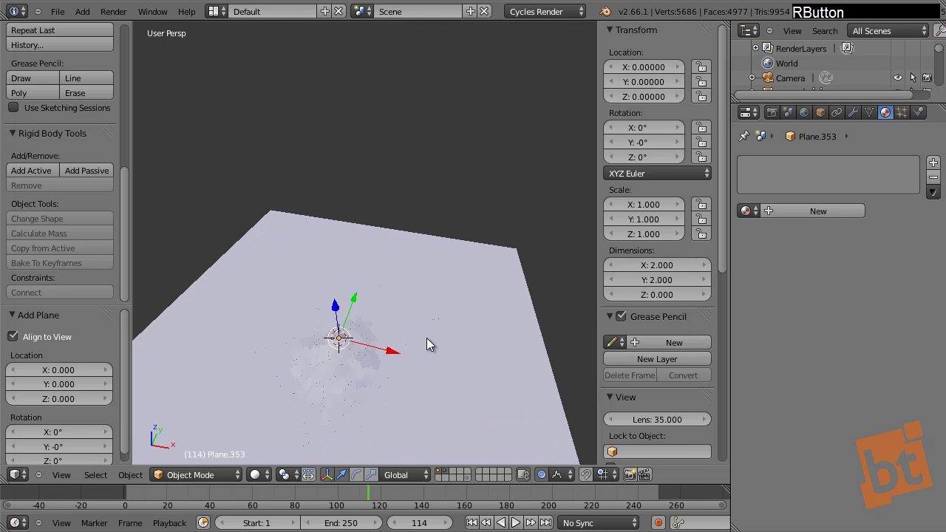
key("o")
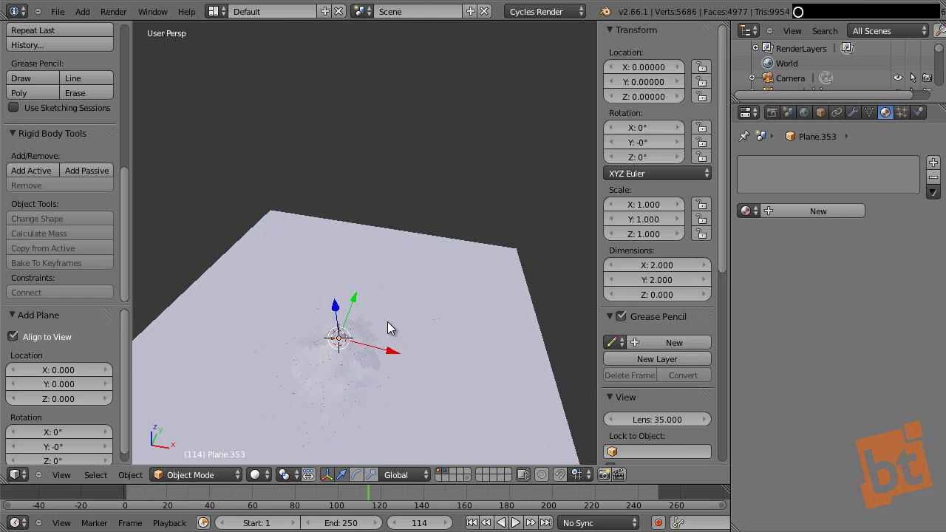
key("g")
key("z")
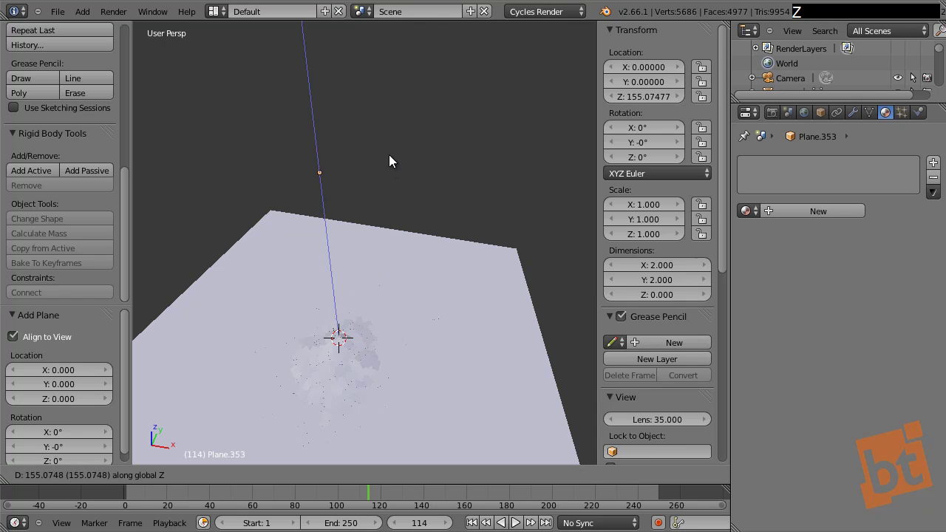
left_click(389, 166)
Step: Scale the raised plane up uniformly to about 27.4 units wide
key("s")
left_click(443, 317)
key("s")
left_click(405, 249)
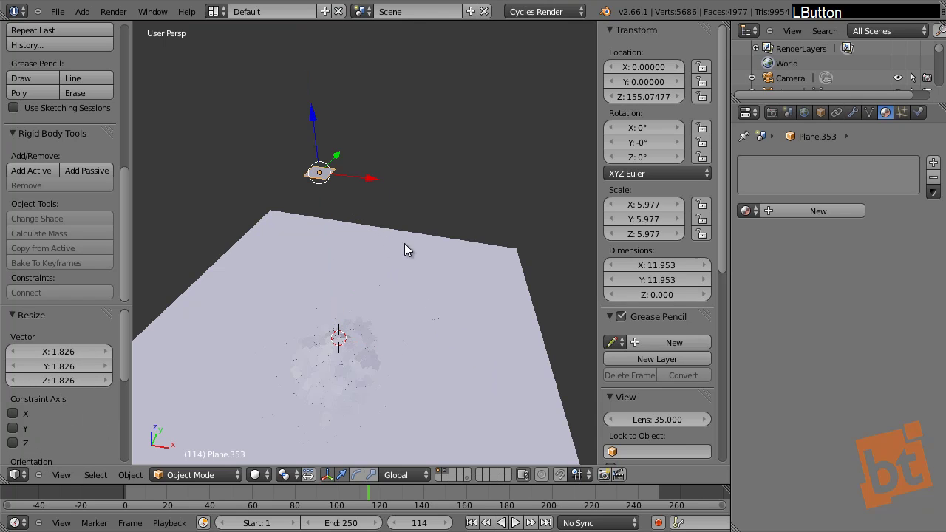
key("s")
left_click(477, 321)
Step: Add a new material named Light to the raised plane and use Emission as its surface shader
left_click(834, 212)
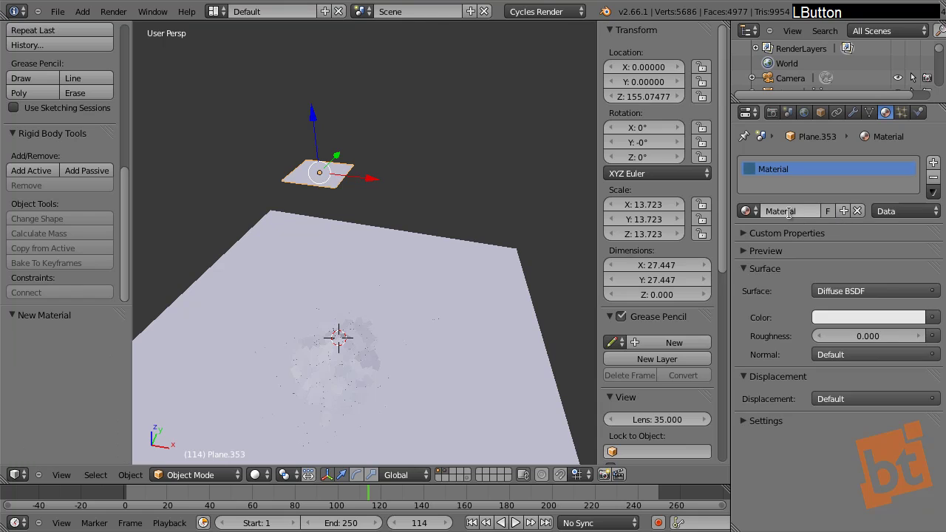
left_click(789, 212)
type("Light")
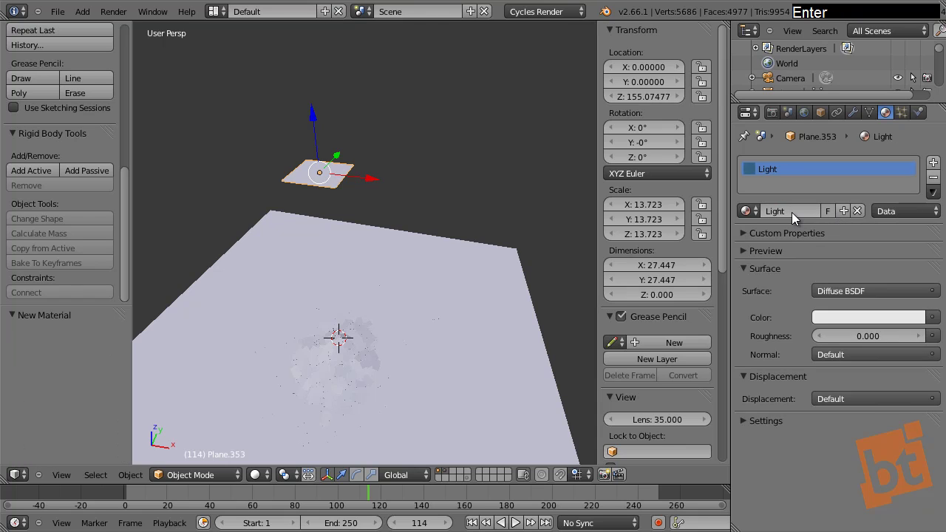
left_click(826, 290)
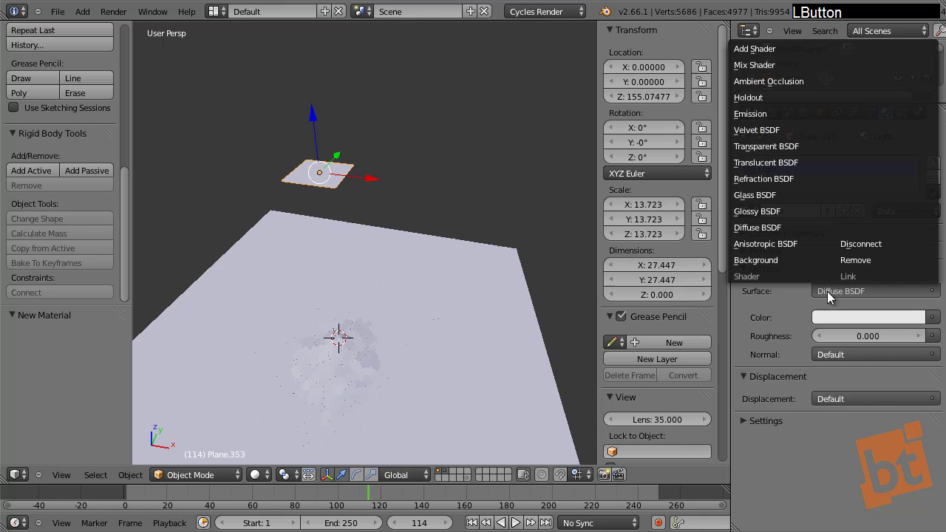
left_click(777, 112)
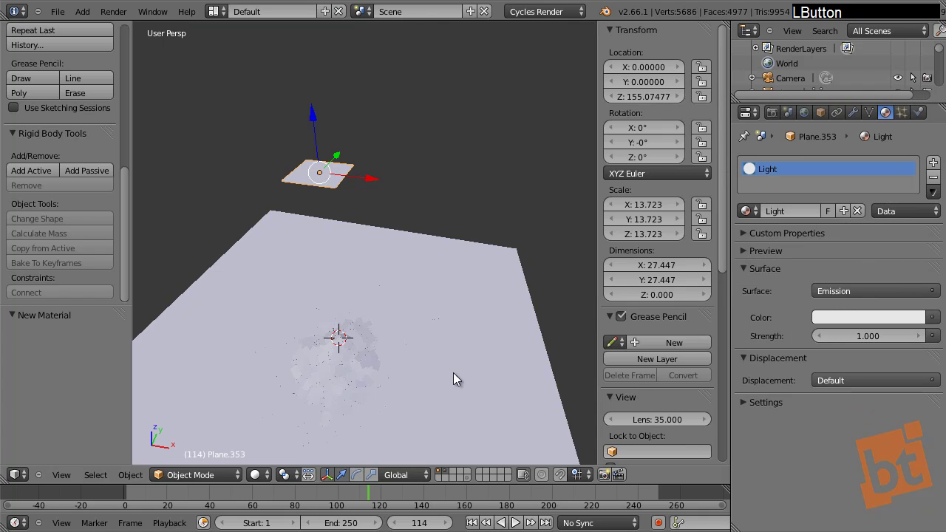
Step: Switch the 3D view to Rendered shading and frame the sheet pile on the floor
left_click(259, 475)
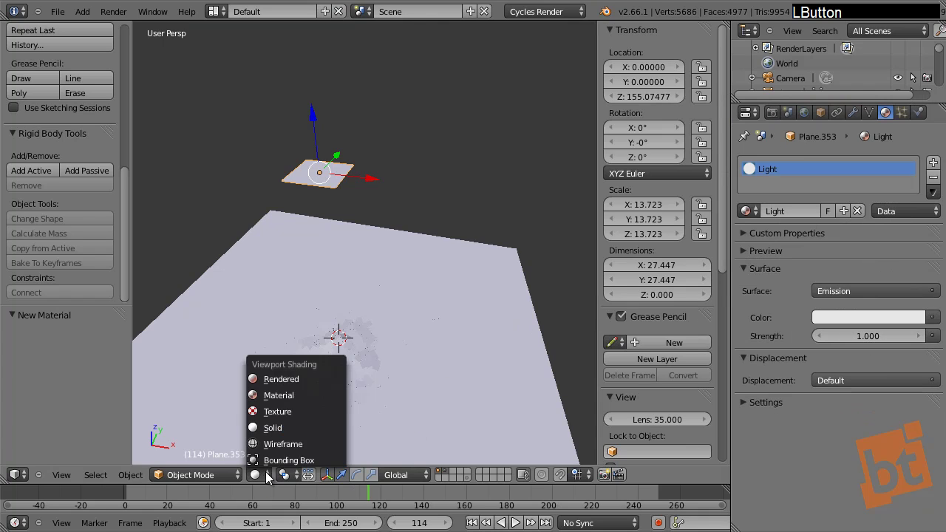
left_click(283, 377)
middle_click_drag(371, 314, 398, 251)
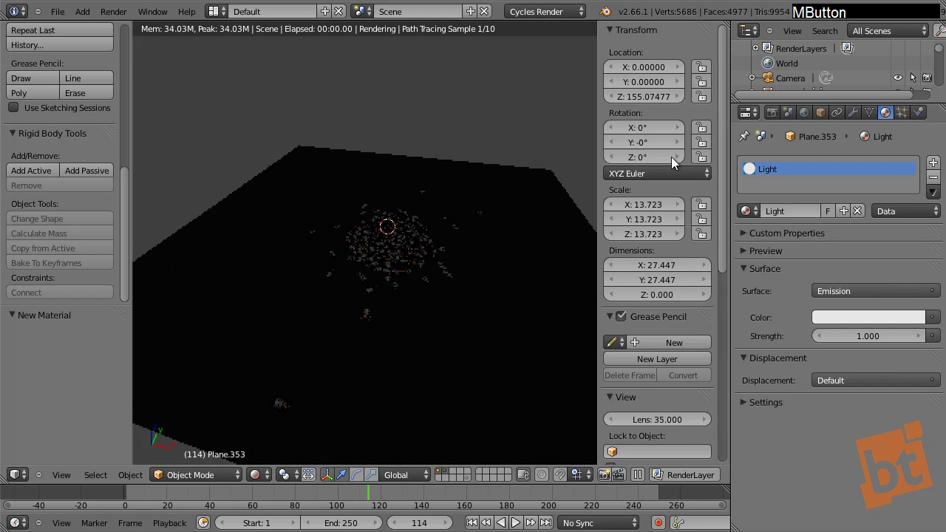
Step: Set the Cycles render device to GPU Compute and check the sheet pile up close in the rendered preview
left_click(771, 112)
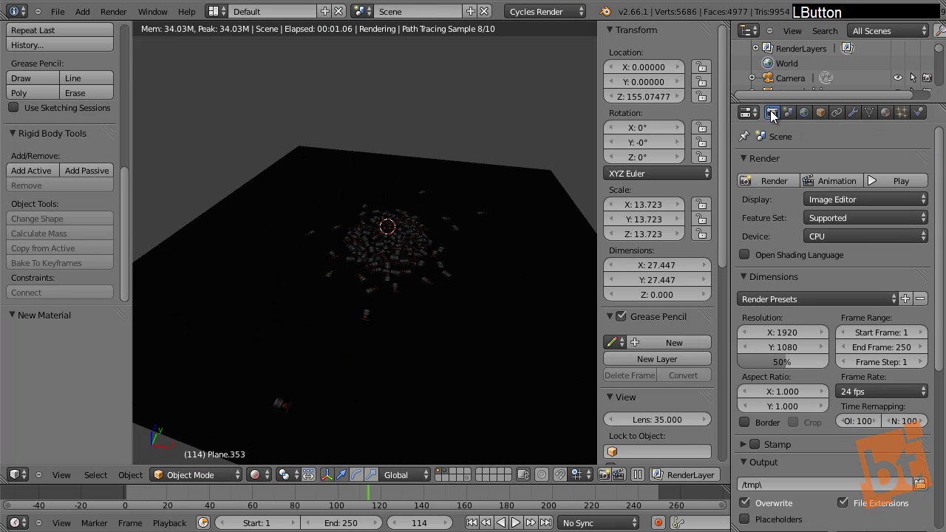
left_click(818, 236)
left_click(825, 206)
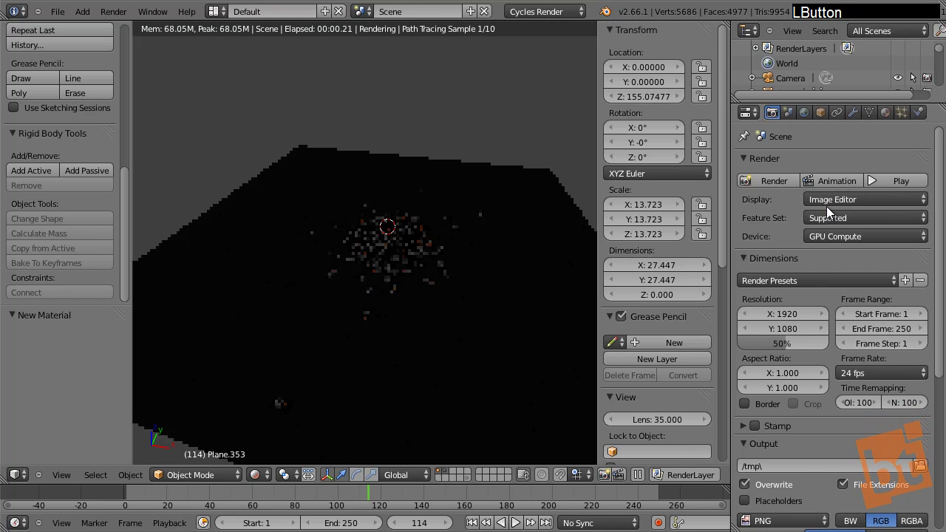
scroll(406, 252, "up", 3)
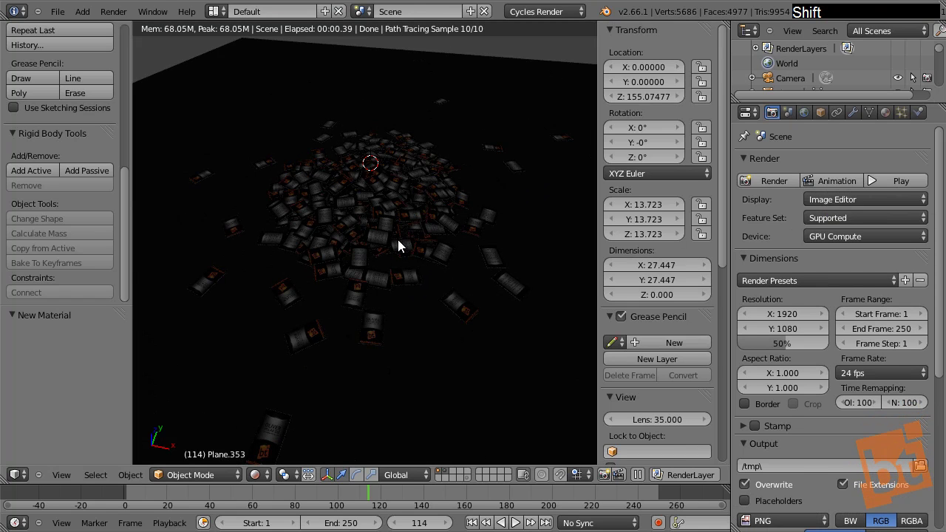
Step: Set the Light material's emission strength to about 204.1 and tint its color a pale warm peach
left_click(888, 111)
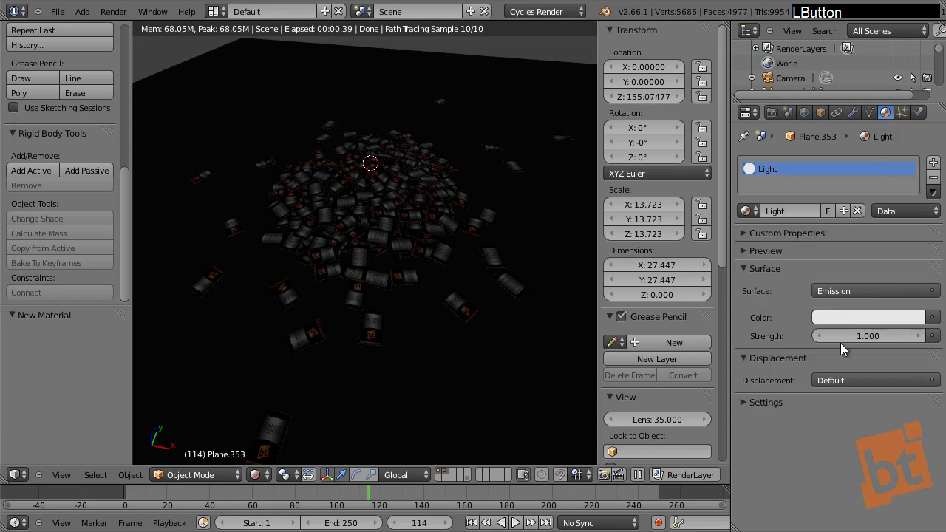
left_click_drag(853, 343, 465, 275)
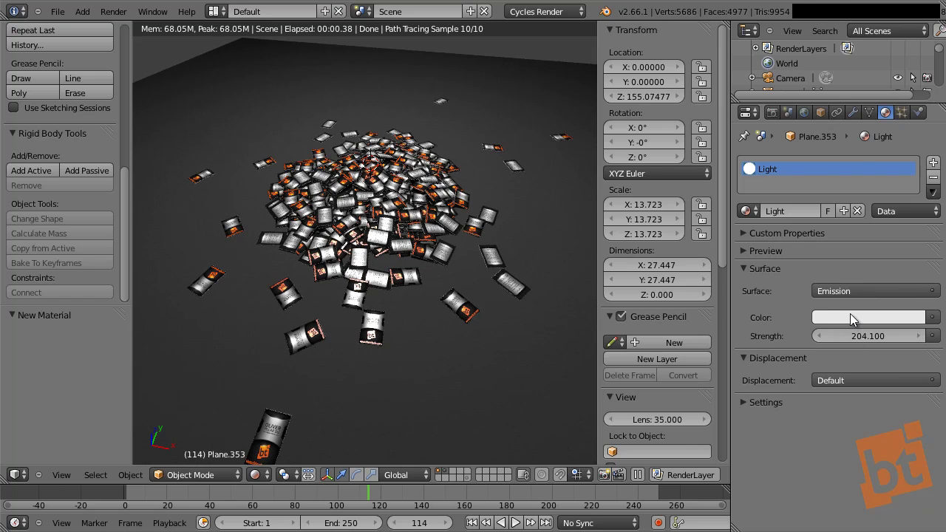
left_click(849, 315)
left_click_drag(848, 159, 841, 174)
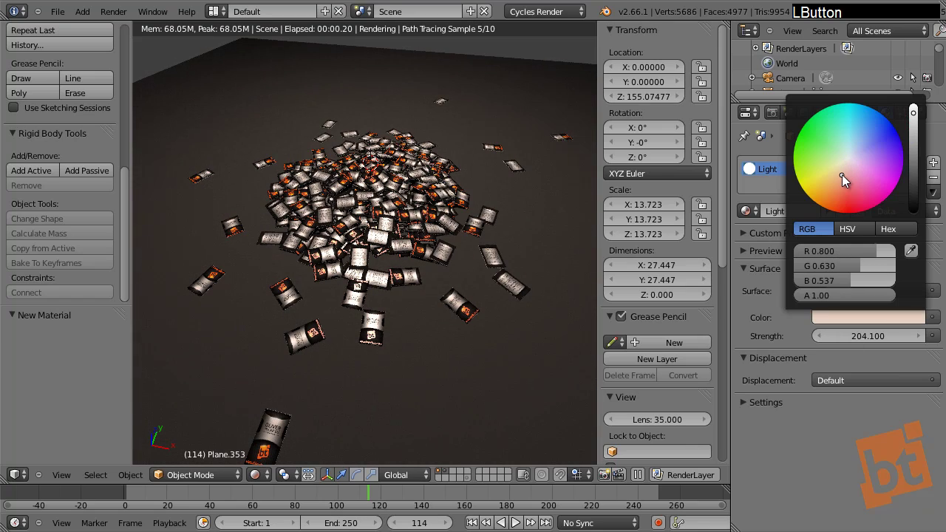
Step: Split the 3D view into two stacked viewports, with solid shading in the upper one and the rendered preview in the lower one
middle_click_drag(310, 186, 325, 214)
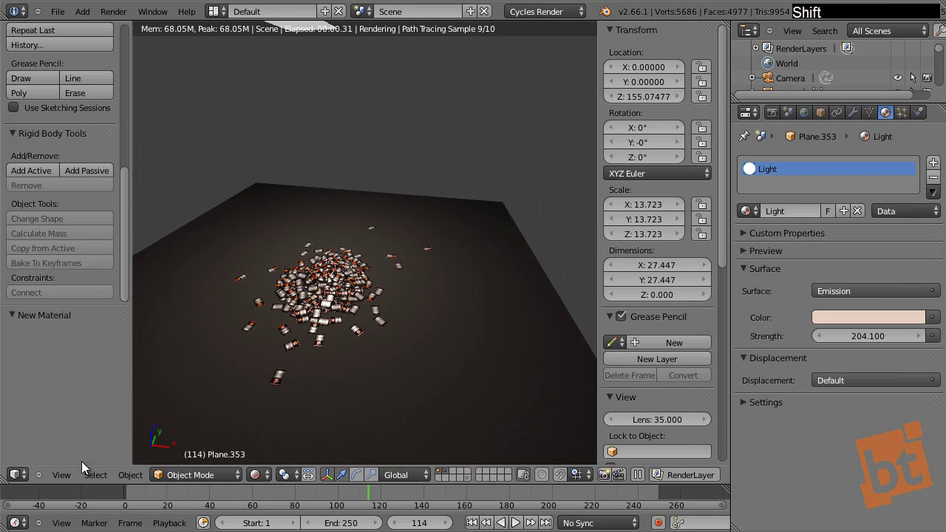
left_click_drag(6, 481, 11, 230)
middle_click_drag(374, 345, 378, 330, "shift")
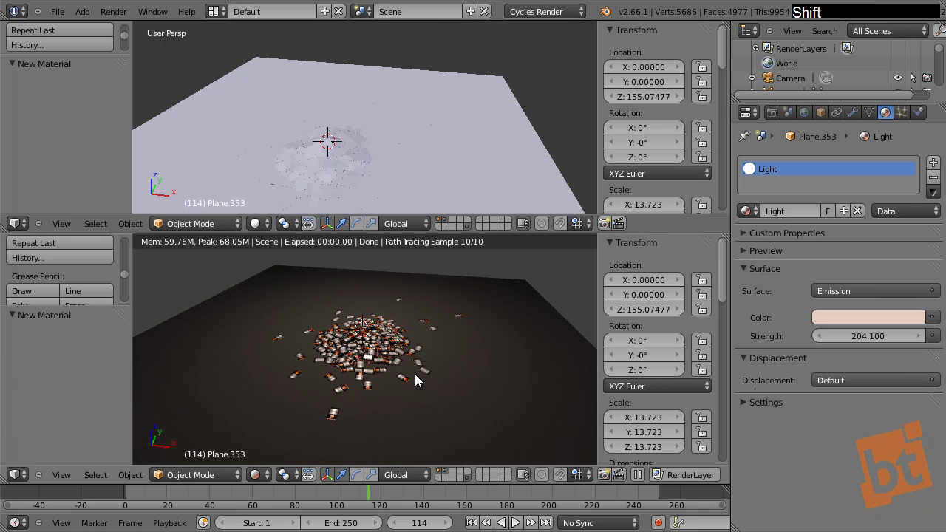
Step: Frame a close-up of the printed sheets on the pile in the rendered viewport and align the camera to that view
key("KP_0")
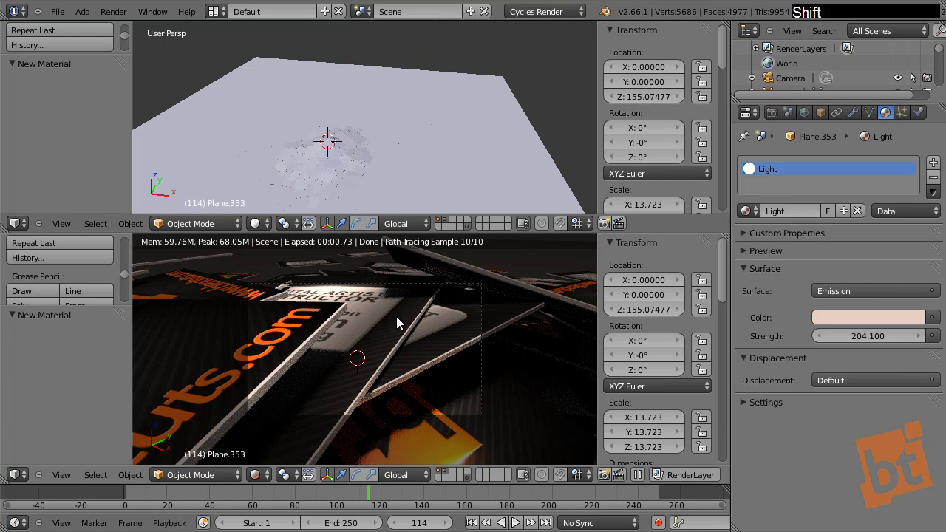
middle_click_drag(382, 328, 417, 343, "shift")
middle_click_drag(300, 340, 439, 332)
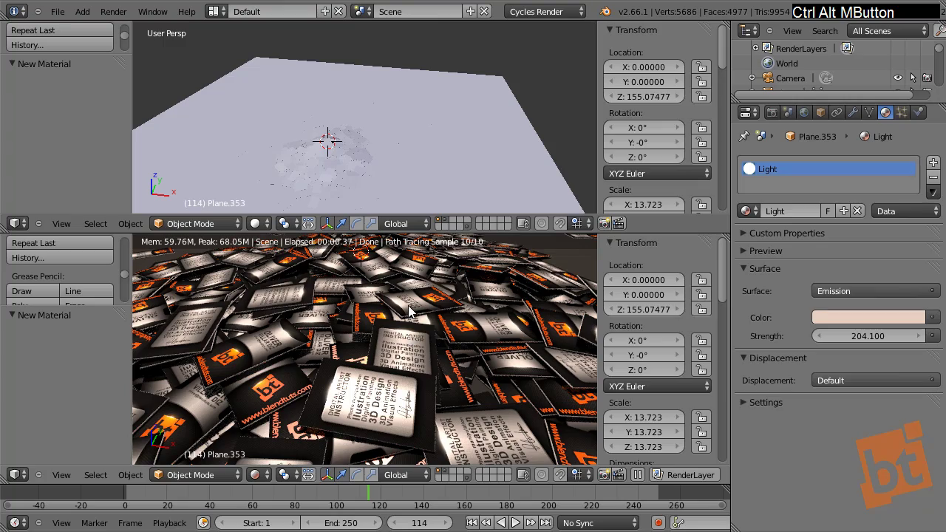
mouse_move(404, 325)
middle_mouse_down("ctrl")
mouse_move(414, 338)
mouse_move(399, 322)
middle_mouse_up("ctrl")
scroll(403, 321, "down", 3)
right_click(432, 322)
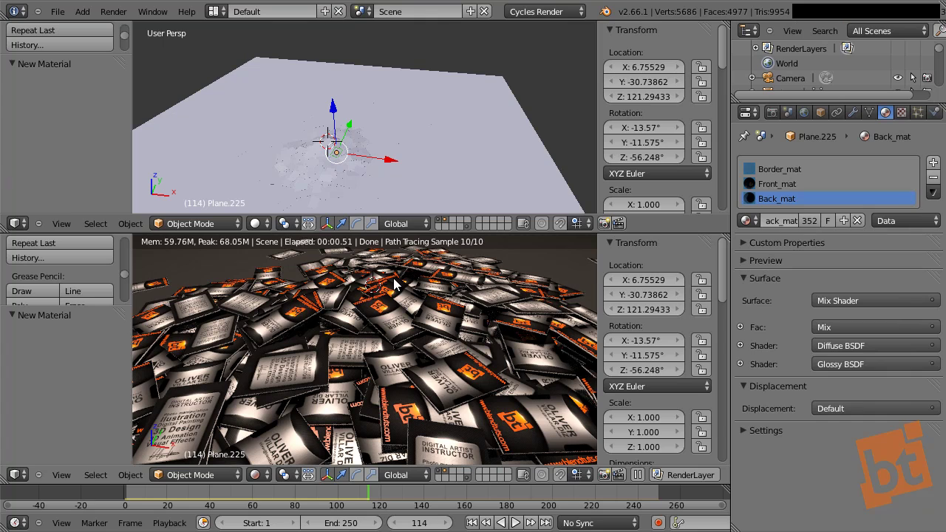
right_click(439, 310)
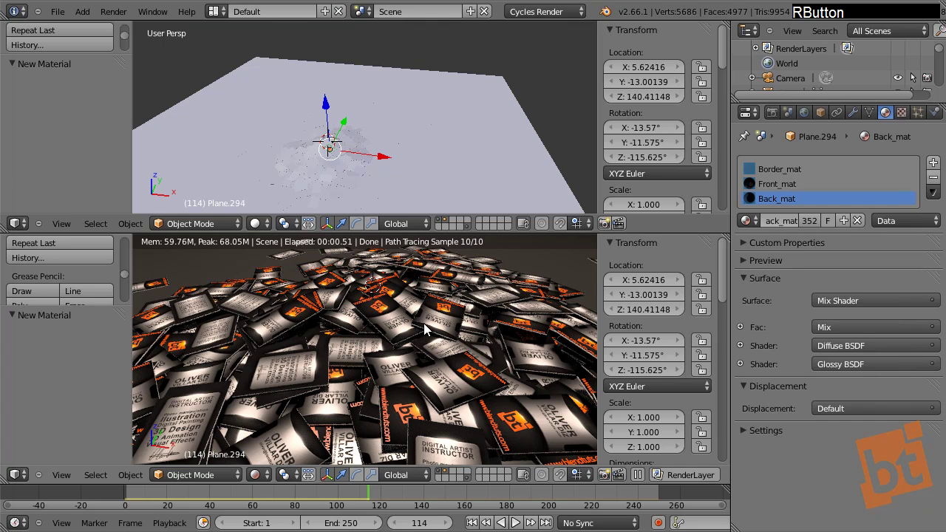
right_click(443, 323)
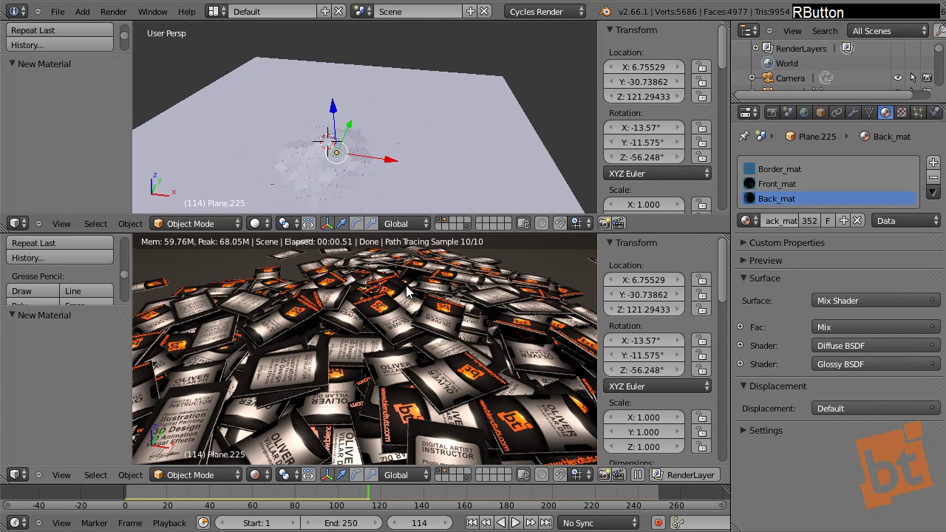
middle_click_drag(453, 297, 471, 345, "shift")
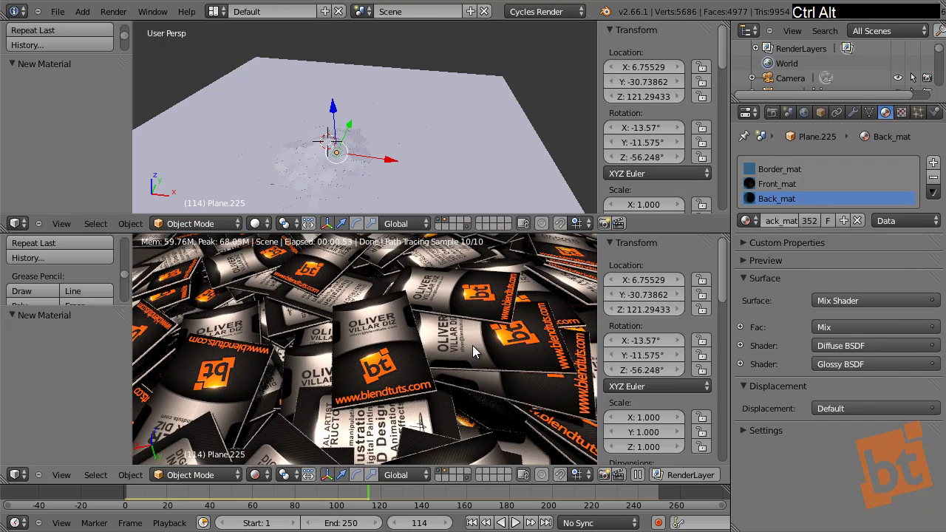
key("ctrl+alt+KP_0")
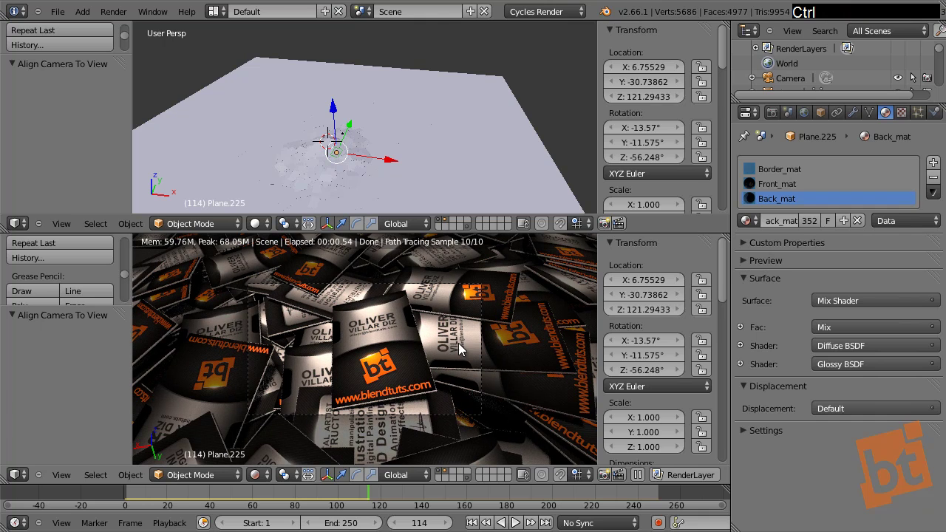
Step: Select the camera and fly it backwards to about X 18.08, Y 7.21, Z 31.28 for a wider framing of the pile
right_click(384, 288)
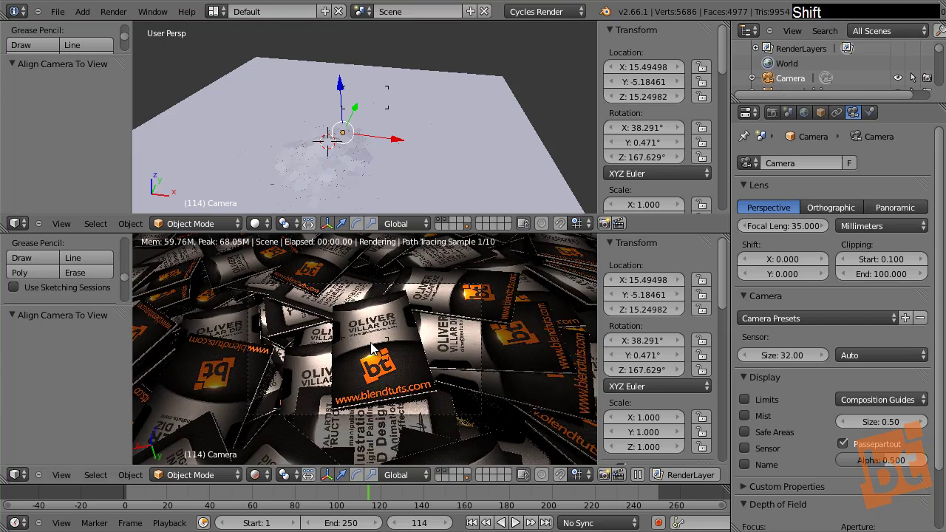
scroll(371, 347, "down", 3)
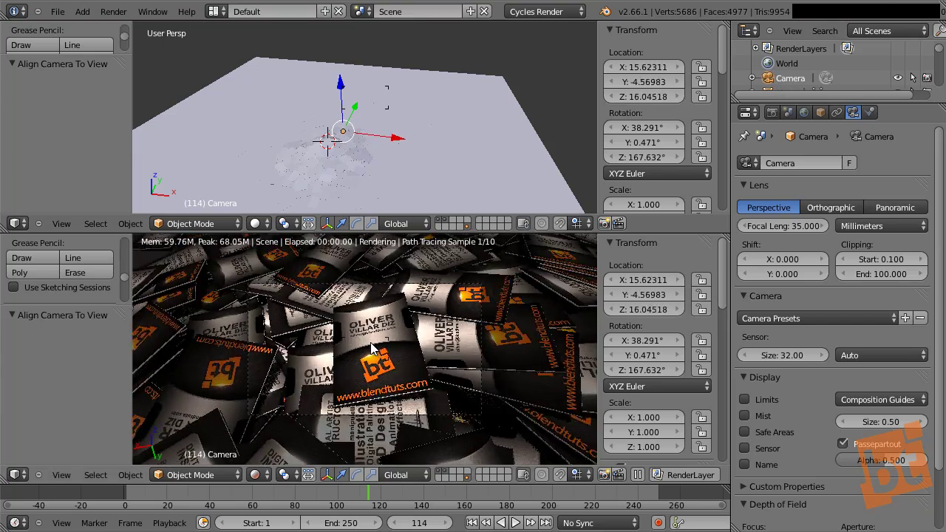
scroll(371, 347, "down", 4)
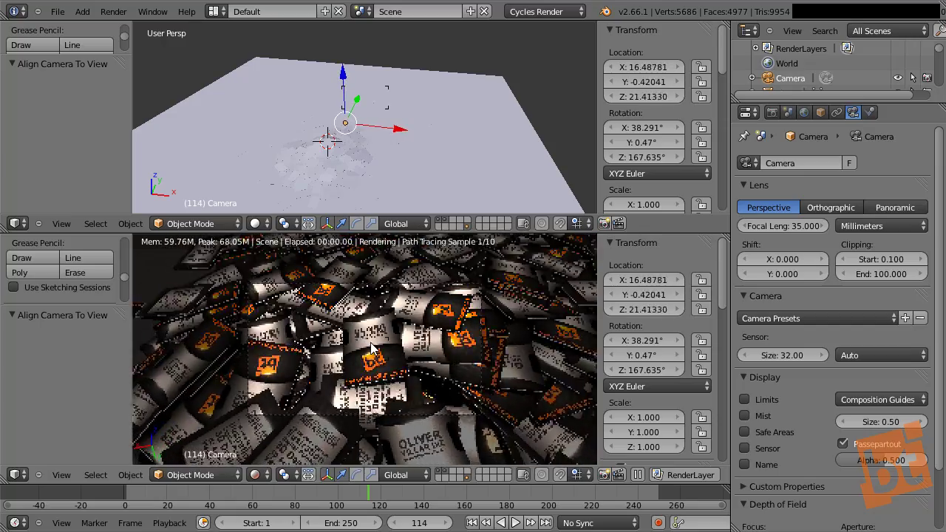
scroll(370, 347, "down", 5)
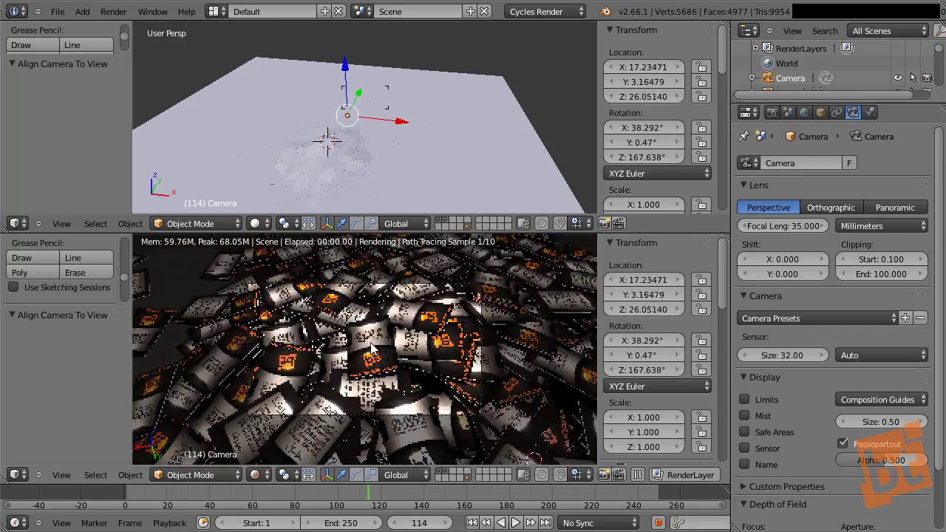
scroll(371, 347, "down", 4)
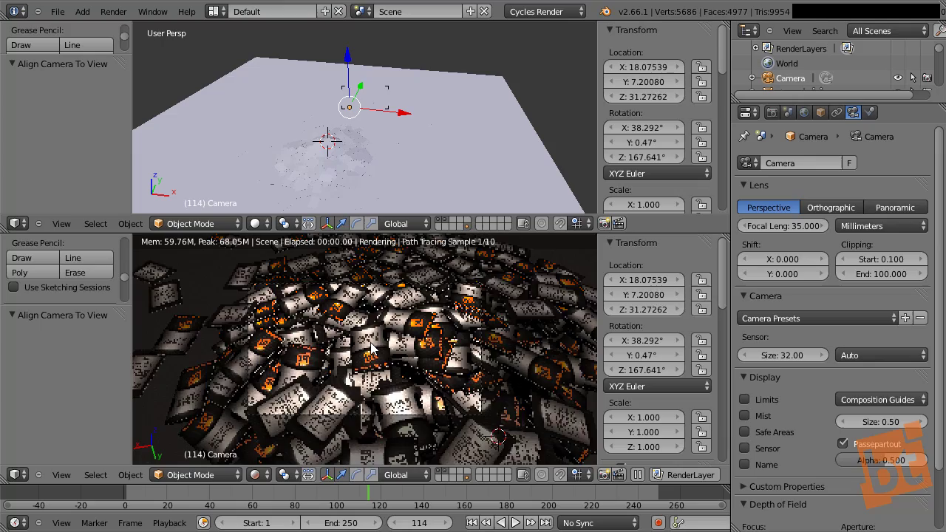
left_click(370, 349)
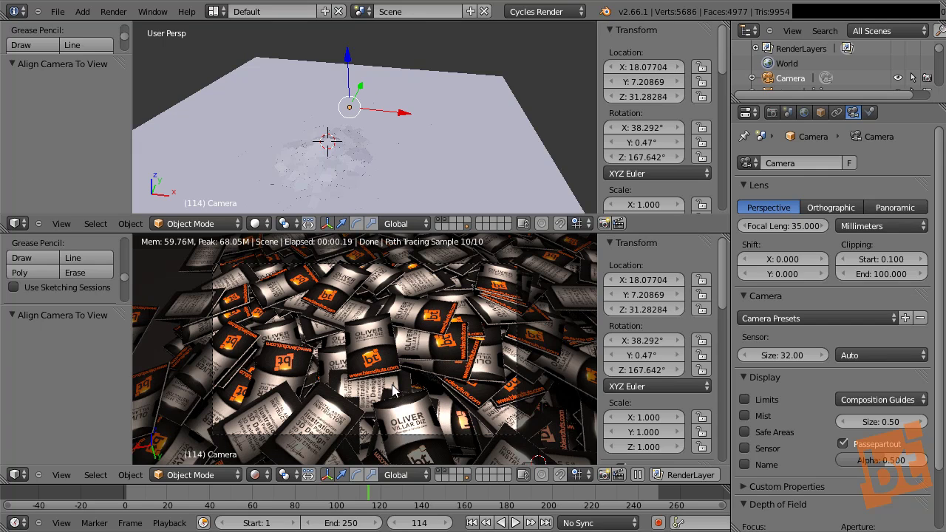
Step: Set the camera's passepartout alpha to 1.000 and enlarge the camera frame in the rendered viewport
left_click(859, 111)
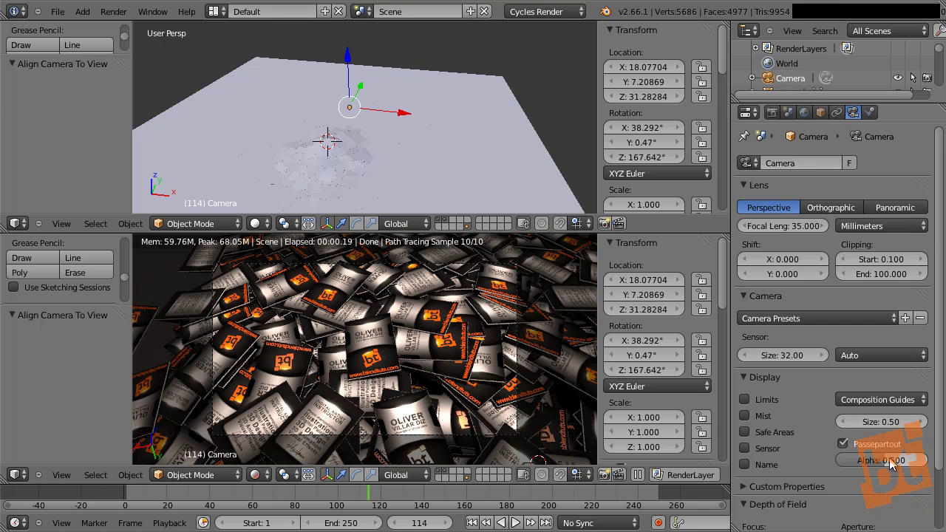
left_click_drag(889, 464, 925, 463)
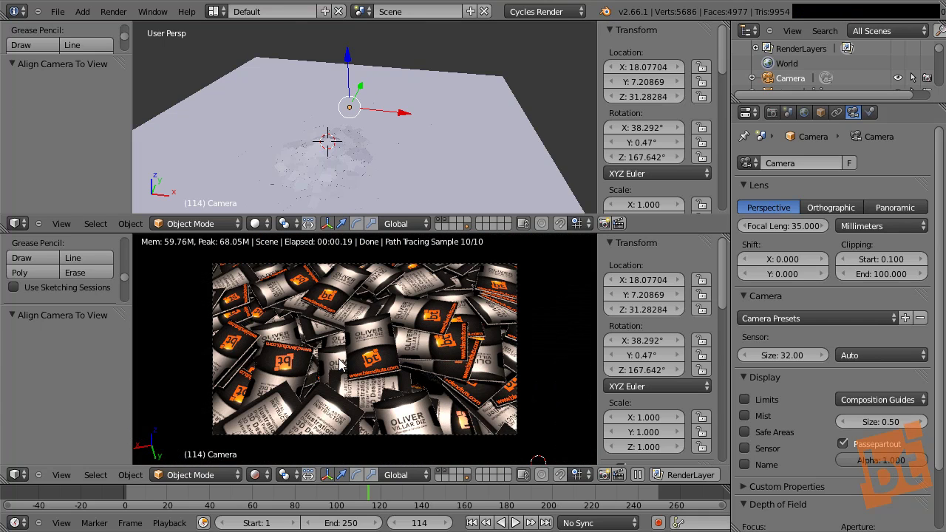
scroll(339, 364, "up", 2)
middle_click_drag(339, 363, 369, 380, "shift")
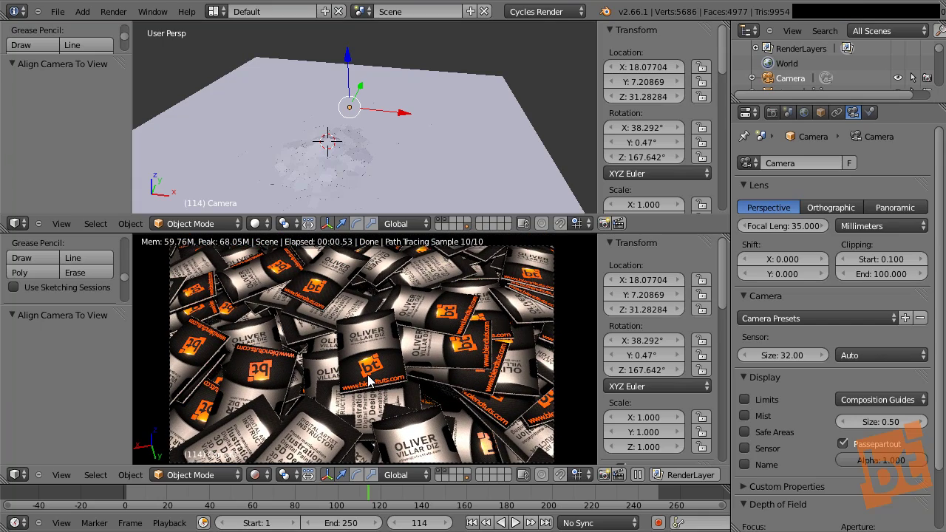
Step: Select the sheet at the centre of the camera framing and snap the 3D cursor to it
right_click(371, 351)
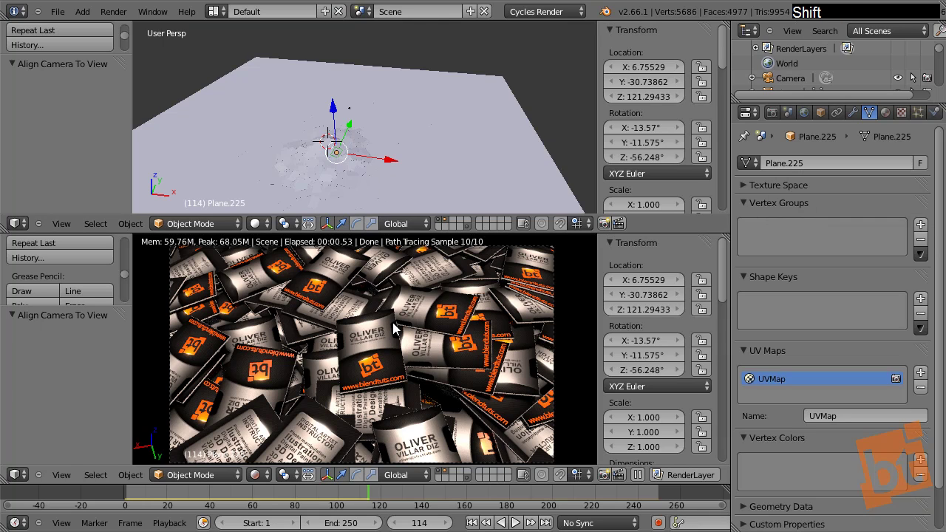
key("shift+s")
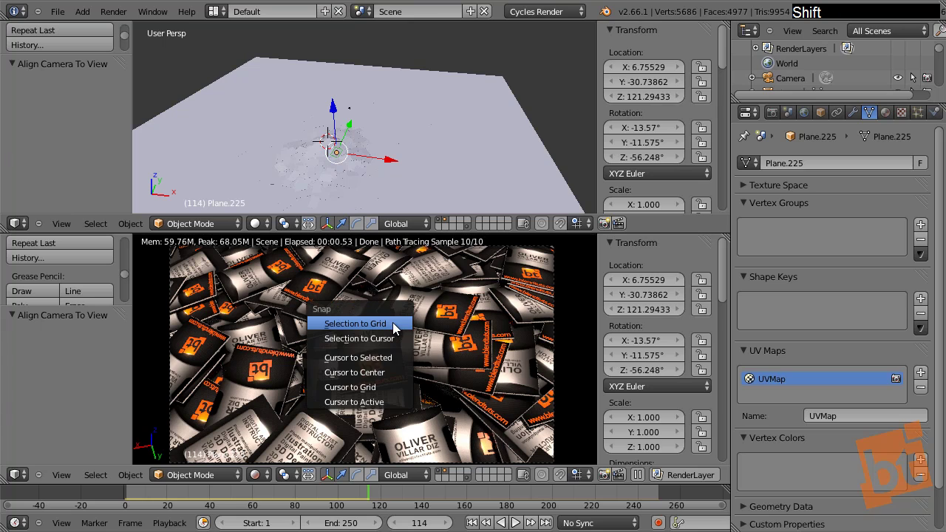
left_click(369, 359)
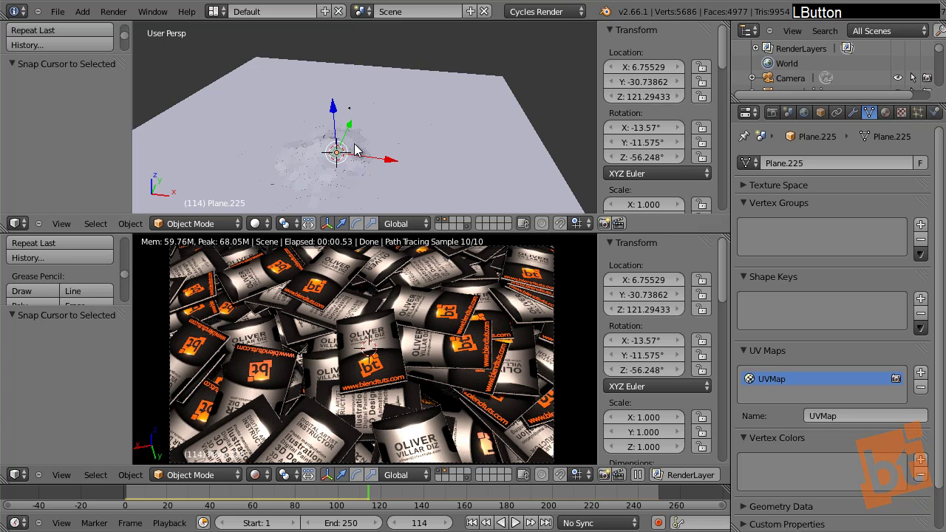
Step: Add a Plain Axes empty at the 3D cursor and show the upper viewport in wireframe to check its placement
key("KP_7")
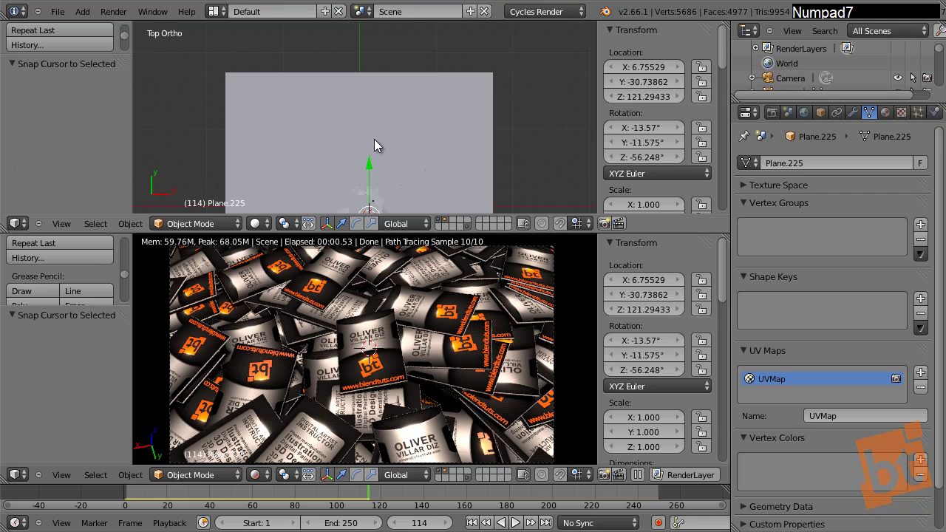
middle_click_drag(374, 139, 373, 110)
key("shift+a")
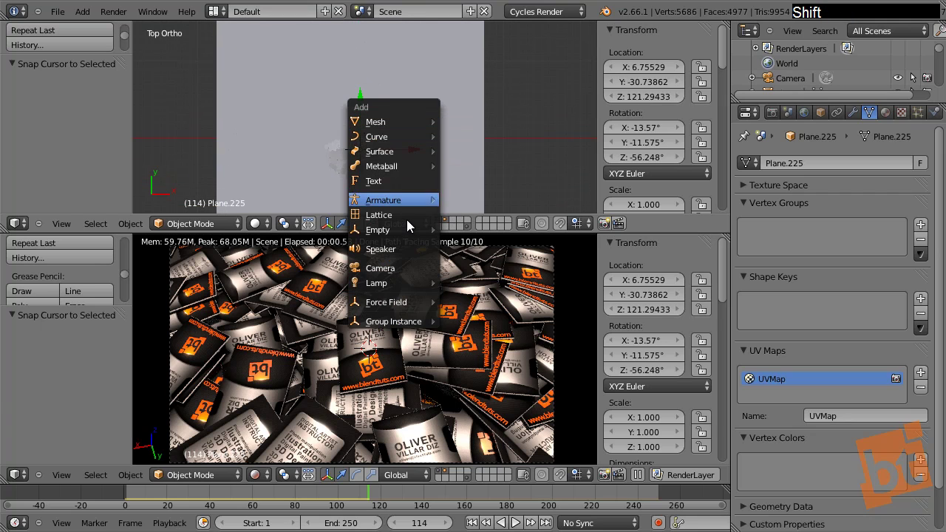
left_click(407, 229)
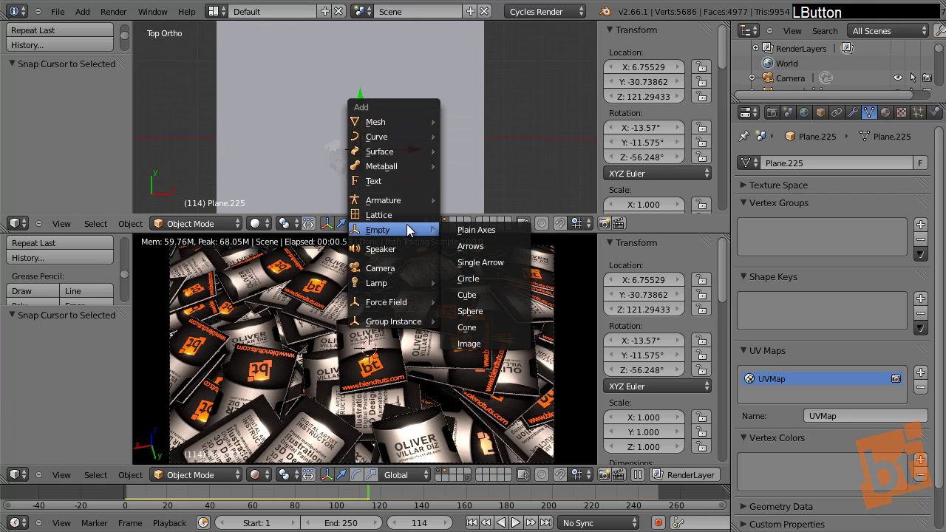
left_click(465, 230)
middle_click_drag(377, 162, 359, 101)
mouse_move(429, 121)
middle_mouse_down()
mouse_move(382, 90)
mouse_move(380, 109)
mouse_move(325, 81)
mouse_move(227, 61)
middle_mouse_up()
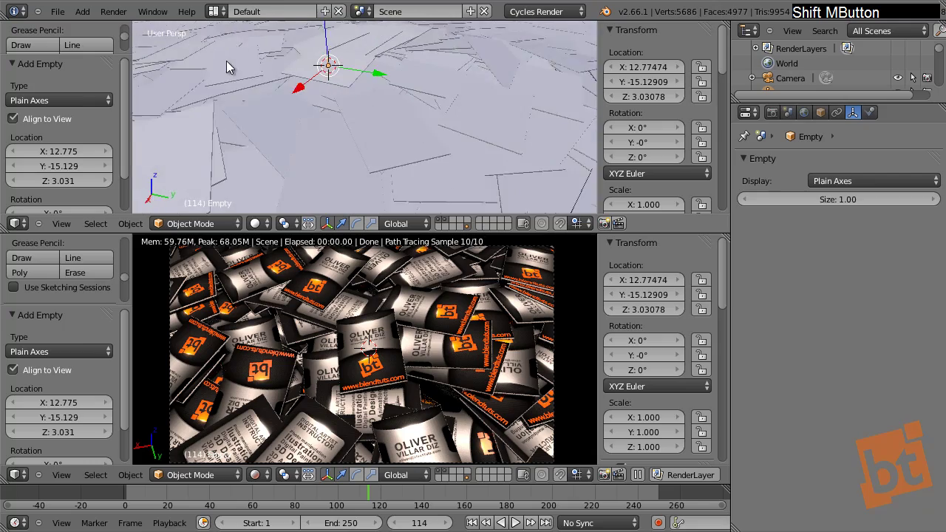
key("z")
middle_click_drag(347, 90, 237, 102)
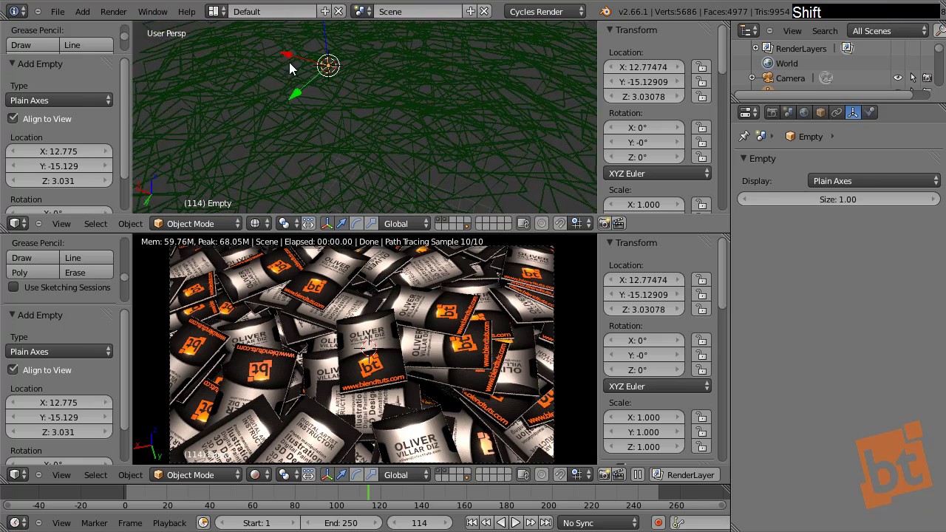
middle_click_drag(289, 65, 455, 91, "shift")
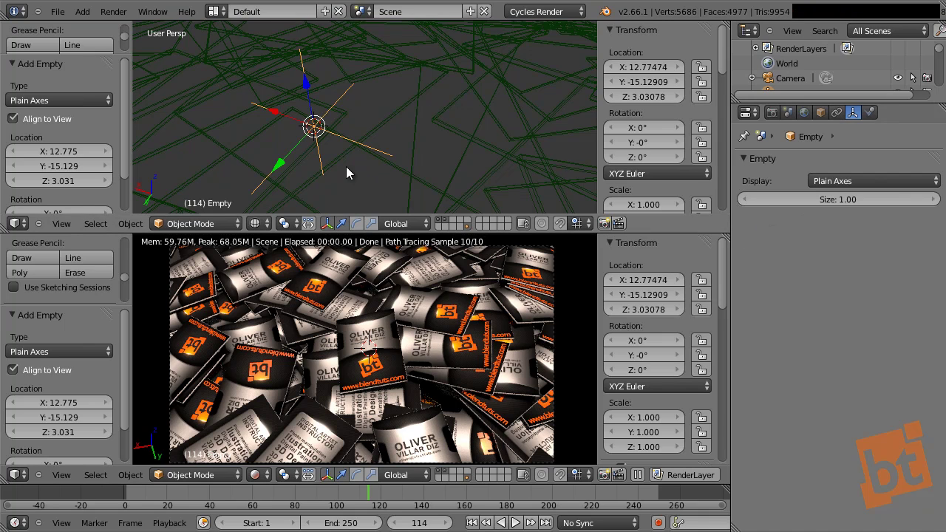
Step: Select the camera and set the Empty as its depth of field focus object
left_click(791, 78)
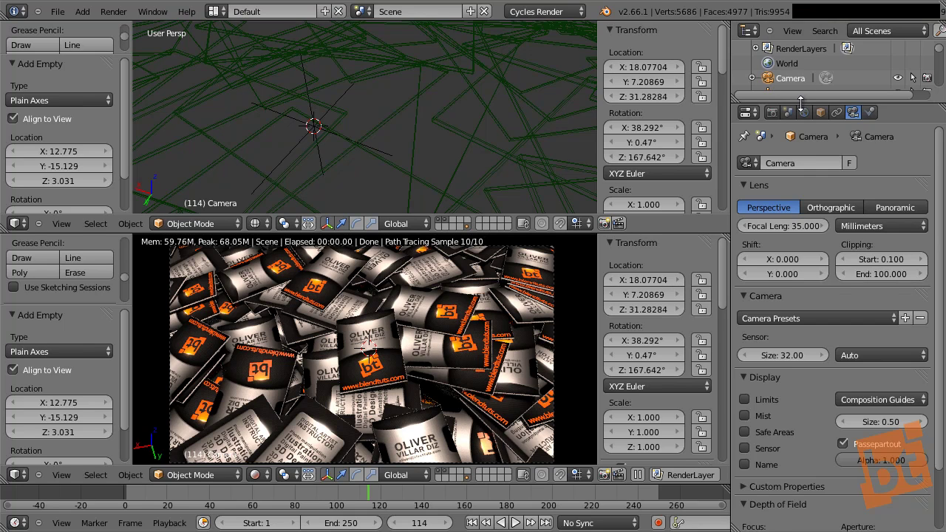
left_click_drag(801, 108, 802, 128)
middle_click_drag(795, 304, 793, 171)
left_click(756, 473)
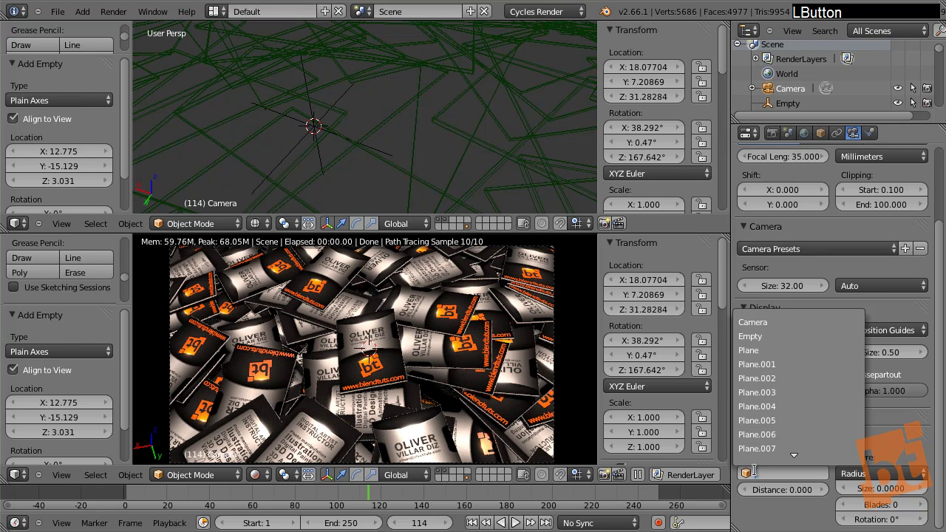
left_click(774, 337)
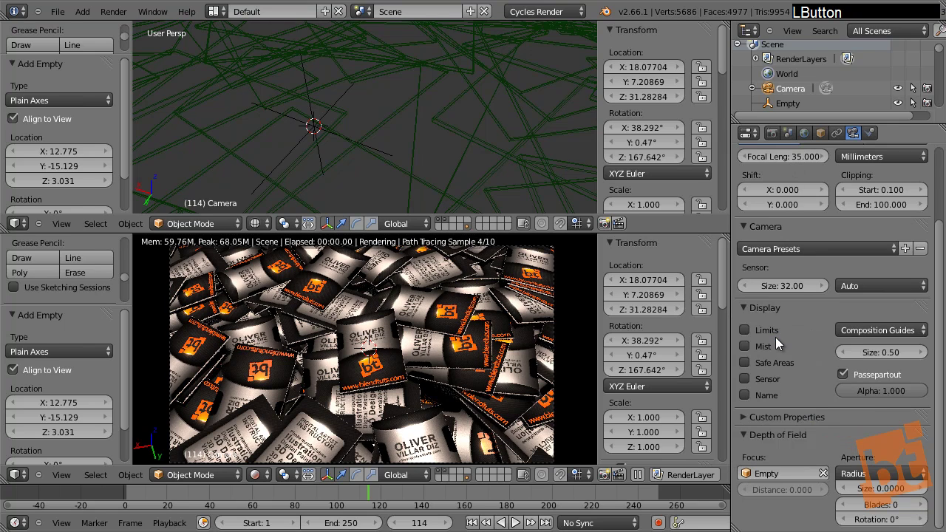
Step: Set the camera's aperture radius size to about 1.79, judging the blur in the rendered viewport
mouse_move(868, 488)
left_mouse_down()
mouse_move(932, 499)
mouse_move(70, 490)
mouse_move(163, 484)
mouse_move(126, 489)
left_mouse_up()
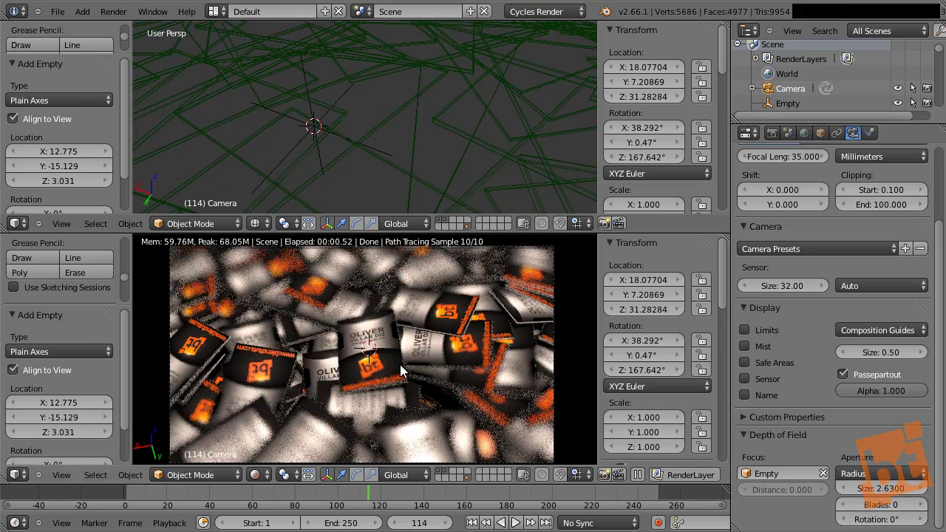
scroll(366, 350, "up", 3)
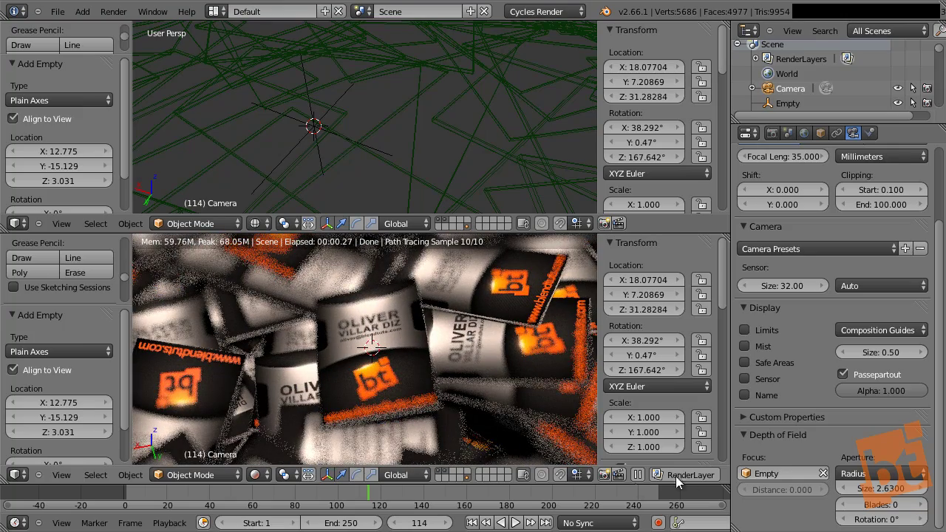
left_click_drag(880, 488, 850, 490, "shift")
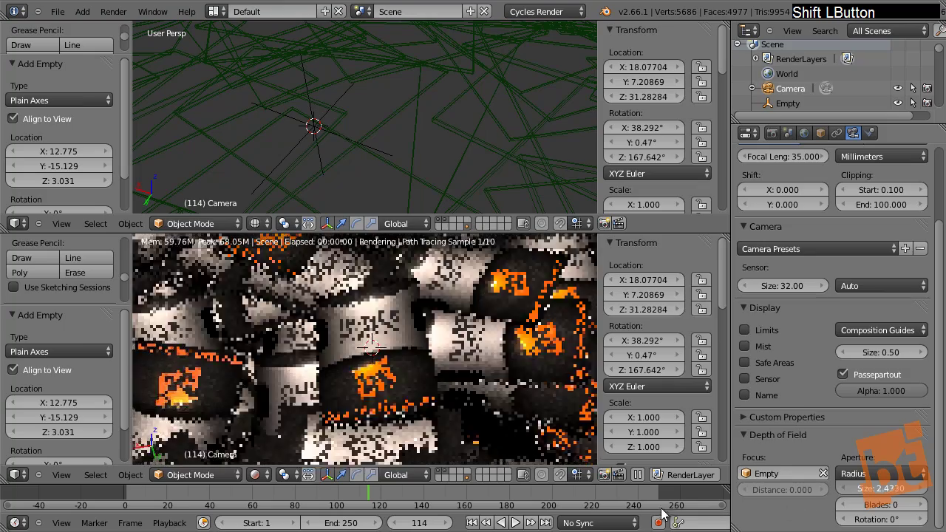
left_click_drag(663, 512, 467, 359, "shift")
scroll(411, 340, "down", 3)
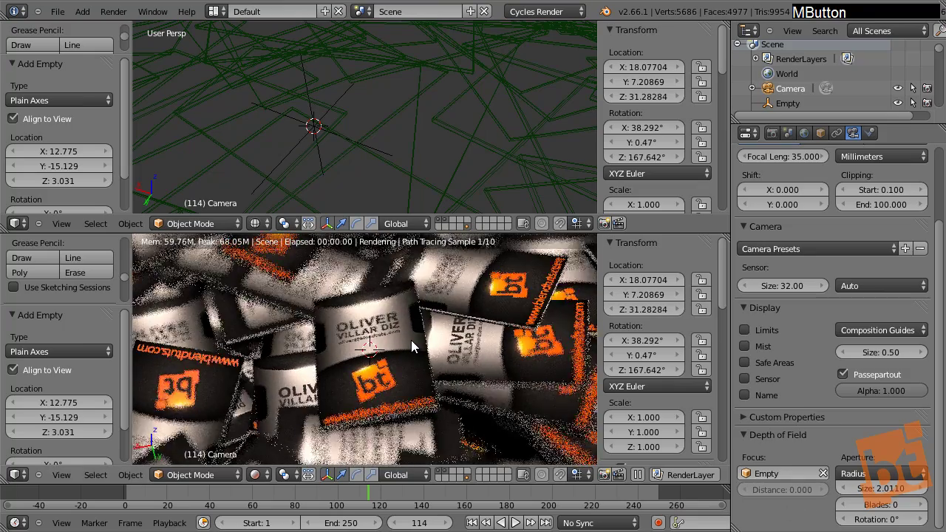
left_click_drag(898, 489, 724, 493, "shift")
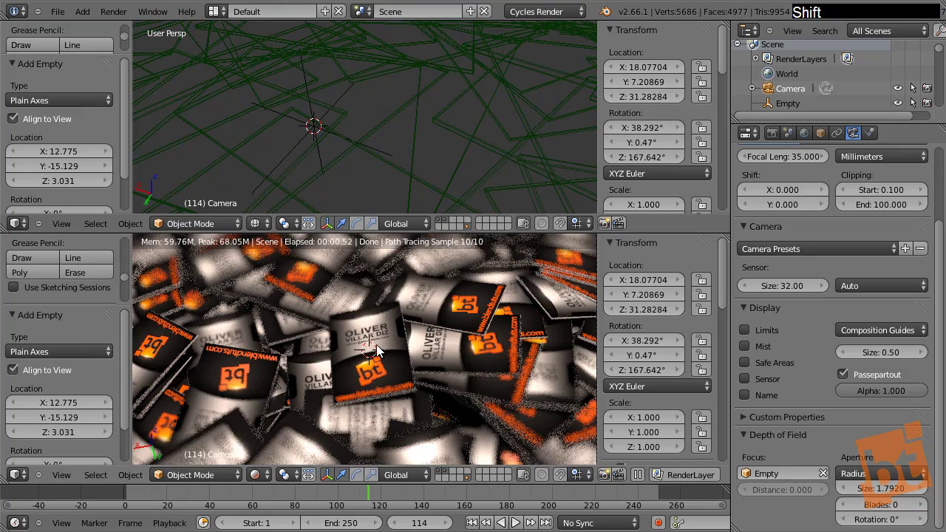
scroll(376, 344, "up", 2)
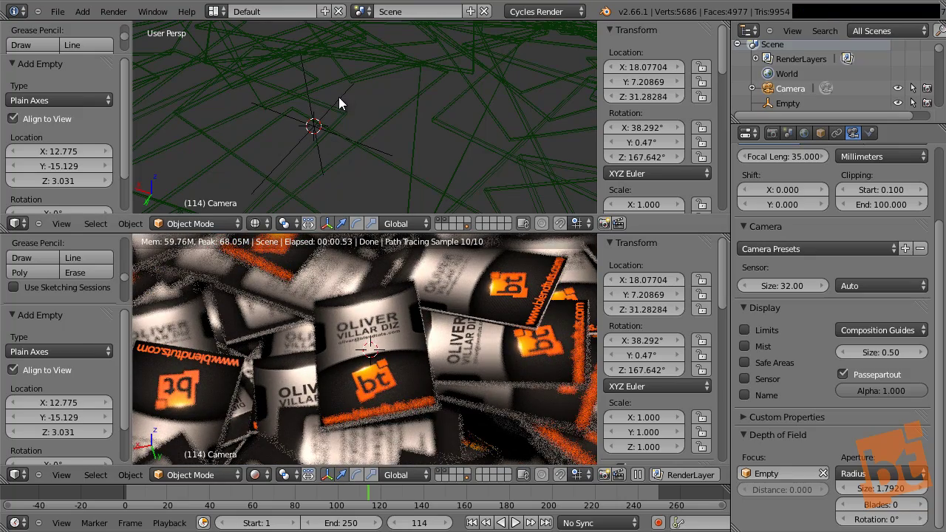
Step: Select the empty, look through the camera in the upper viewport and switch that viewport to Material shading
right_click(340, 98)
middle_click_drag(348, 116, 329, 168)
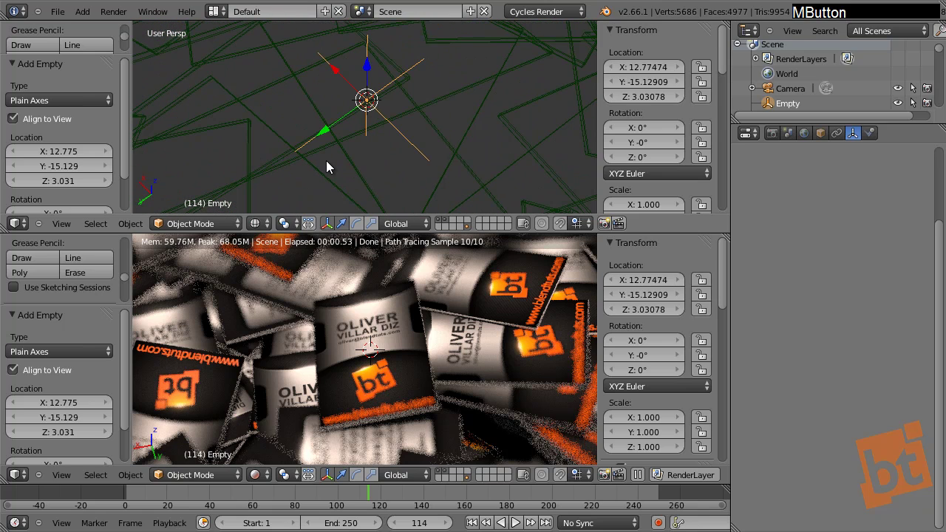
key("KP_0")
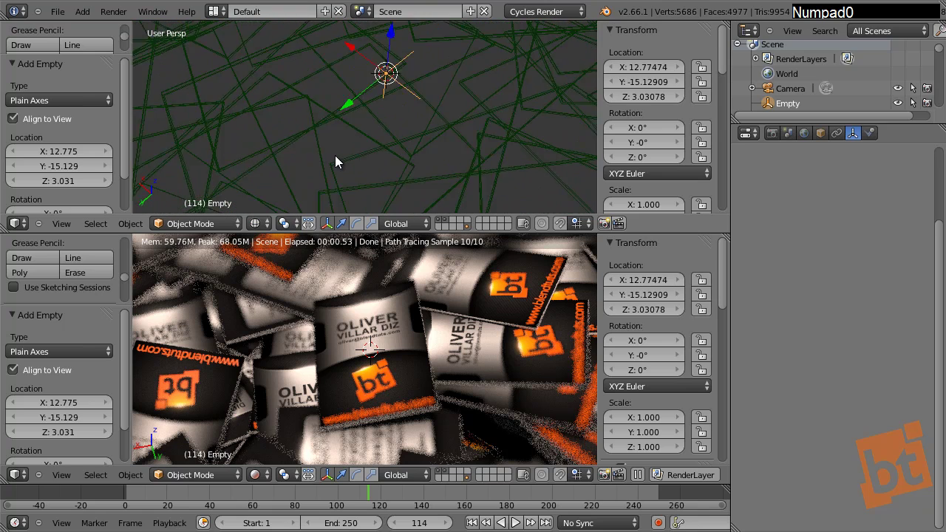
scroll(443, 122, "up", 2)
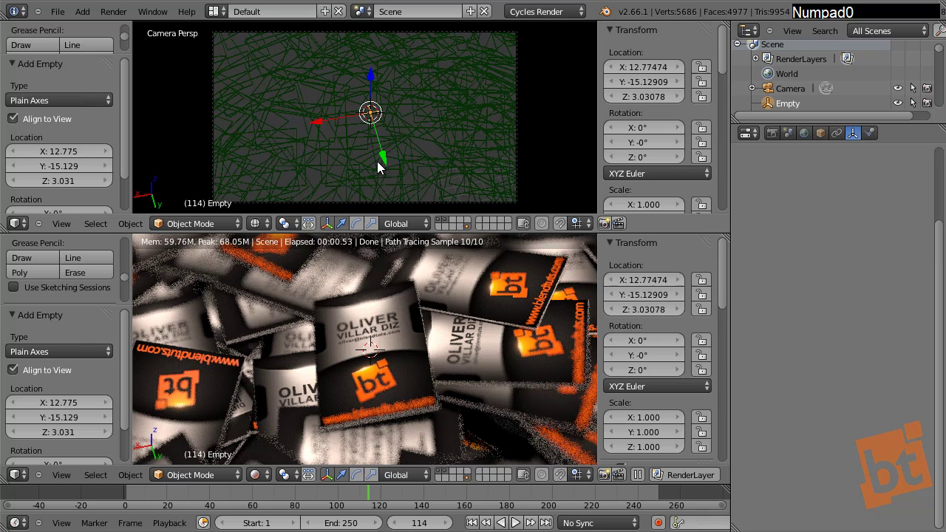
left_click(254, 223)
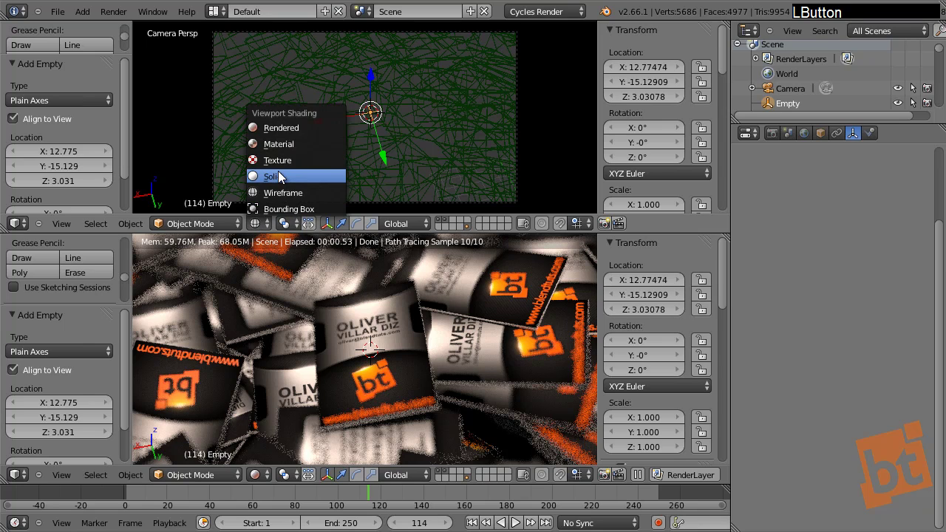
left_click(278, 176)
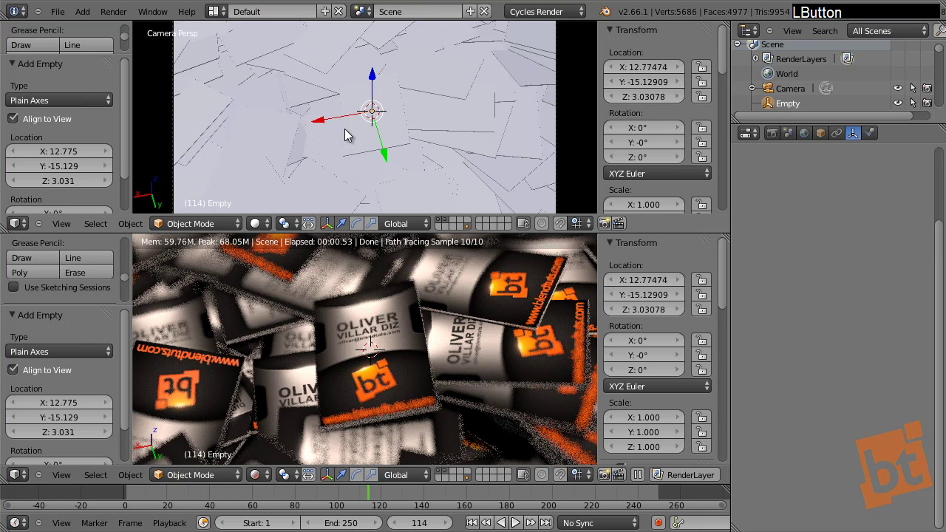
left_click(255, 224)
left_click(283, 147)
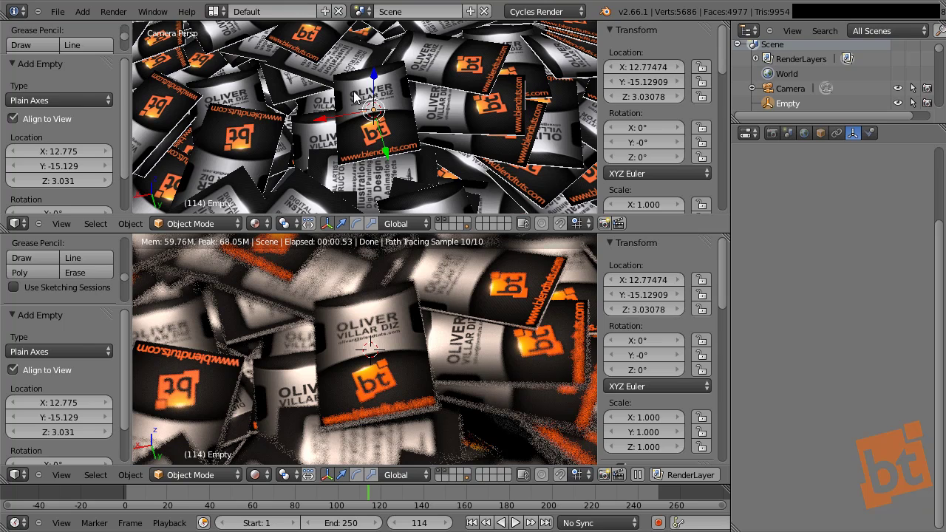
Step: Hide the transform manipulator in the upper viewport and place the 3D cursor on the central sheet's logo
left_click(375, 130)
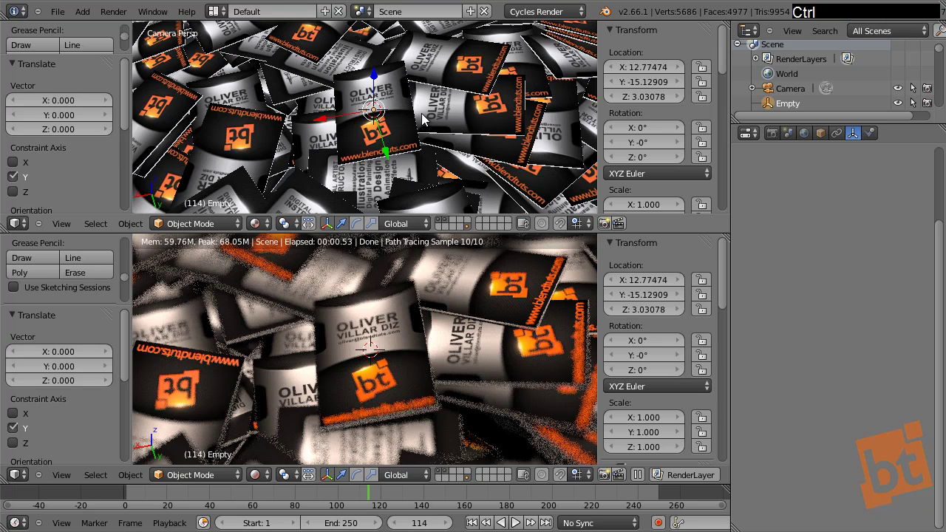
key("ctrl+space")
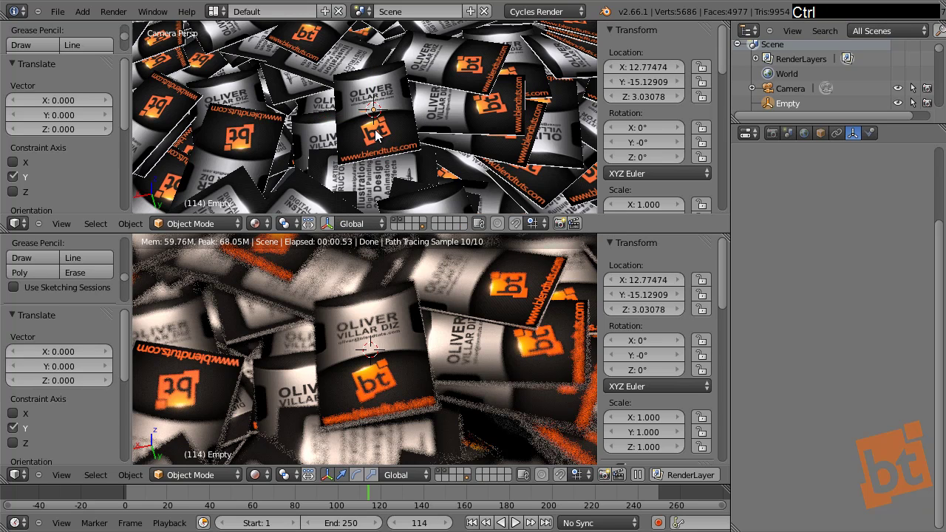
left_click(375, 133)
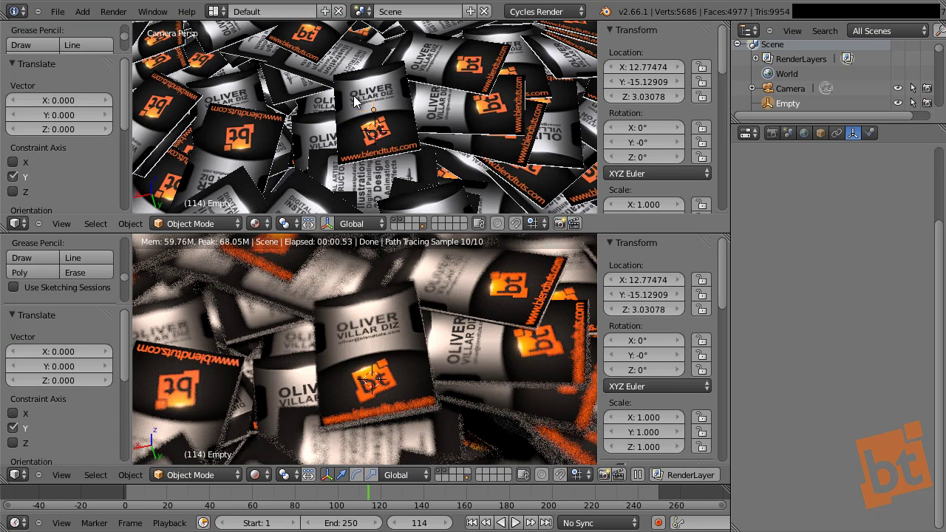
Step: Try placing the 3D cursor on several different sheets around the pile in the upper viewport
left_click(354, 102)
left_click(270, 142)
left_click(242, 112)
left_click(306, 63)
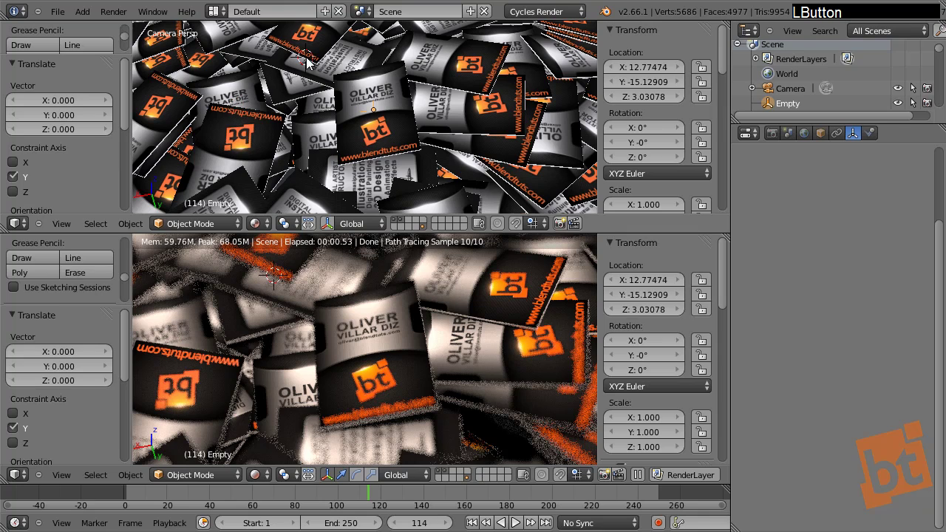
left_click(371, 88)
left_click(468, 78)
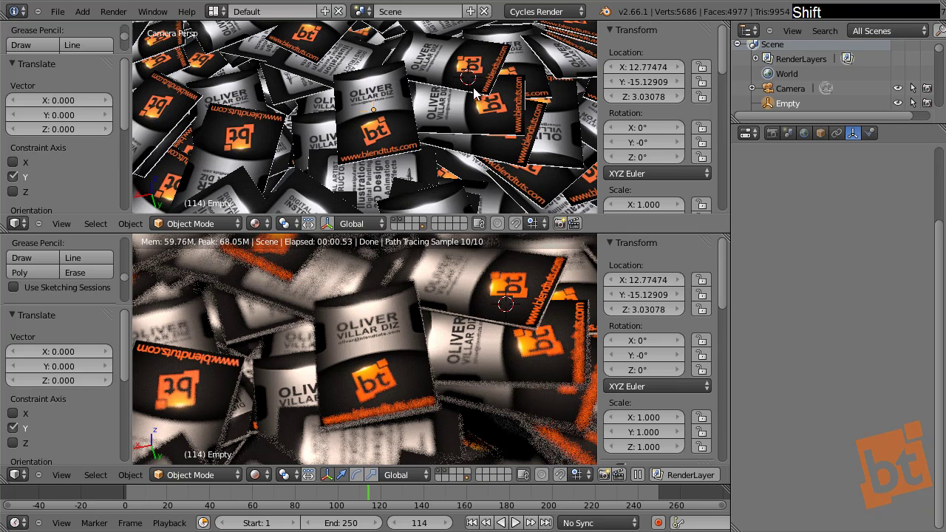
left_click(488, 59)
Step: Place the 3D cursor on the orange logo of the central sheet and snap the empty to it
middle_click_drag(472, 106, 446, 93, "shift")
key("KP_Decimal")
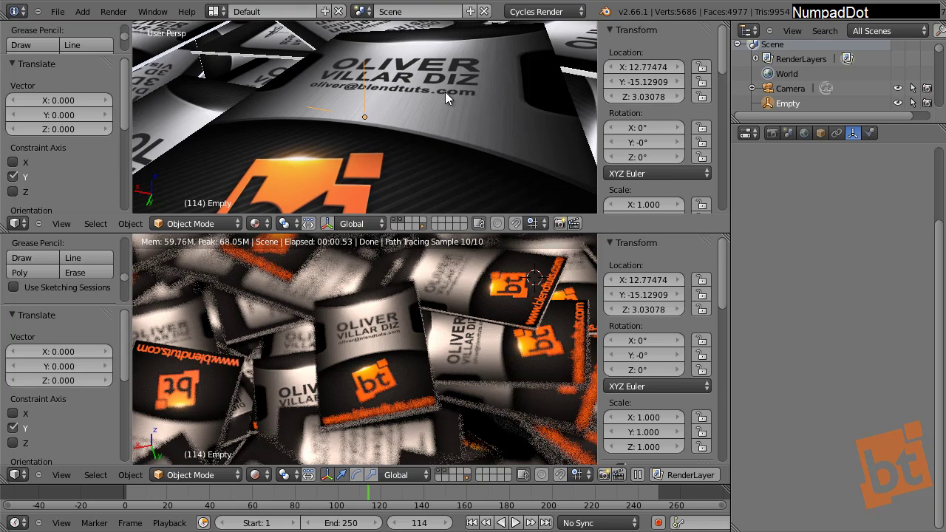
scroll(435, 87, "up", 2)
middle_click_drag(428, 84, 432, 104)
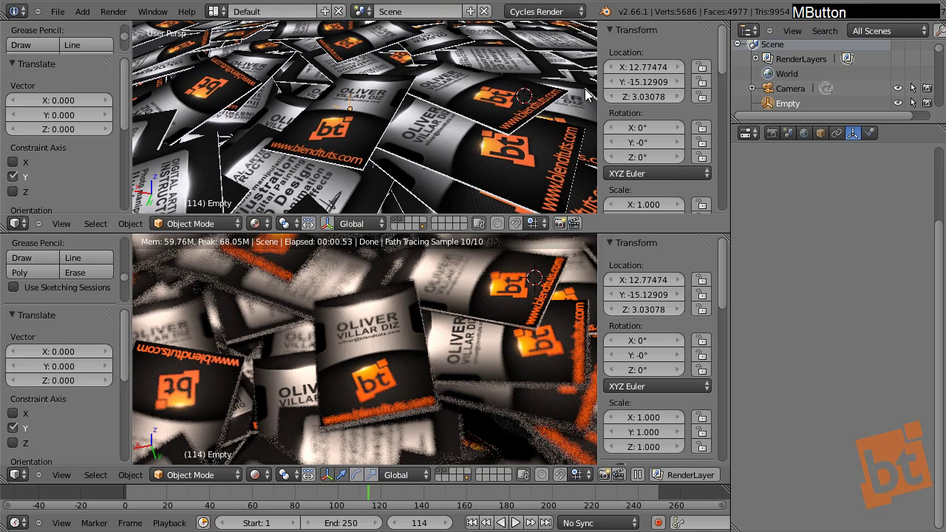
middle_click_drag(545, 105, 336, 145, "shift")
left_click(336, 132)
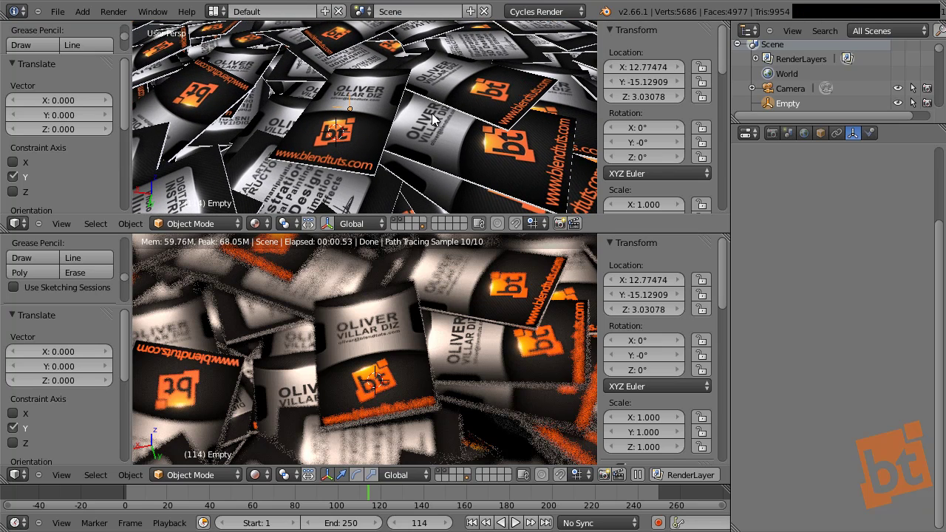
key("shift+s")
left_click(404, 94)
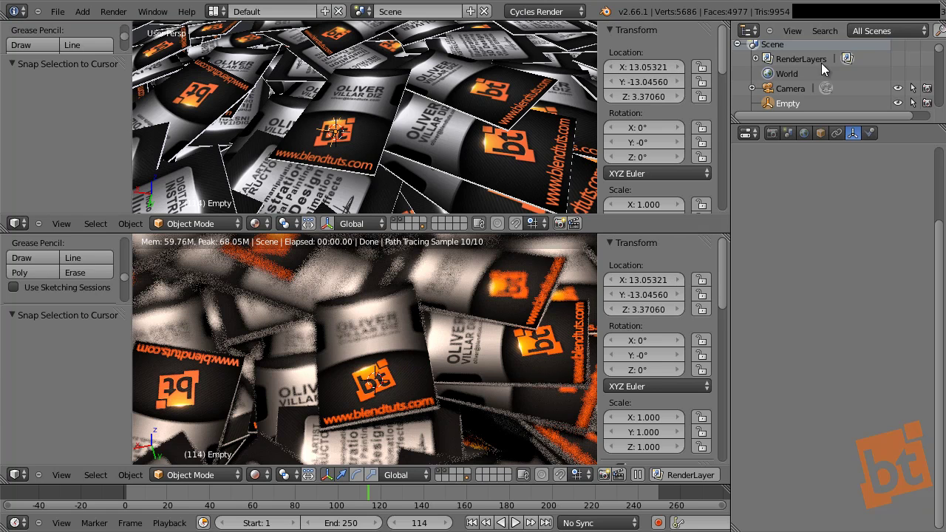
Step: Select the camera and reduce its aperture radius size to 1.5980
left_click(788, 90)
left_click(838, 489, "shift")
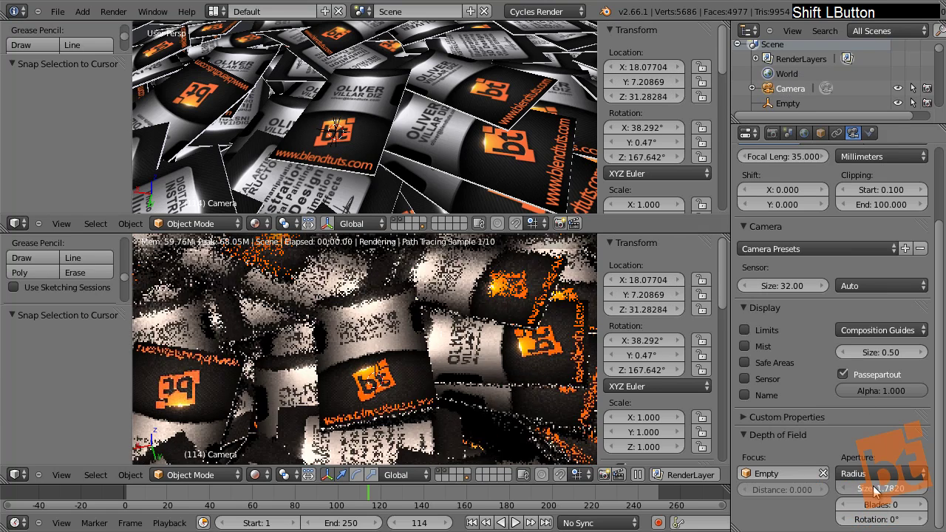
left_click_drag(838, 495, 740, 495, "shift")
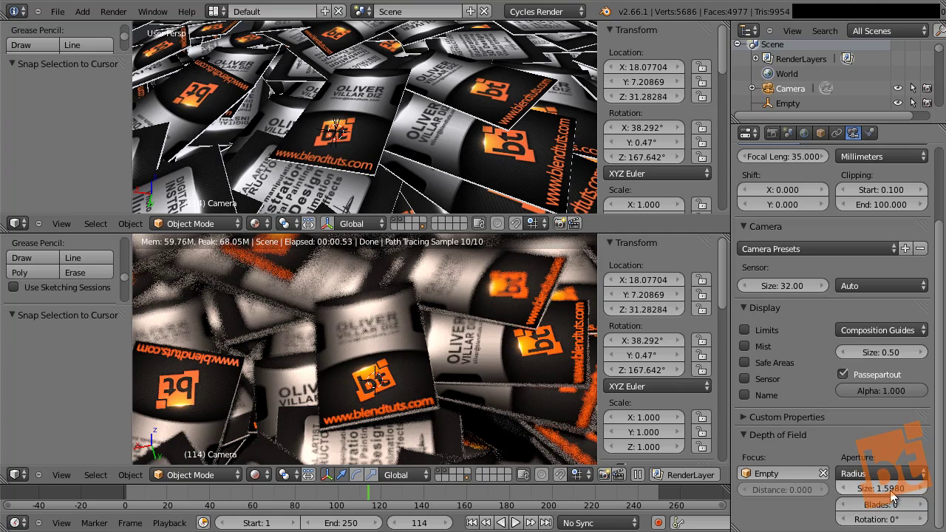
Step: Set the camera's aperture radius size to 1
left_click_drag(894, 493, 852, 492, "shift")
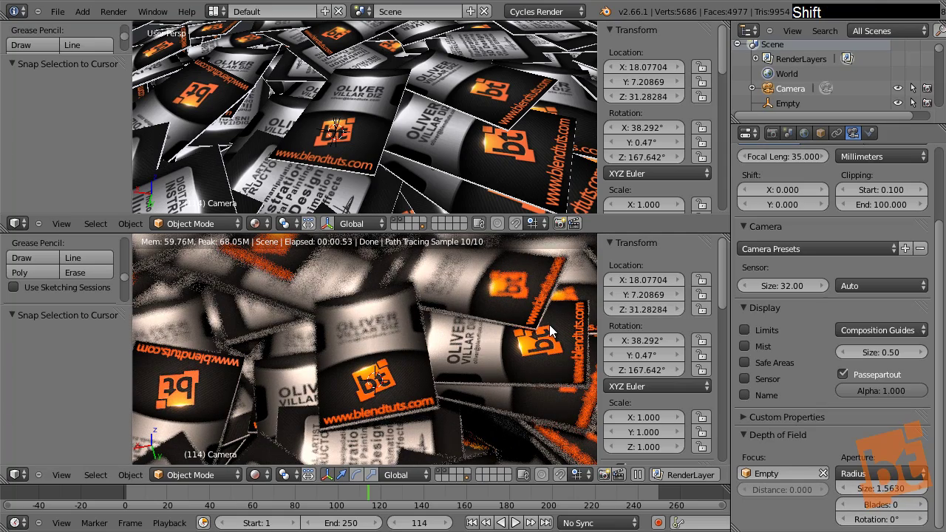
left_click(883, 487)
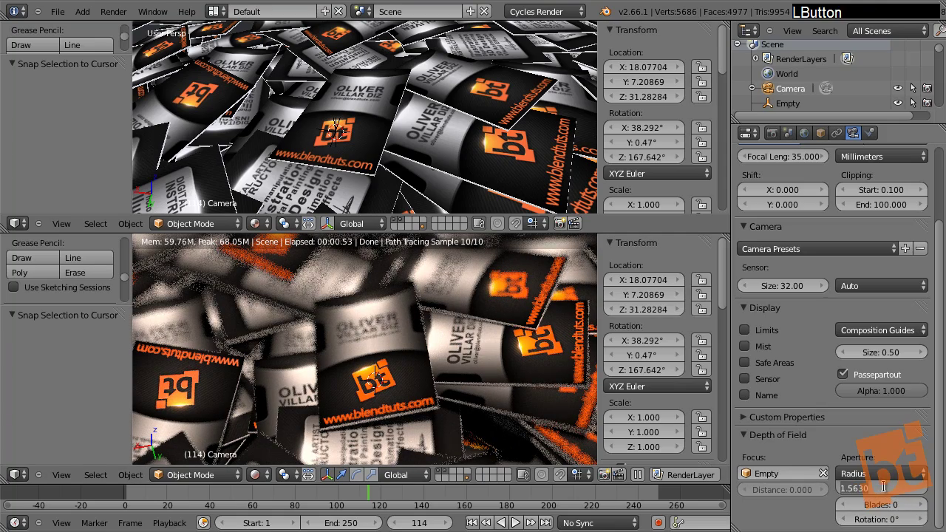
type("1")
key("Return")
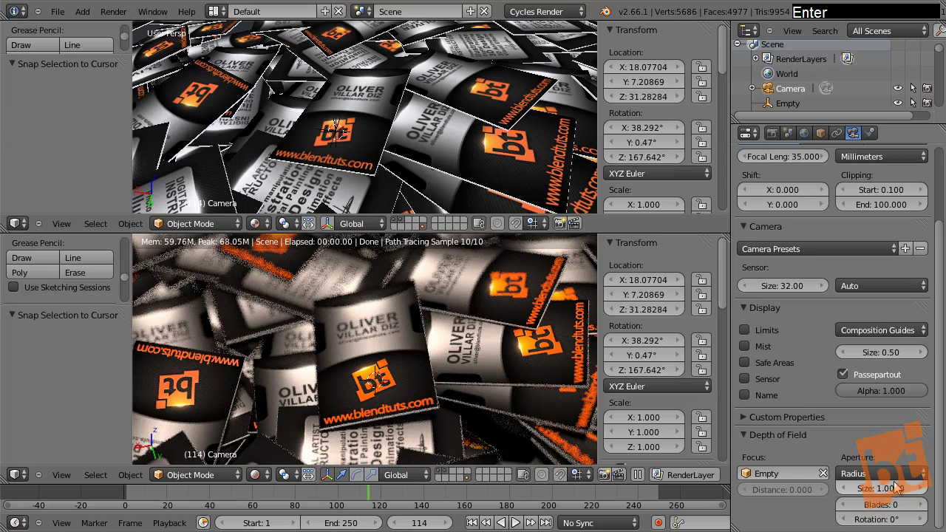
middle_click_drag(534, 394, 519, 380)
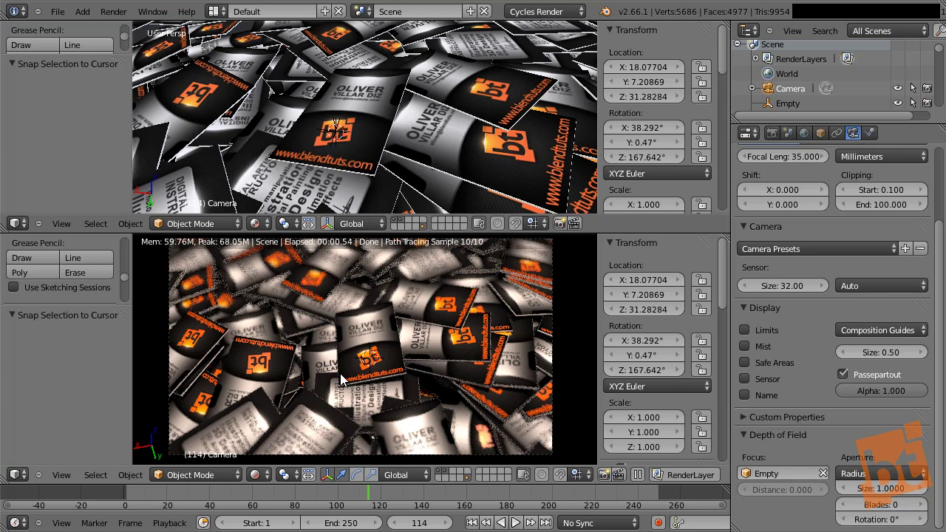
middle_click_drag(357, 379, 363, 383)
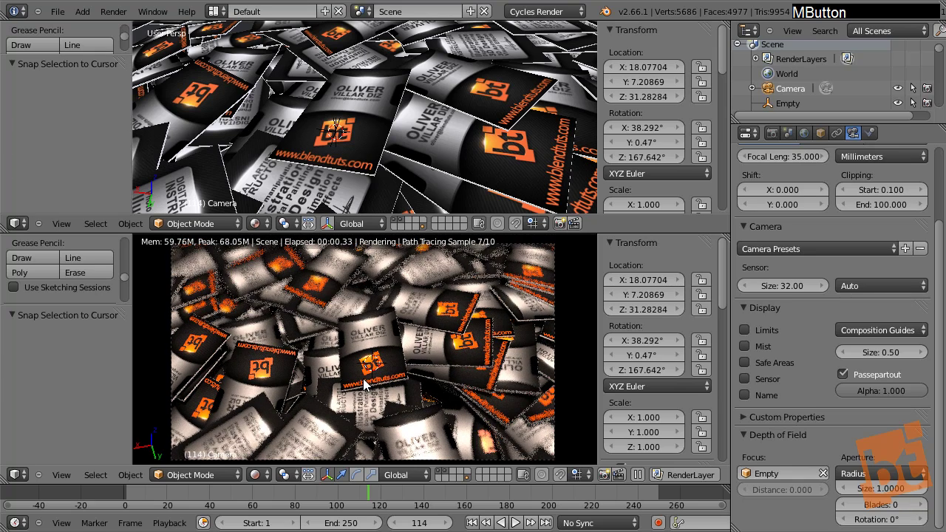
Step: Select the light plane above the pile, move it to about X 73.3, Y 20.7, Z 124.7, and rotate it about -39.3°
middle_click_drag(861, 92, 872, 48)
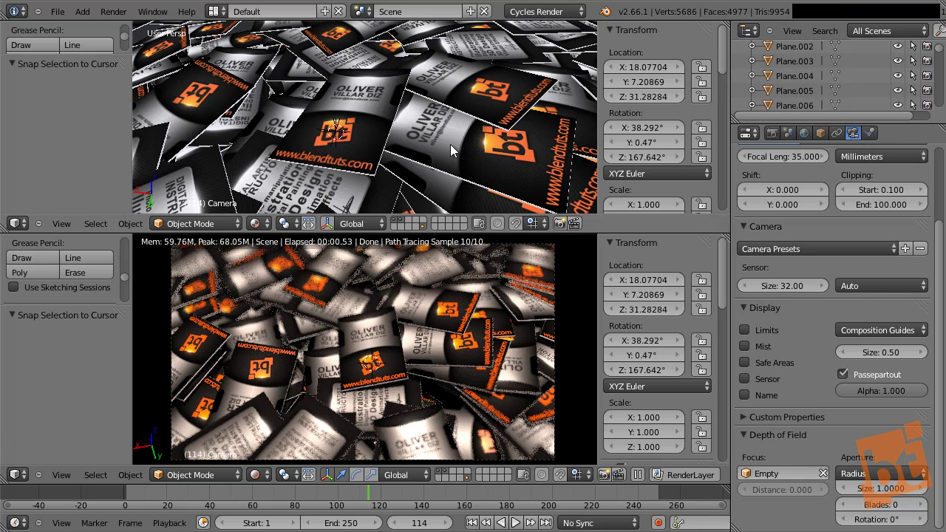
key("shift+c")
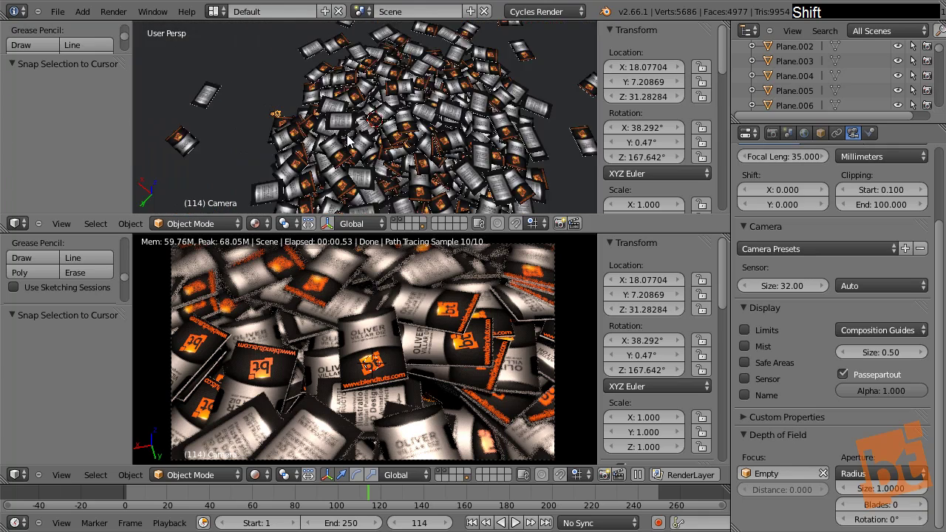
right_click(367, 108)
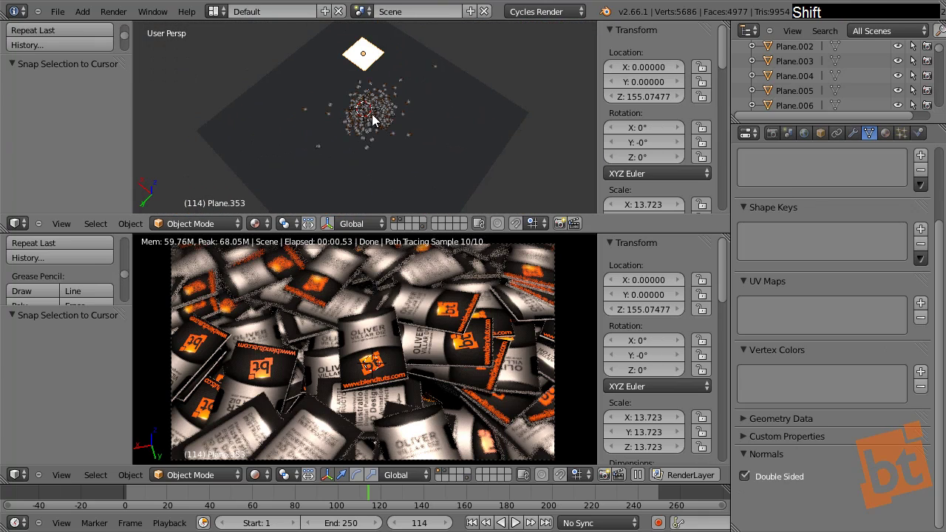
middle_click_drag(372, 111, 436, 86, "shift")
key("g")
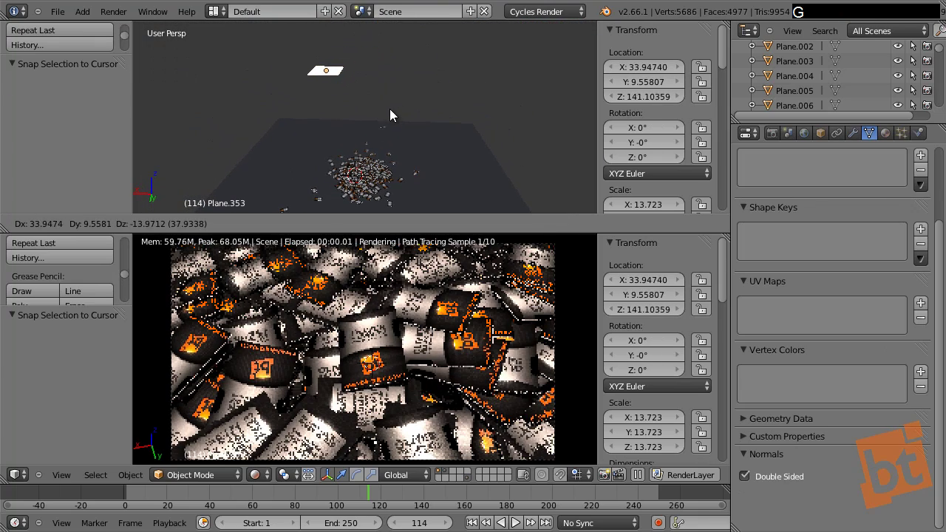
left_click(384, 158)
key("r")
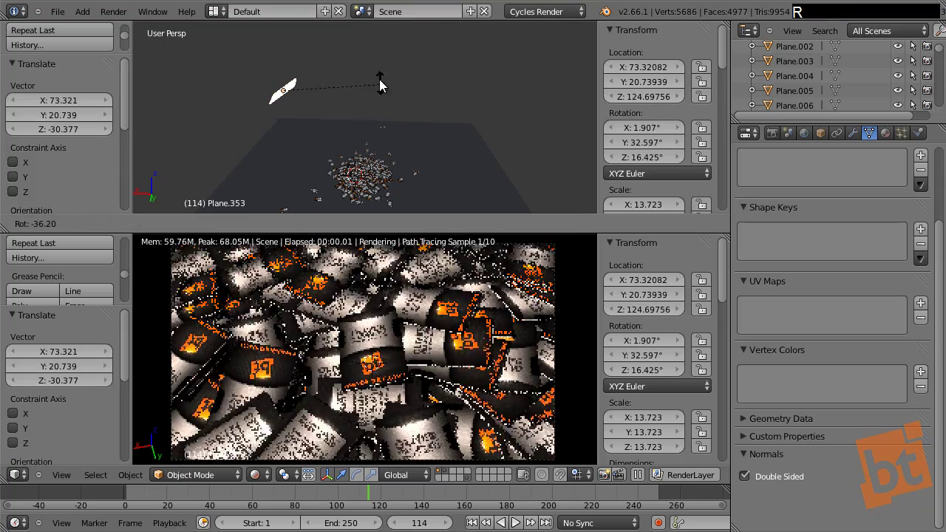
left_click(396, 175)
Step: Scale the light plane to about 15.156 on all axes
key("s")
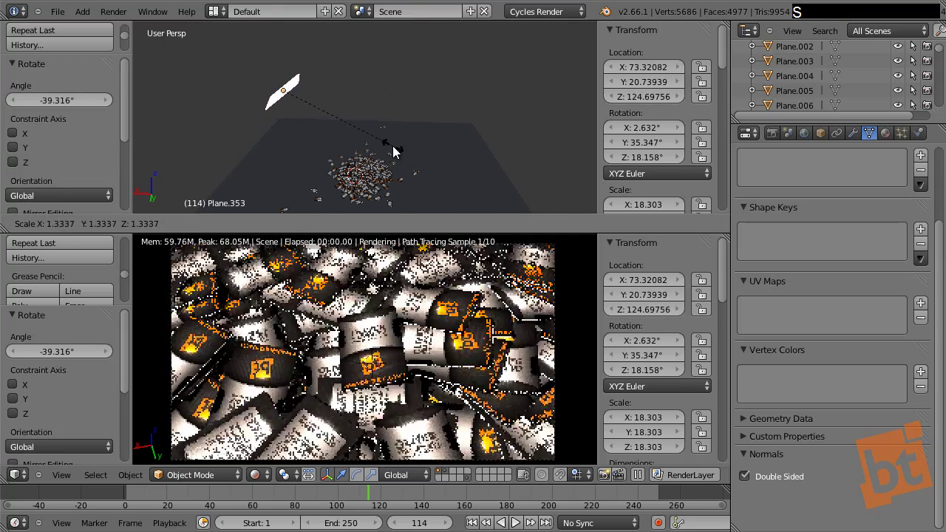
left_click(392, 144)
middle_click_drag(461, 108, 431, 118)
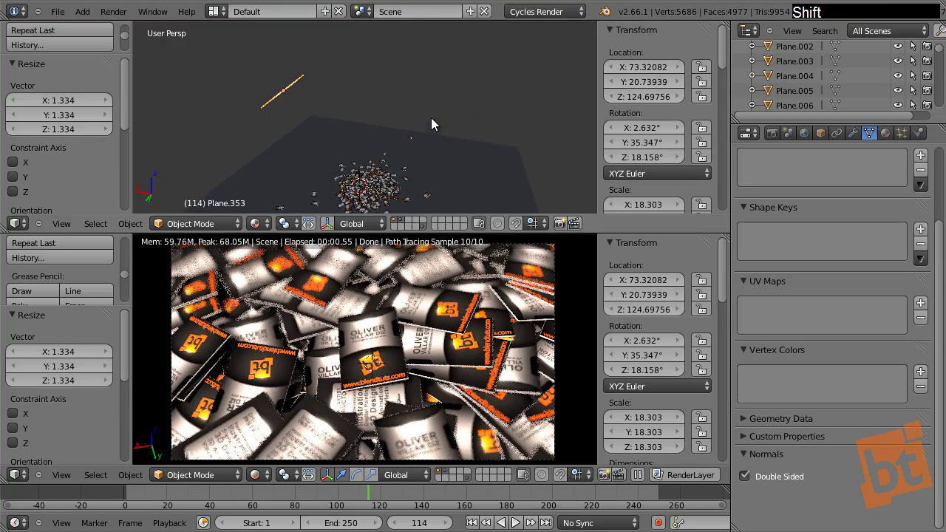
key("s")
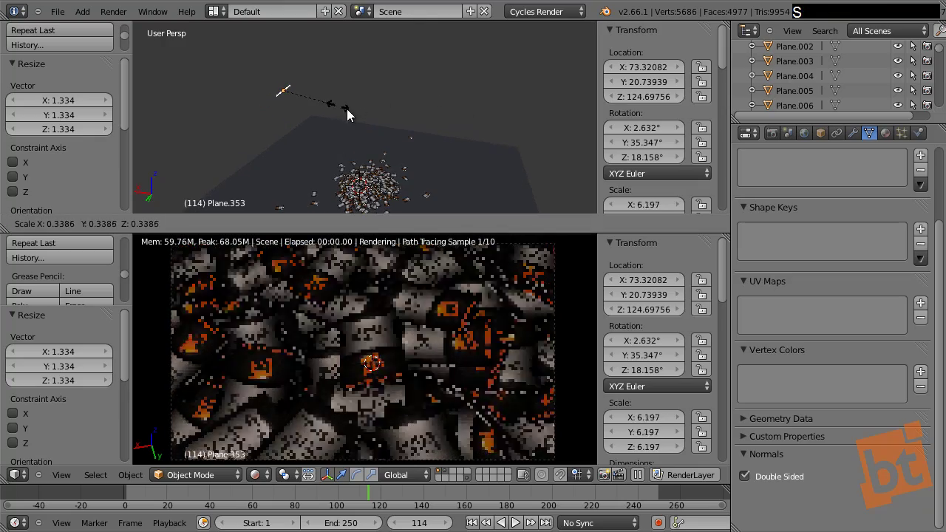
left_click(403, 151)
Step: Move the light plane to about X 35.5, Y -50.5, Z 138.8 and rotate it about -73.6° around Z
middle_click_drag(380, 96, 339, 142, "shift")
key("g")
left_click(406, 94)
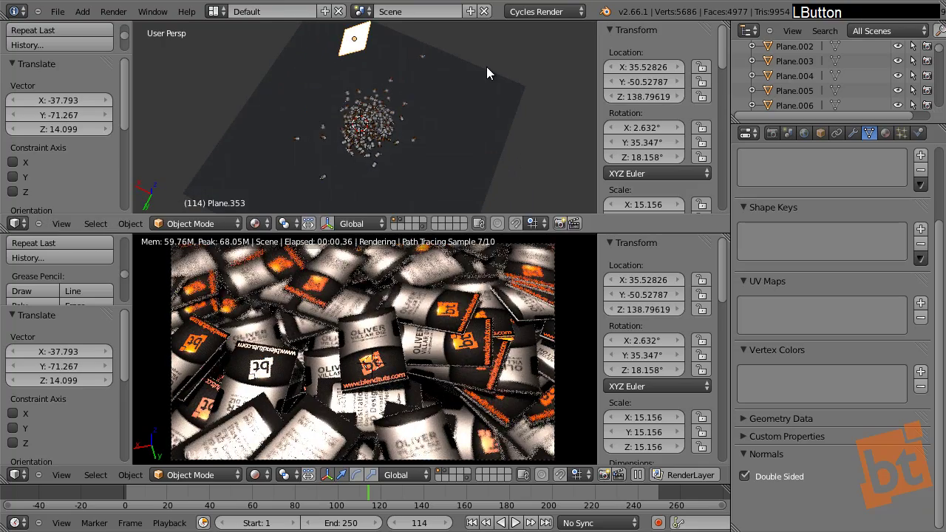
key("r")
key("z")
left_click(363, 154)
Step: Reposition the light plane closer over the pile, at about X 54.2, Y -60.3, Z 114.4
middle_click_drag(323, 165, 441, 106, "shift")
key("g")
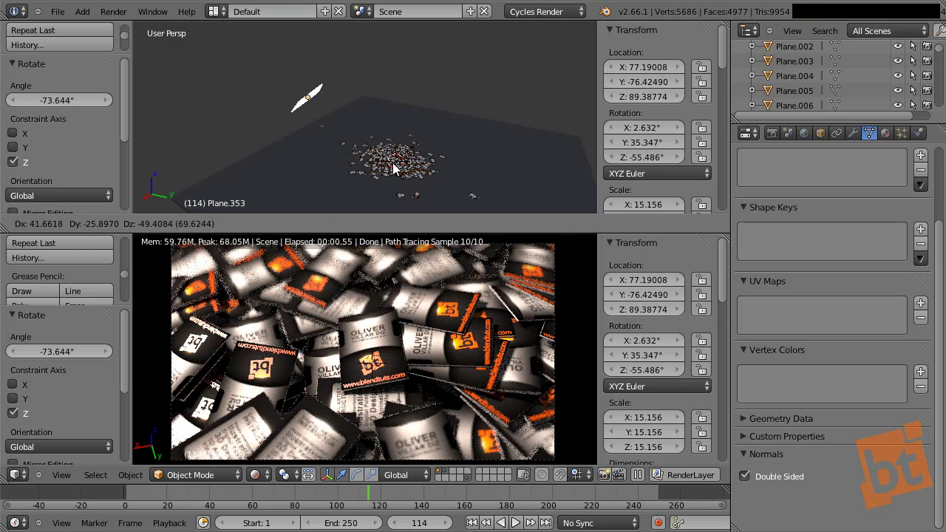
left_click(394, 169)
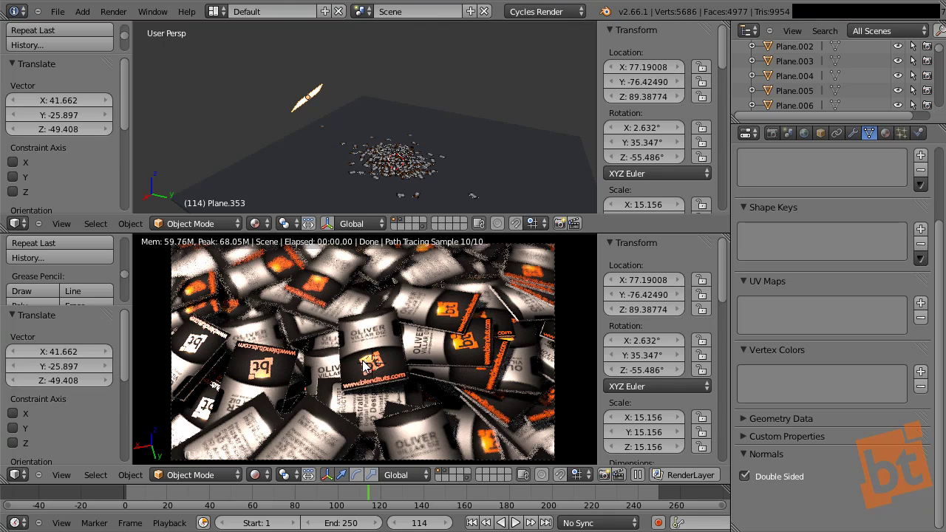
key("g")
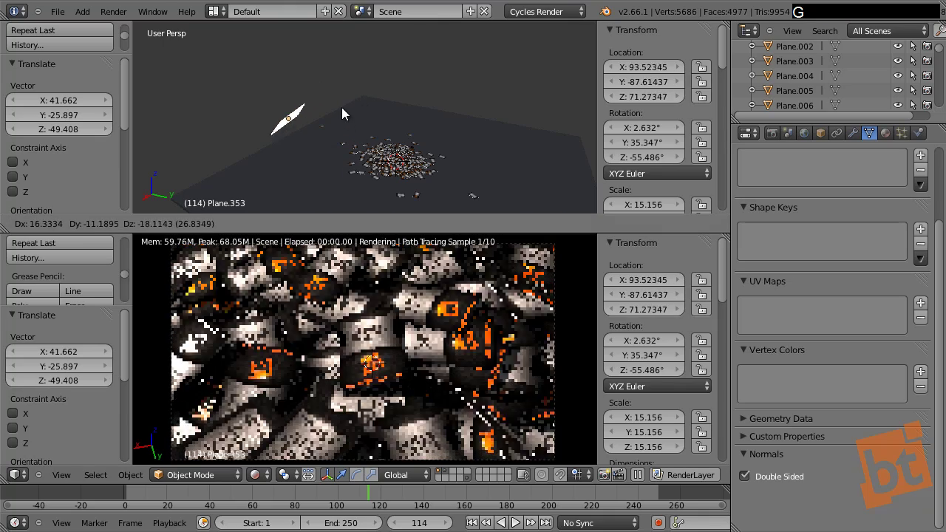
left_click(386, 68)
Step: Move the light plane out to about X 102.1, Y -102.0, Z 123.2 and scale it down to about 13.279
middle_click_drag(386, 74, 334, 136)
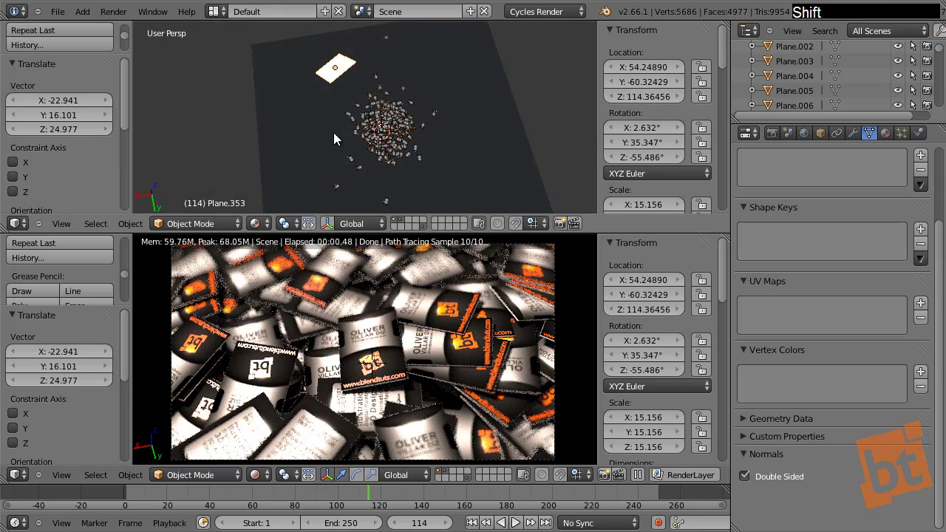
key("g")
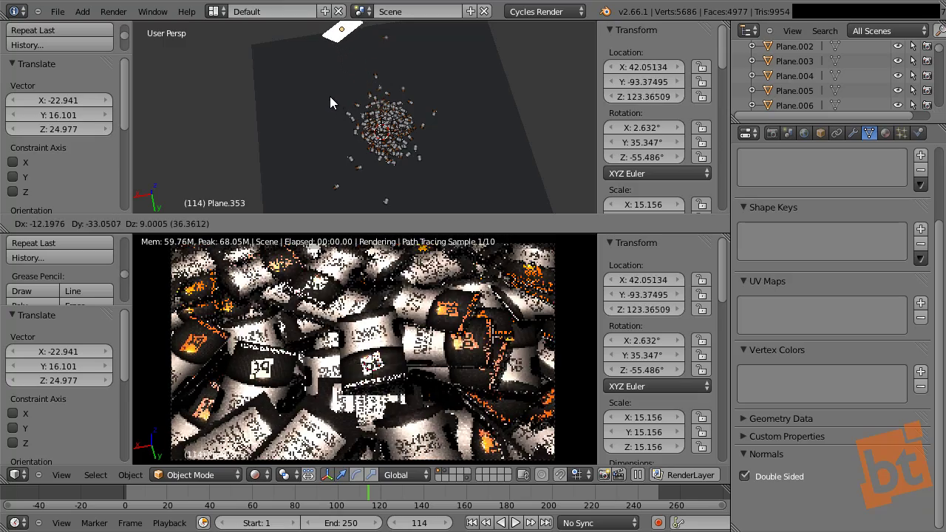
left_click(275, 97)
key("s")
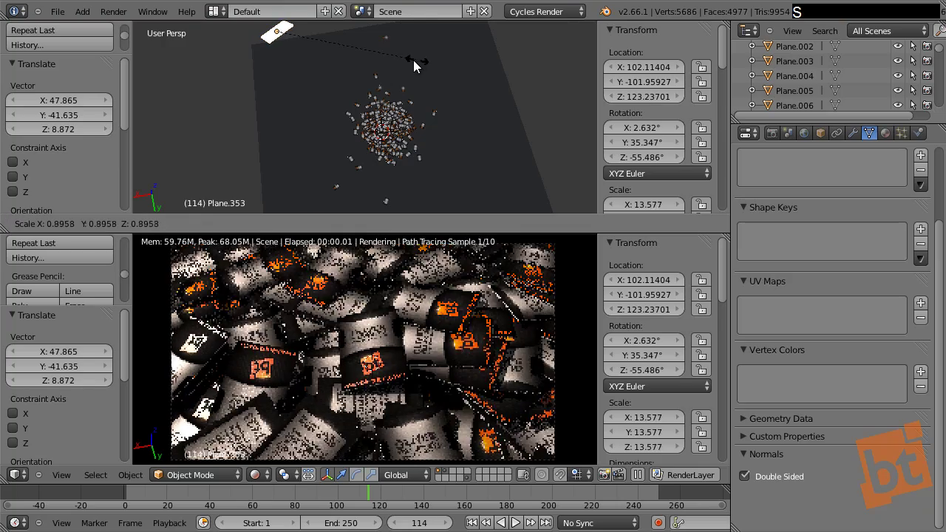
left_click(413, 65)
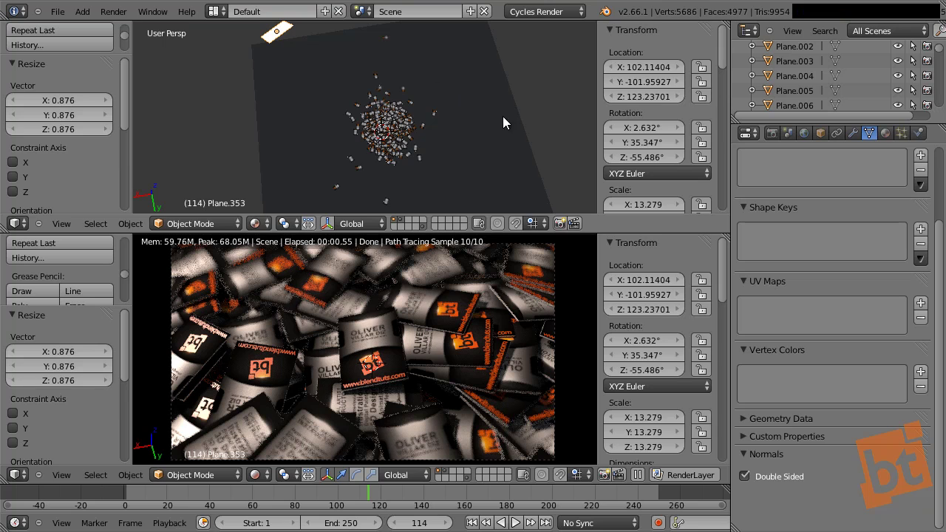
Step: Change the Light material's emission color to a warm orange of about R 0.800, G 0.520, B 0.395
left_click(887, 132)
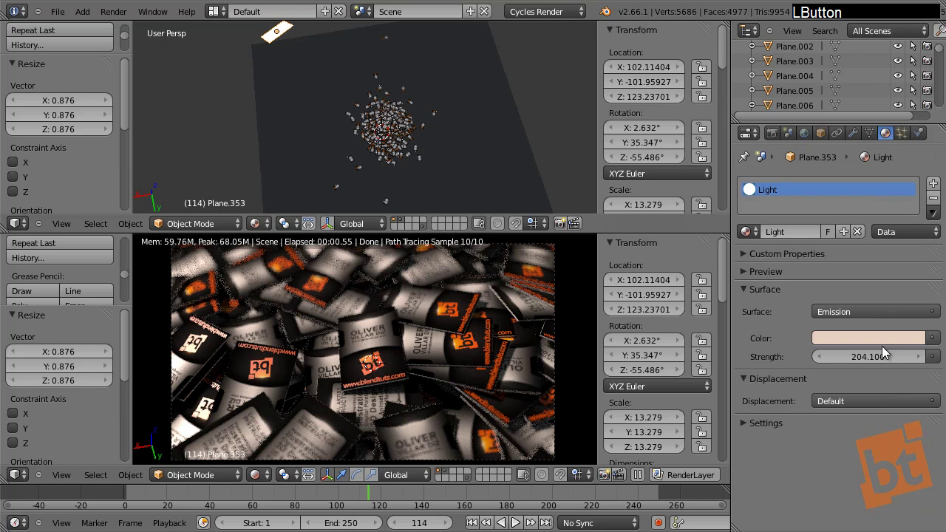
left_click(878, 337)
left_click(839, 206)
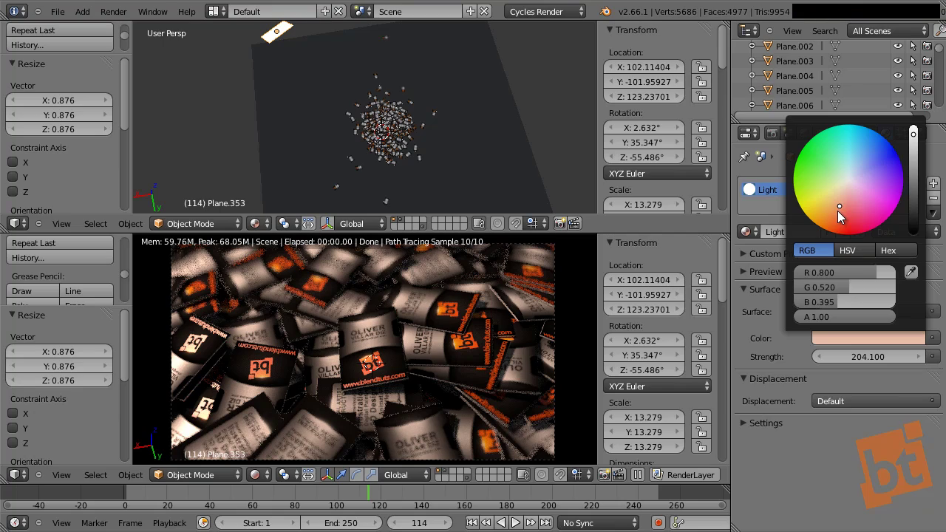
left_click(837, 210)
left_click(840, 206)
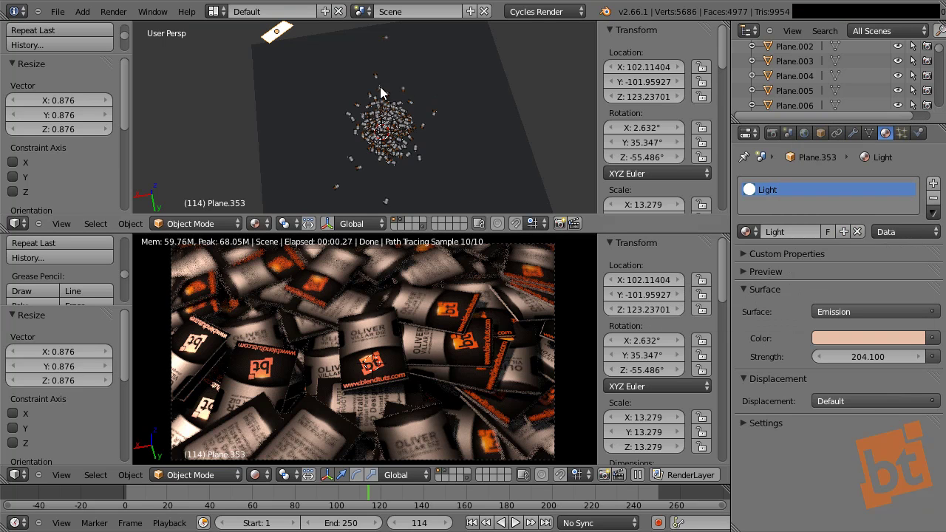
Step: Save the scene as a new incremental file, visit_card4.blend
key("ctrl+shift+s")
key("KP_Add")
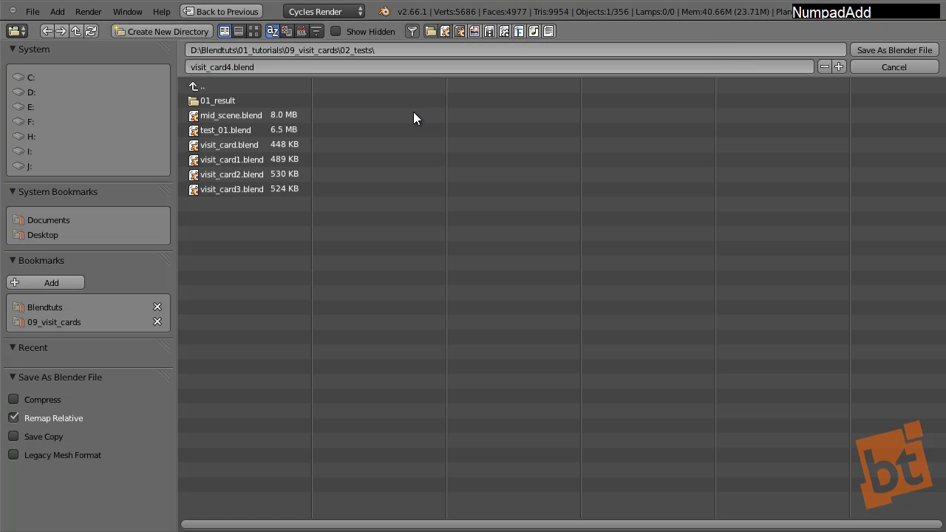
key("Return")
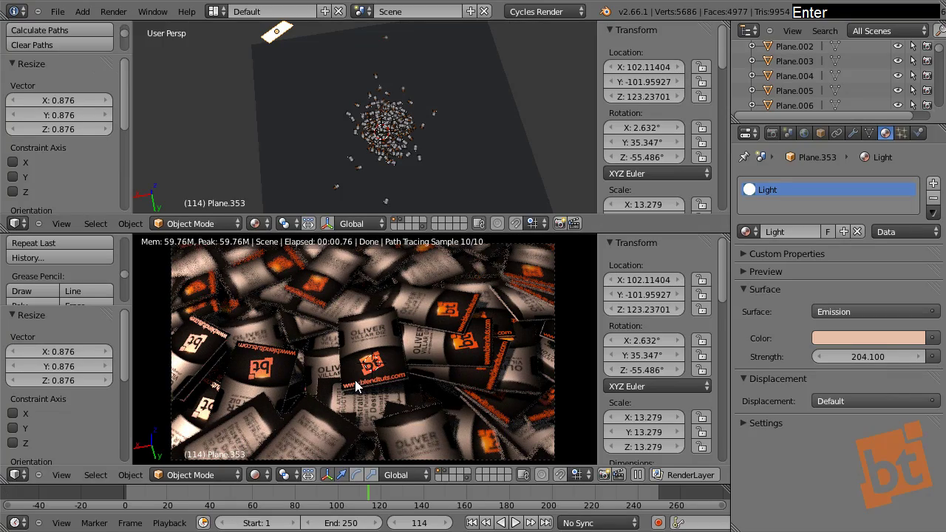
Step: Set the render resolution to 1280 × 720 at 100% scale
middle_click_drag(391, 372, 375, 362)
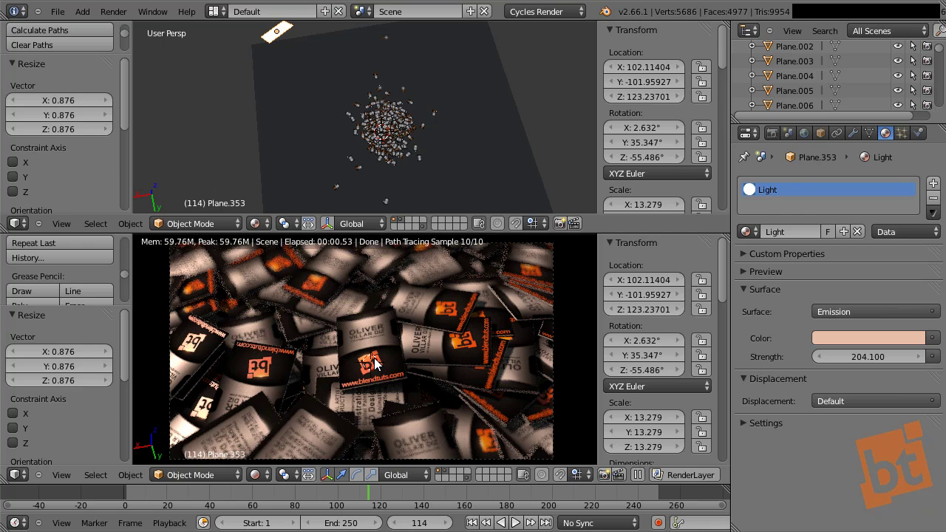
left_click(774, 134)
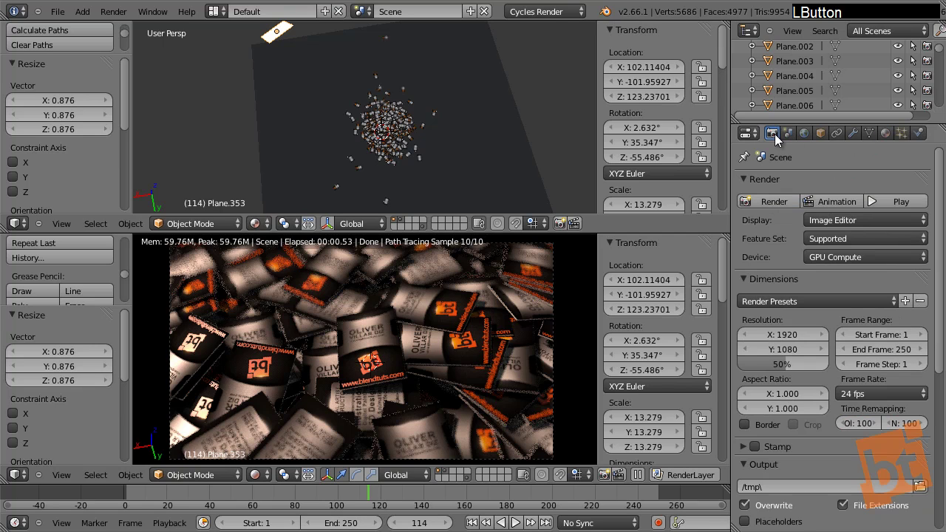
middle_click_drag(838, 267, 835, 221)
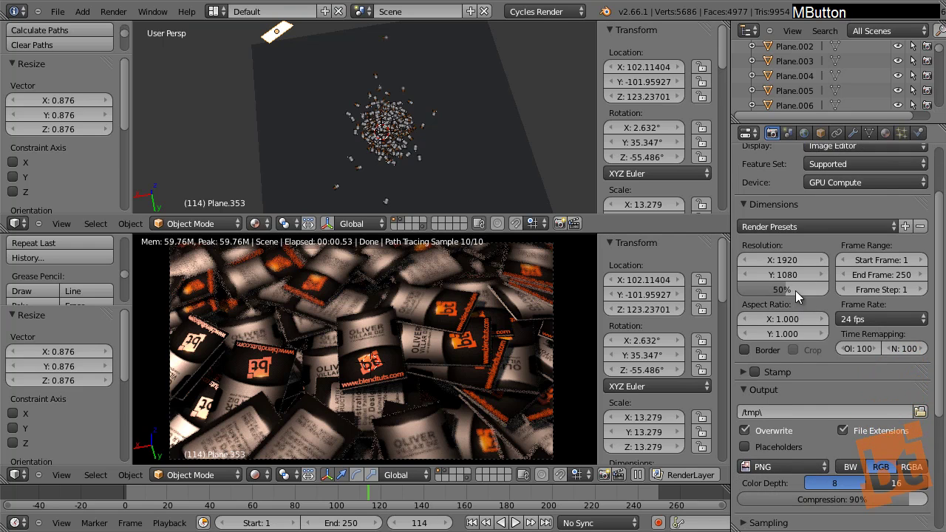
left_click(785, 259)
type("1280")
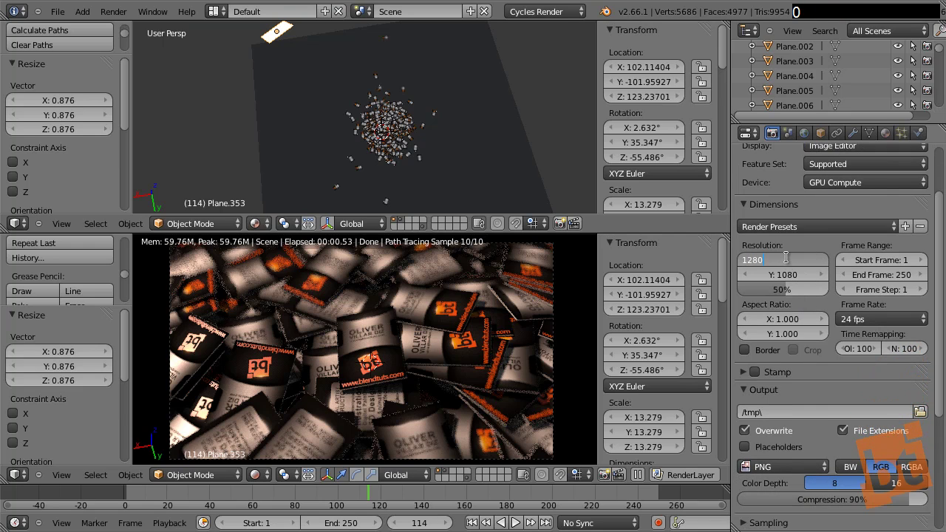
key("Tab")
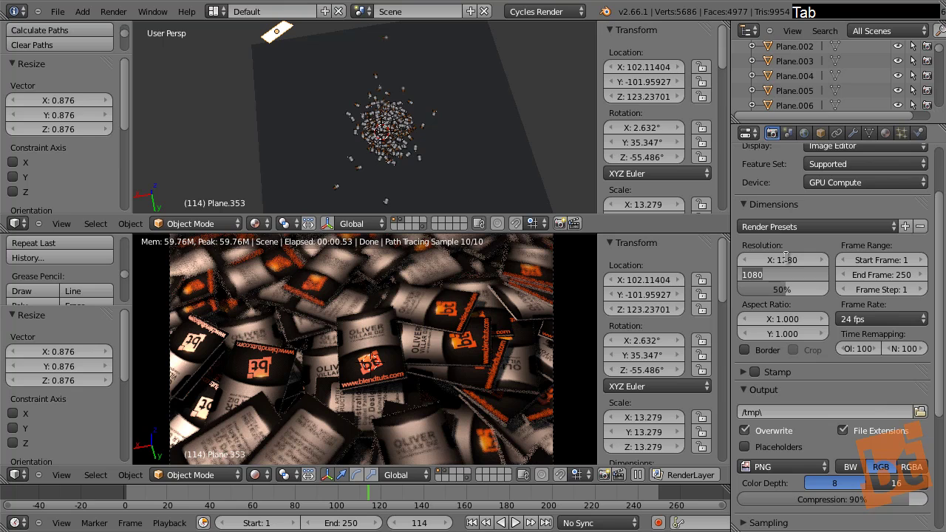
type("720")
key("Return")
left_click_drag(786, 283, 885, 304)
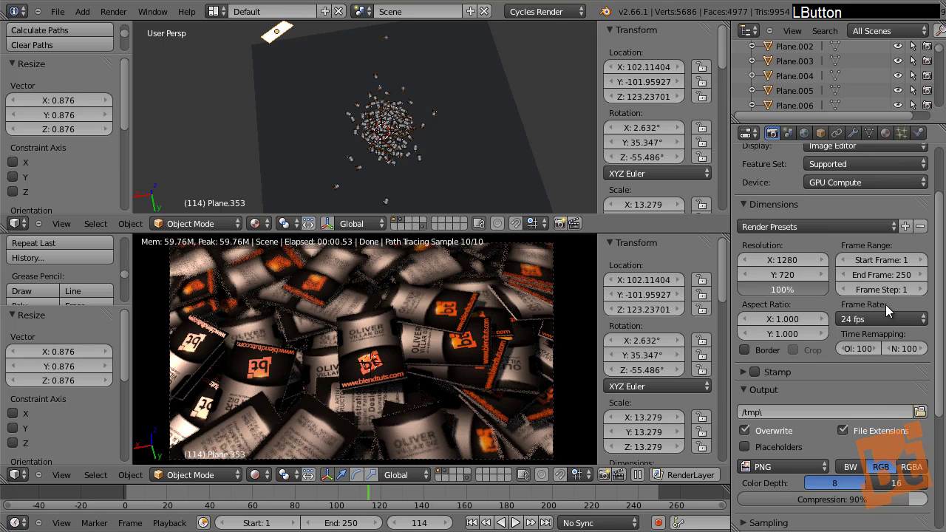
Step: Set the render samples to 350 in the Sampling settings
middle_click_drag(820, 362, 823, 247)
middle_click_drag(801, 332, 798, 293)
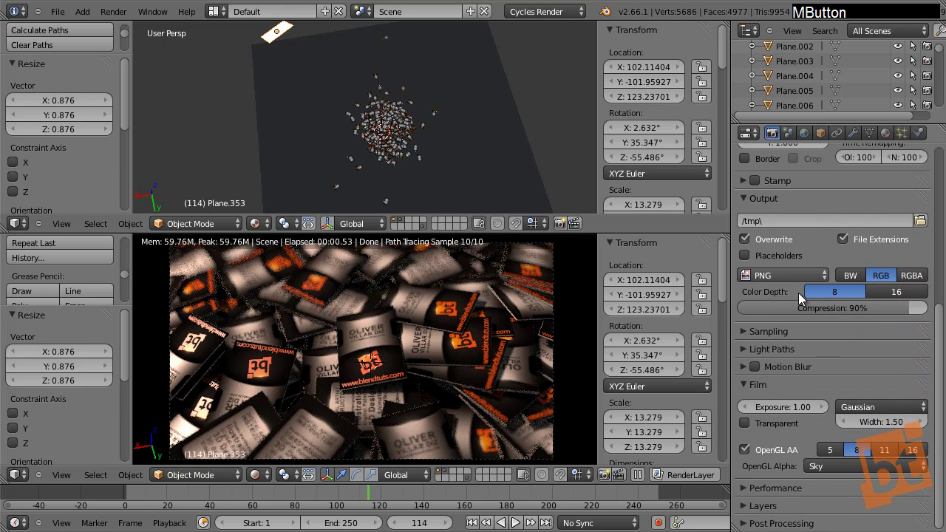
left_click(735, 333)
middle_click_drag(778, 348, 869, 340)
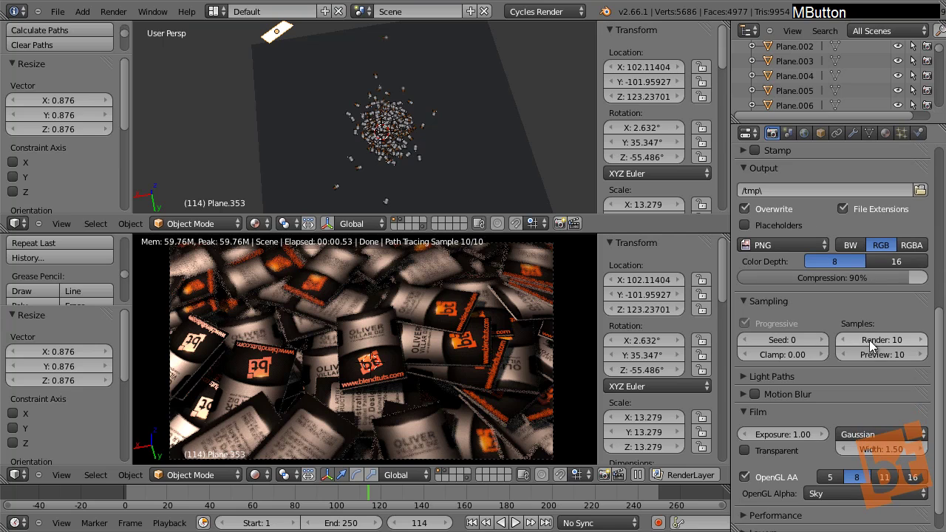
left_click(871, 340)
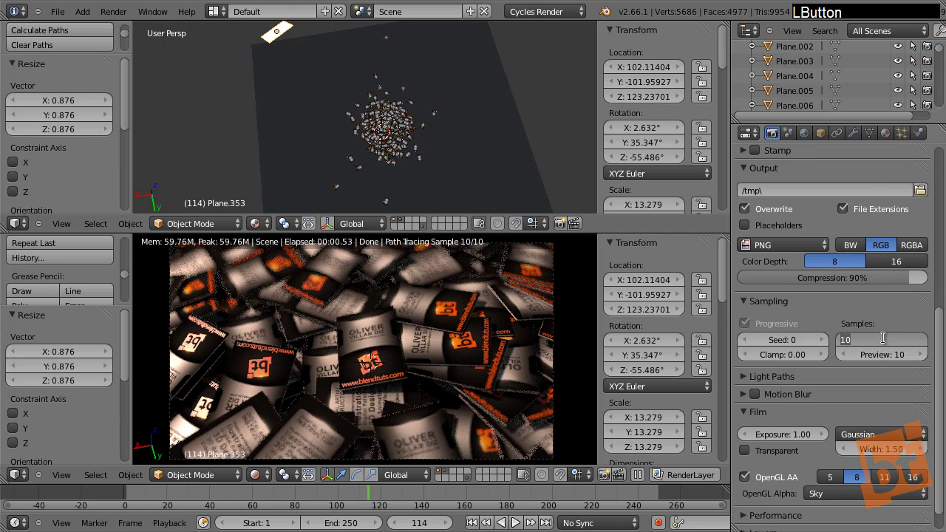
key("Return")
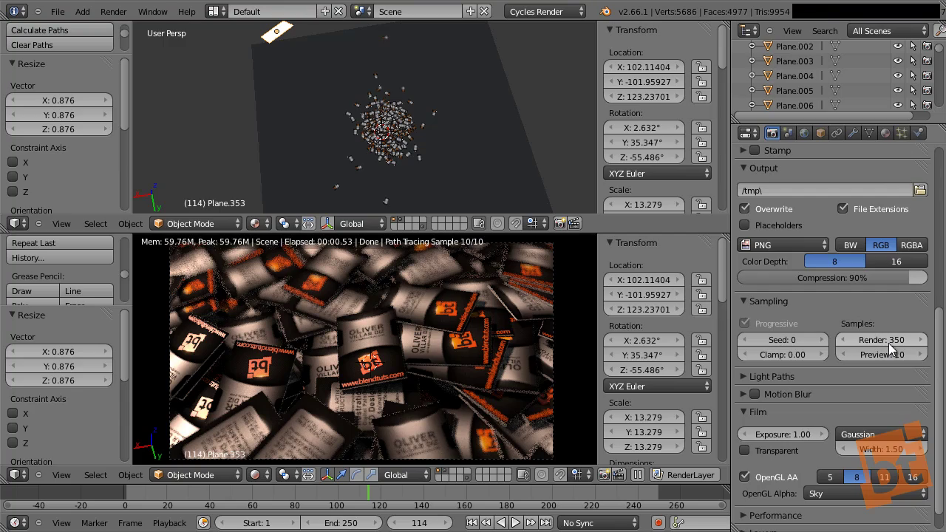
middle_click_drag(352, 271, 335, 299)
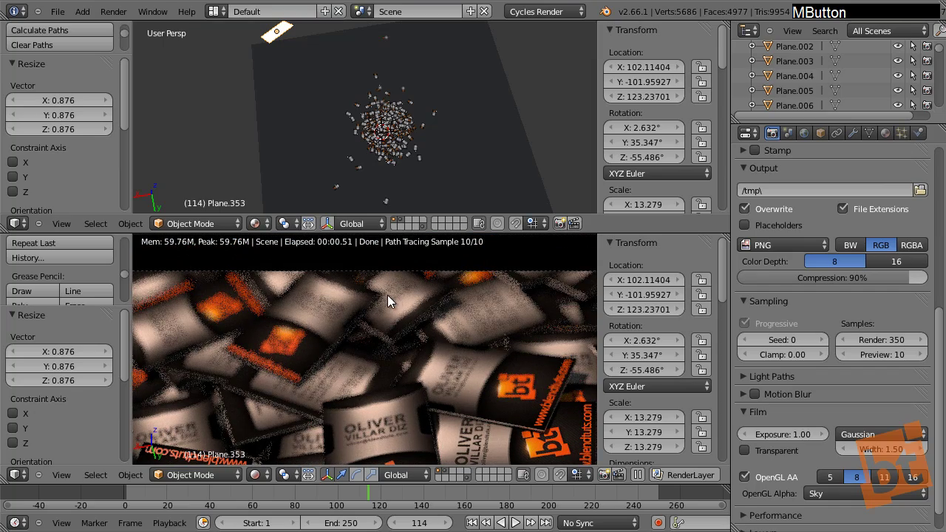
key("KP_0")
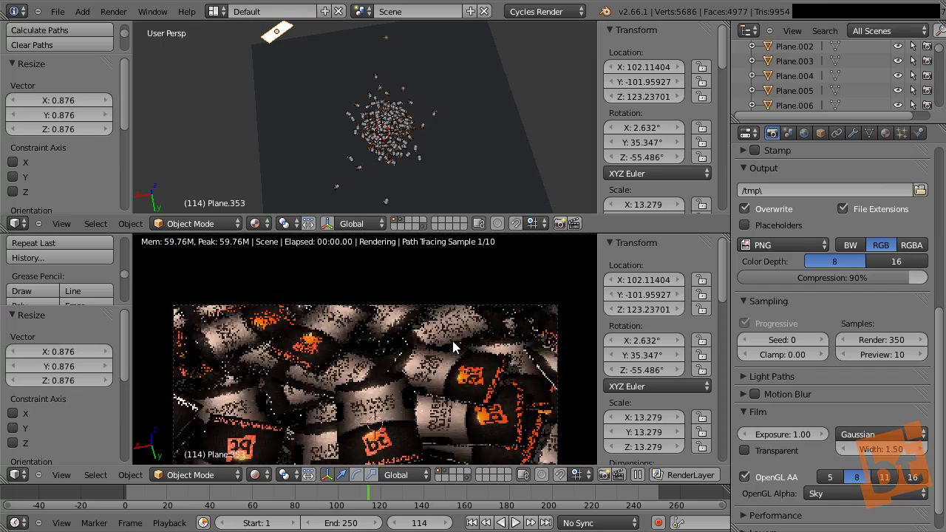
middle_click_drag(452, 340, 458, 310)
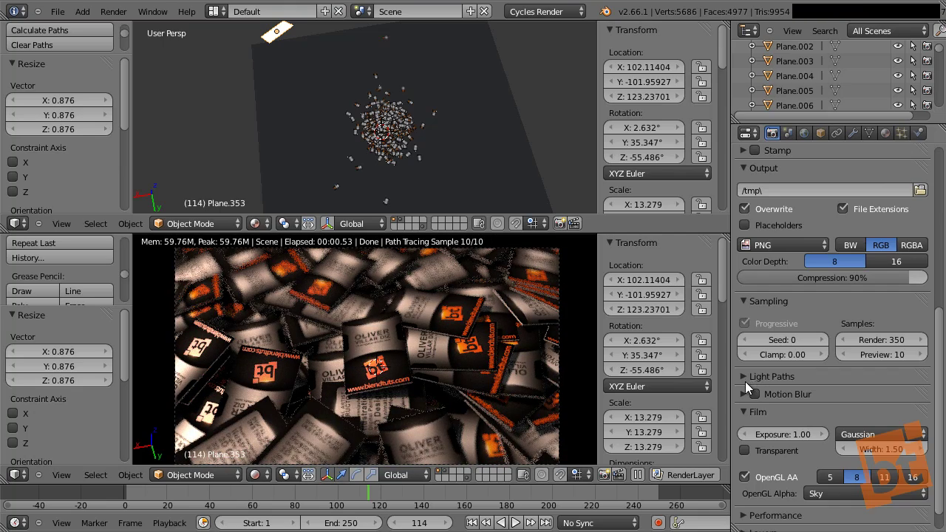
Step: Set the render tile size to 256 × 256 in the Performance settings
middle_click_drag(746, 394, 746, 356)
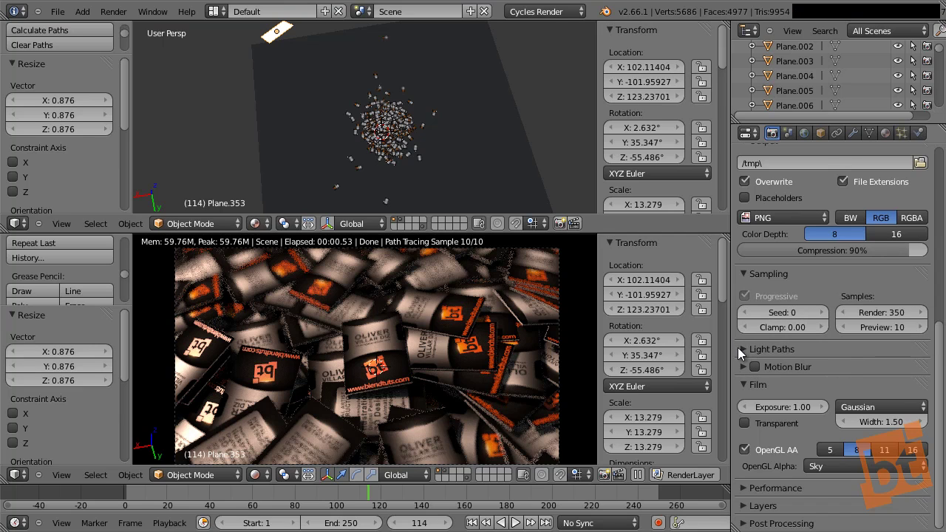
left_click(743, 488)
middle_click_drag(777, 435, 769, 318)
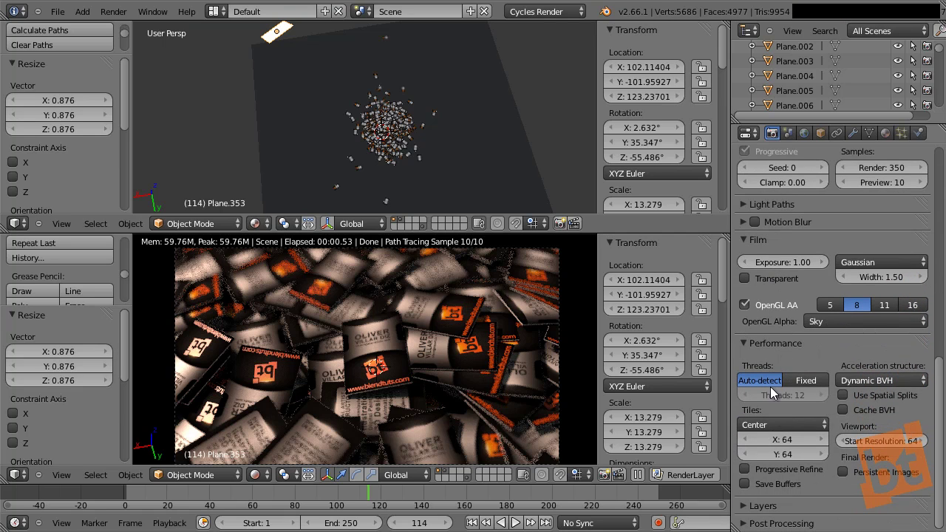
left_click(781, 445)
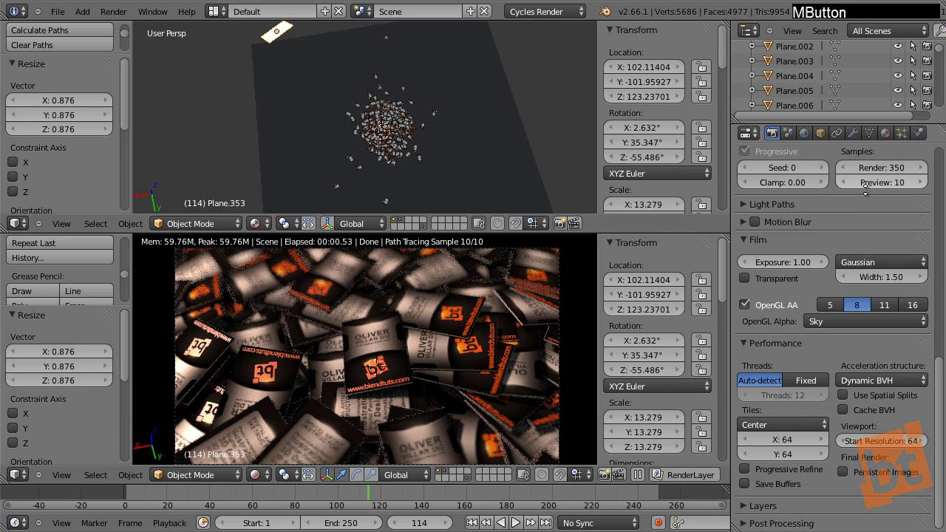
middle_click_drag(848, 167, 849, 401)
middle_click_drag(845, 279, 846, 443)
middle_click_drag(822, 192, 821, 242)
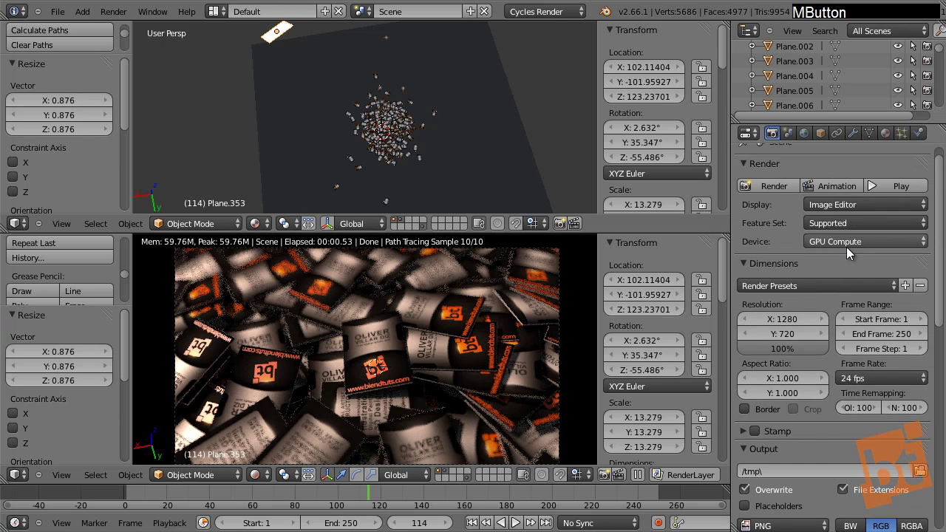
middle_click_drag(817, 392, 806, 253)
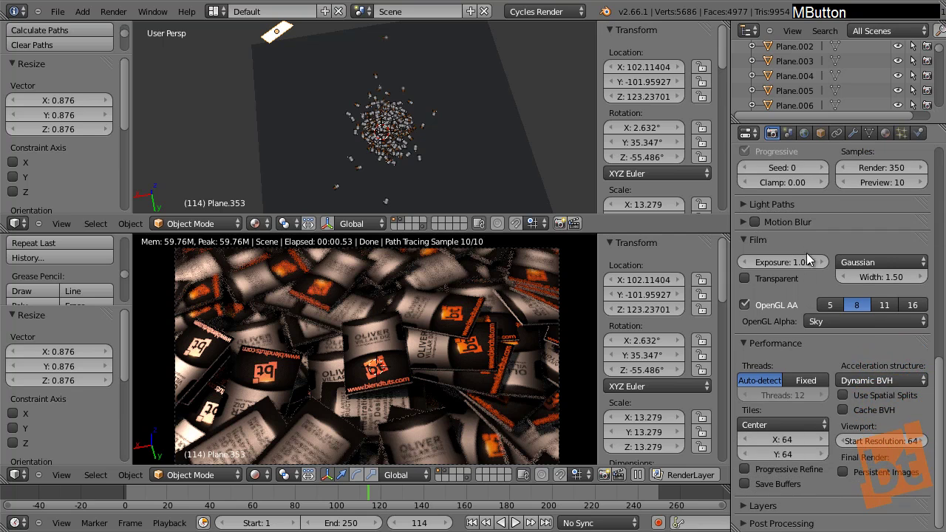
left_click(794, 438)
type("2")
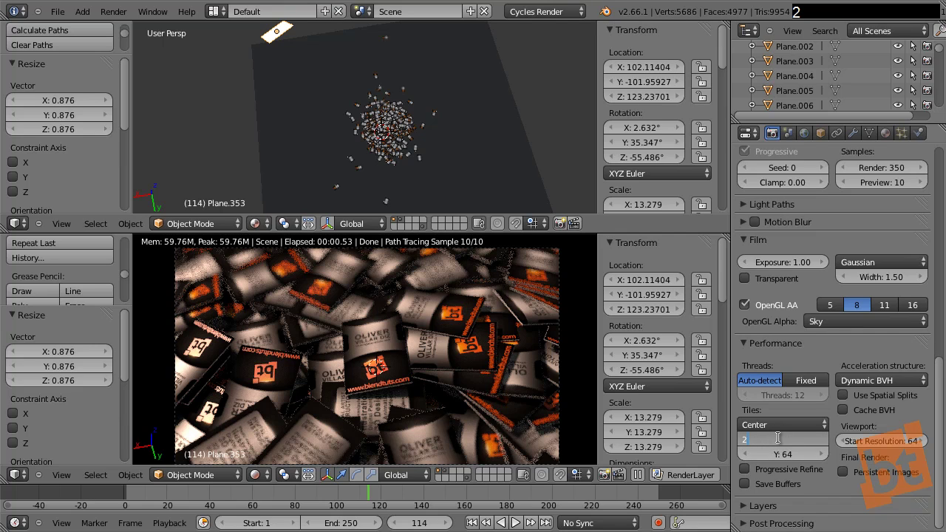
type("56")
key("Tab")
type("256")
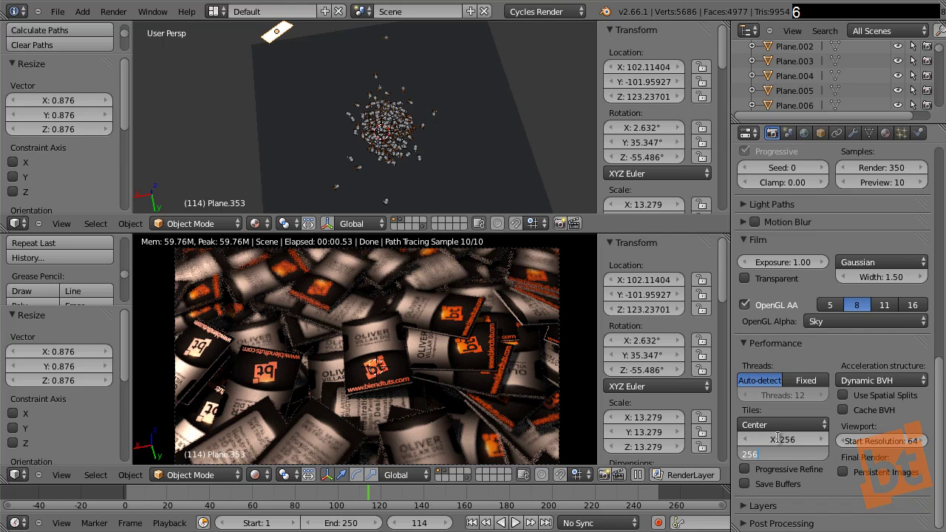
key("Return")
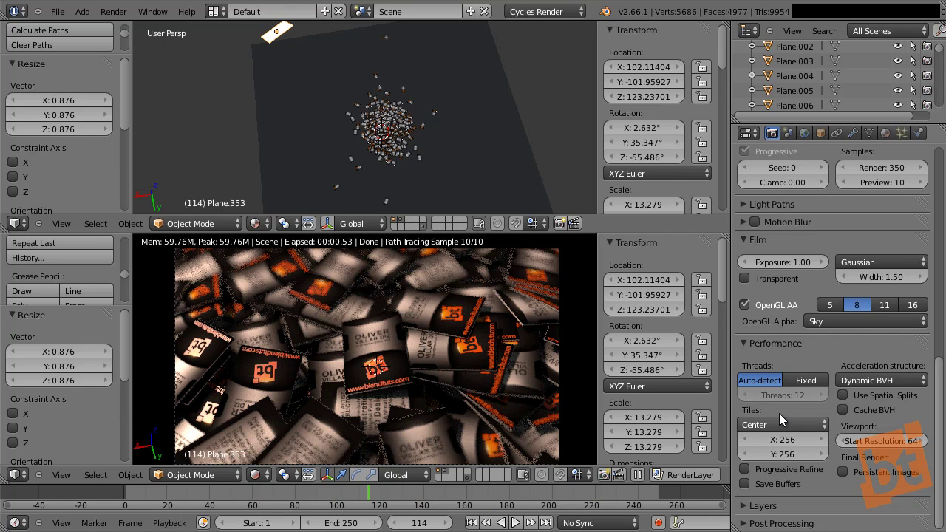
Step: Save over the existing visit_card4.blend file and render the current frame, viewing the result full screen
key("ctrl+s")
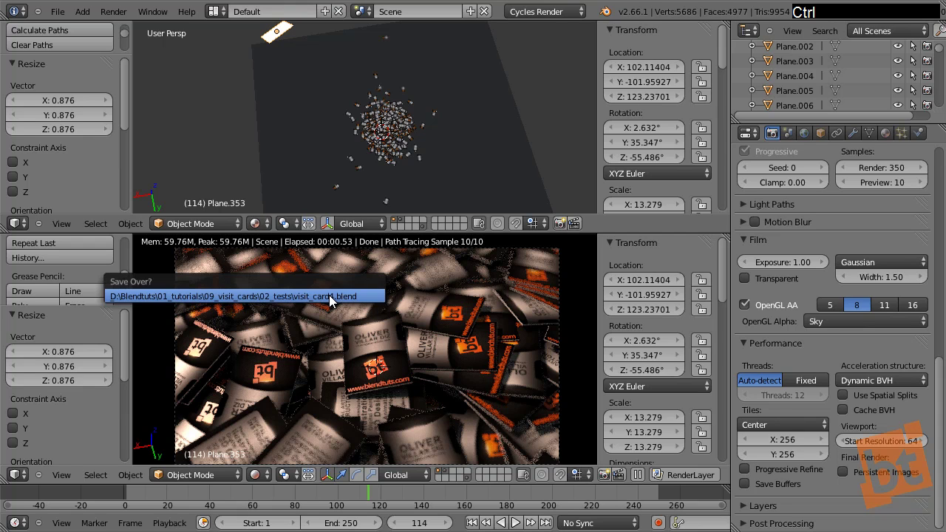
left_click(328, 296)
key("F12")
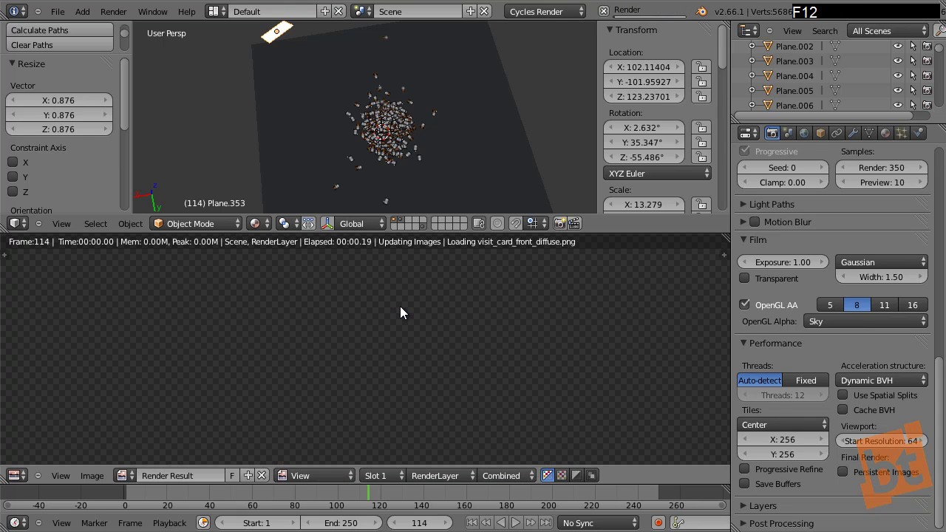
key("shift+space")
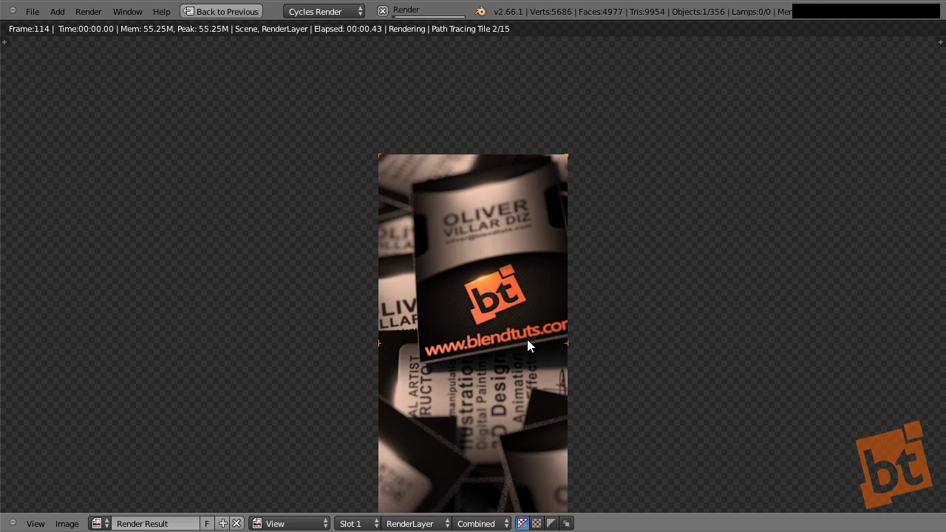
key("F9")
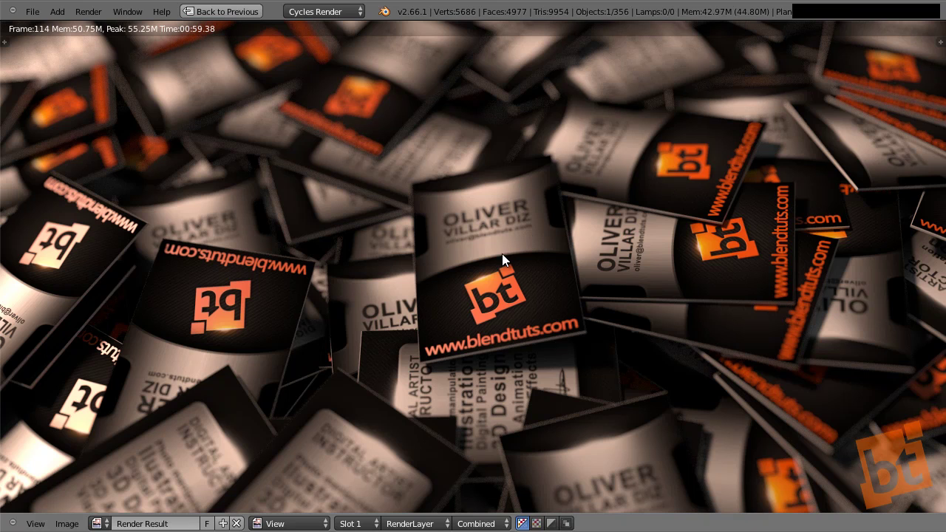
middle_click_drag(502, 254, 503, 252)
Step: Leave the render result and turn the lower 3D view into a maximized Node Editor
key("Escape")
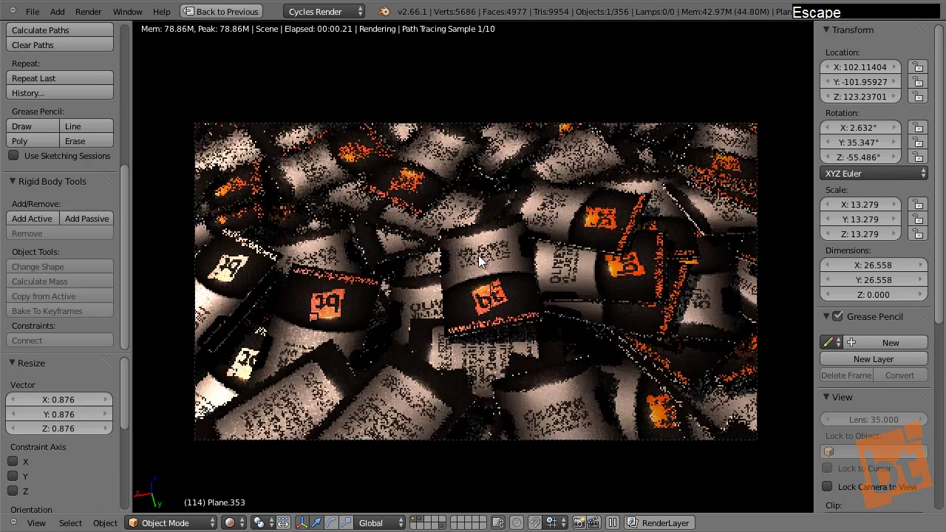
key("shift")
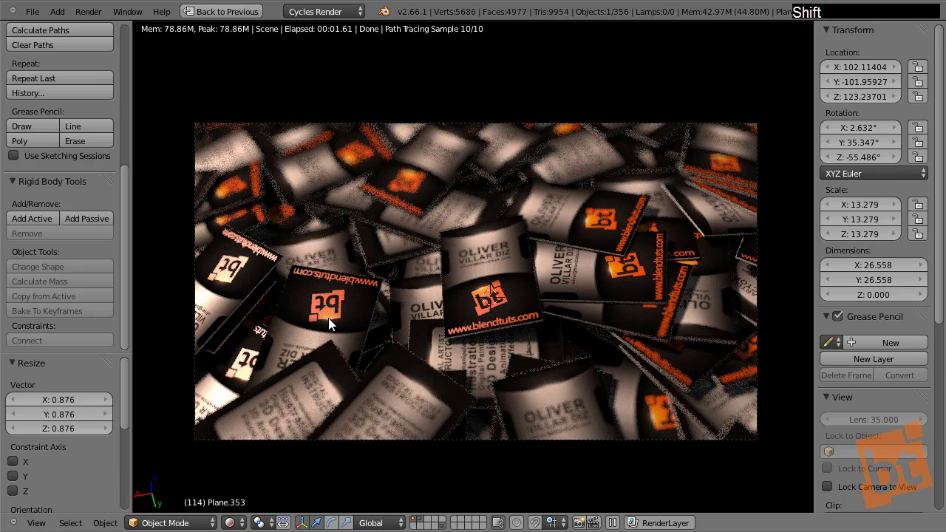
key("shift+space")
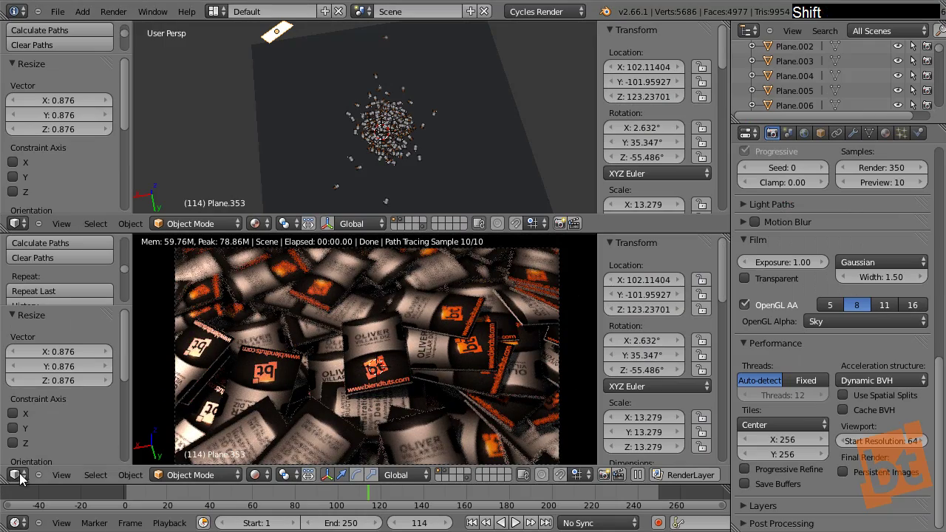
left_click(19, 476)
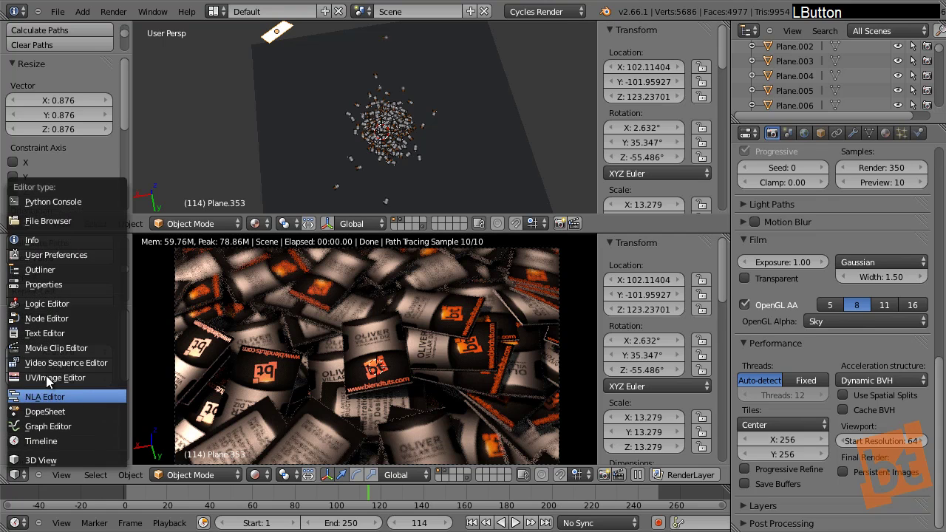
left_click(47, 318)
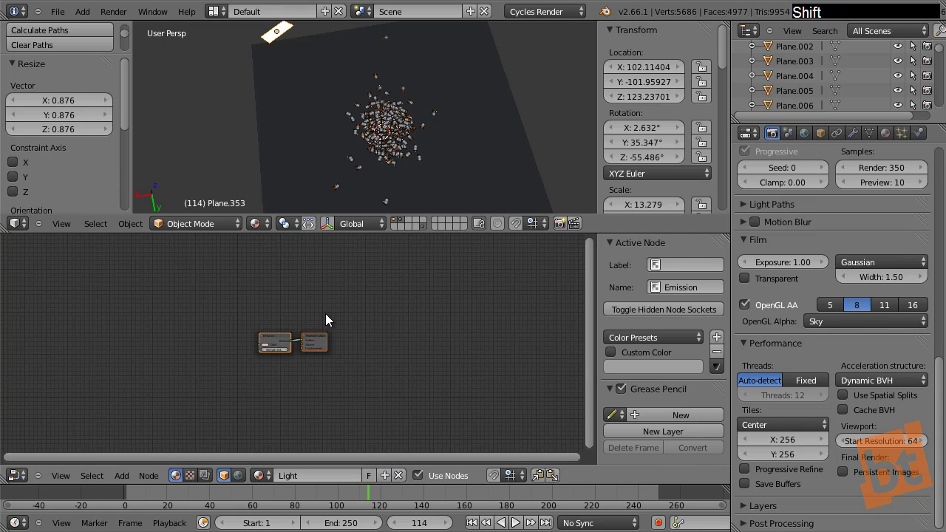
key("shift+space")
scroll(425, 280, "up", 2)
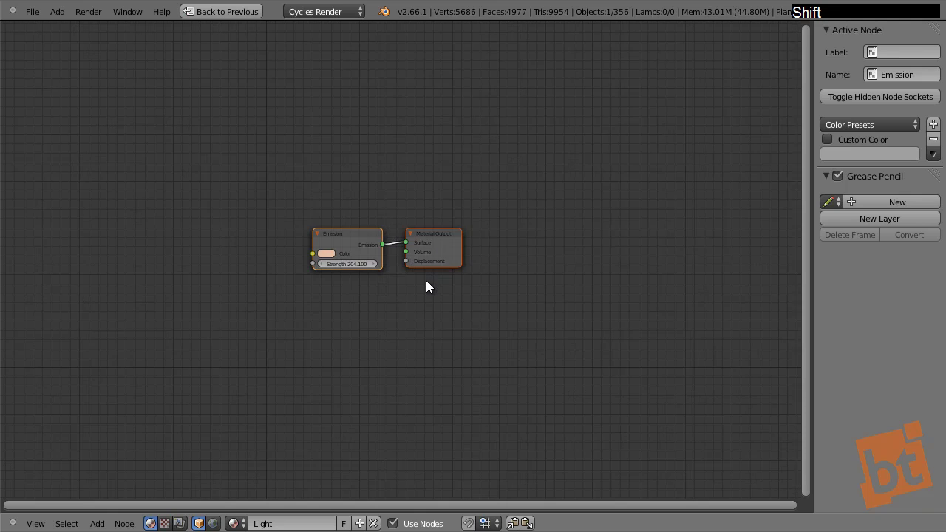
Step: Switch to the compositing node tree and enable Use Nodes and Backdrop
left_click(180, 523)
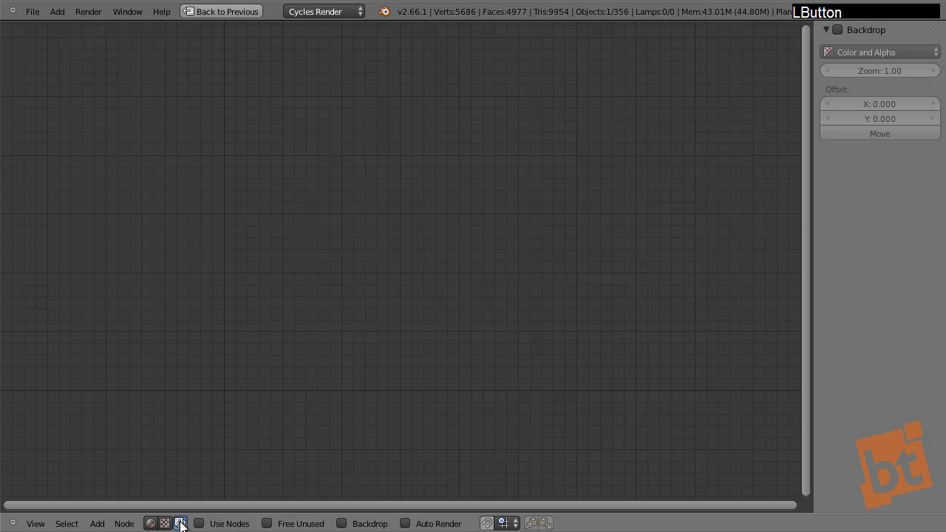
left_click(199, 523)
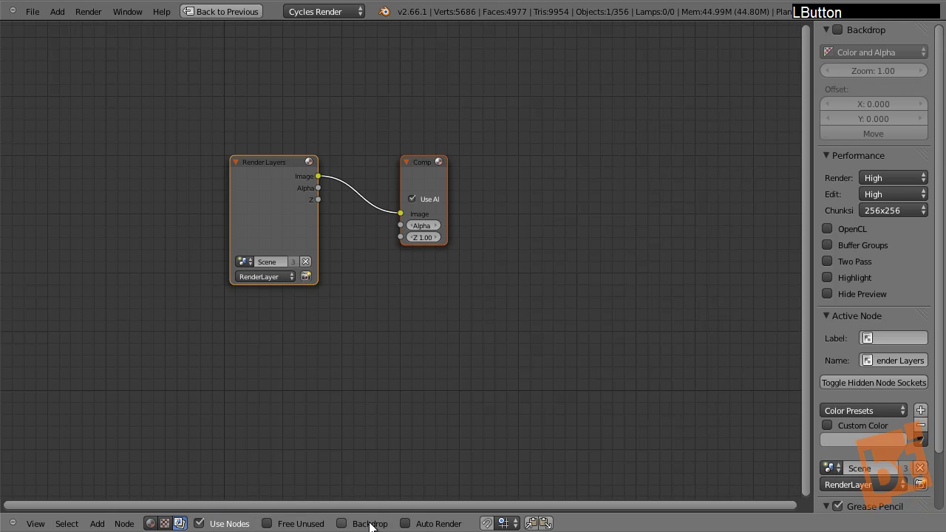
left_click(343, 523)
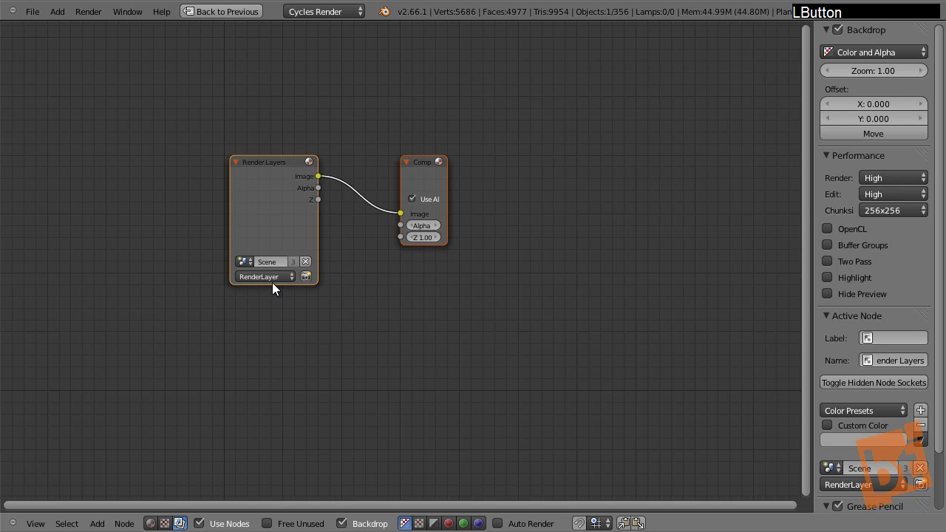
Step: Add a Viewer node above the Composite node and connect the Render Layers image output to it
key("shift+a")
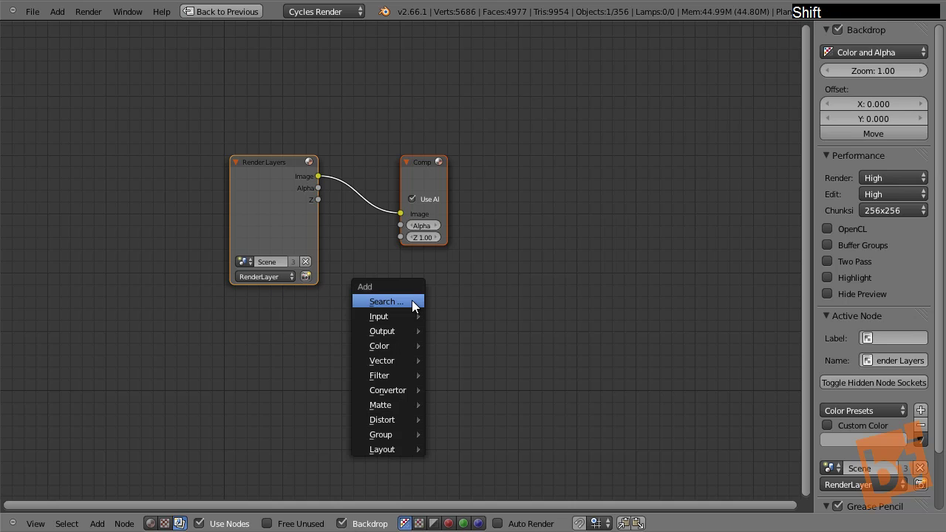
mouse_move(417, 330)
left_click(469, 347)
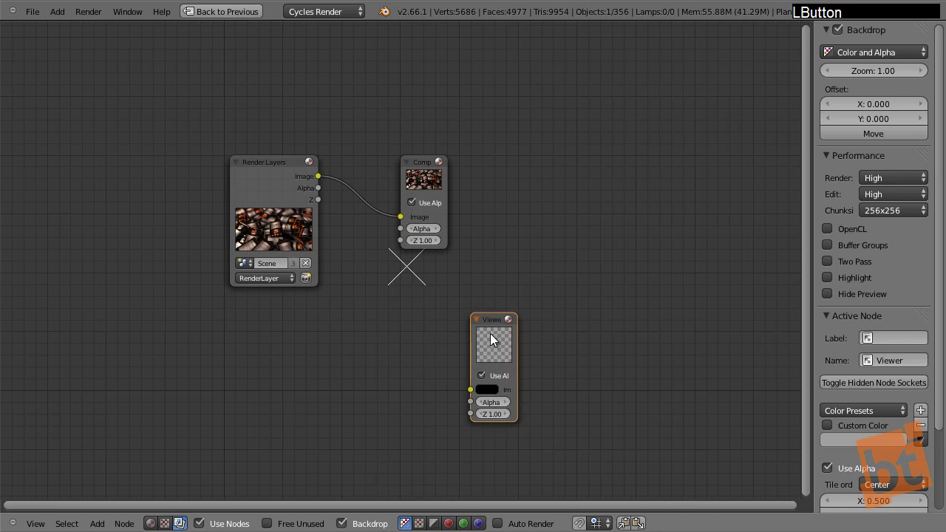
left_click(507, 41)
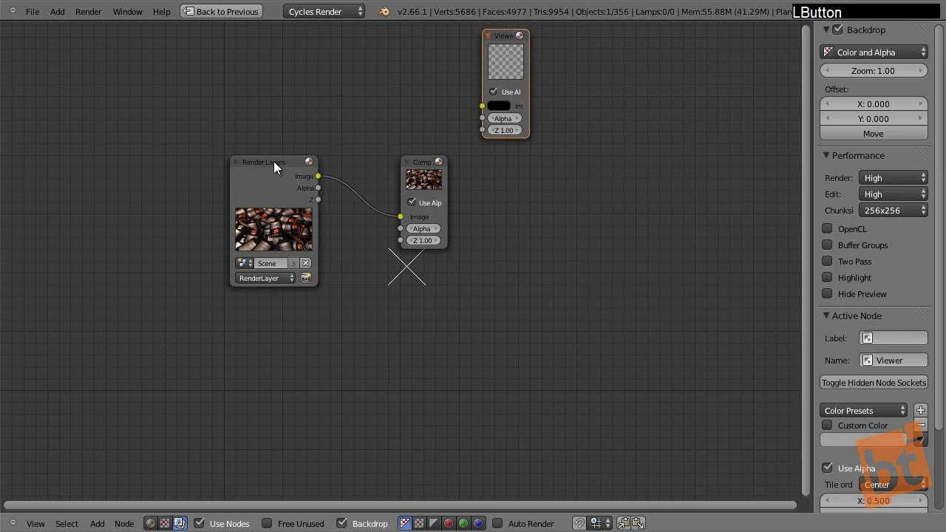
left_click(265, 167, "ctrl+shift")
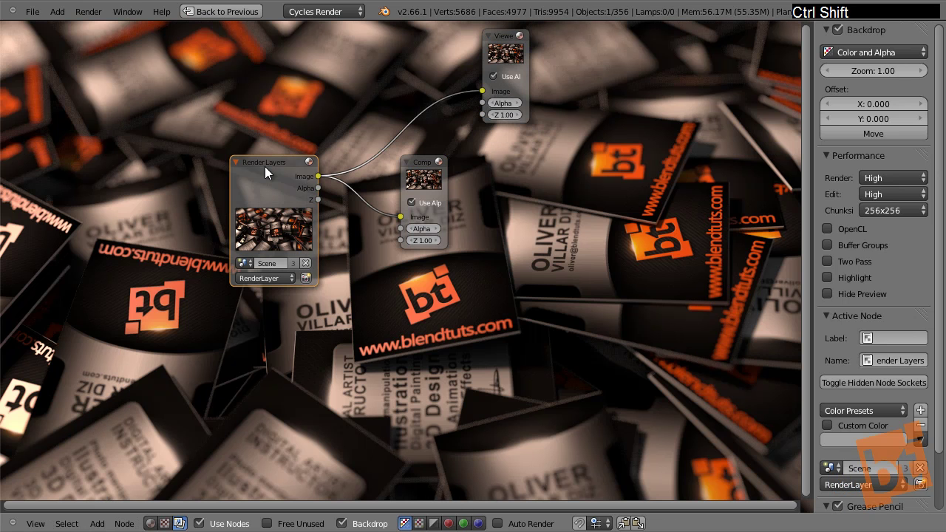
Step: Zoom the backdrop out to 0.69 to fit the whole render and select the Composite node
middle_click_drag(293, 189, 241, 191)
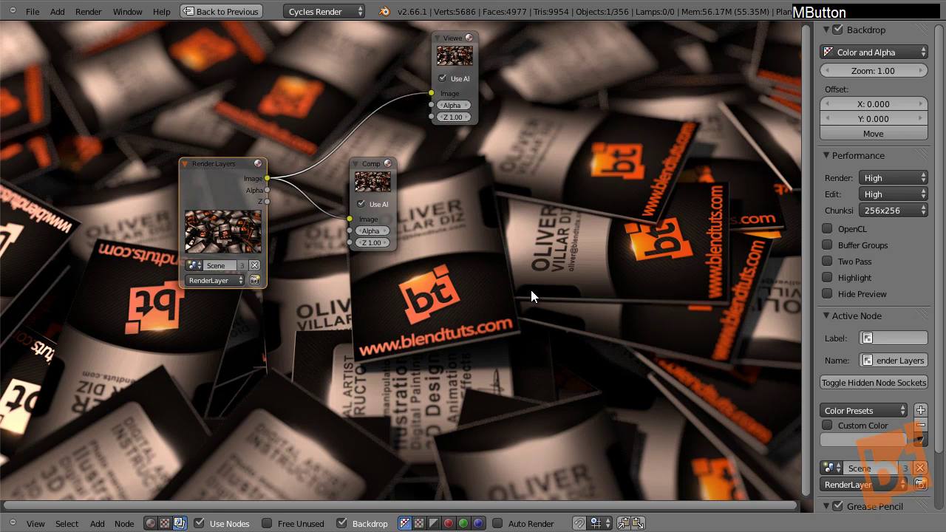
key("v")
key("v")
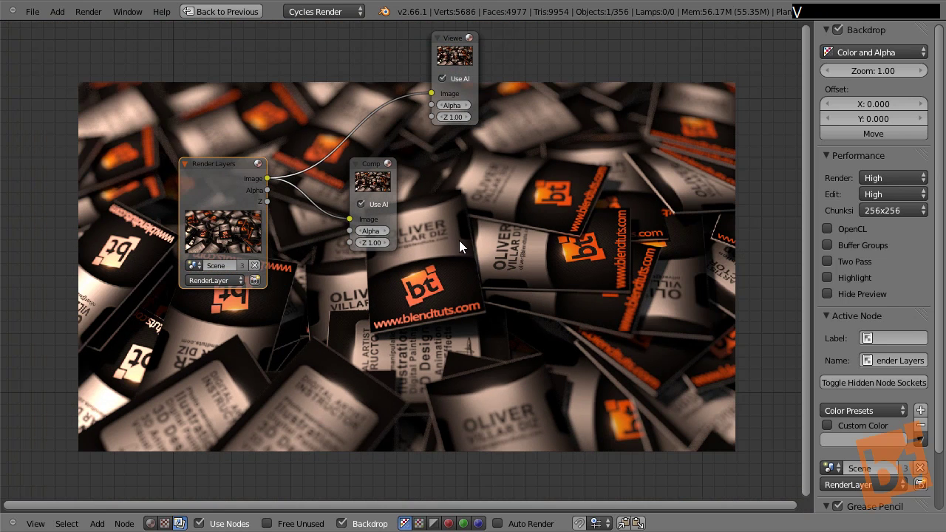
middle_click_drag(459, 240, 438, 294)
left_click(351, 220)
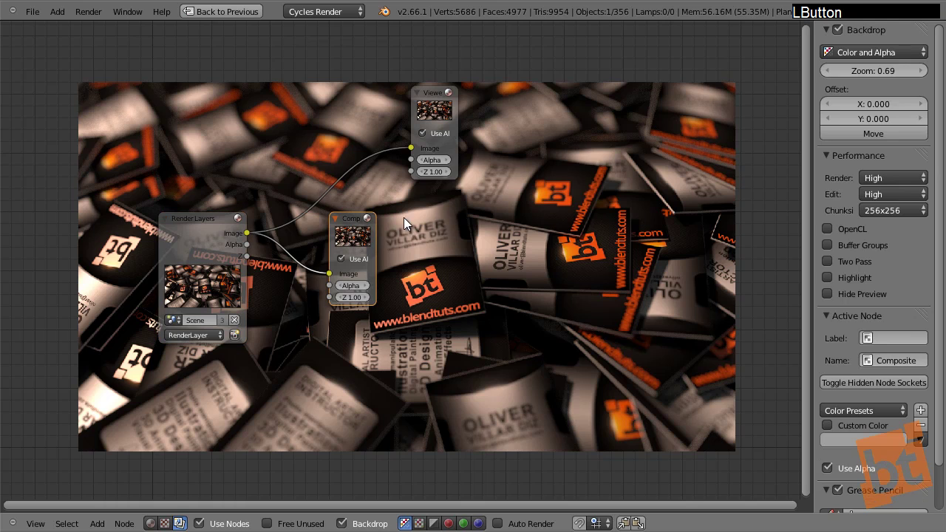
Step: Move the Viewer and Composite nodes farther right and insert a Mix node on the link between Render Layers and Viewer
left_click_drag(363, 224, 484, 223)
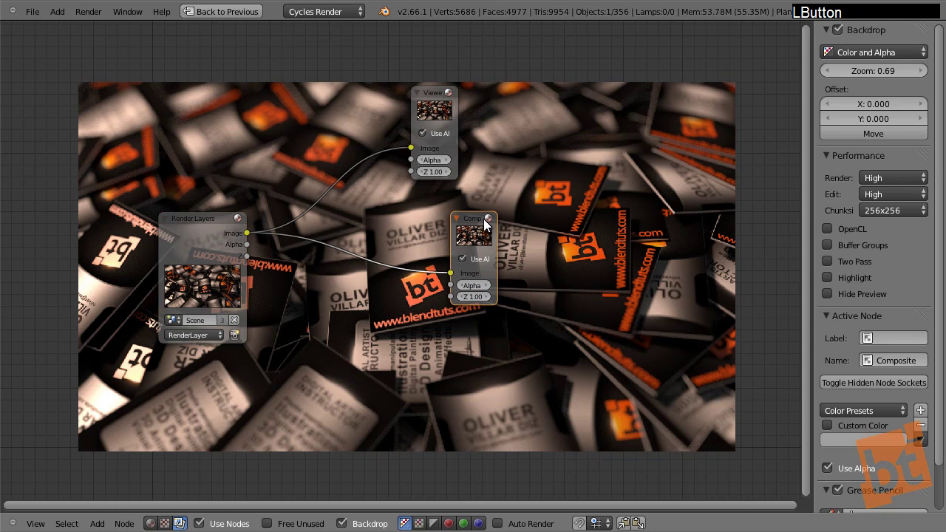
left_click_drag(433, 102, 648, 101)
left_click_drag(461, 244, 594, 240)
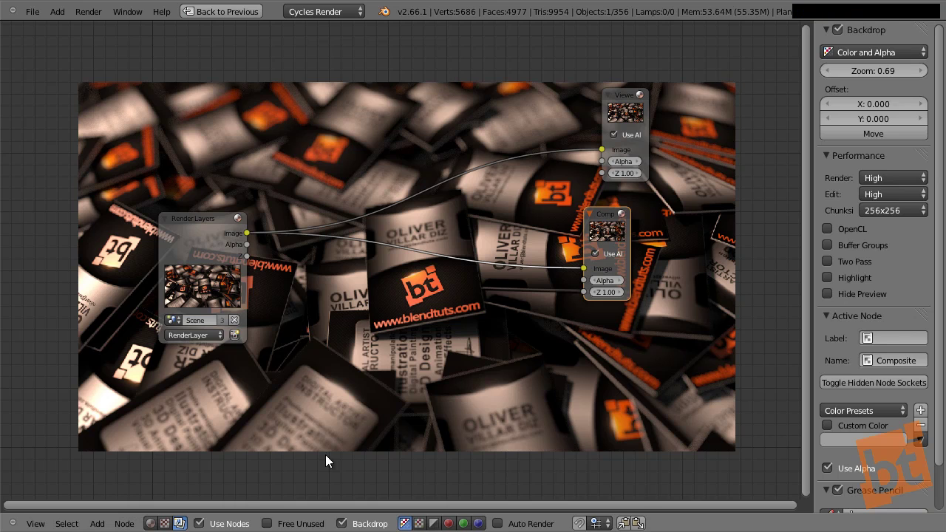
key("shift+a")
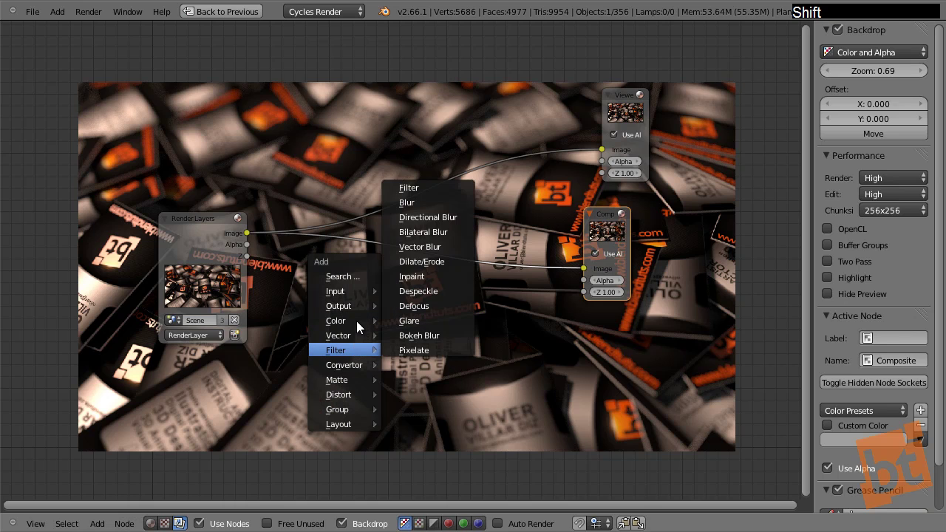
mouse_move(335, 322)
left_click(418, 336)
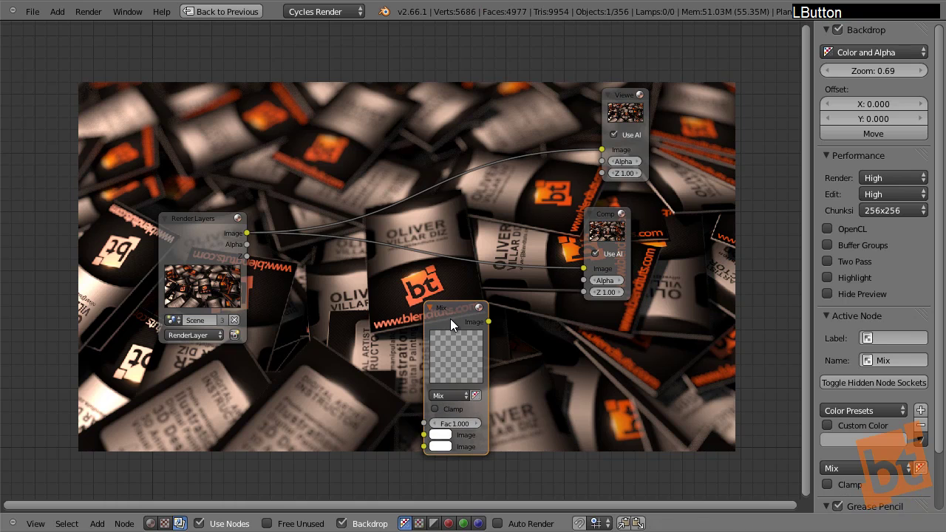
left_click(410, 34)
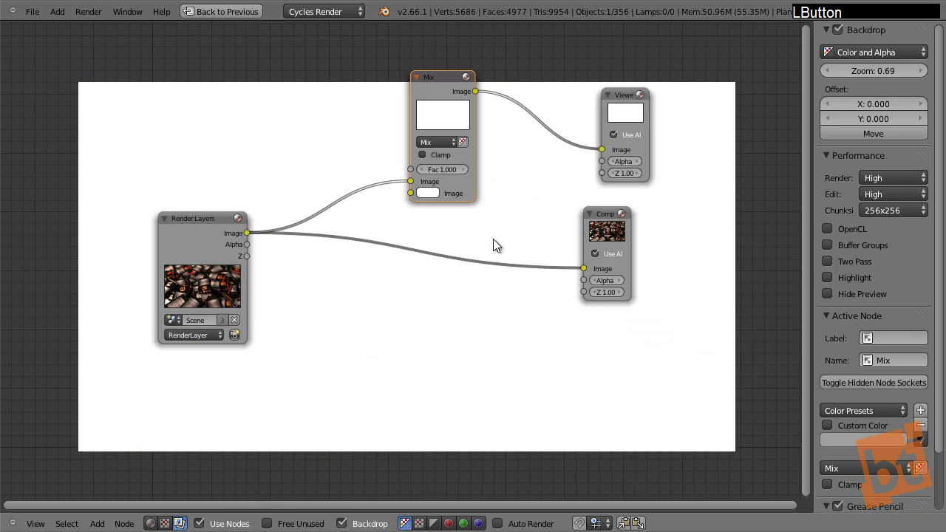
Step: Cut the link between Render Layers and the Composite node and move the Composite node farther right
left_click_drag(510, 216, 480, 362, "ctrl")
left_click_drag(605, 217, 725, 221)
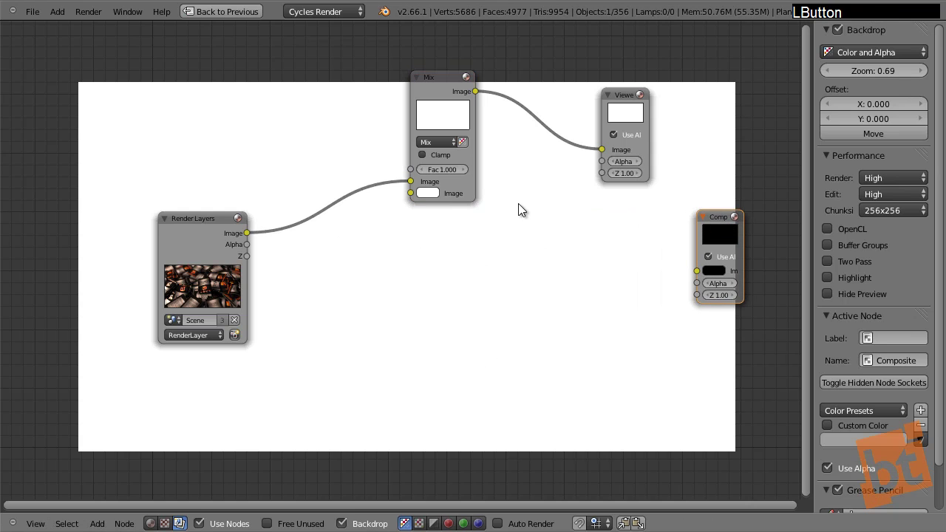
mouse_move(527, 207)
left_mouse_down("ctrl")
mouse_move(534, 198)
mouse_move(508, 321)
left_mouse_up("ctrl")
Step: Lower the Mix node between Render Layers and Viewer and set its second image color to black
left_click_drag(434, 87, 451, 156)
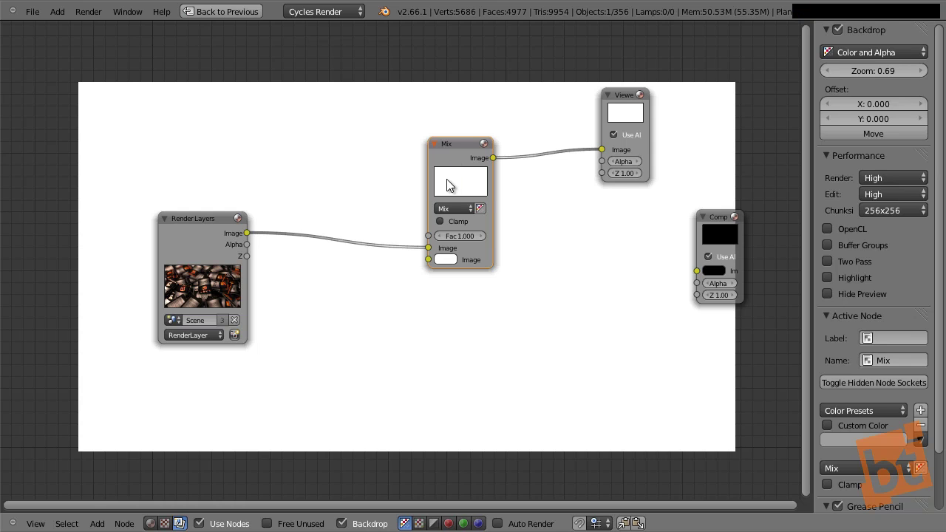
left_click_drag(464, 186, 464, 211)
left_click(446, 281)
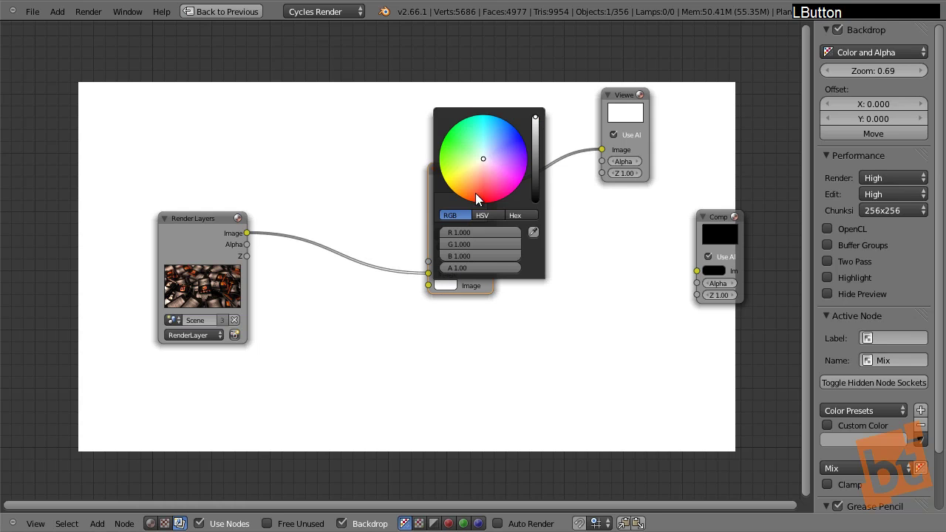
left_click_drag(535, 133, 534, 234)
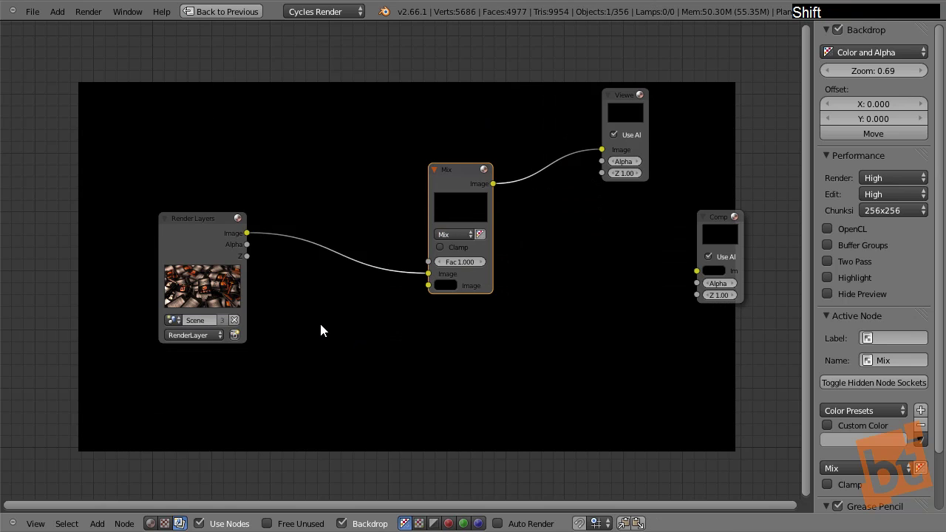
Step: Add an Ellipse Mask node below Render Layers, connect its Mask output to the Mix node's Fac input, and space the nodes out
key("shift+a")
mouse_move(296, 383)
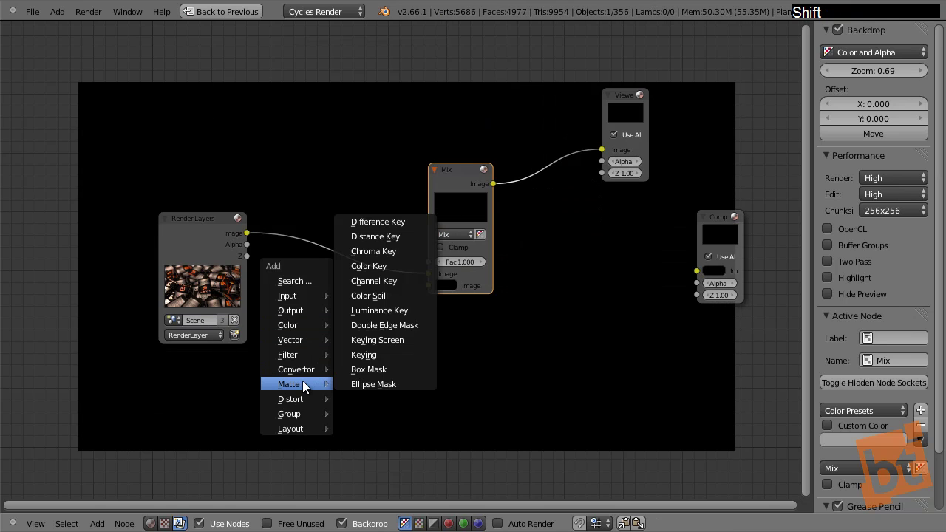
left_click(367, 383)
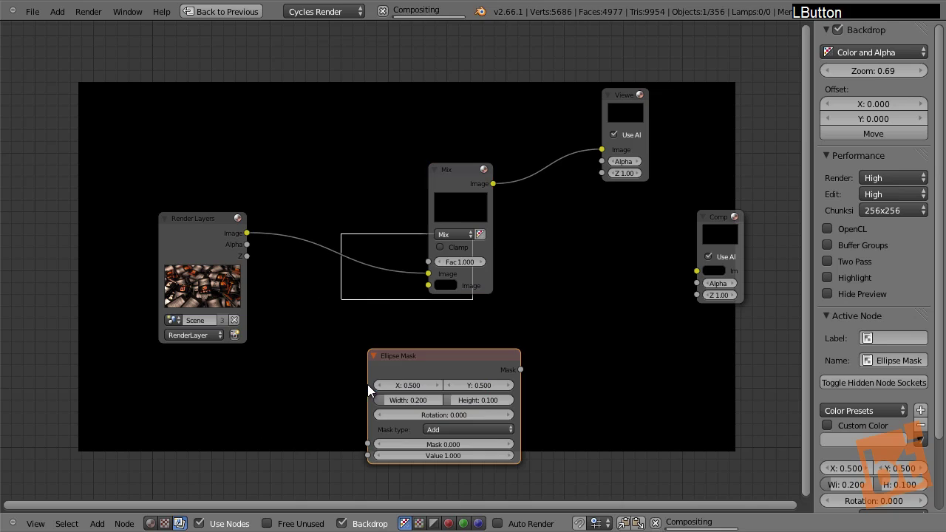
left_click(313, 345)
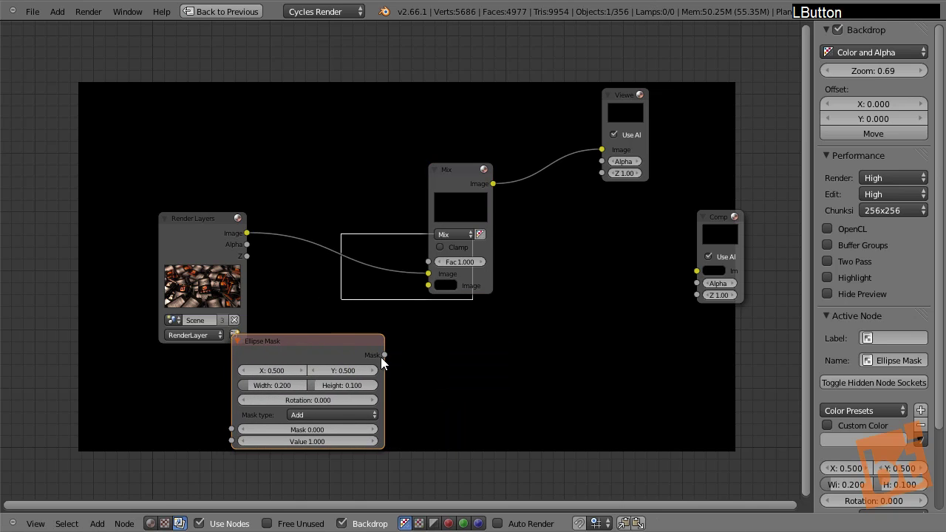
left_click_drag(383, 353, 430, 262)
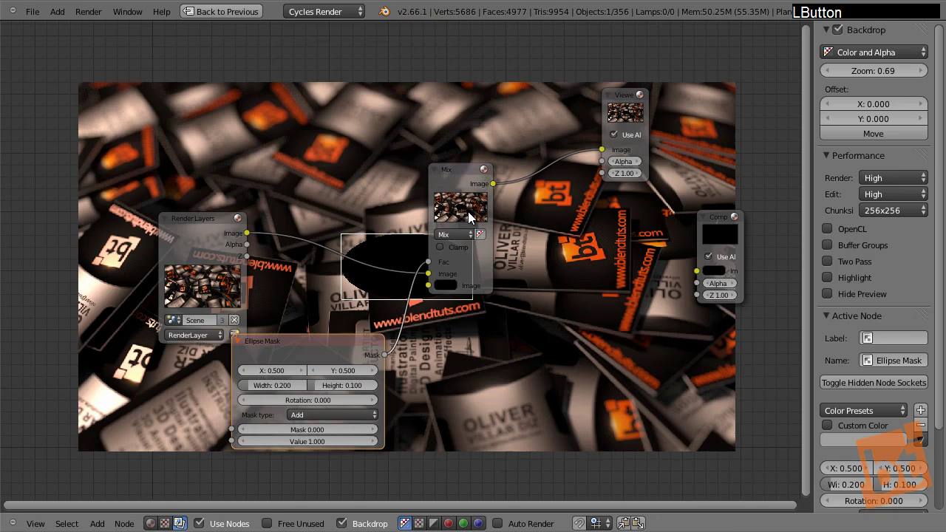
left_click(468, 180)
left_click_drag(468, 180, 506, 184)
left_click_drag(303, 350, 342, 337)
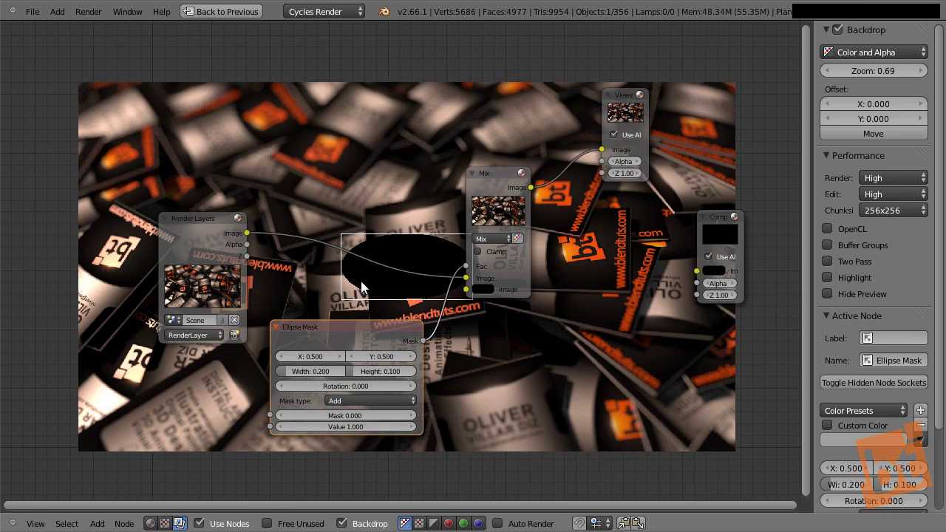
Step: Enlarge the ellipse mask to a width of 0.945 and a height of 0.536
left_click_drag(308, 359, 309, 355)
scroll(352, 359, "up", 2)
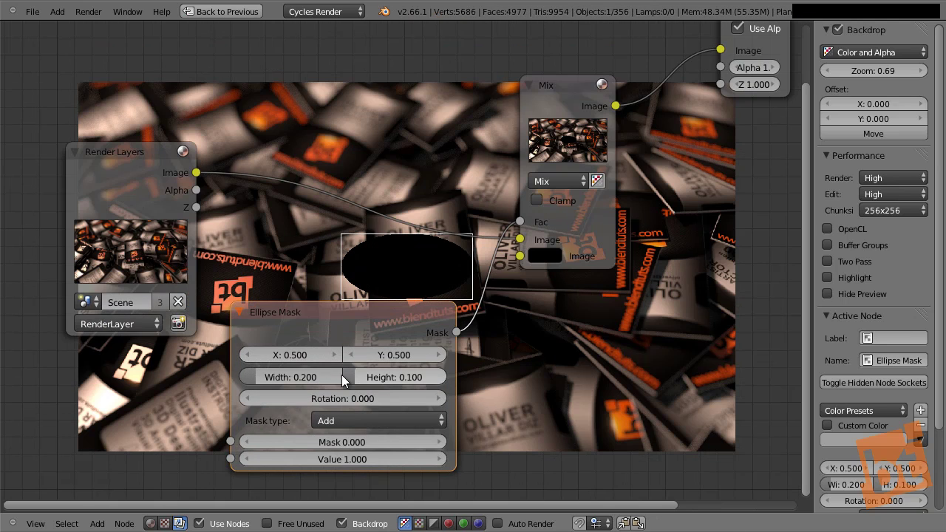
left_click_drag(262, 379, 297, 394)
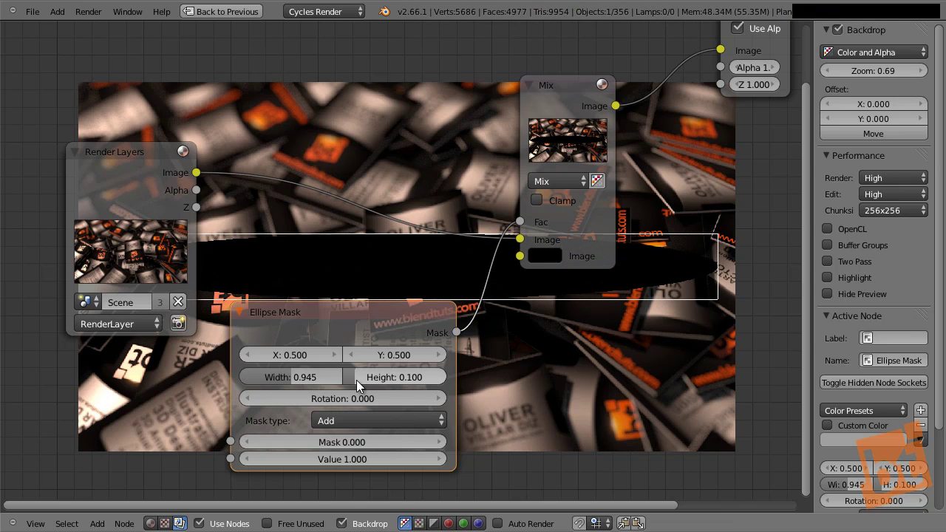
left_click_drag(356, 380, 377, 385)
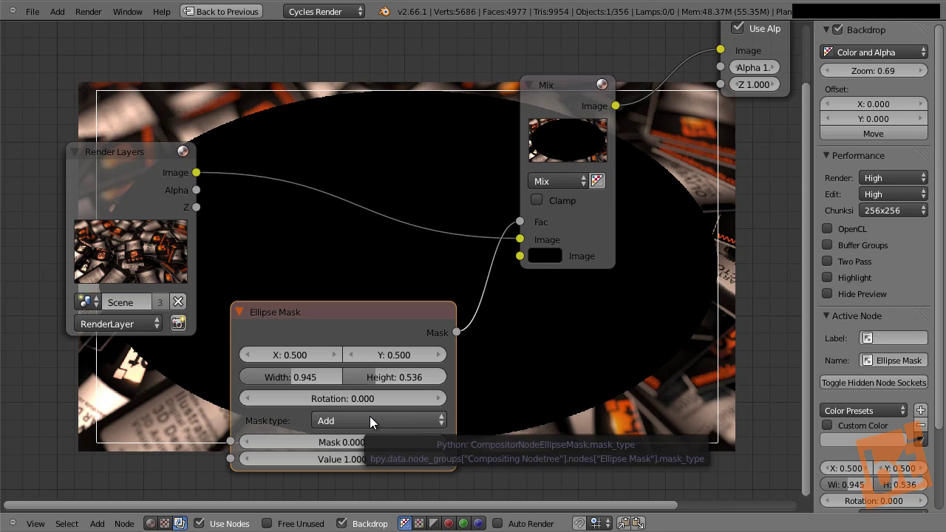
Step: Change the ellipse mask's type to Subtract and set its Mask value to 1.000
left_click(370, 417)
left_click(355, 384)
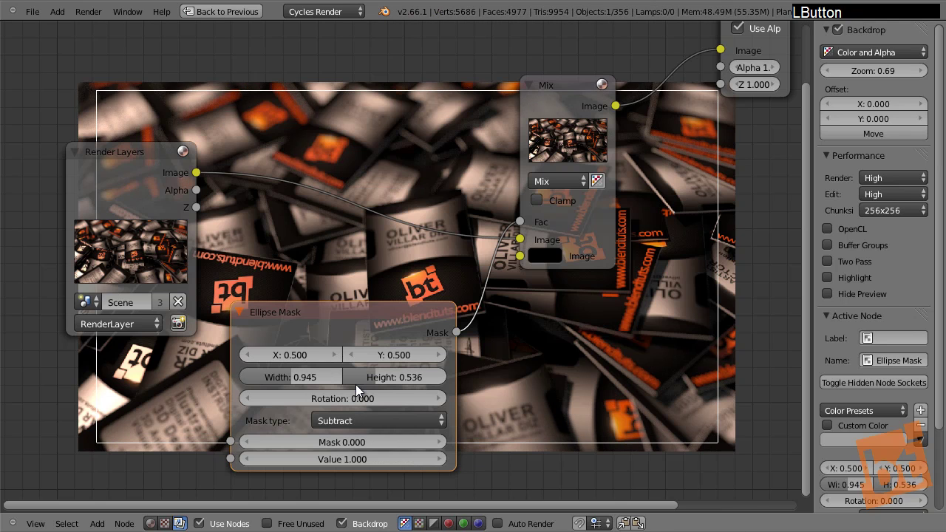
left_click_drag(334, 444, 357, 444)
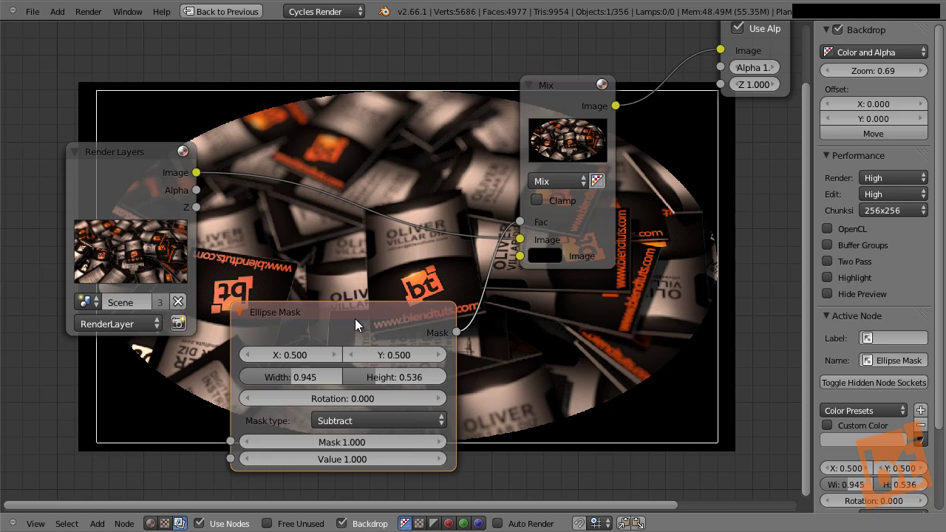
Step: Spread the Ellipse Mask and Mix nodes apart and insert a Blur node on the link between them
left_click_drag(260, 345, 31, 395)
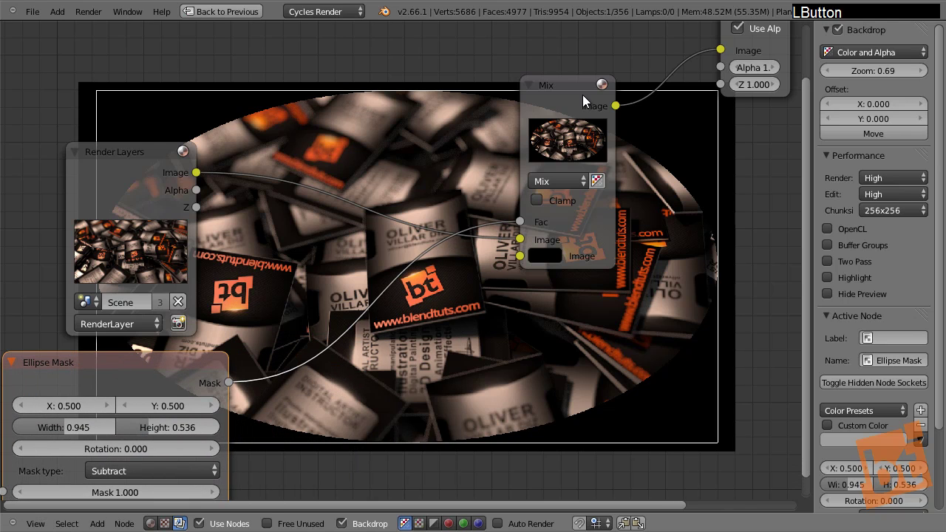
left_click(583, 115)
left_click_drag(584, 115, 607, 131)
key("shift+a")
mouse_move(391, 324)
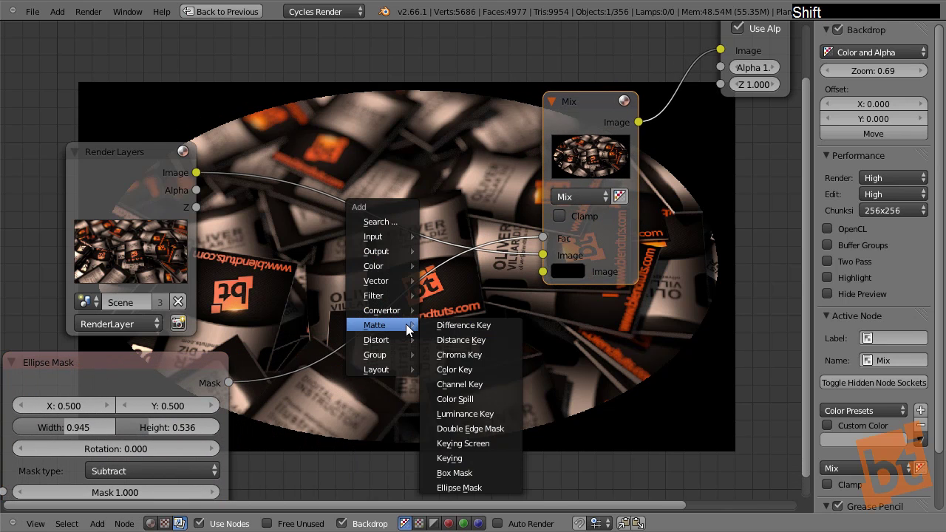
mouse_move(392, 296)
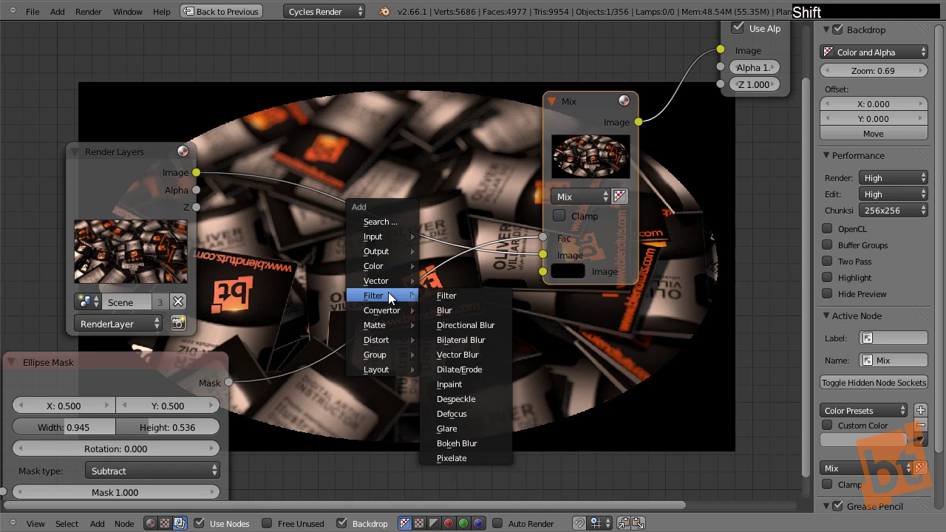
left_click(460, 309)
left_click(339, 316)
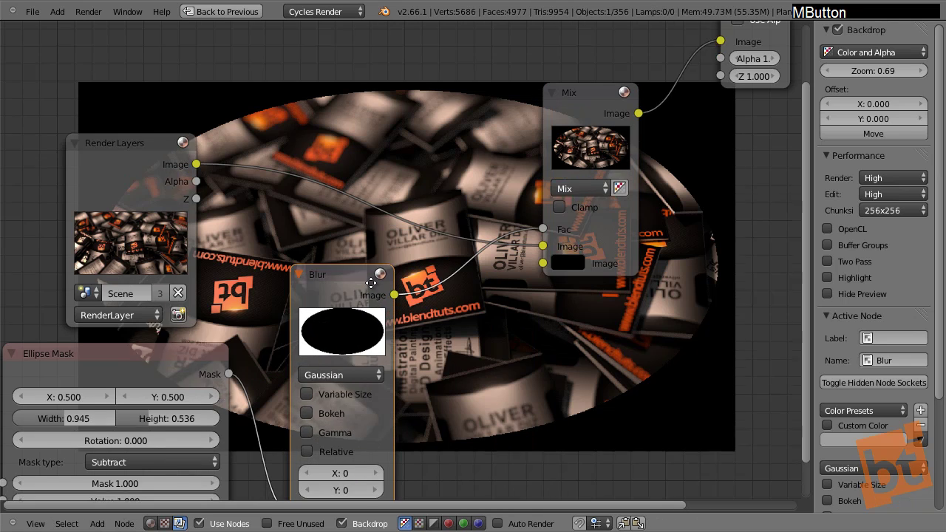
Step: Set the Gaussian blur size to X 94 and Y 153, and nudge the Mix node up slightly
middle_click_drag(365, 371, 358, 303)
mouse_move(331, 413)
left_mouse_down()
mouse_move(374, 414)
mouse_move(324, 414)
mouse_move(371, 436)
mouse_move(432, 435)
mouse_move(318, 433)
mouse_move(326, 417)
left_mouse_up()
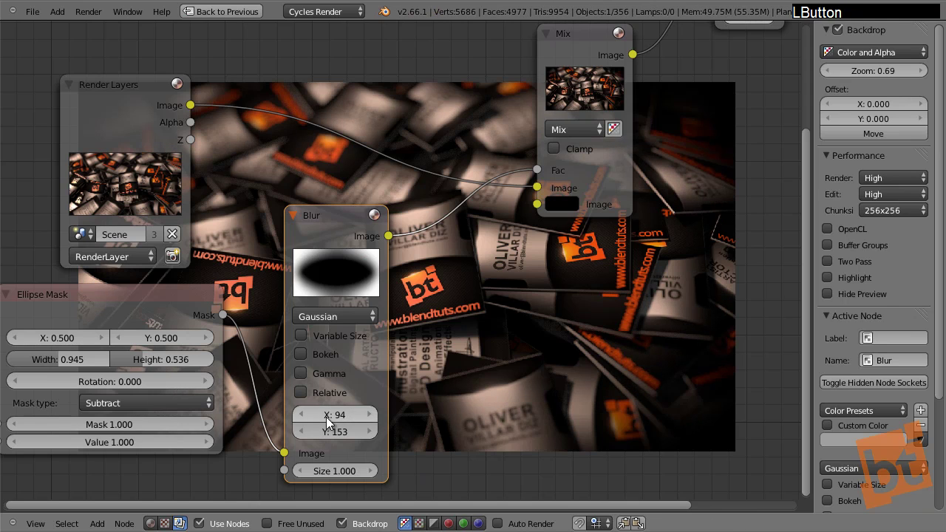
middle_click_drag(673, 150, 674, 192)
scroll(675, 193, "down", 2)
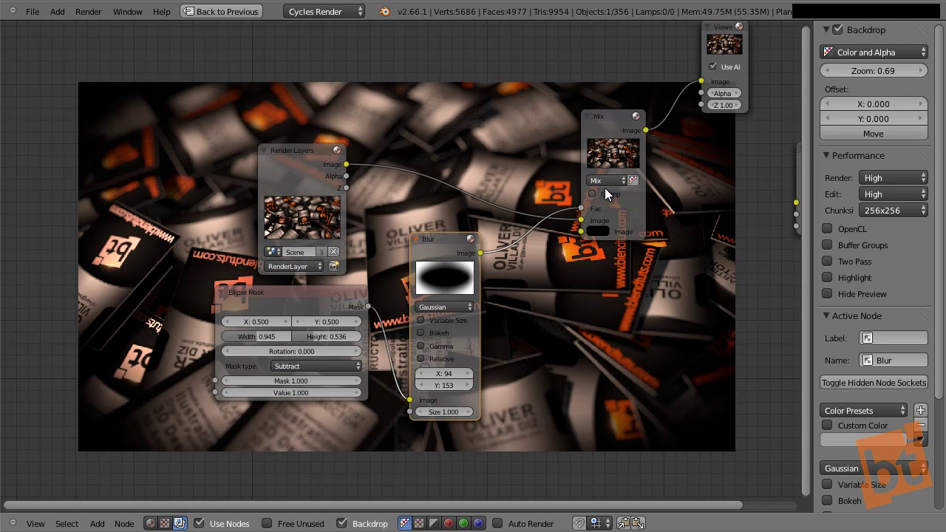
left_click(619, 131)
left_click_drag(626, 150, 613, 121)
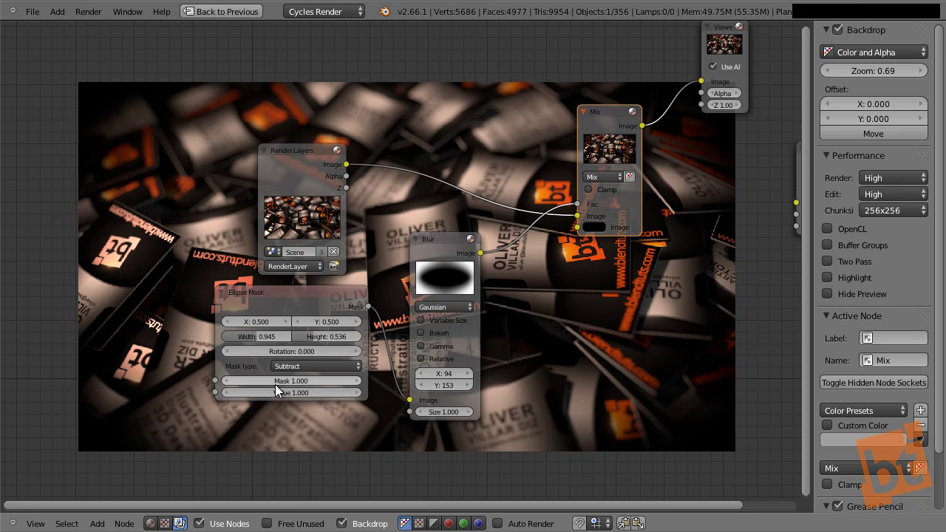
Step: Compare Mask values between 0.800 and 1.000 on the Ellipse Mask node and settle on 0.900
scroll(299, 380, "up", 2)
left_click_drag(201, 380, 391, 376)
left_click(396, 379)
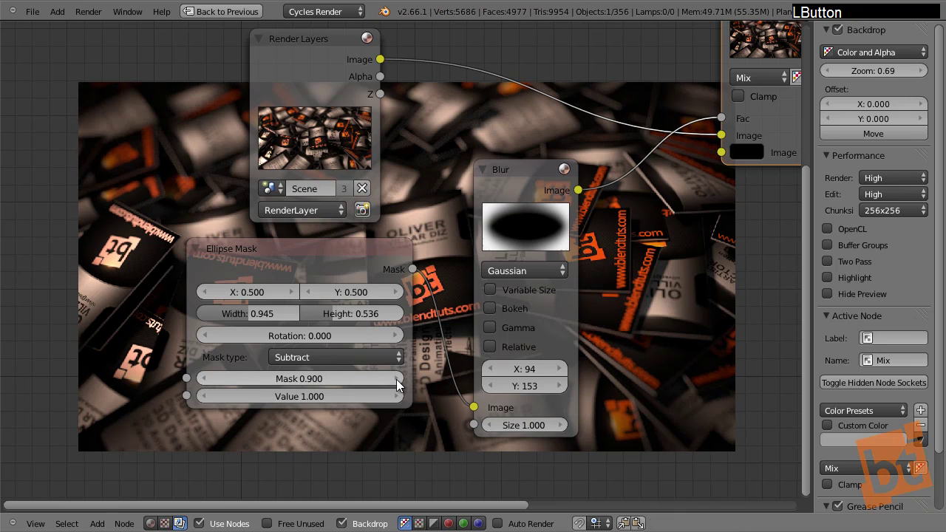
left_click(208, 377)
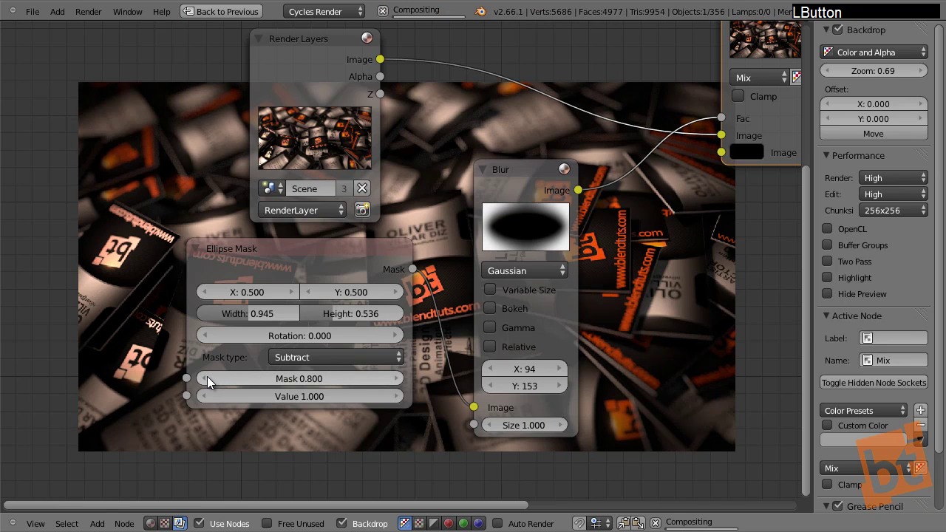
left_click(401, 377)
left_click(402, 377)
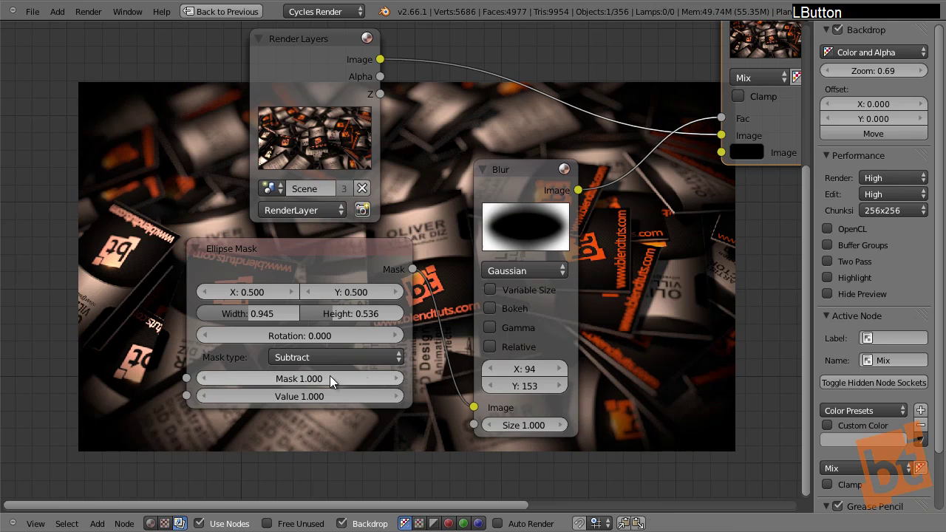
left_click(204, 377)
left_click(205, 378)
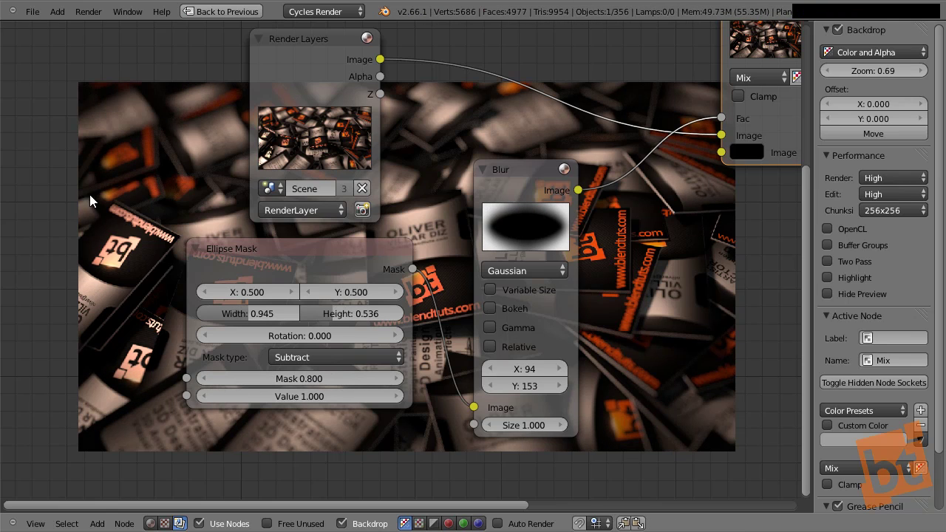
left_click(399, 379)
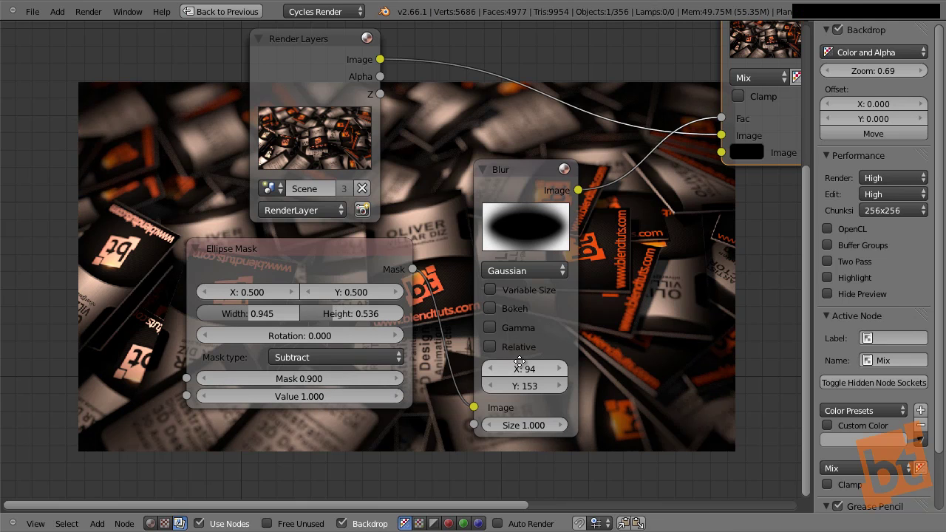
Step: Reposition the Mix node and move the Viewer and Composite nodes farther right to free space between them
middle_click_drag(761, 240, 449, 336)
middle_click_drag(448, 82, 389, 113)
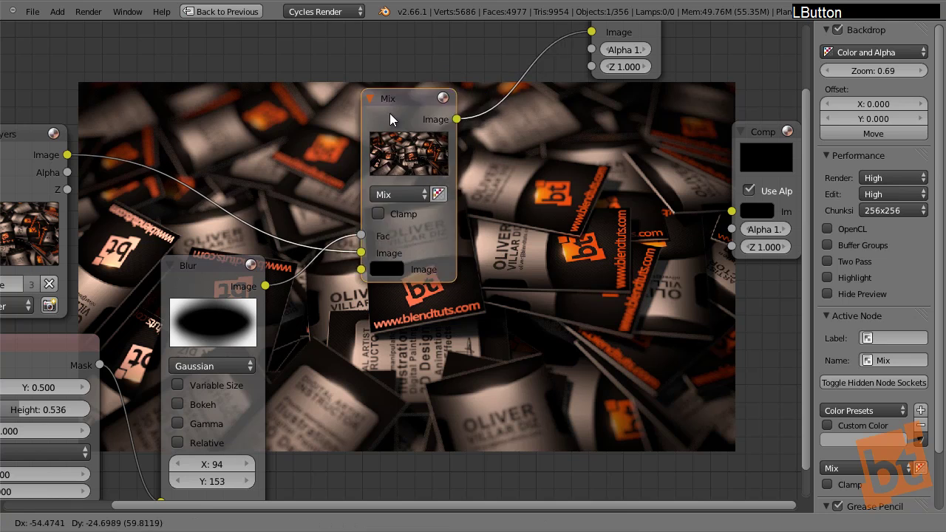
middle_click_drag(447, 117, 341, 145)
middle_click_drag(524, 128, 508, 244)
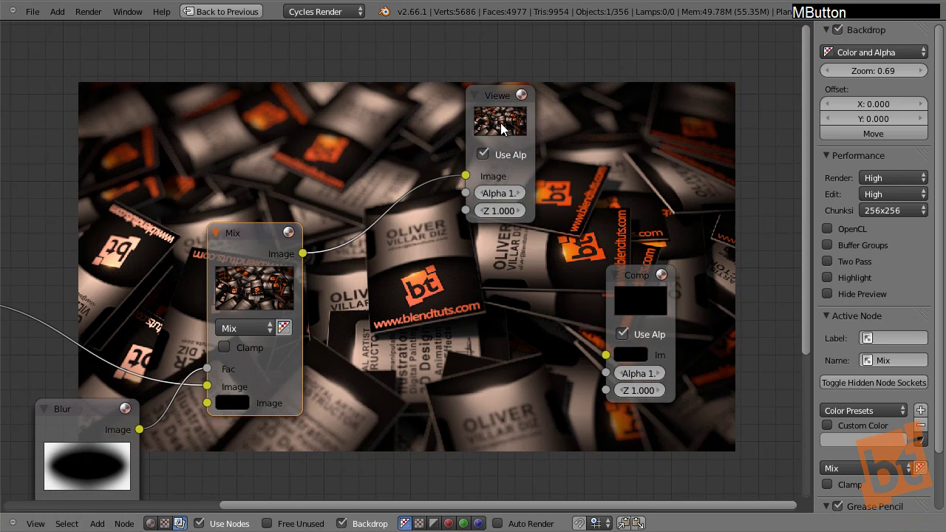
left_click_drag(476, 222, 663, 214)
left_click_drag(641, 279, 711, 287)
Step: Add a Lens Distortion node and insert it on the link between the Mix and Viewer nodes
key("shift+a")
mouse_move(711, 283)
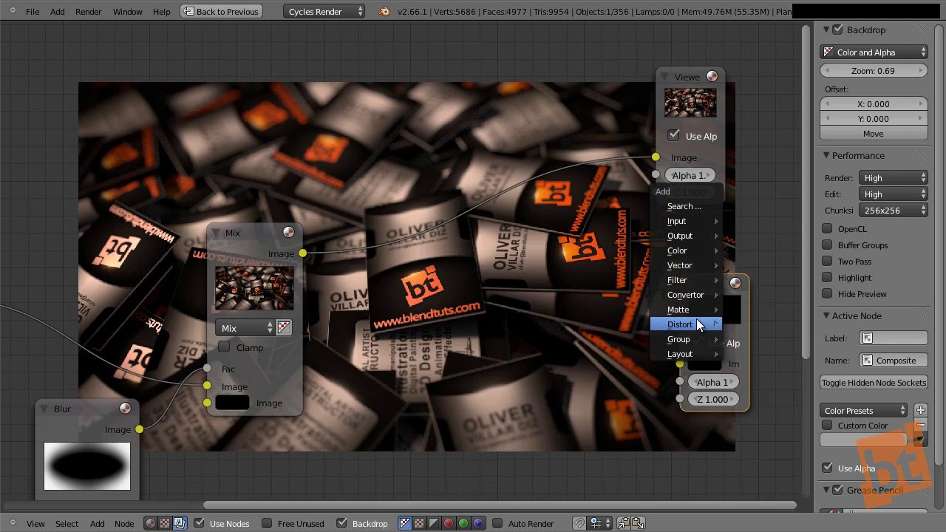
mouse_move(702, 324)
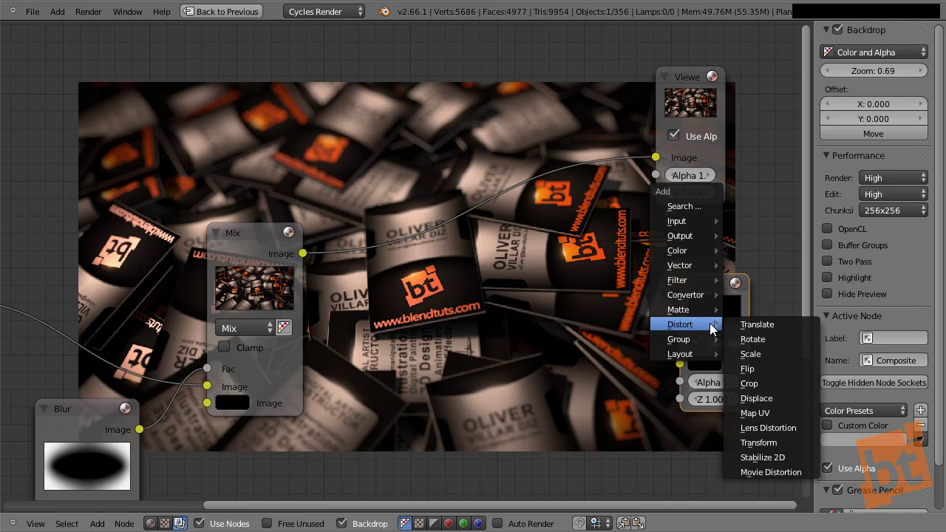
left_click(776, 428)
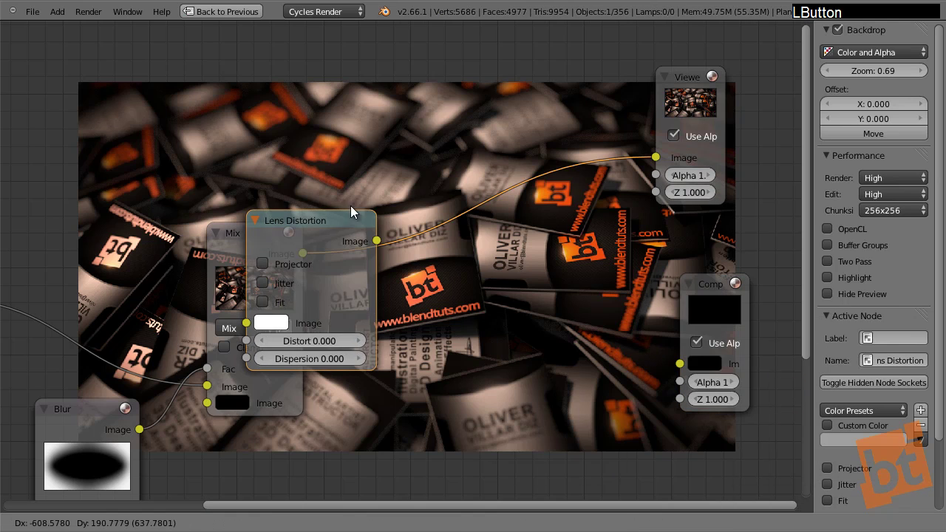
left_click(438, 224)
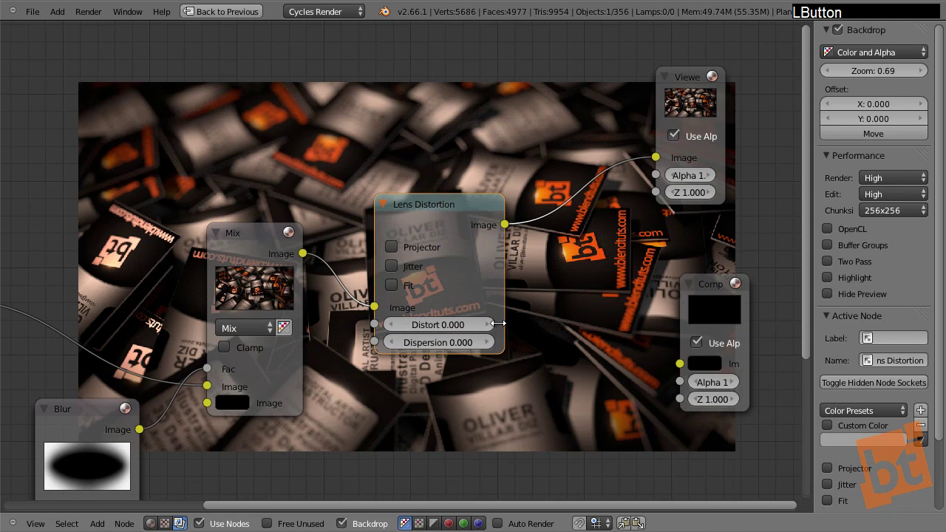
Step: Try a Distort value of 0.100 on the Lens Distortion node and change it to -0.100
left_click(482, 326)
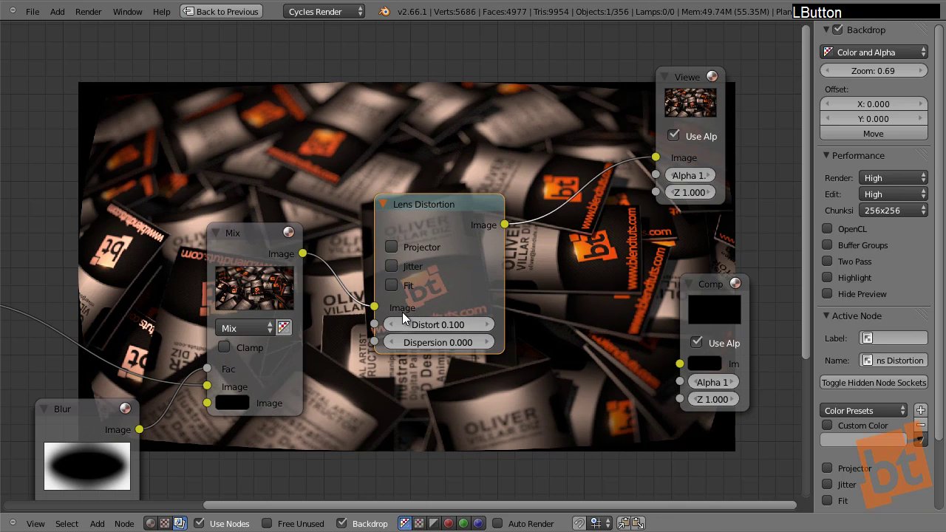
left_click(390, 326)
left_click(391, 325)
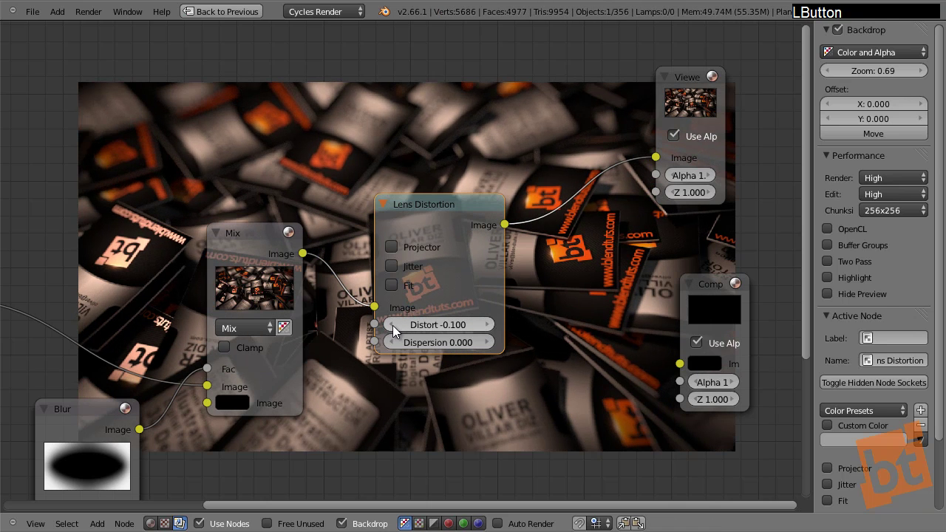
Step: Test an extreme Distort of -0.999, nudge the Lens Distortion node away from the Mix node, and bring Distort through 0.1 to -0.100
middle_click_drag(396, 222, 428, 207)
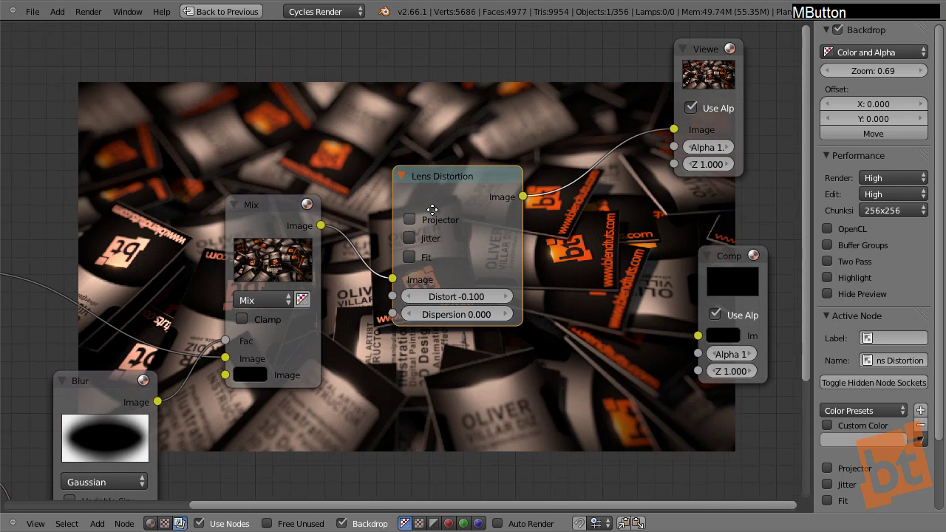
left_click_drag(473, 298, 444, 298)
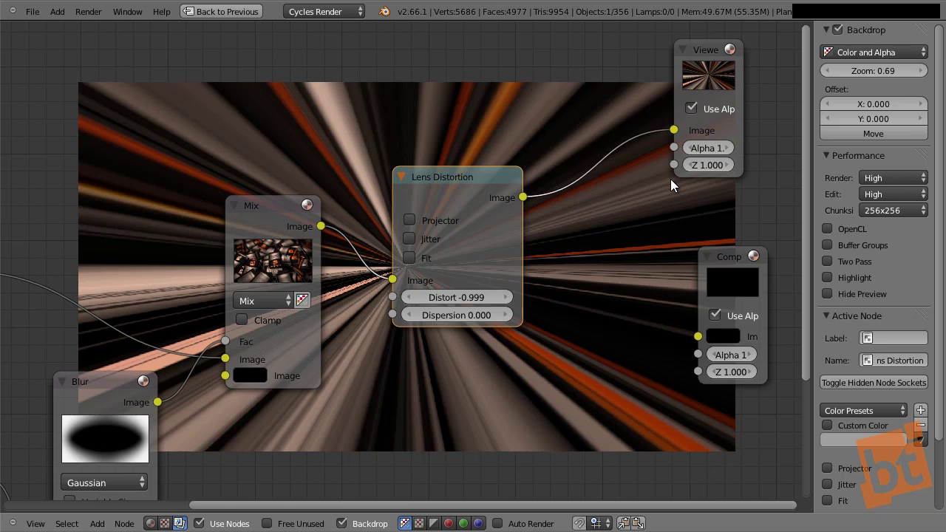
middle_click_drag(439, 302, 452, 306, "ctrl")
left_click_drag(477, 149, 505, 118)
left_click(488, 266)
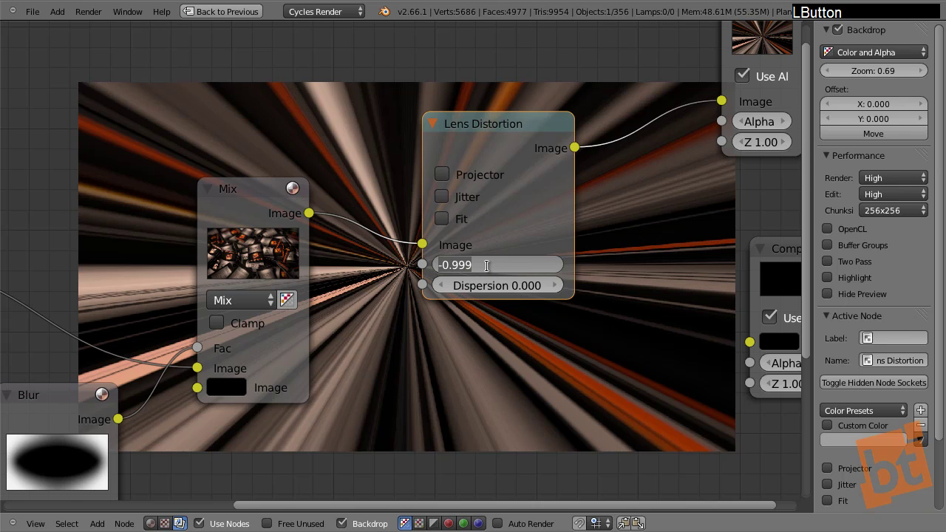
type("0.1")
key("Return")
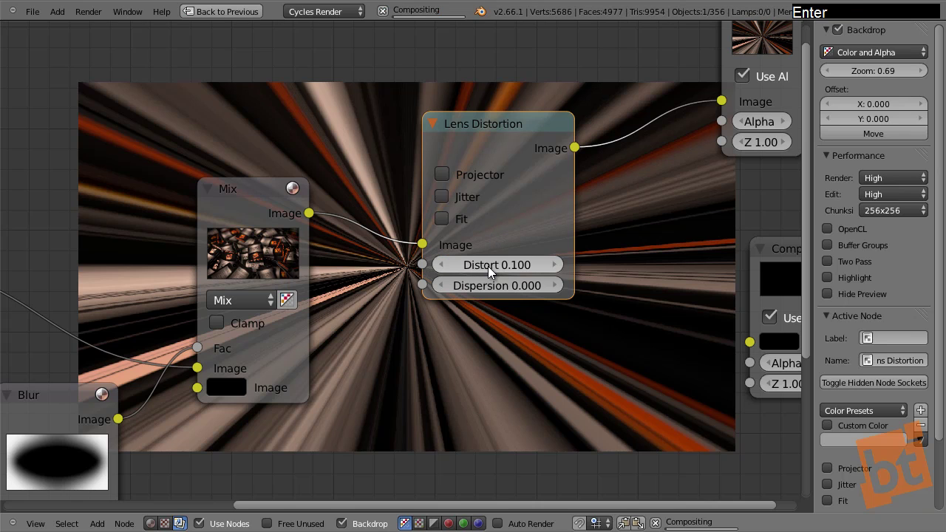
left_click(442, 262)
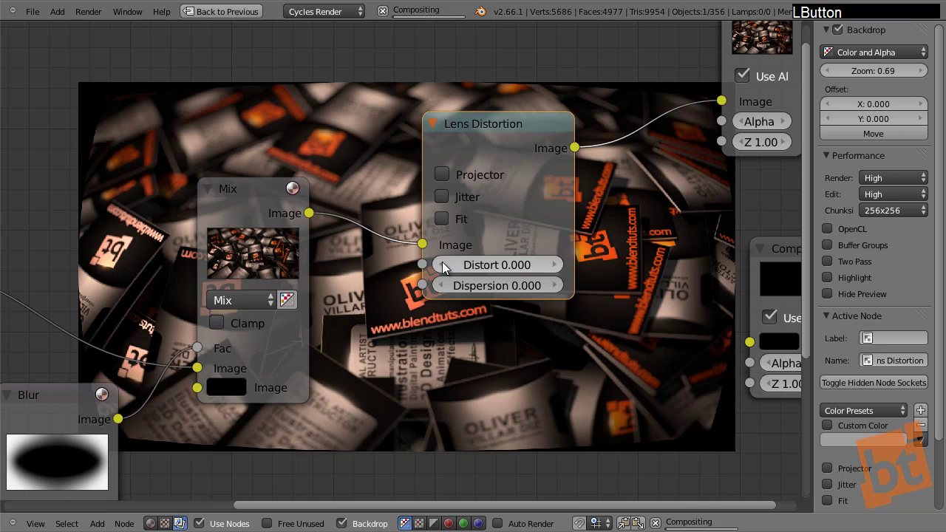
middle_click_drag(417, 263, 364, 208)
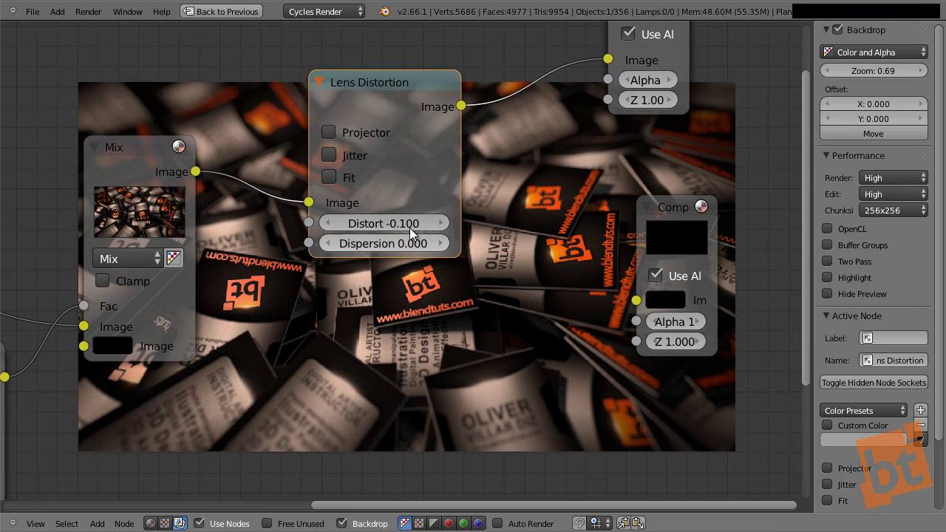
Step: Compare Dispersion values of 0.100 and 0.050 on the Lens Distortion node and settle on 0.050
left_click(441, 244)
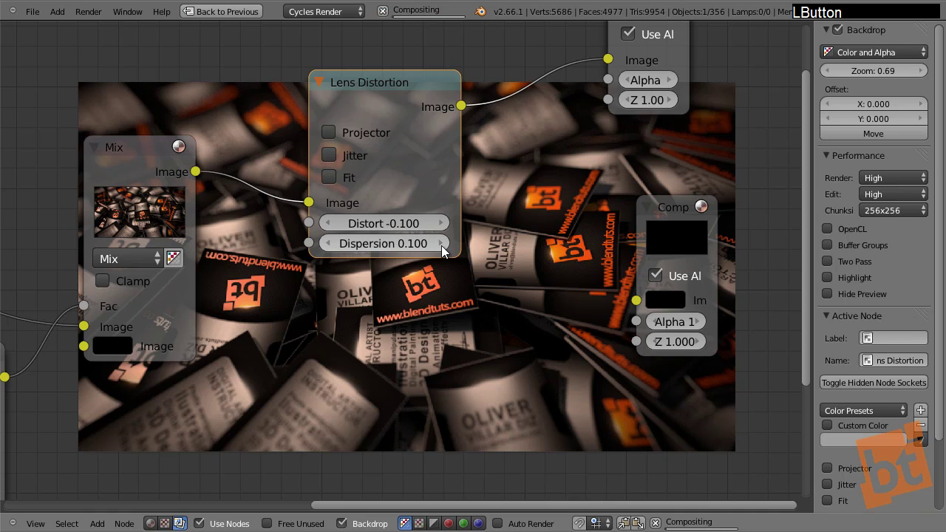
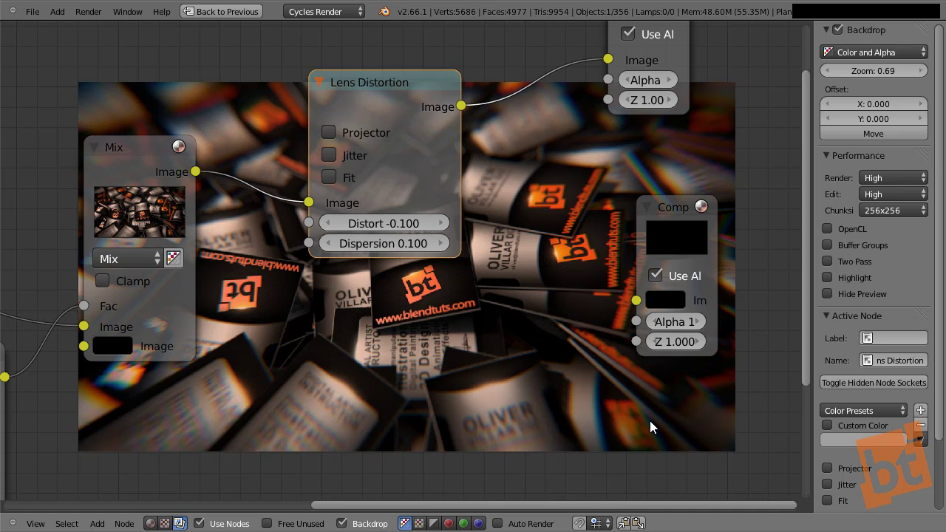
middle_click_drag(707, 386, 178, 87)
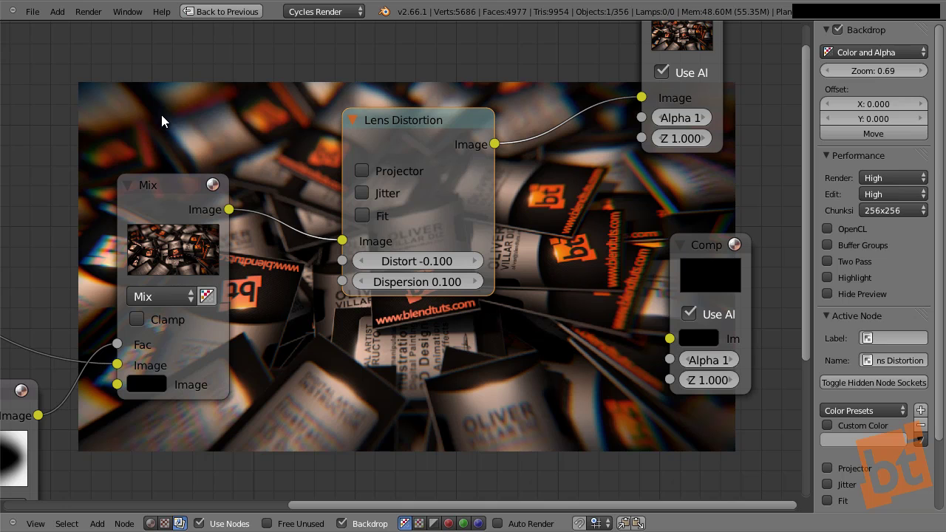
key("minus")
middle_click_drag(455, 154, 502, 180)
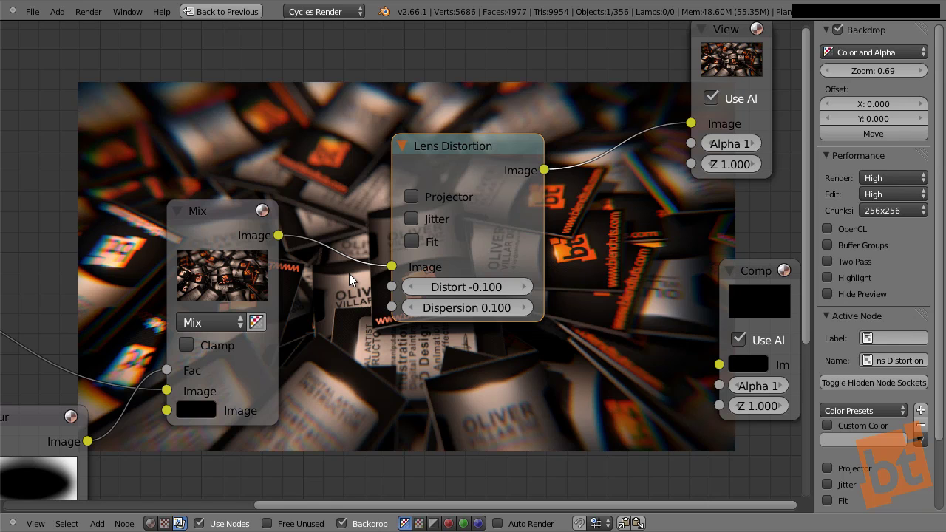
left_click(471, 313, "shift")
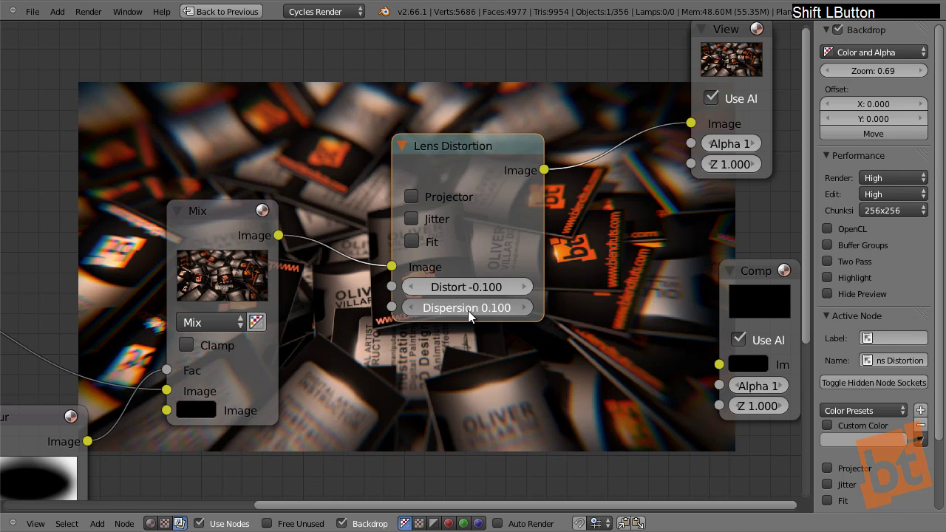
left_click_drag(469, 315, 466, 315, "shift")
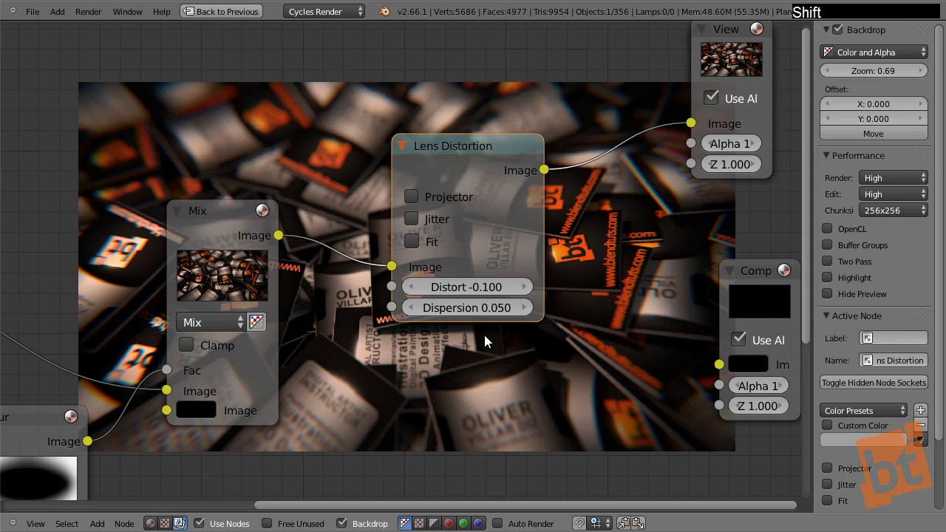
left_click(470, 313, "shift")
left_click_drag(470, 313, 469, 313, "shift")
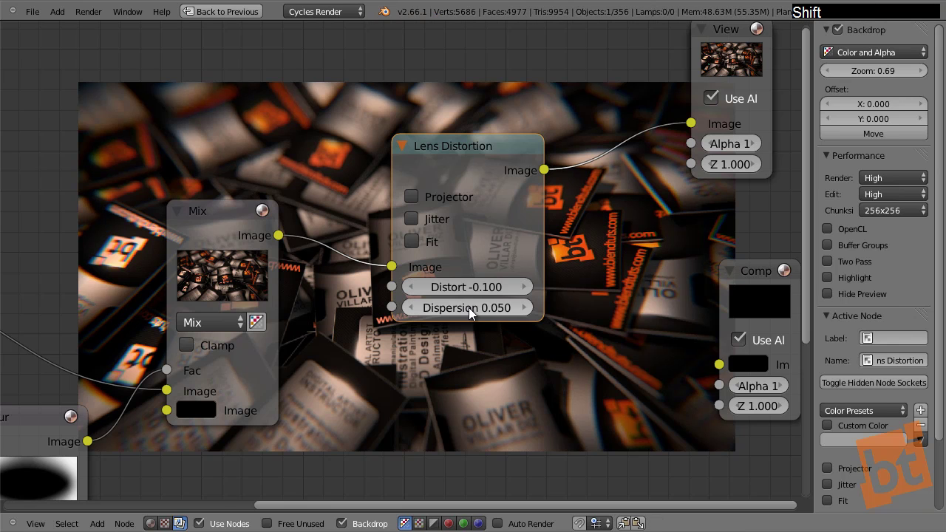
Step: Move the Viewer and Composite nodes away from Lens Distortion and insert an RGB Curves node on the link to the Viewer
middle_click_drag(707, 186, 347, 190)
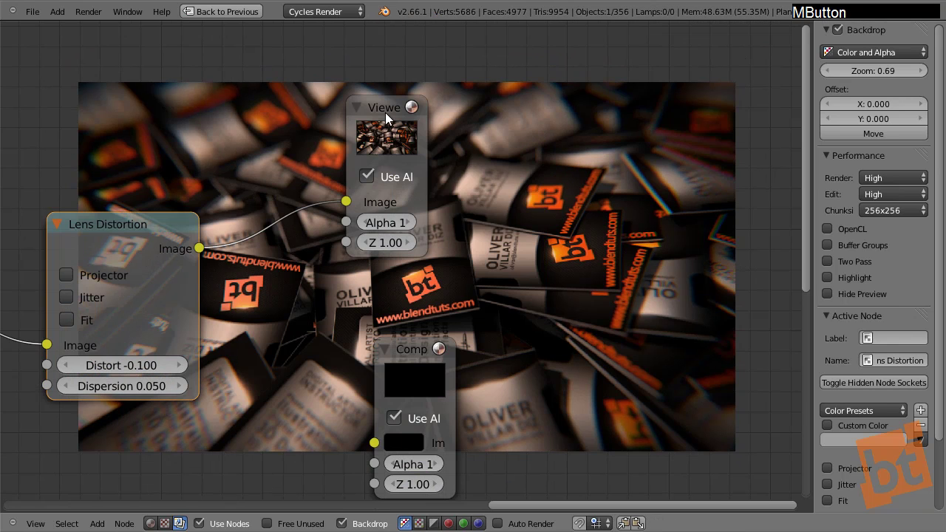
left_click_drag(385, 112, 704, 110)
left_click_drag(402, 371, 685, 322)
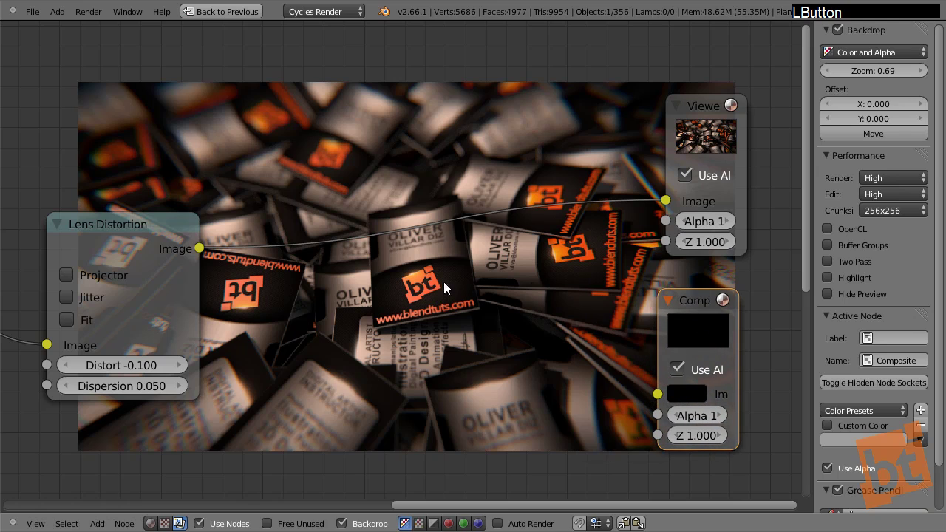
key("shift+a")
mouse_move(390, 220)
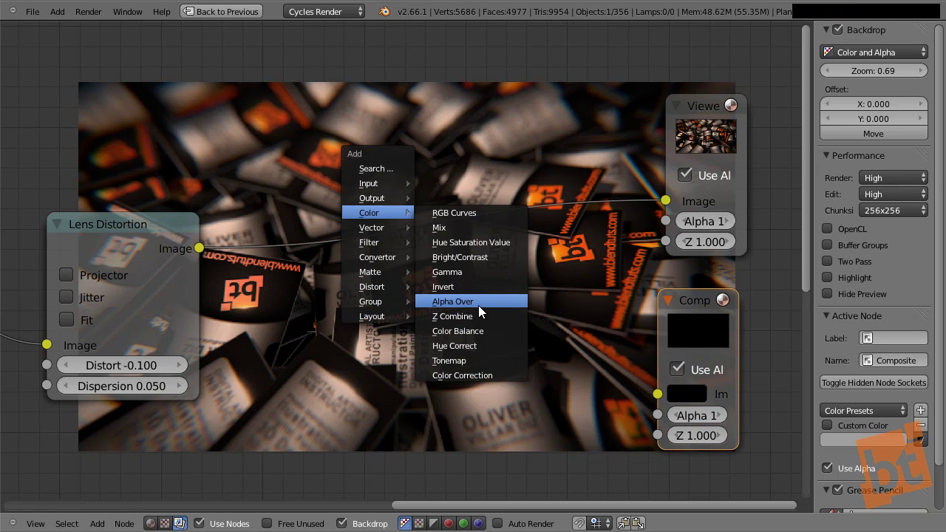
left_click(458, 212)
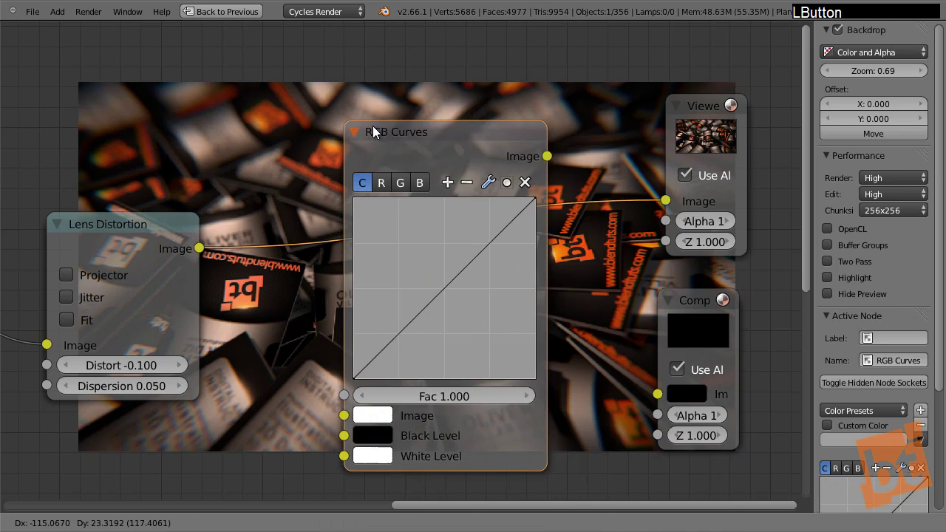
left_click(334, 129)
Step: Bend the combined curve into an S through about (0.66, 0.71) and (0.26, 0.21), and lower the blue curve's middle to about (0.51, 0.42)
middle_click_drag(431, 277, 406, 259, "ctrl")
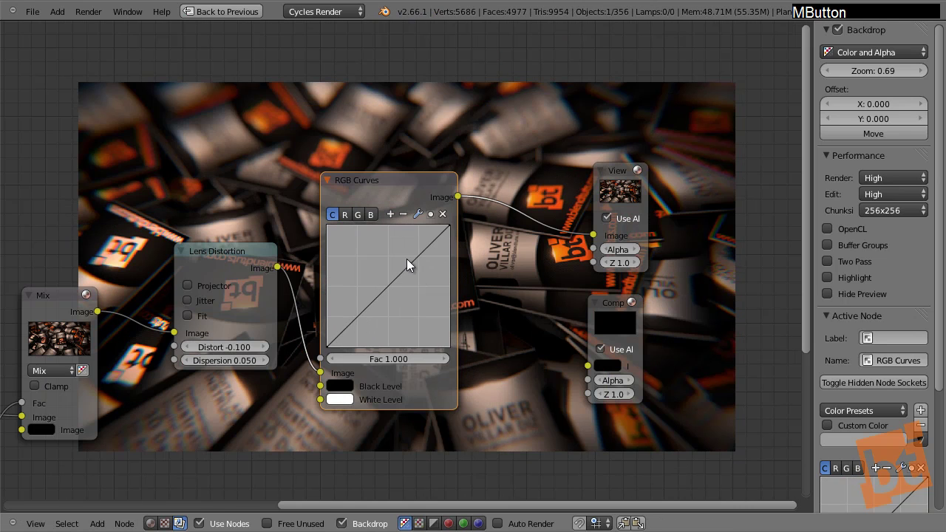
left_click(408, 260)
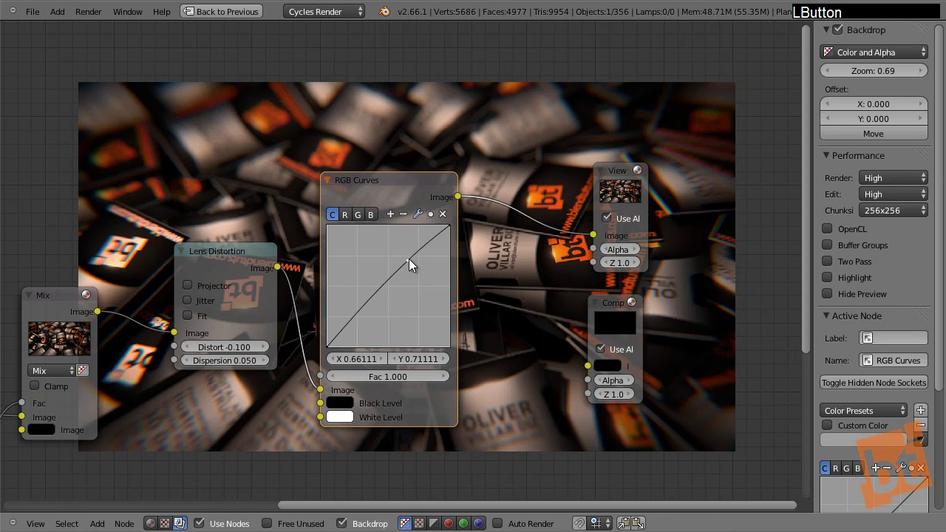
left_click(357, 321)
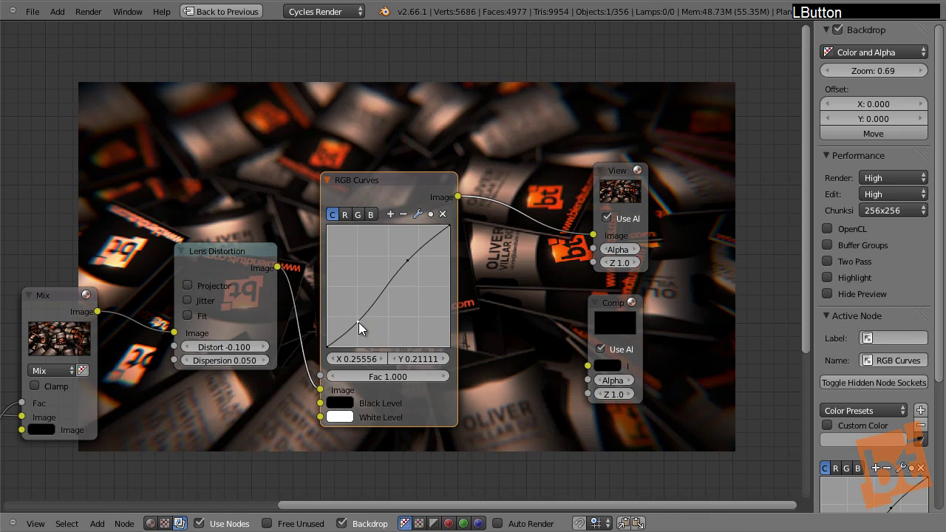
left_click(371, 214)
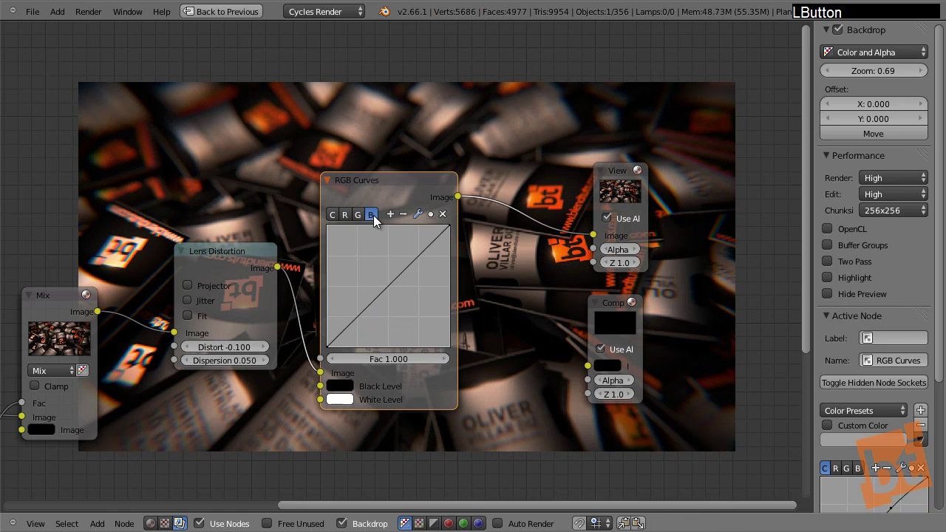
left_click(389, 296)
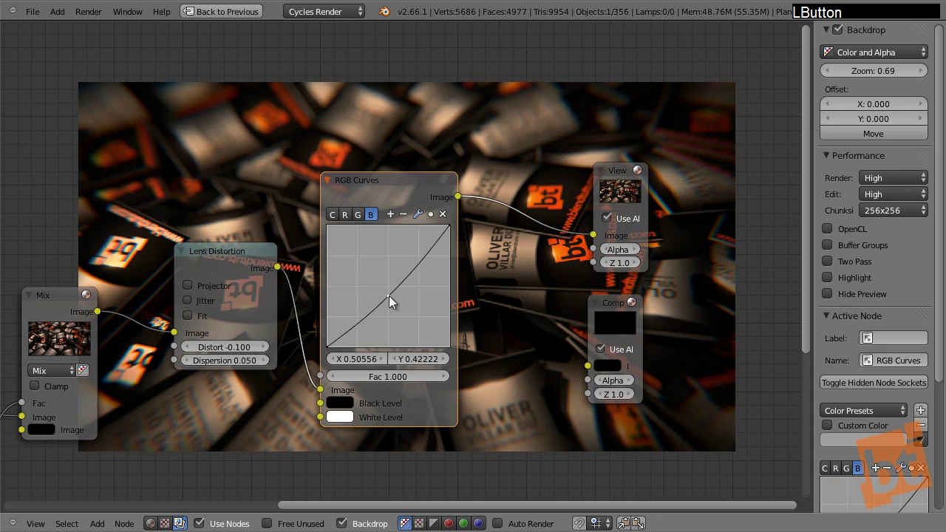
Step: Move the Viewer and Composite nodes farther from the RGB Curves node and enlarge the backdrop to a zoom of 1.00
middle_click_drag(436, 205, 195, 194)
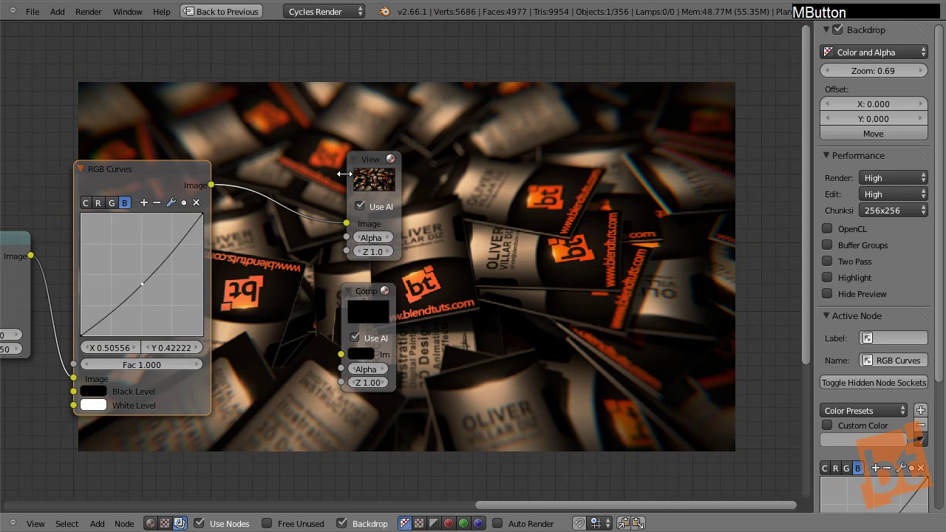
left_click_drag(345, 173, 563, 155)
left_click_drag(366, 290, 612, 292)
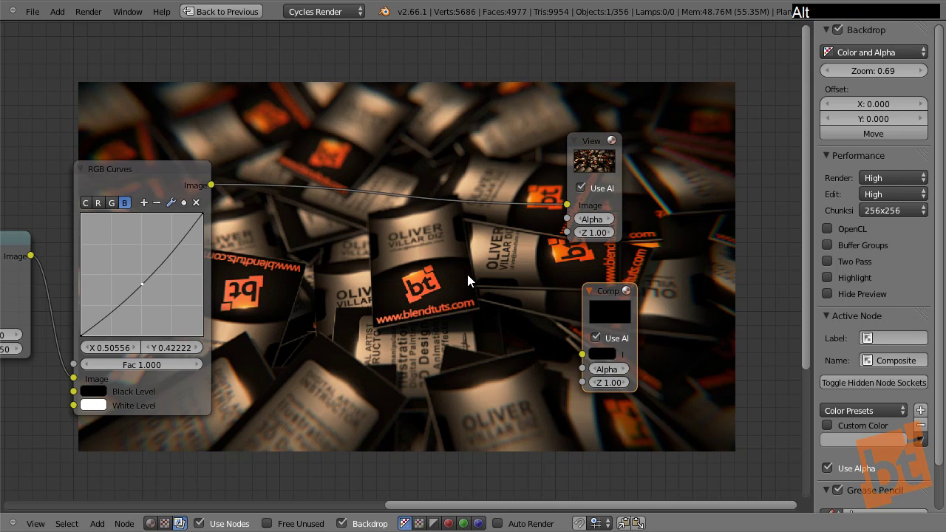
key("alt+v")
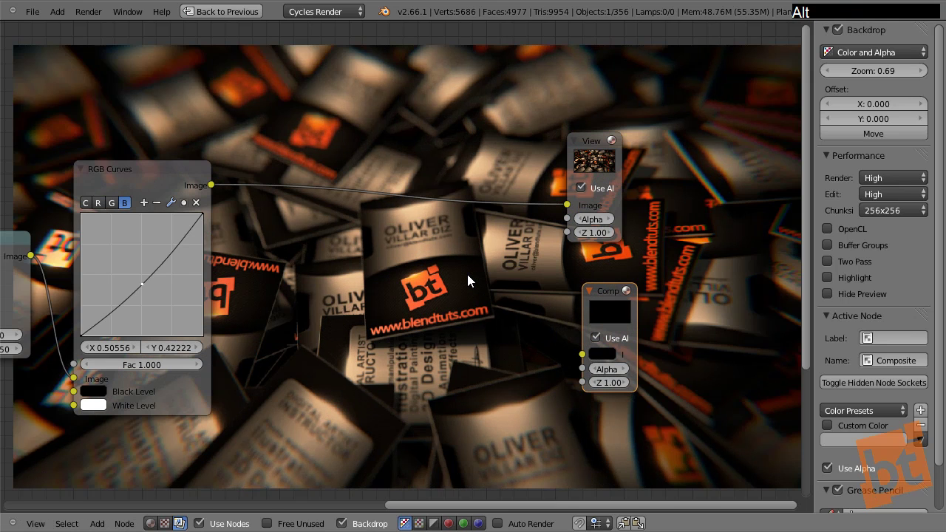
key("alt+v")
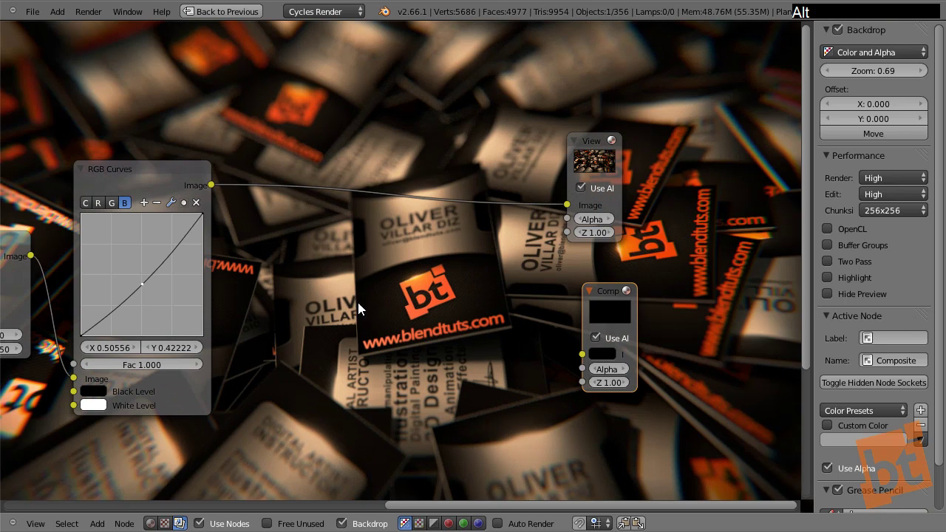
mouse_move(431, 276)
middle_mouse_down()
mouse_move(450, 263)
mouse_move(438, 263)
middle_mouse_up()
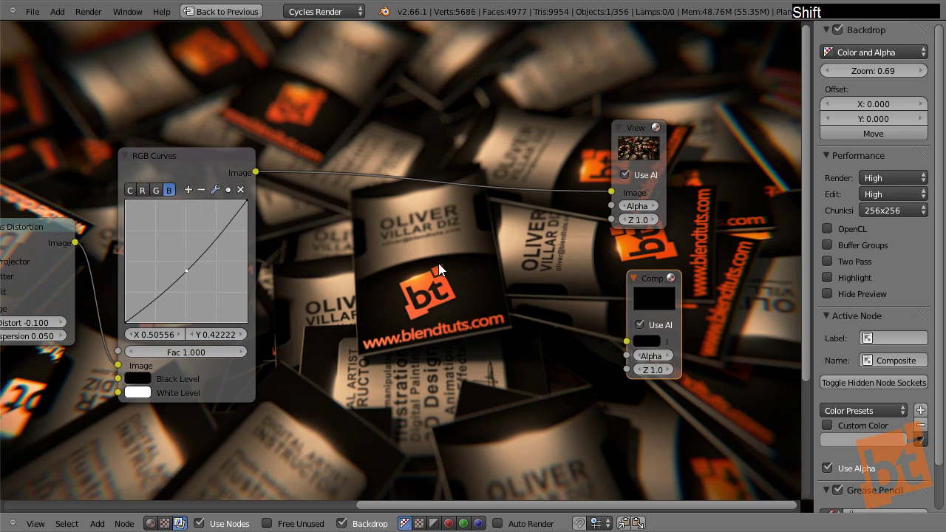
Step: Add a Filter node and insert it on the link between the RGB Curves and Viewer nodes
key("shift+a")
mouse_move(438, 263)
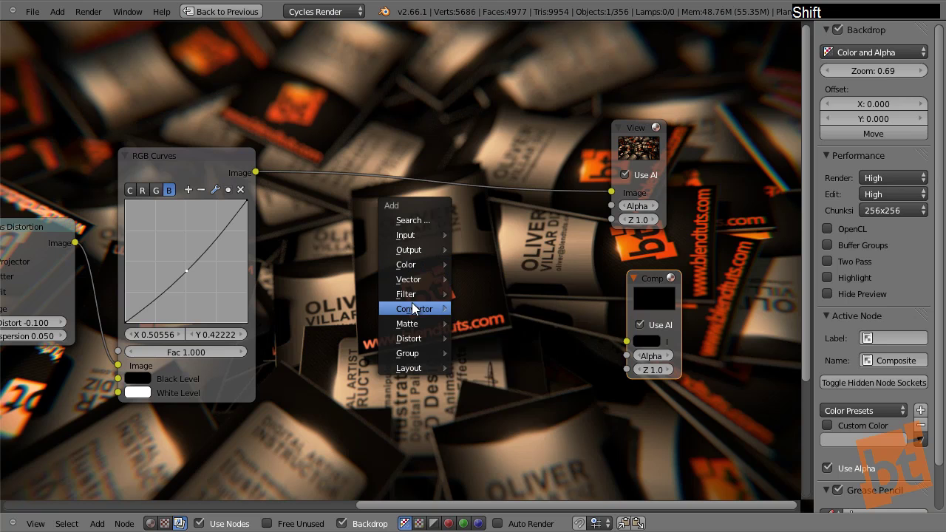
mouse_move(447, 293)
left_click(477, 294)
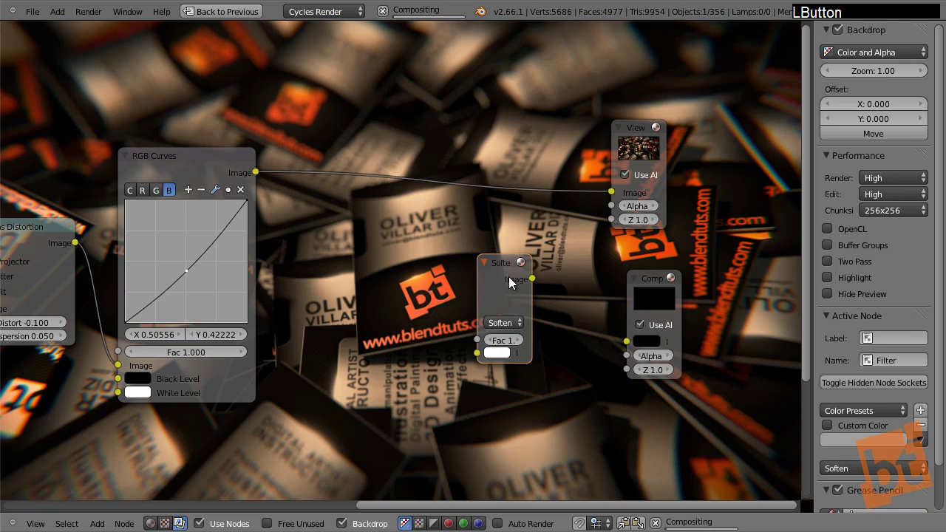
left_click(347, 140)
Step: Change the Filter node's type to Sharpen and lower its Fac to about 0.2
scroll(353, 213, "up", 3)
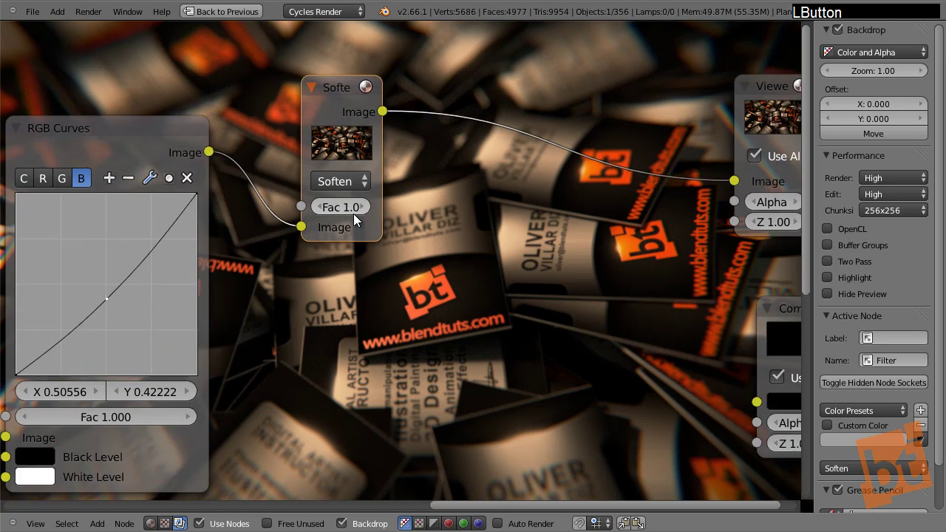
left_click(341, 179)
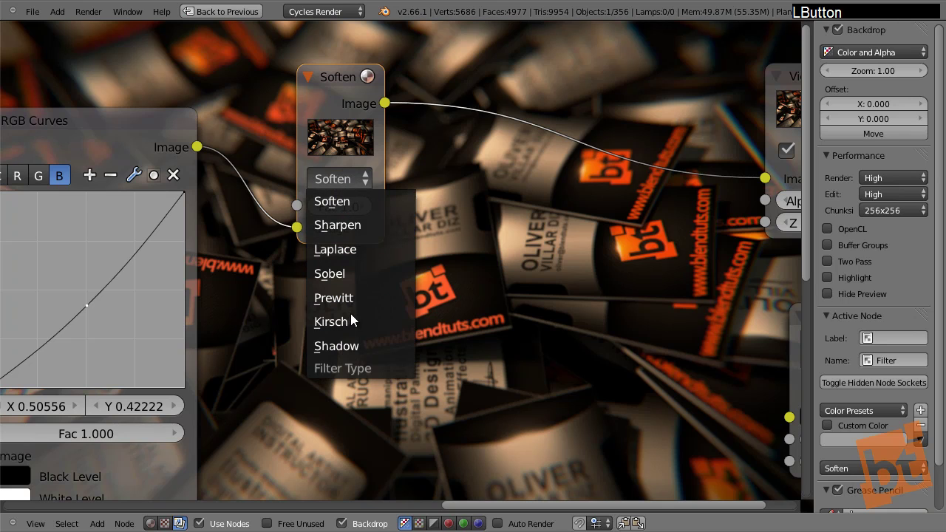
left_click(349, 223)
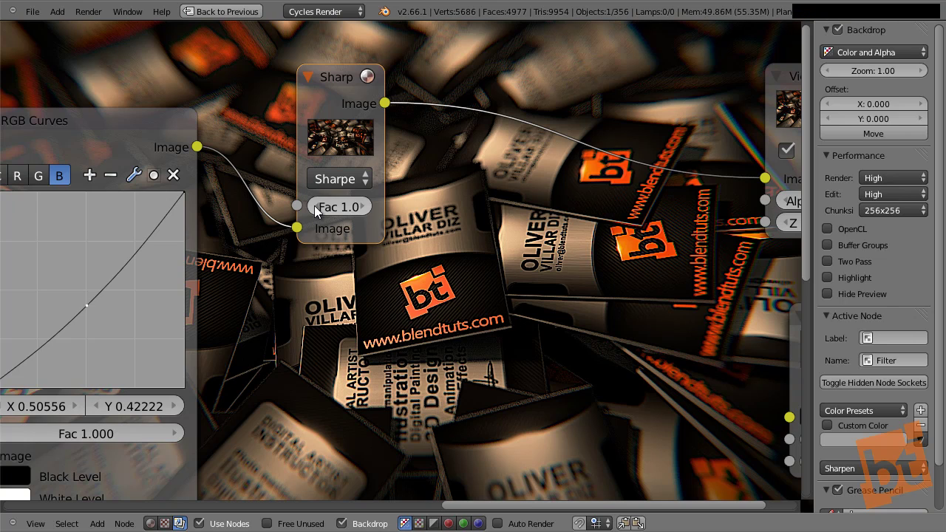
left_click_drag(316, 212, 316, 212)
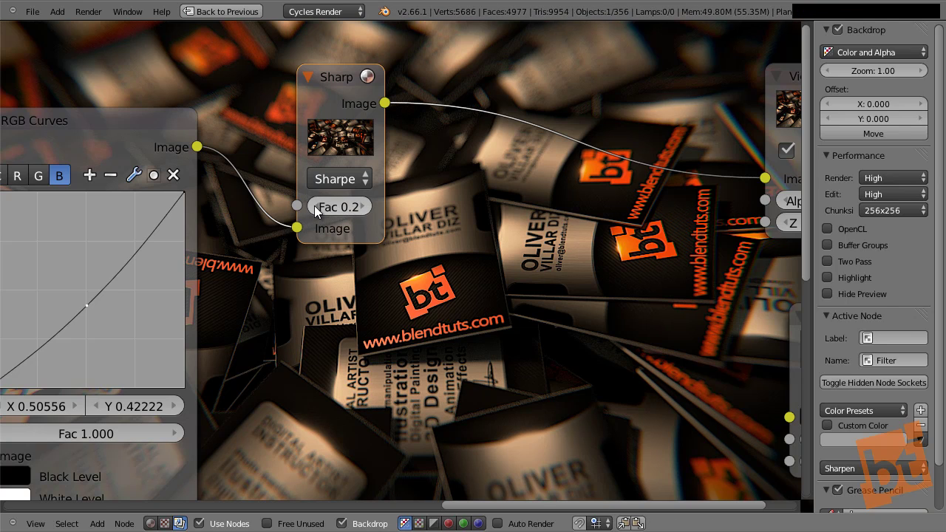
Step: Mute and unmute the Sharpen filter node twice to compare the image with and without sharpening
left_click(341, 79)
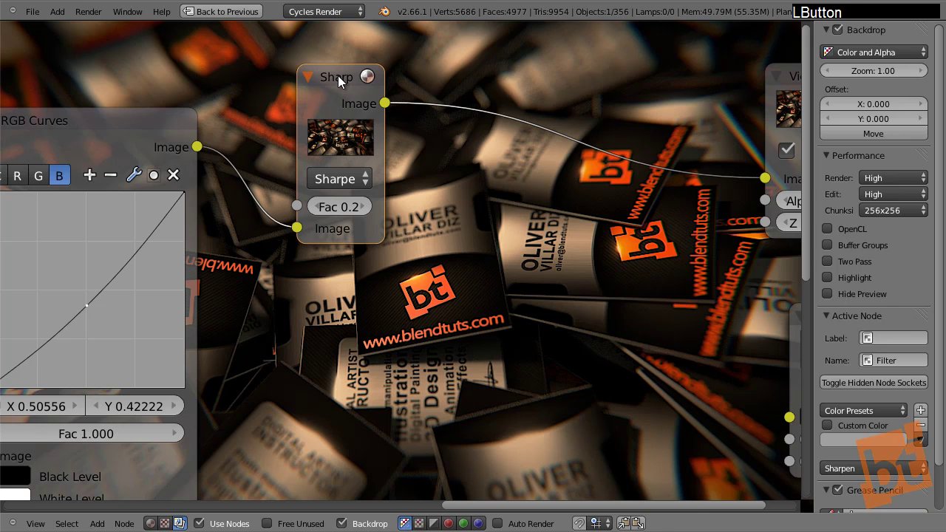
key("m")
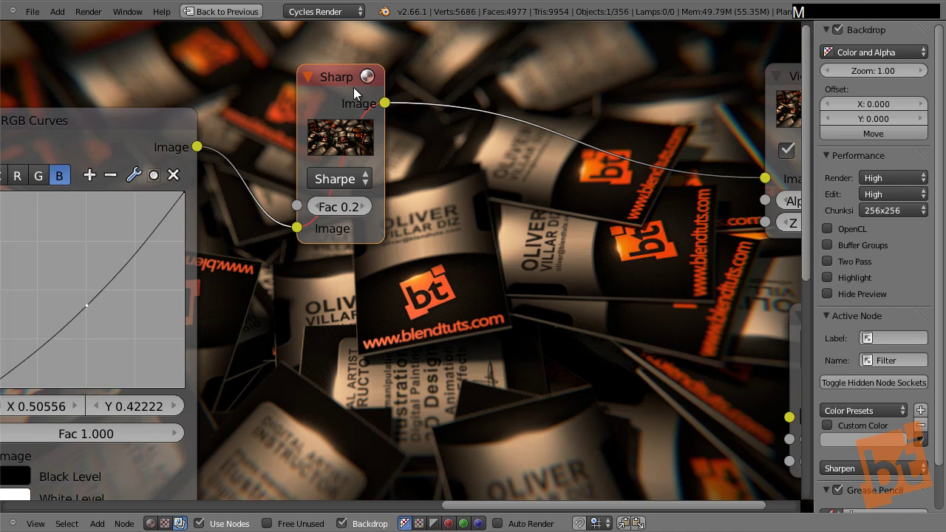
key("m")
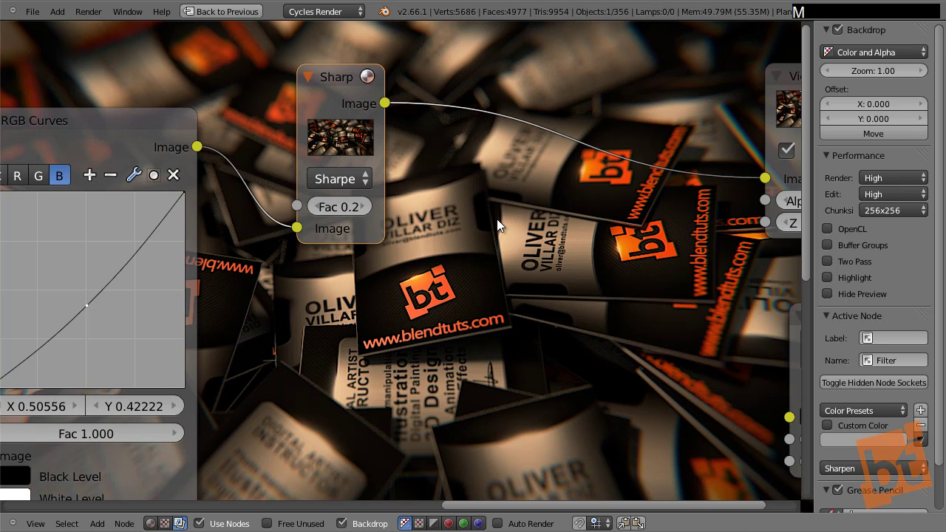
key("m")
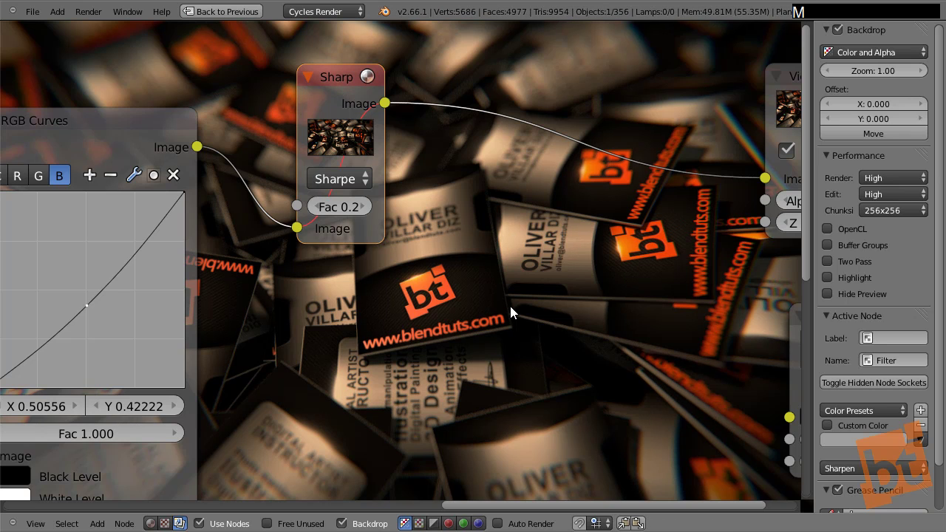
key("m")
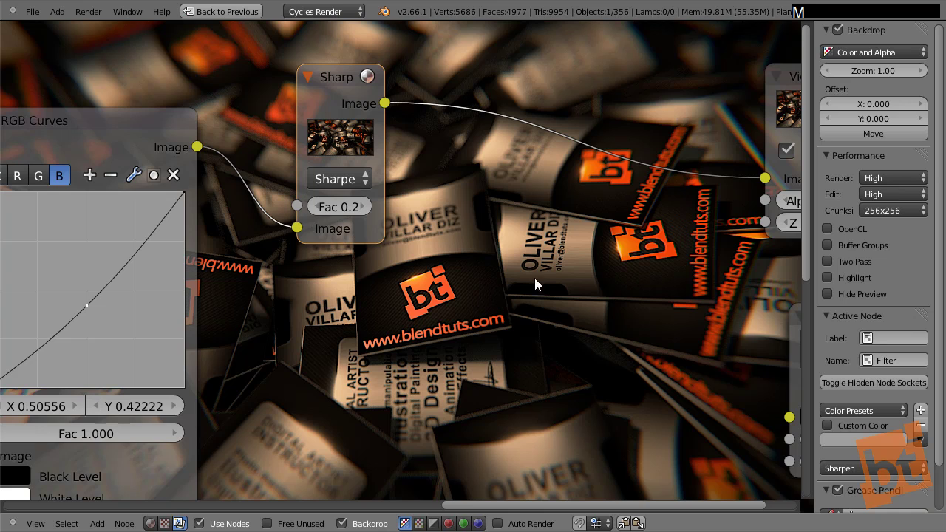
Step: Place the Composite node just below the Viewer node and link the Sharpen filter's Image output to its Image input
middle_click_drag(535, 283, 491, 281, "ctrl")
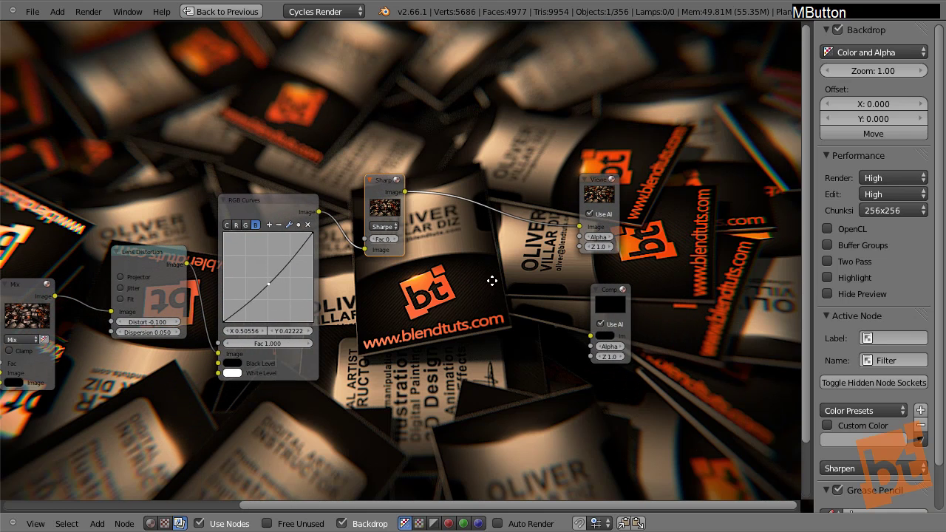
left_click_drag(590, 299, 577, 280)
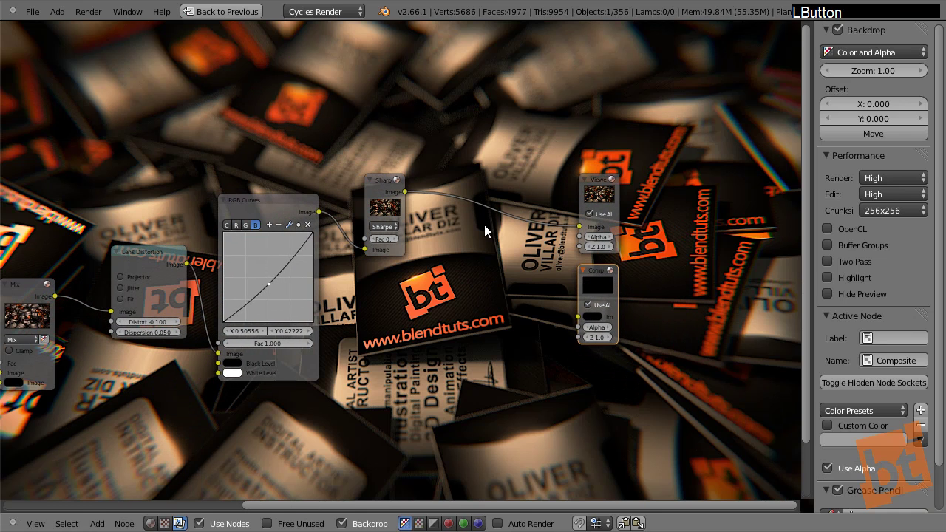
left_click_drag(404, 191, 583, 320)
left_click_drag(601, 274, 602, 273)
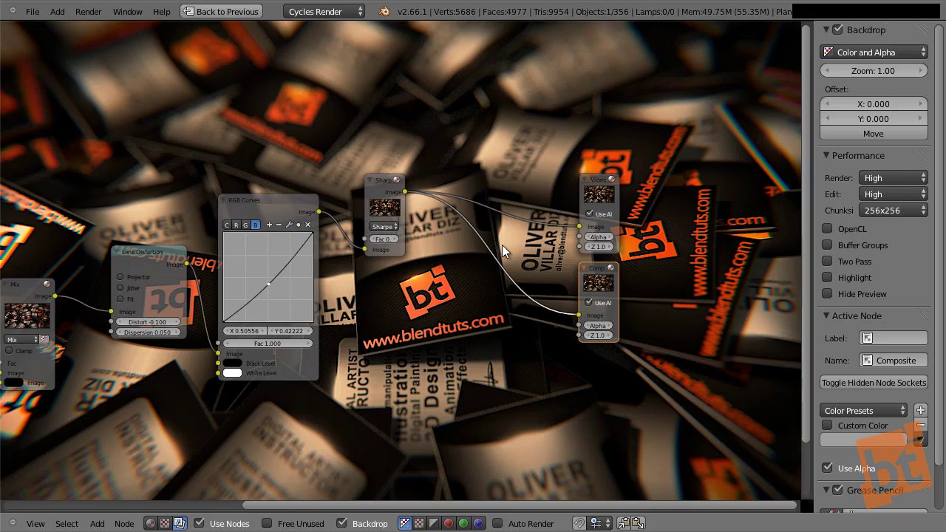
middle_click_drag(508, 220, 673, 137)
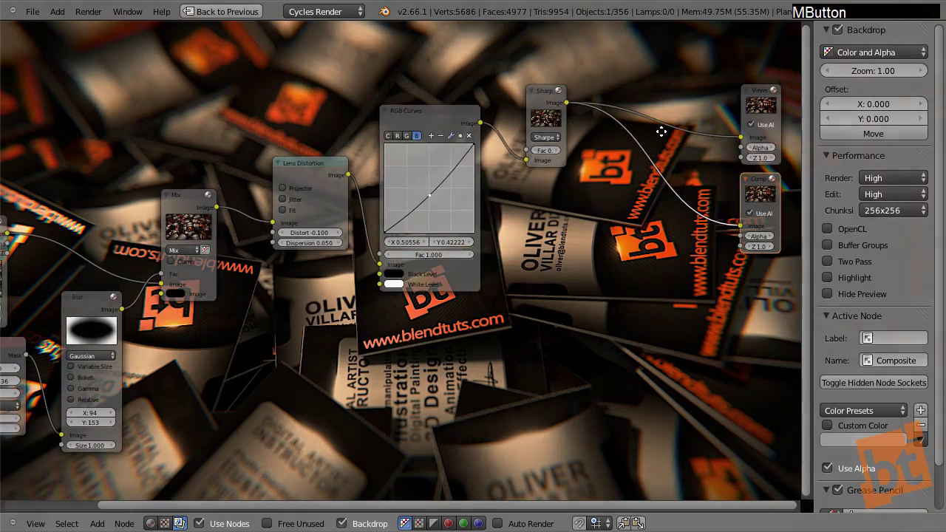